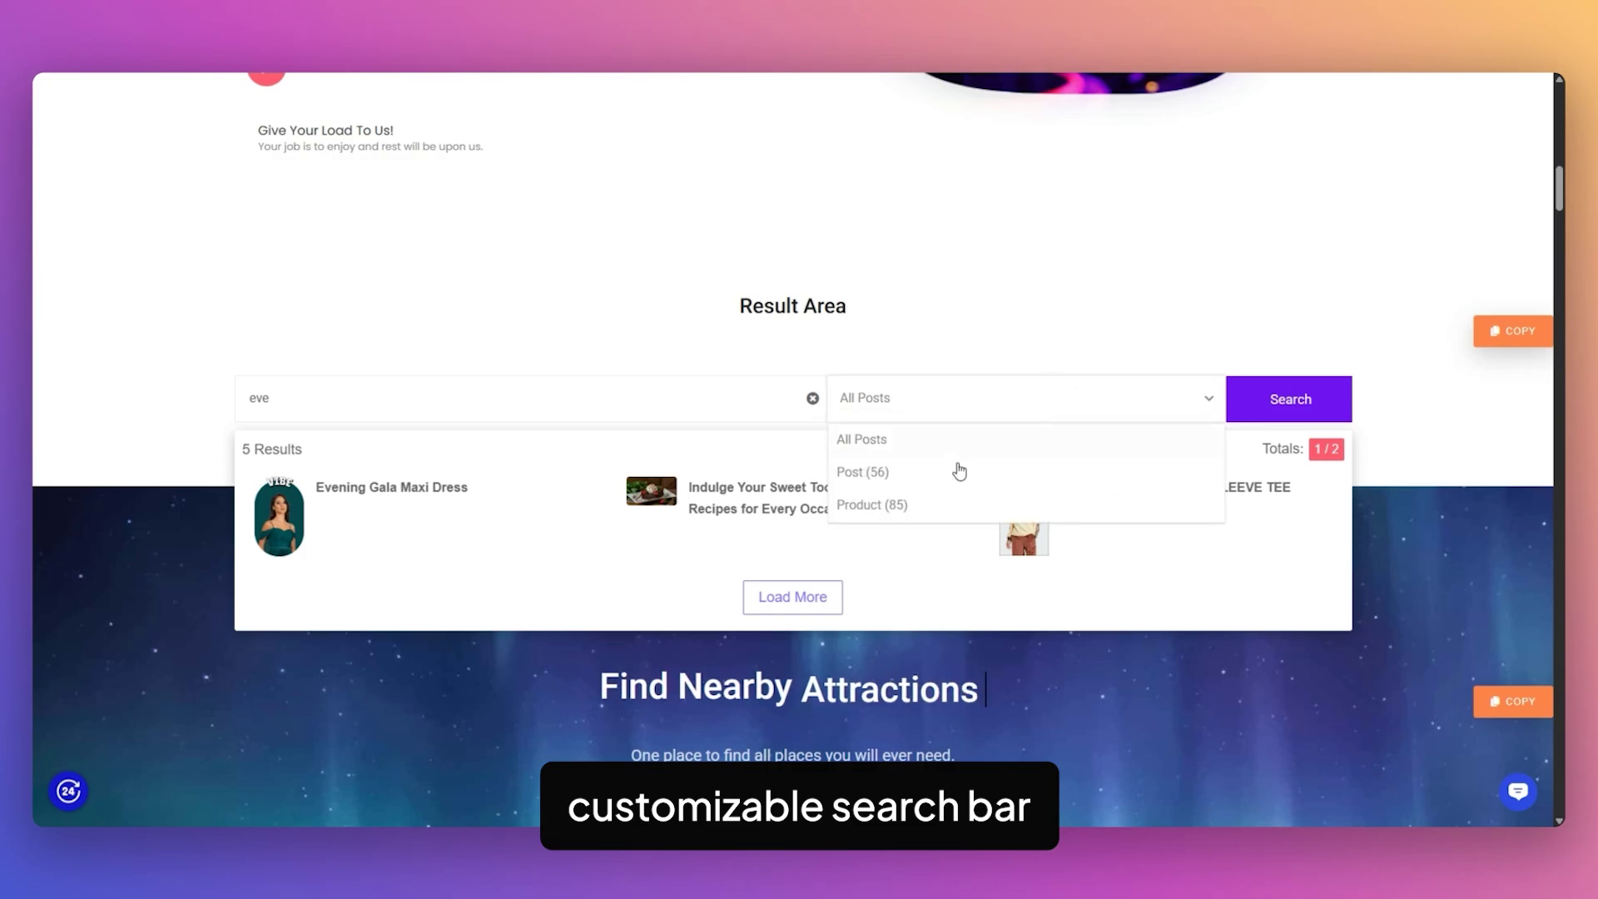
Filter the "eve" search in the Result Area demo by the Post type, and switch the filter to Product.
left_click(956, 466)
left_click(1071, 413)
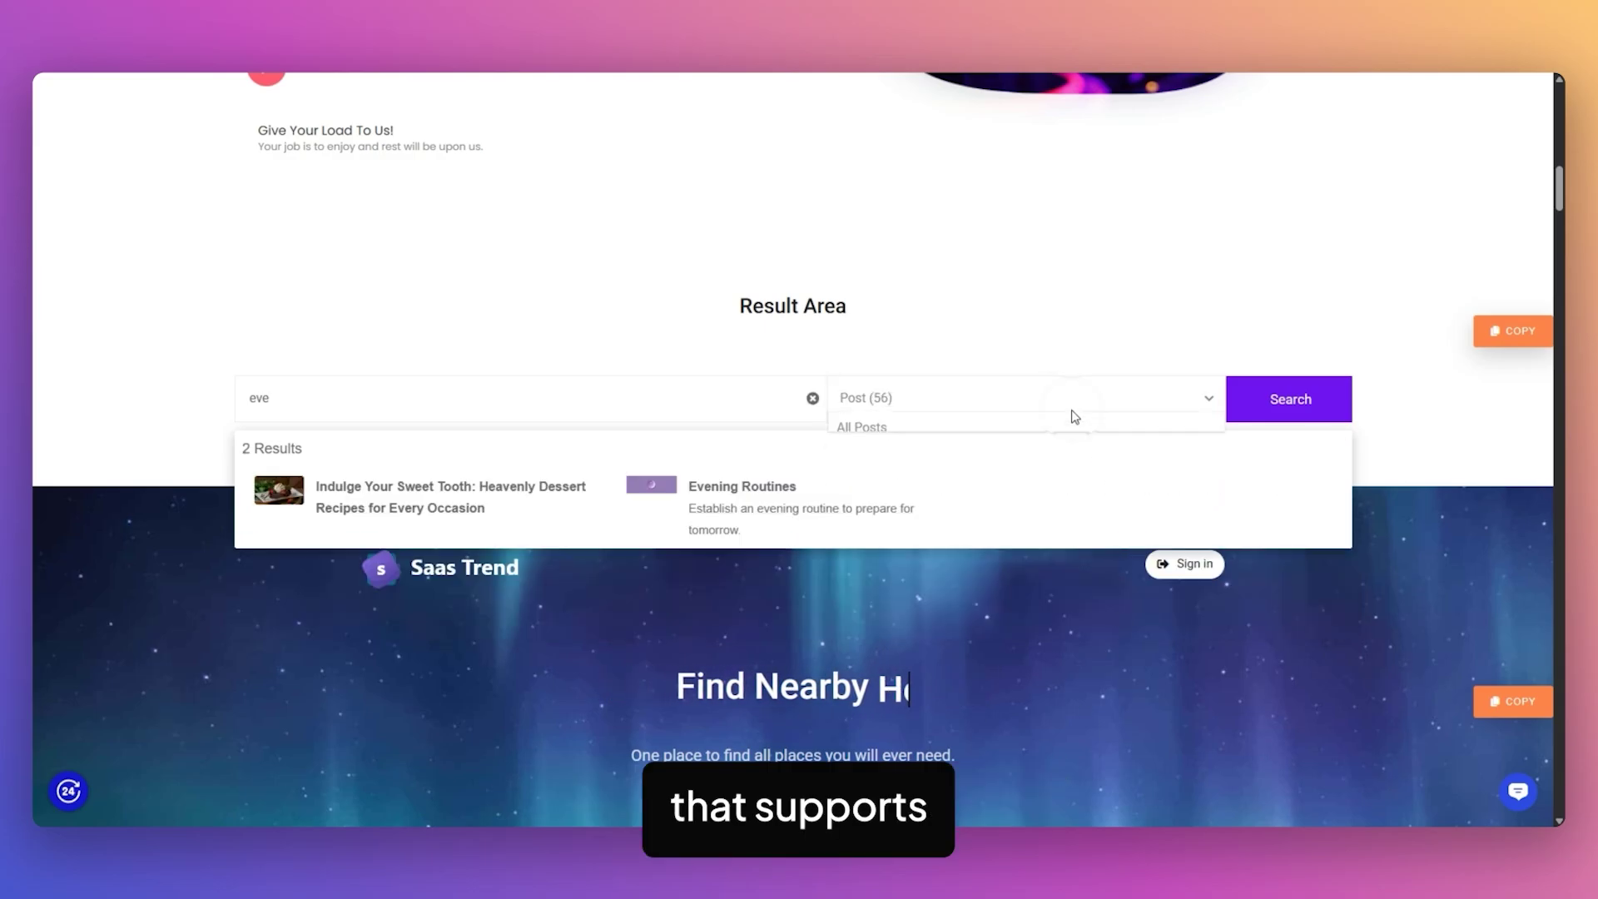
left_click(938, 505)
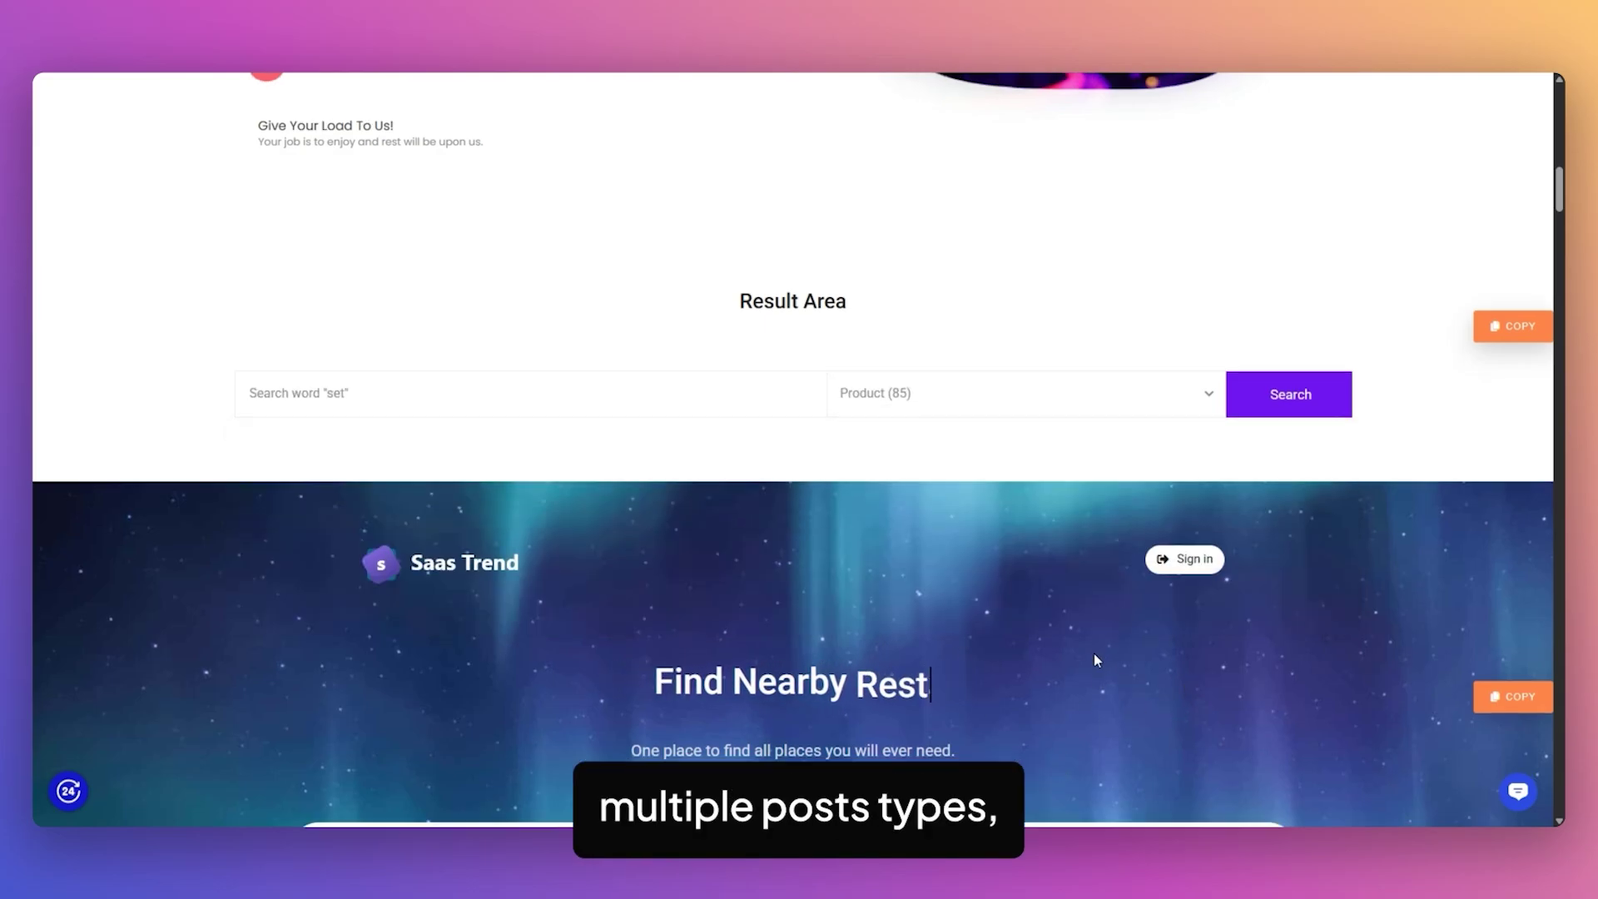
Examine the post type and category filters of the Saas Trend search bar demo.
scroll(1093, 652, "down", 5)
left_click(903, 466)
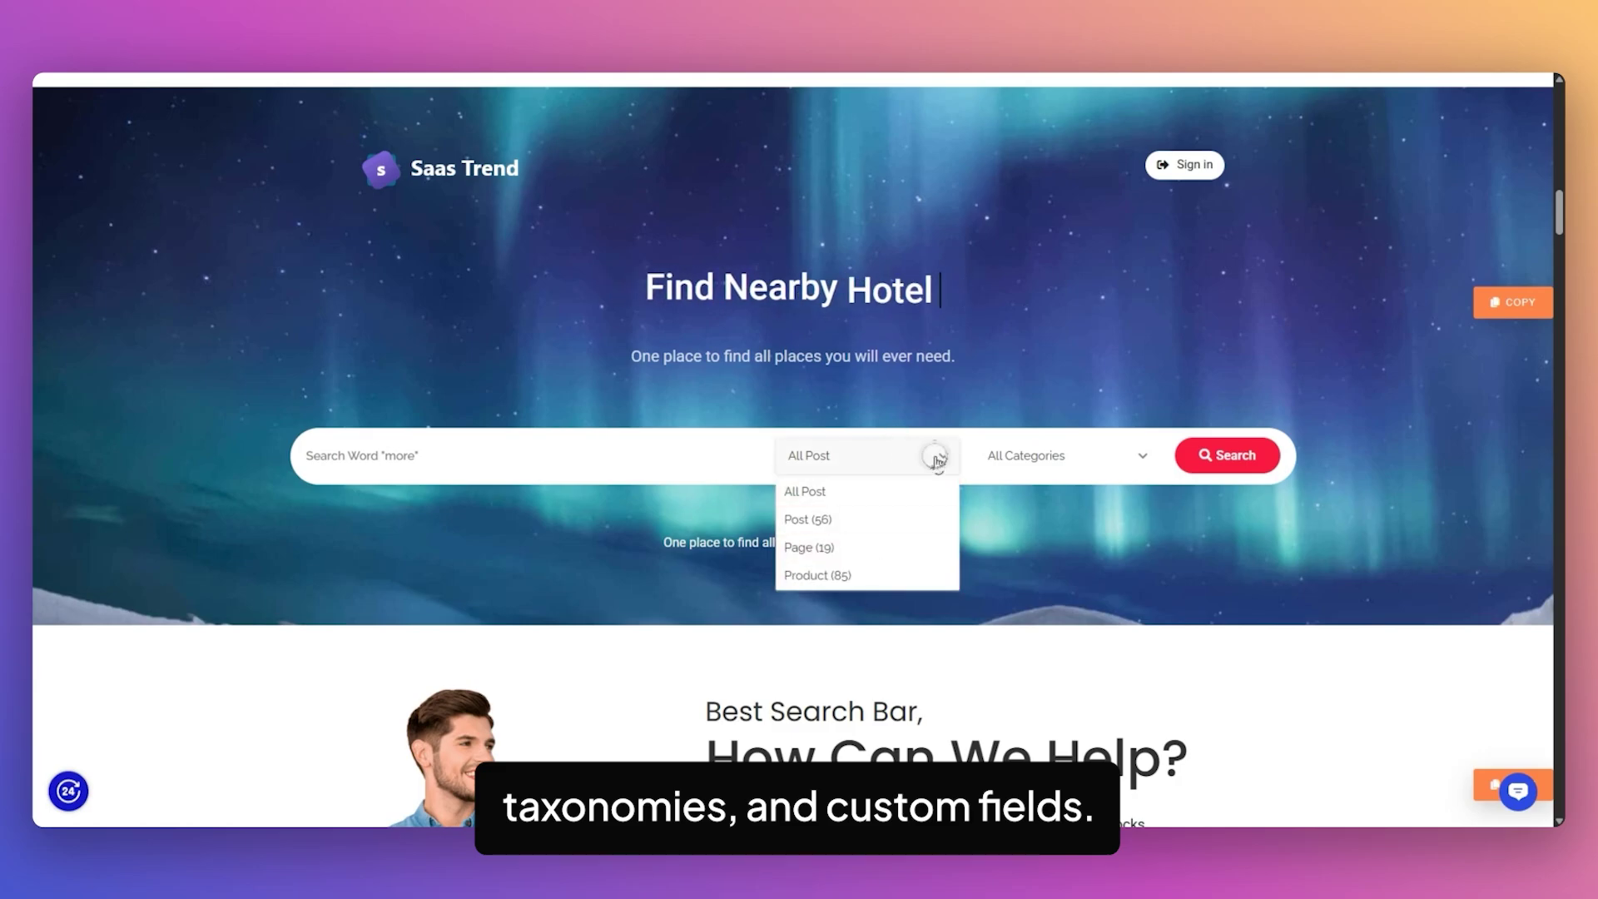
left_click(1067, 456)
scroll(1056, 635, "down", 5)
scroll(1062, 583, "up", 5)
scroll(1009, 553, "up", 1)
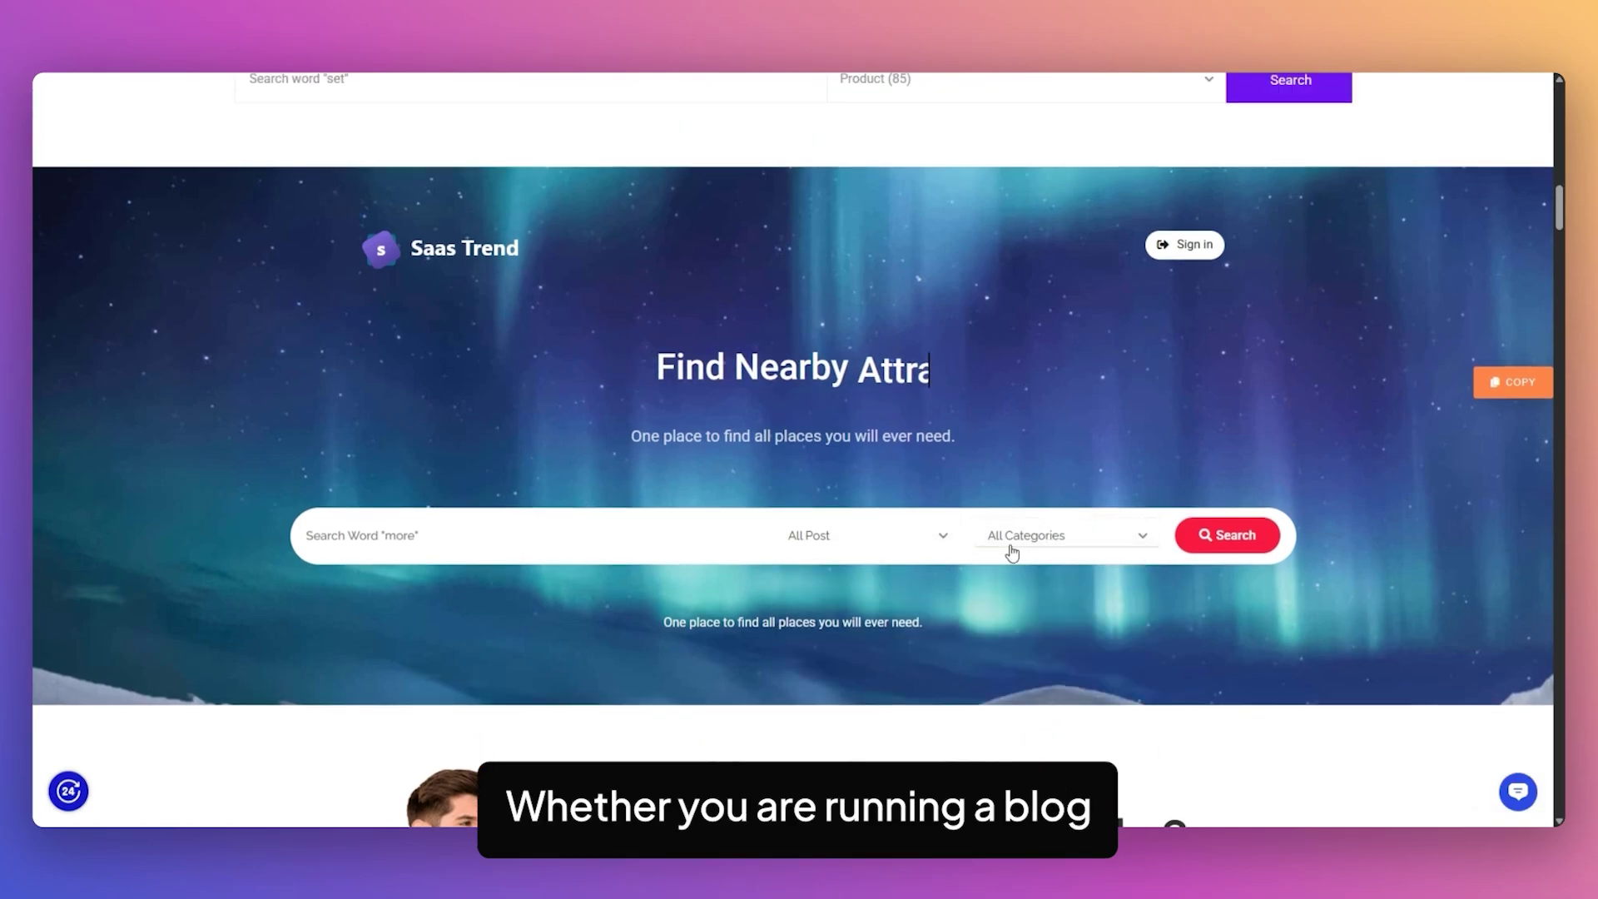
Examine the remaining search bar demos down the page, including the Ajax Search Disable & Suggestion Search example.
scroll(838, 521, "down", 10)
left_click(734, 527)
scroll(766, 596, "down", 5)
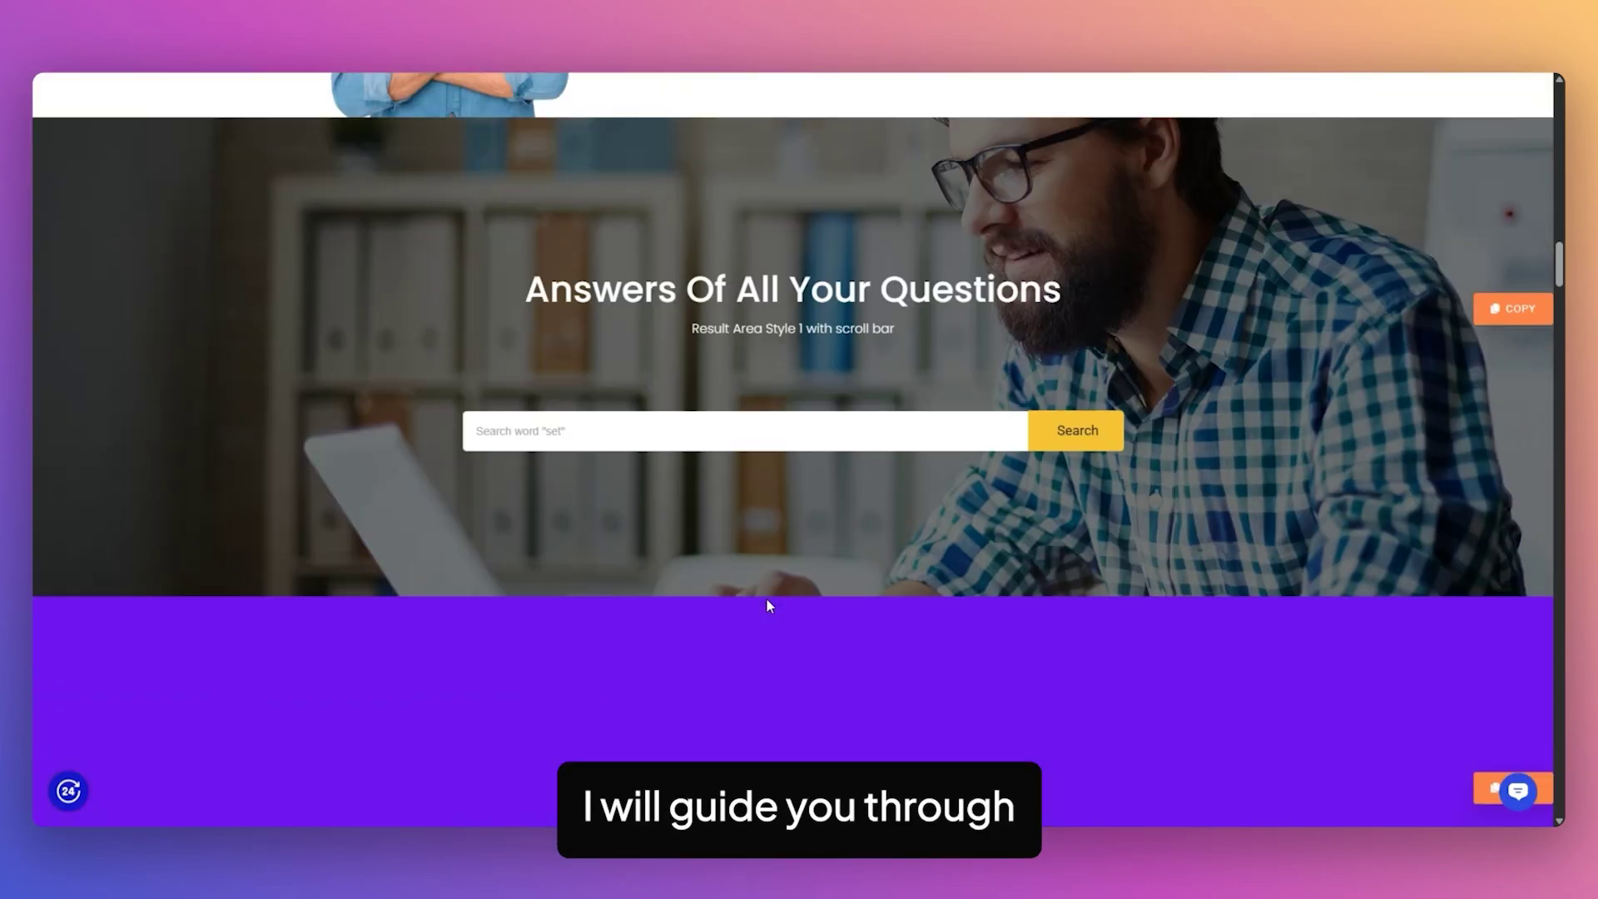
left_click(777, 592)
left_click(1044, 641)
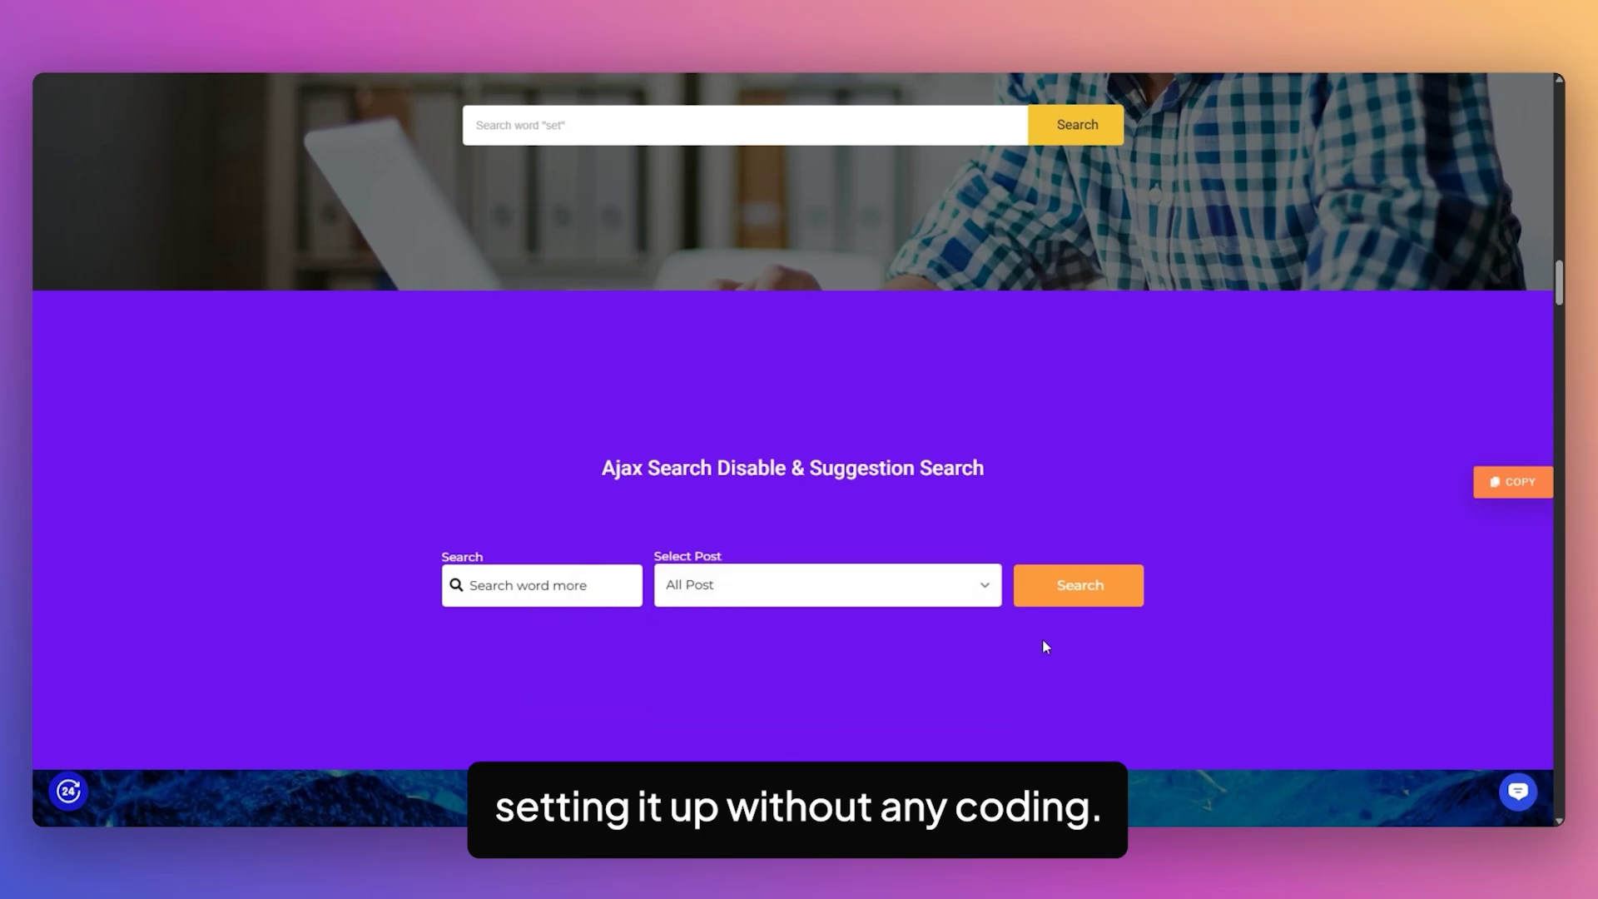
scroll(833, 624, "down", 5)
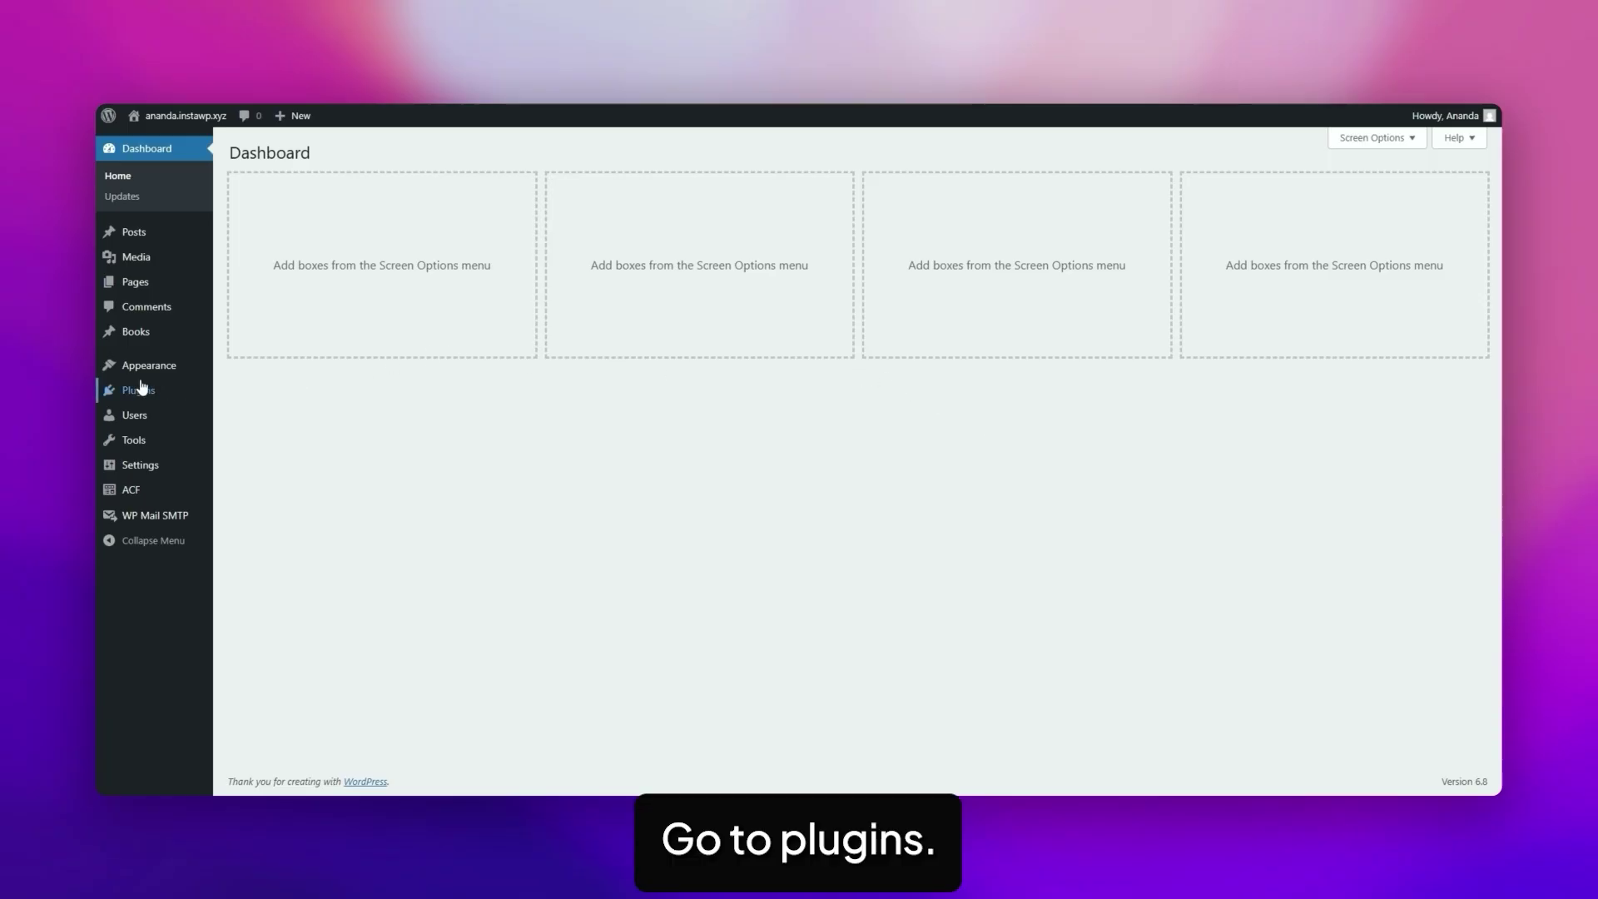
Find the Nexter Blocks plugin in the WordPress plugin directory by searching "nexter blocks" and install it.
mouse_move(129, 391)
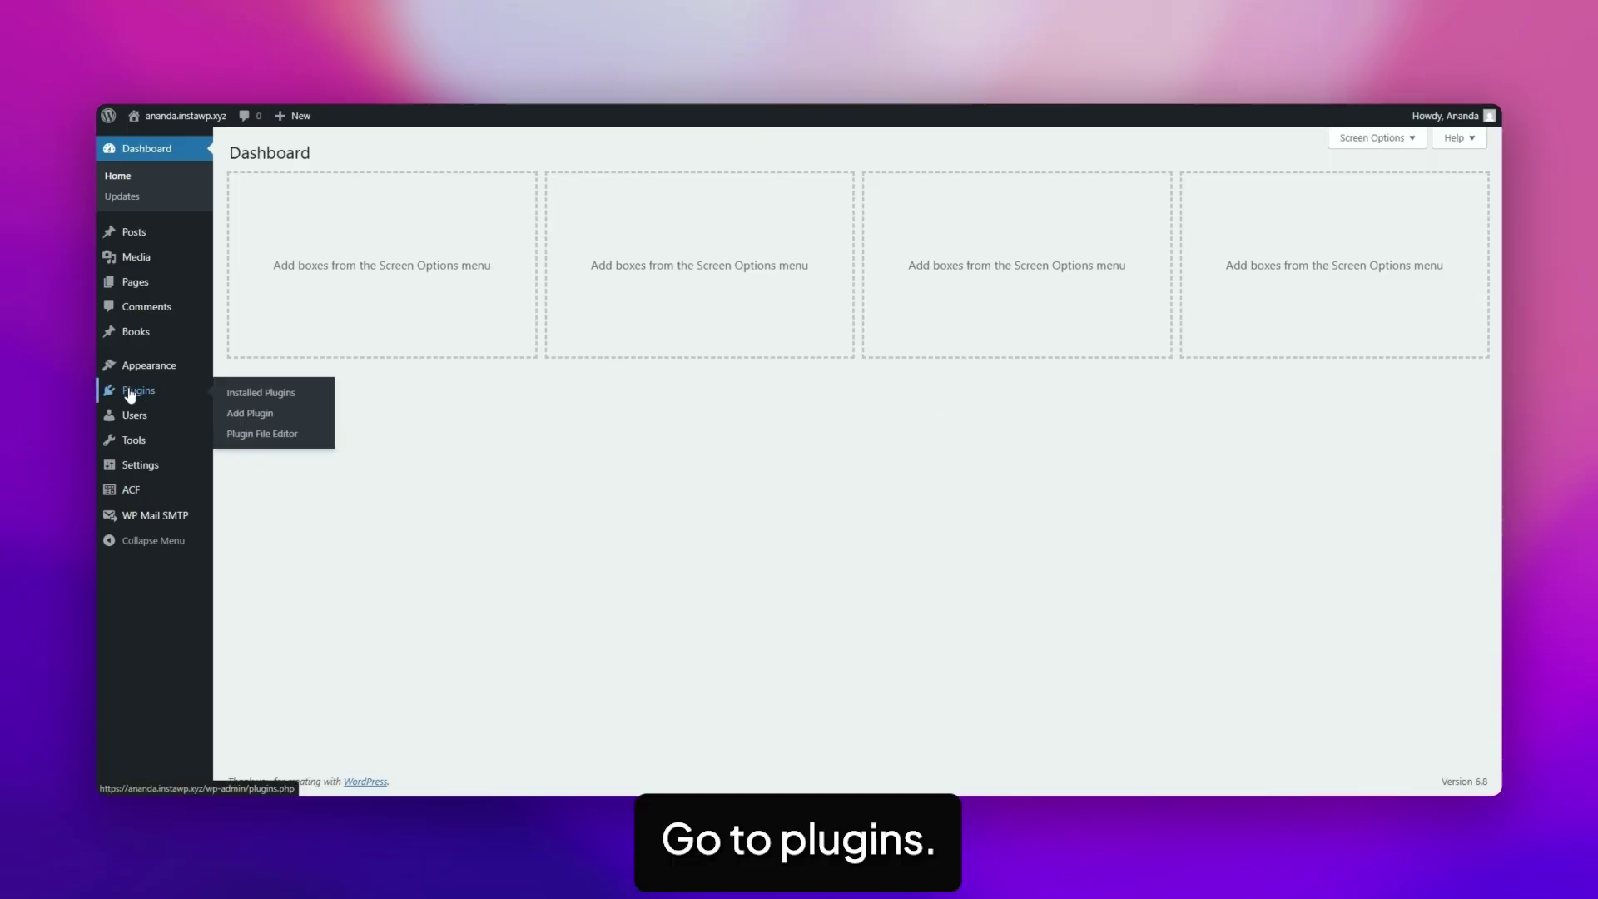
left_click(249, 413)
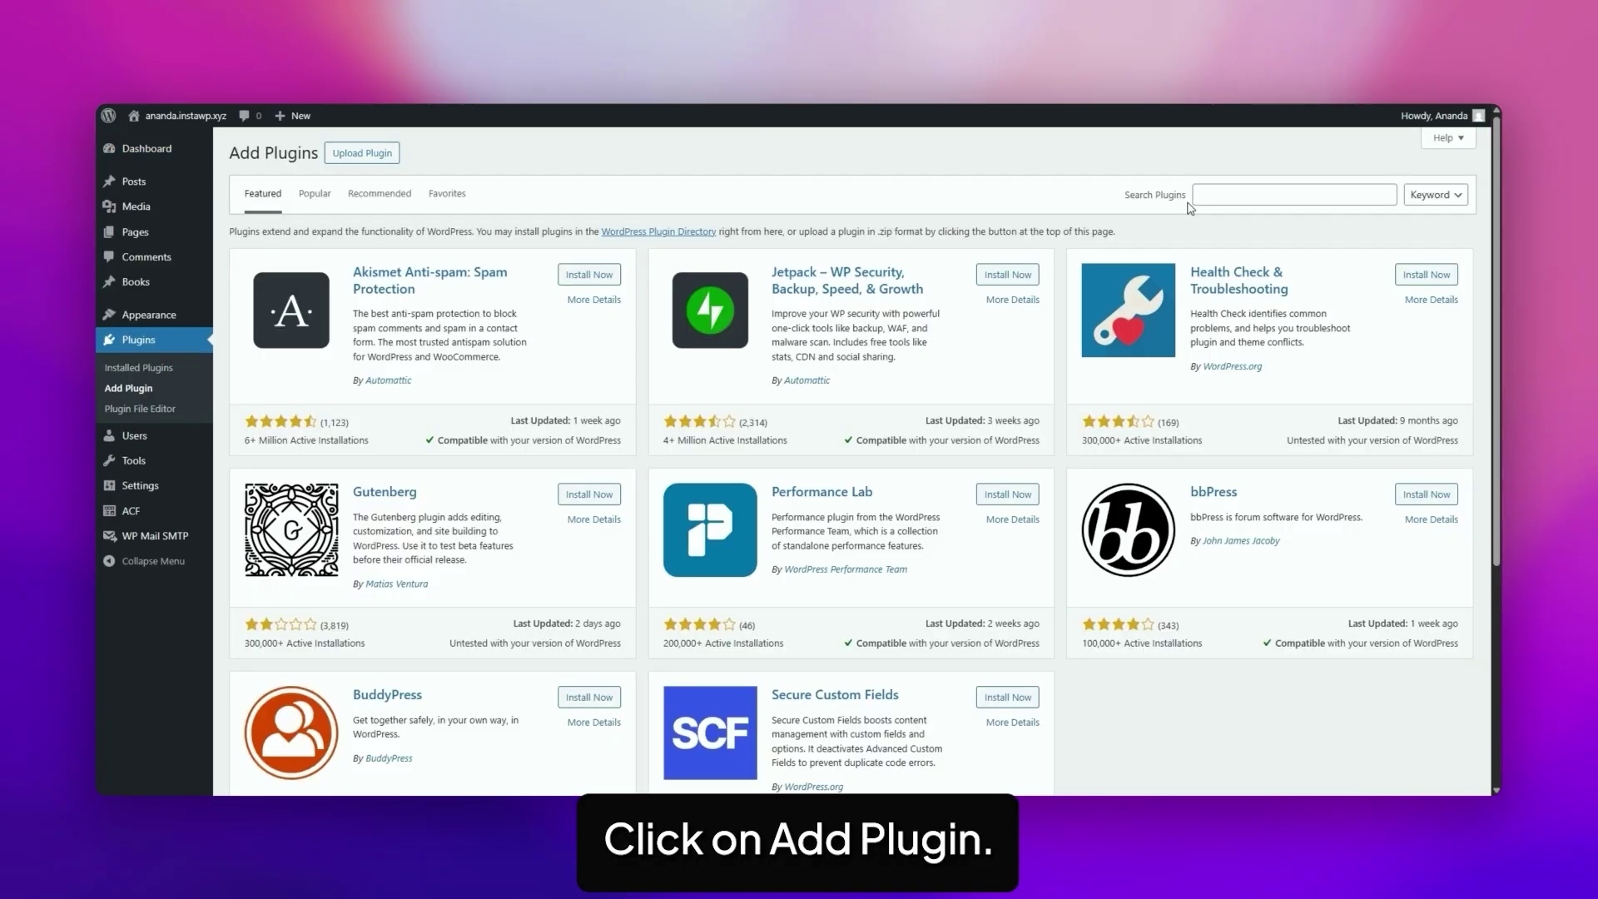
type("nexter blocks")
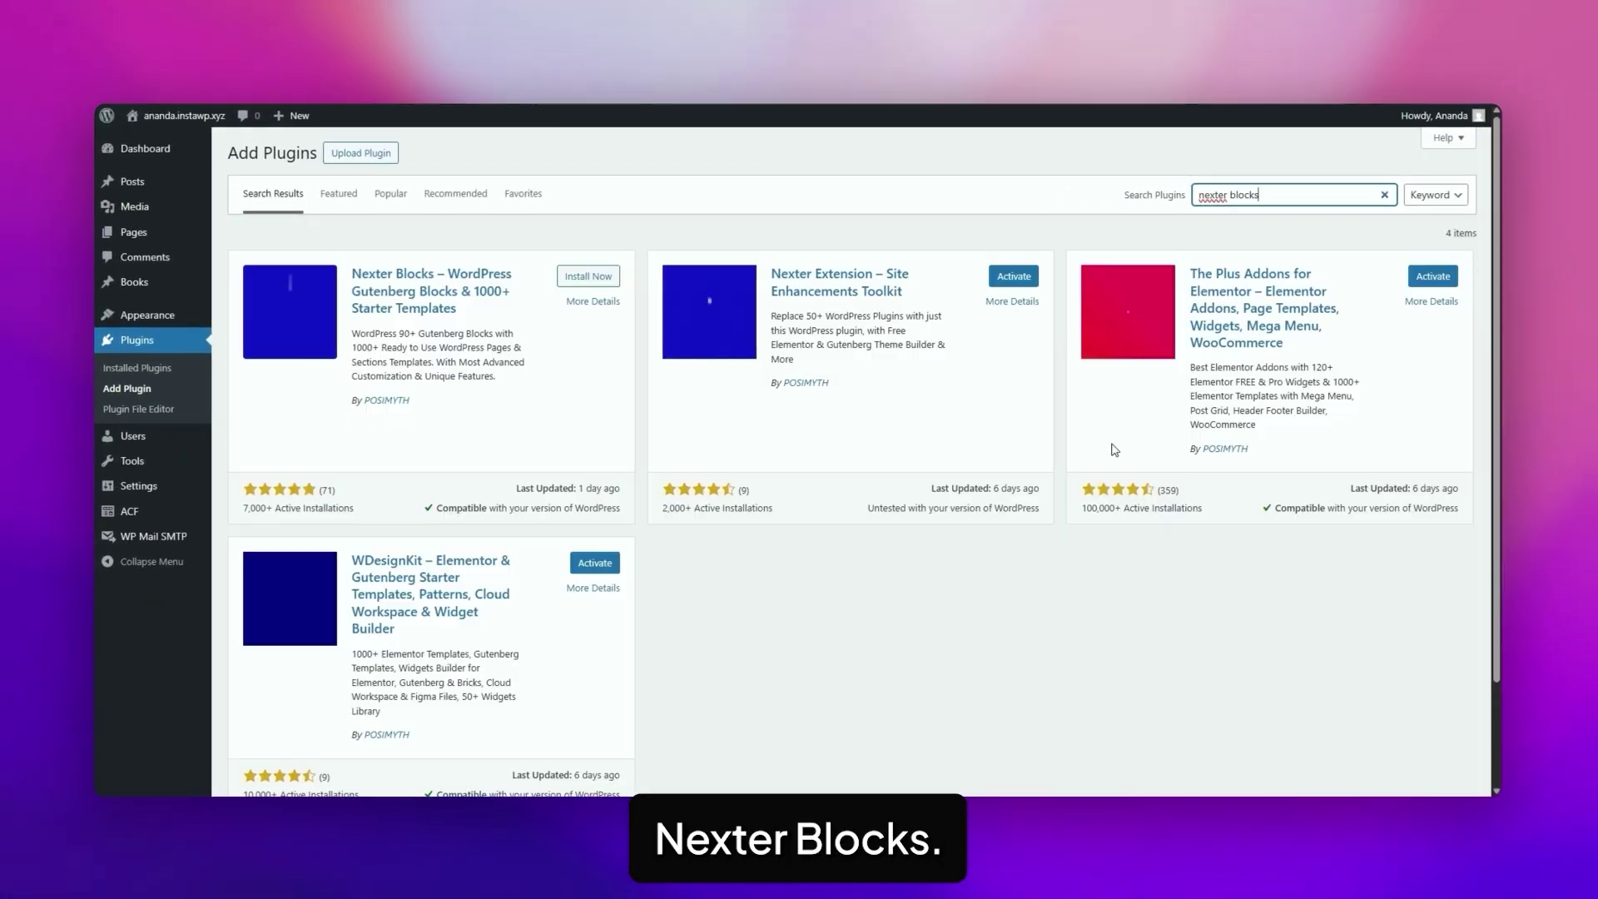
left_click(589, 275)
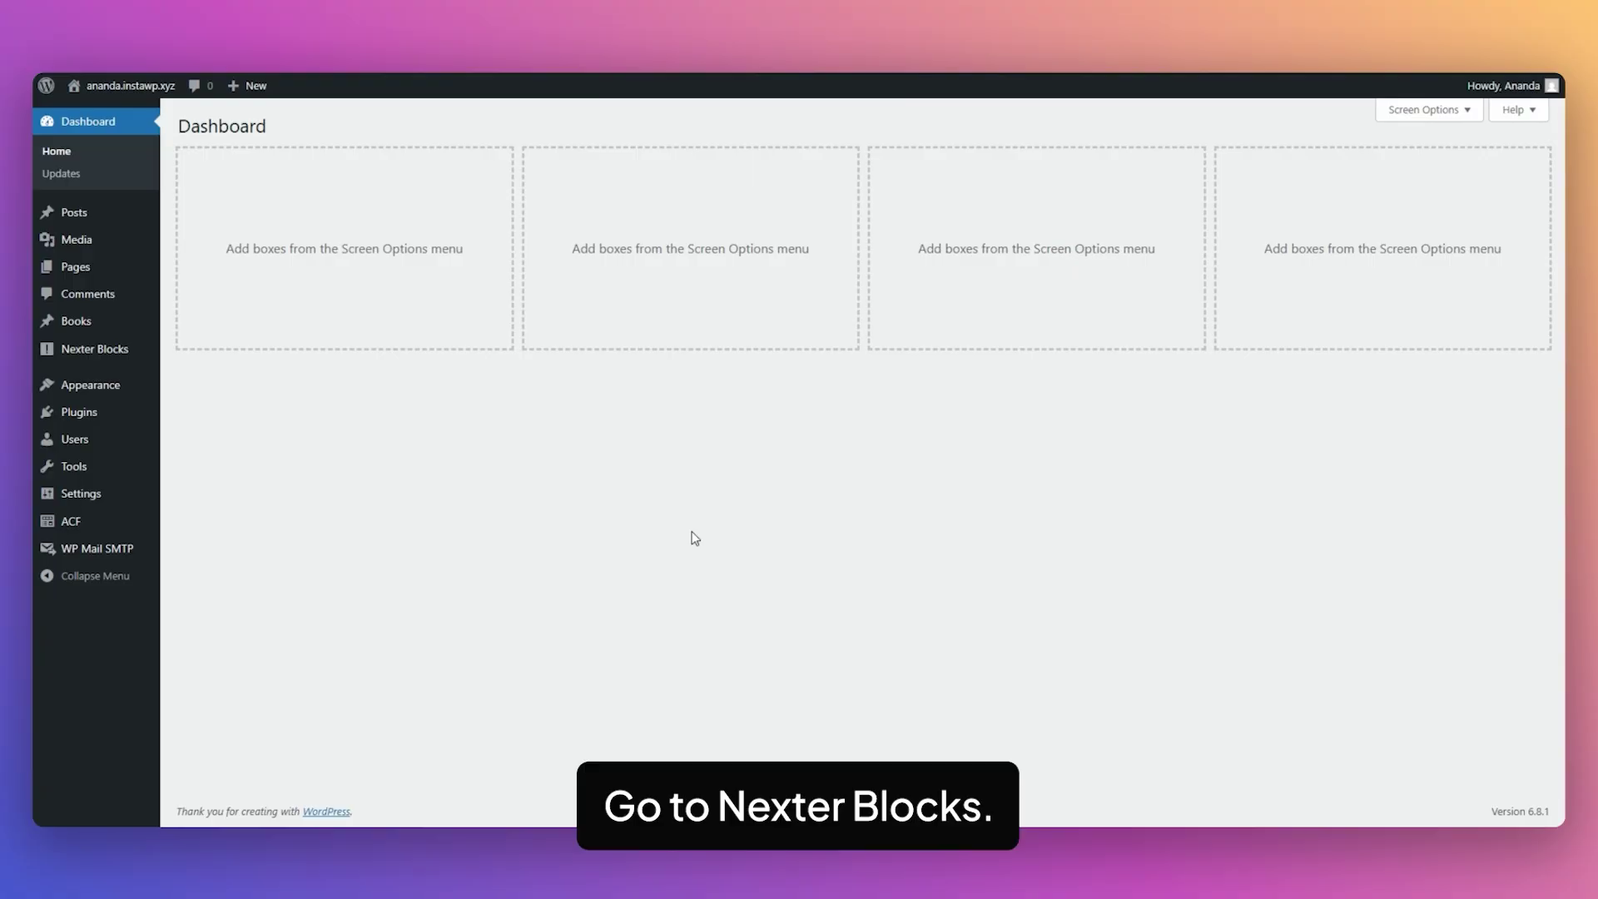
Enable the Search Bar block in the Nexter Blocks settings and save the settings.
left_click(120, 352)
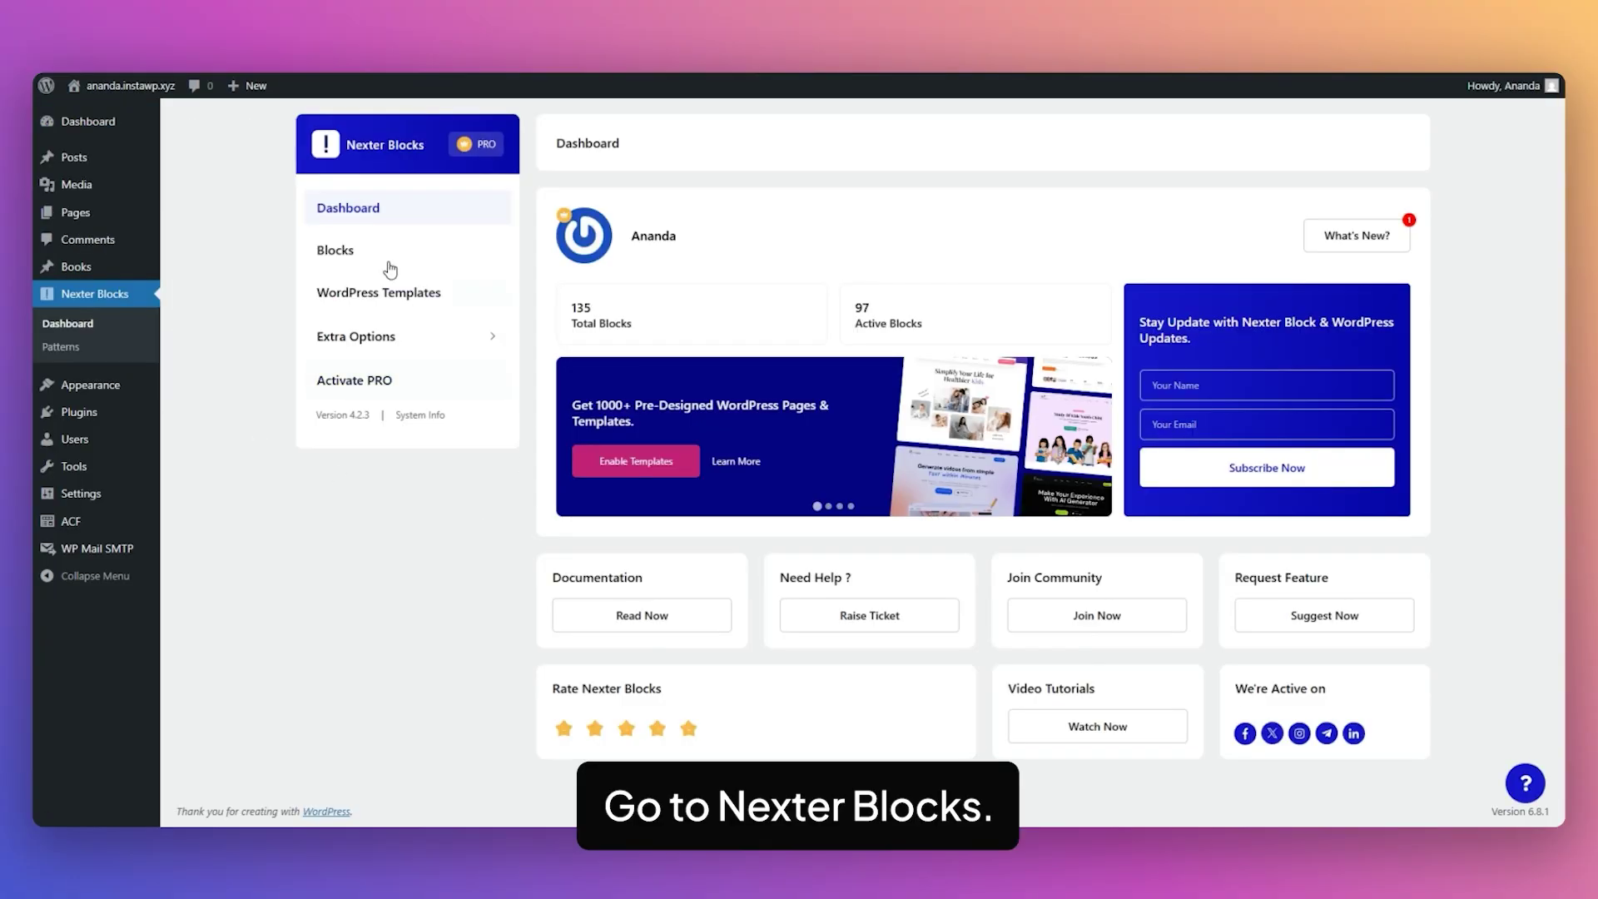
left_click(353, 257)
left_click(1071, 225)
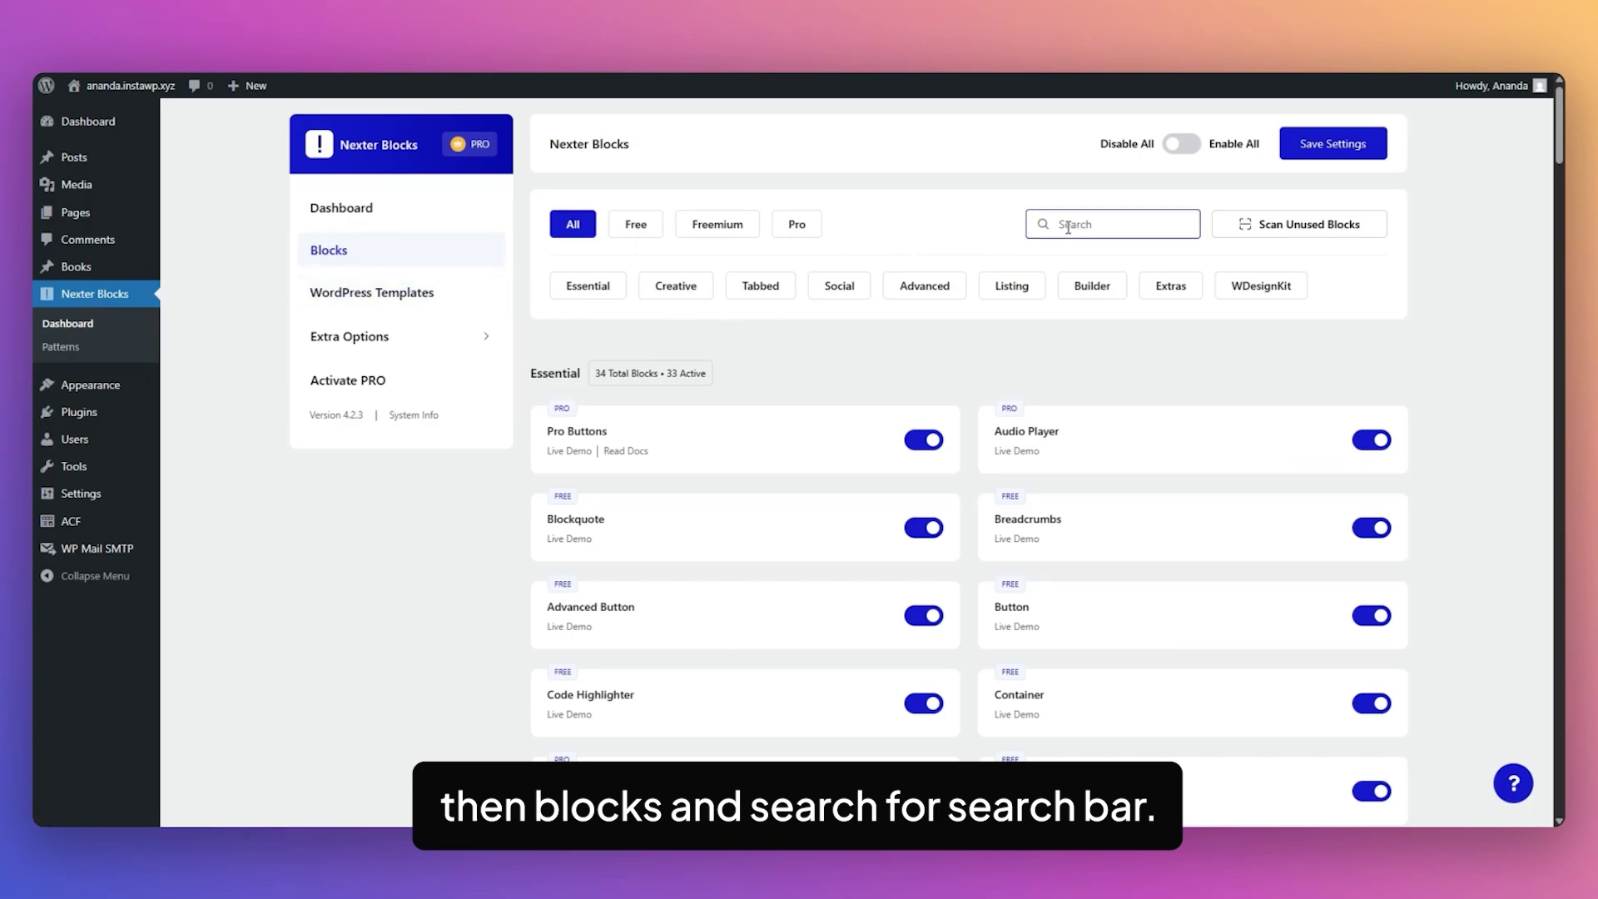
type("search bar")
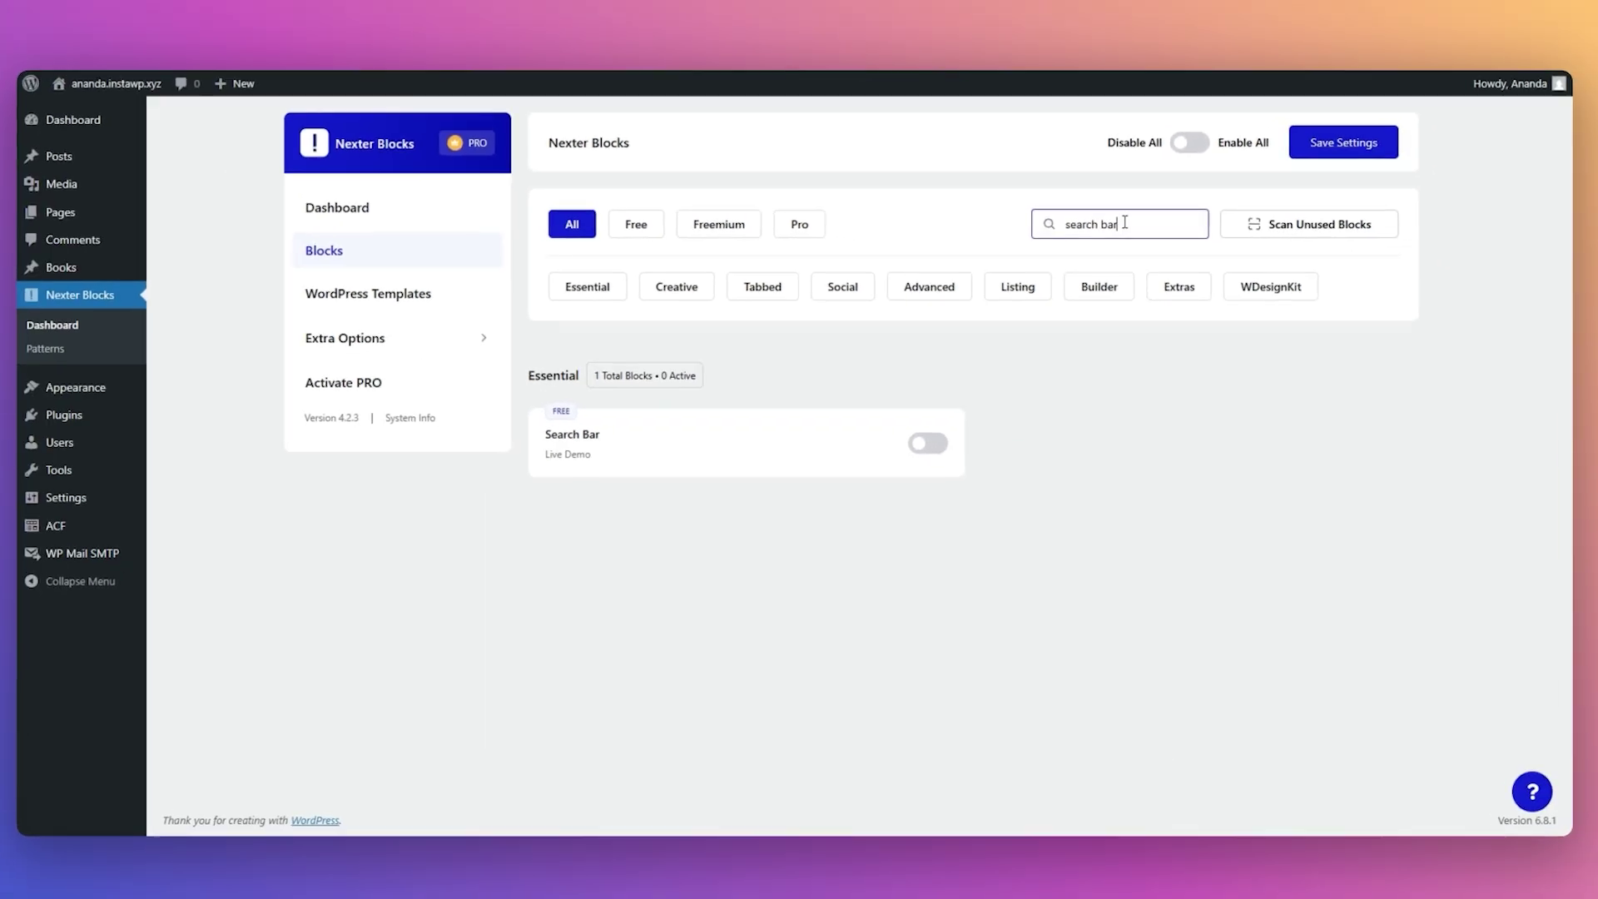
left_click(930, 440)
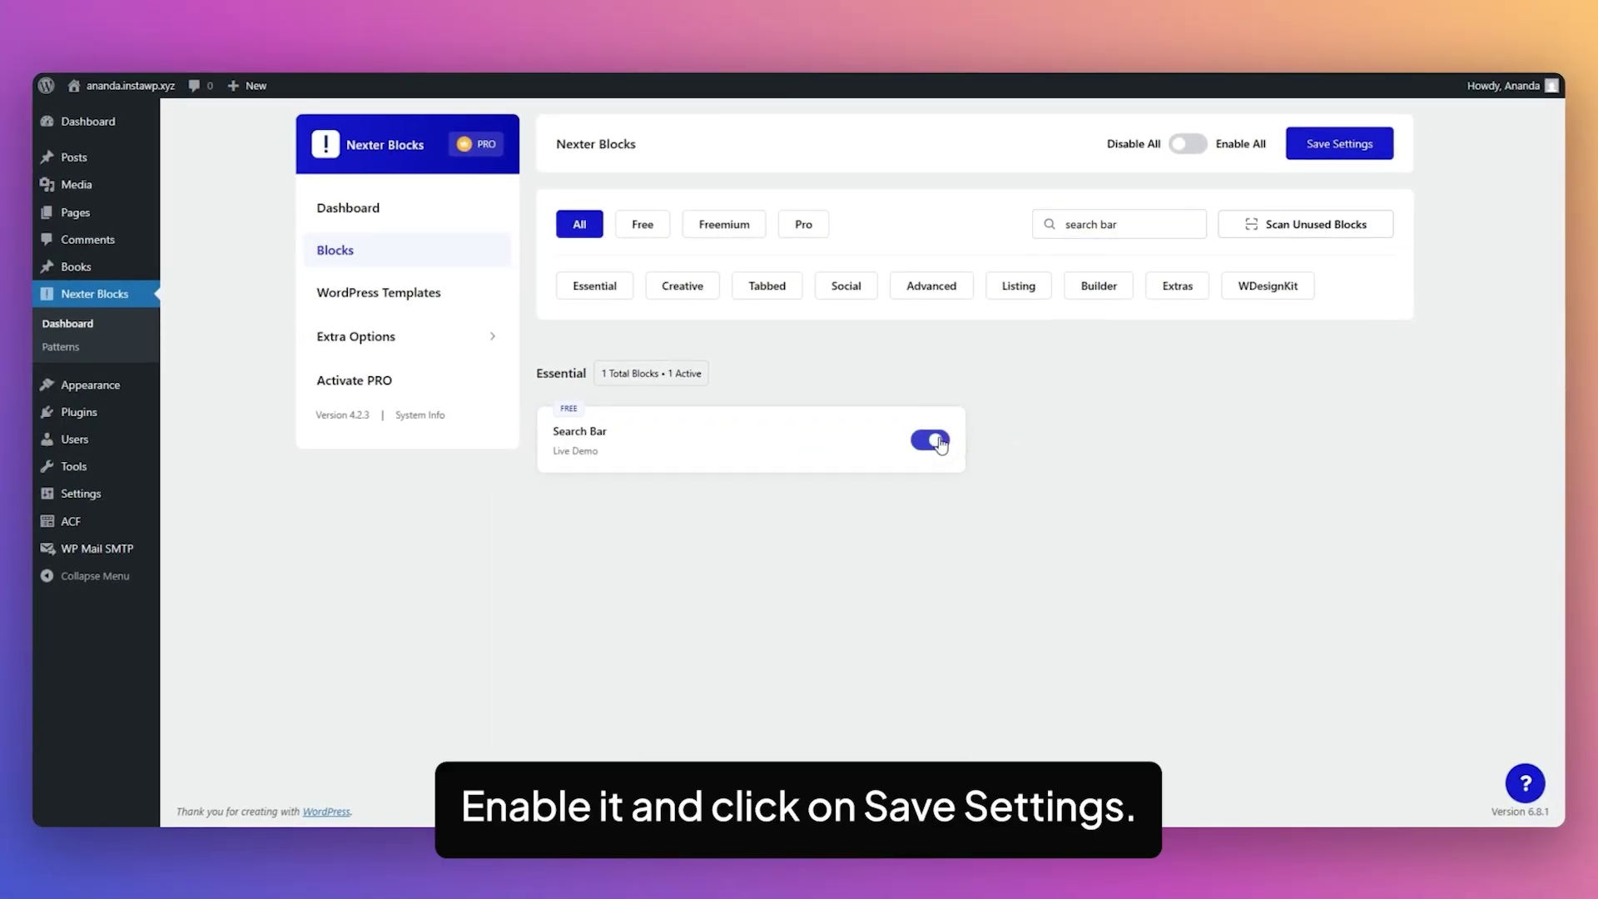
left_click(1352, 144)
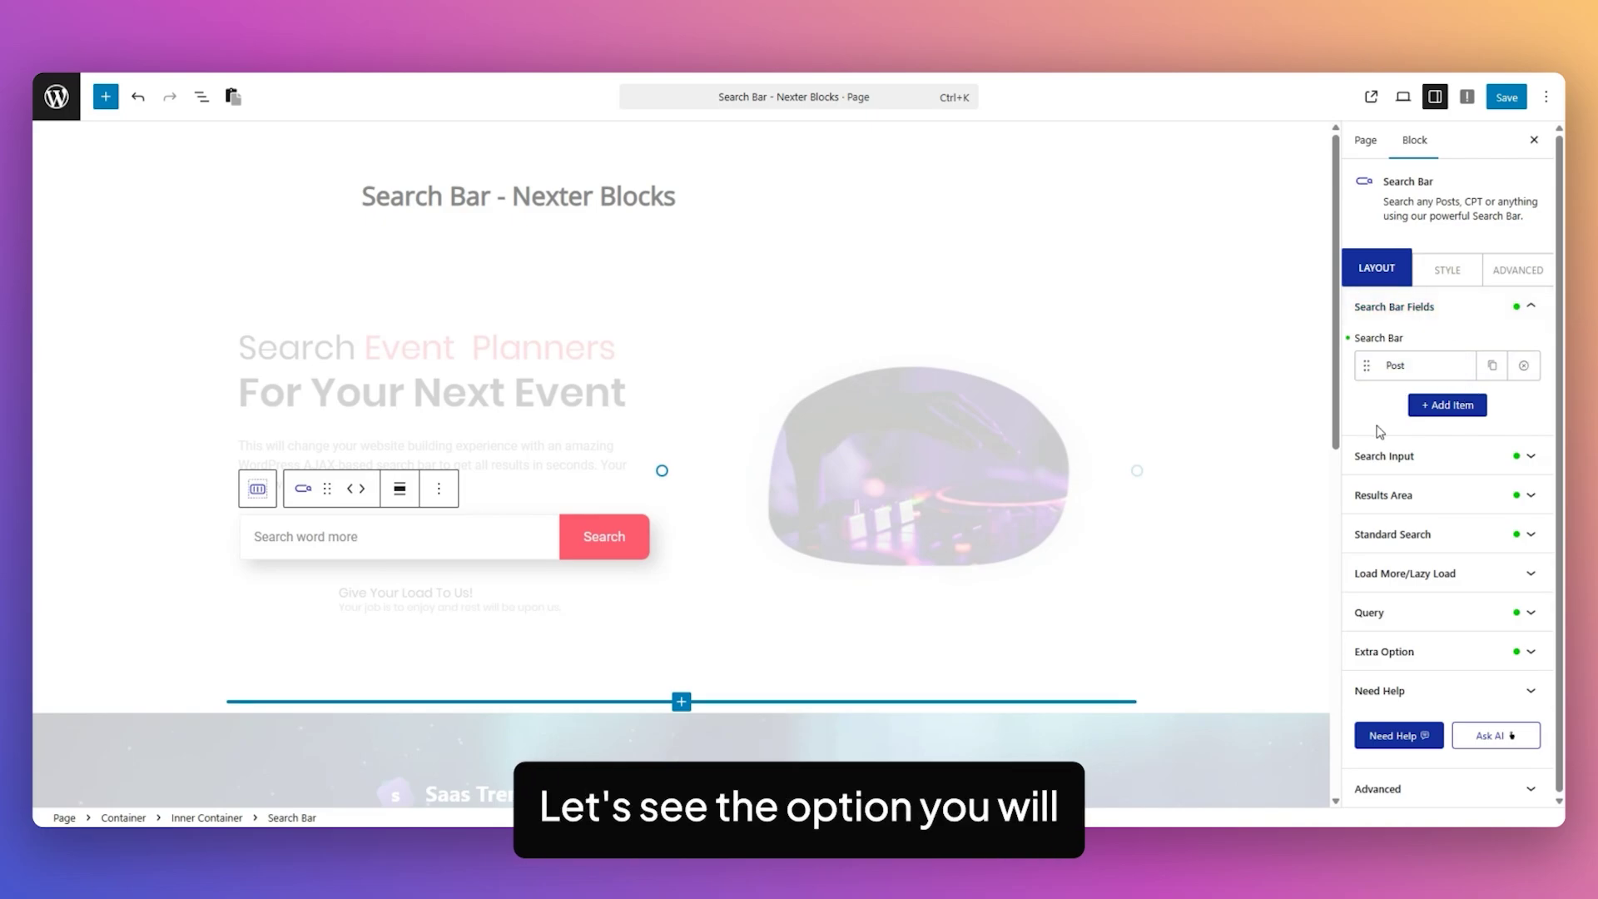
Select Posts and Books as the post types for the Search Bar block's Post field.
left_click(1419, 366)
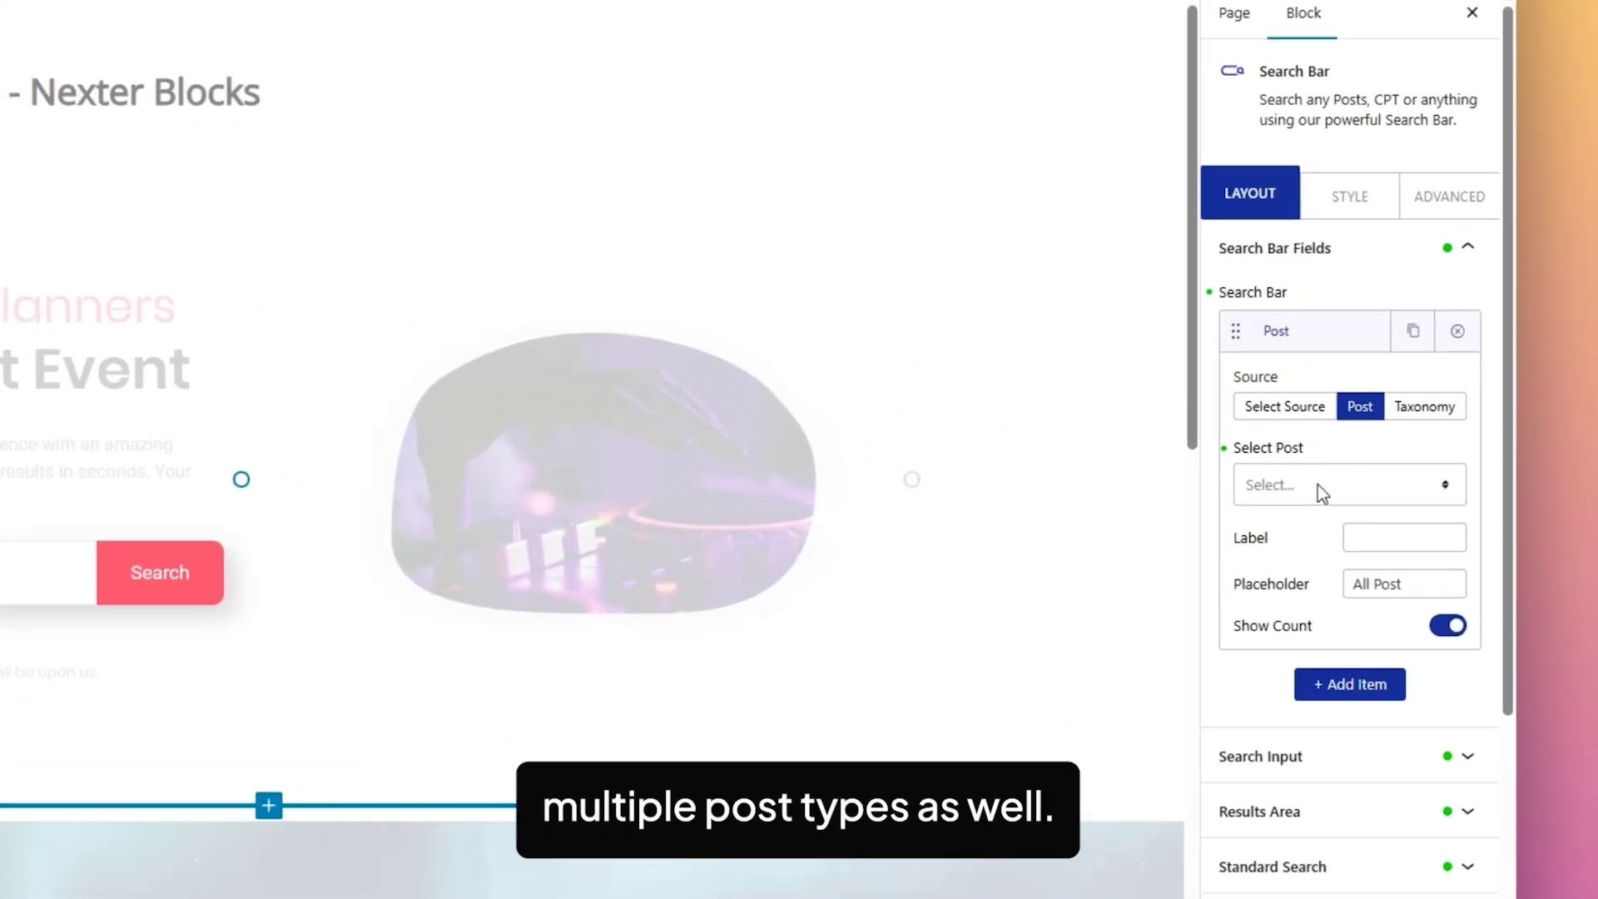
left_click(1427, 479)
left_click(1425, 511)
left_click(1436, 481)
left_click(1015, 589)
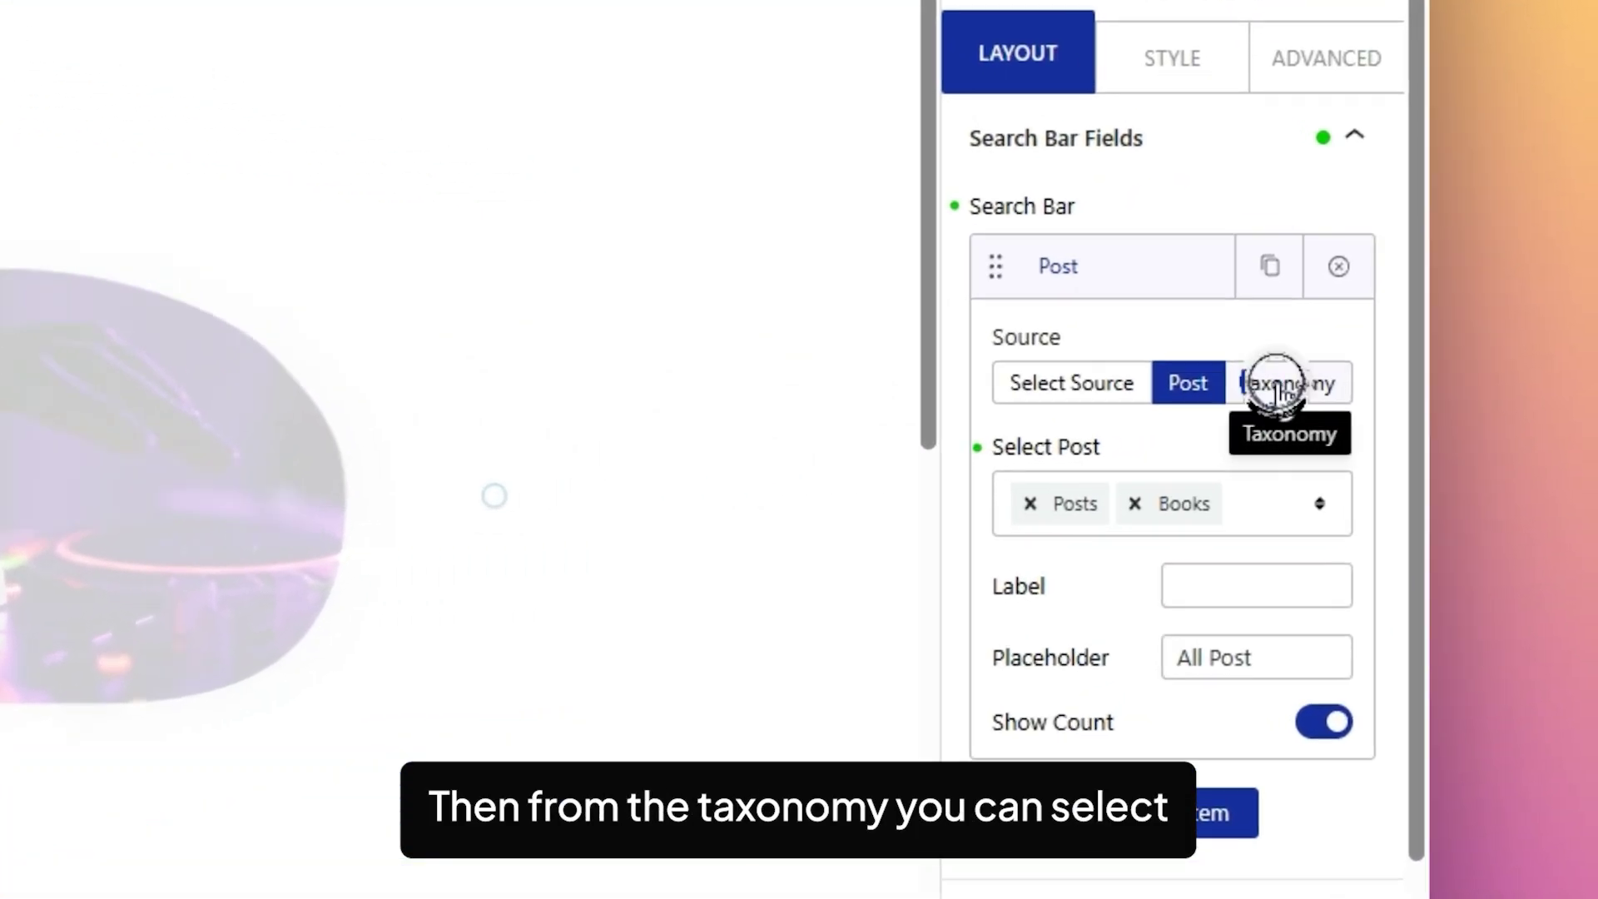
Switch the search bar field's source to Taxonomy, choose Categories as the taxonomy, and toggle Show Sub Category.
left_click(1499, 419)
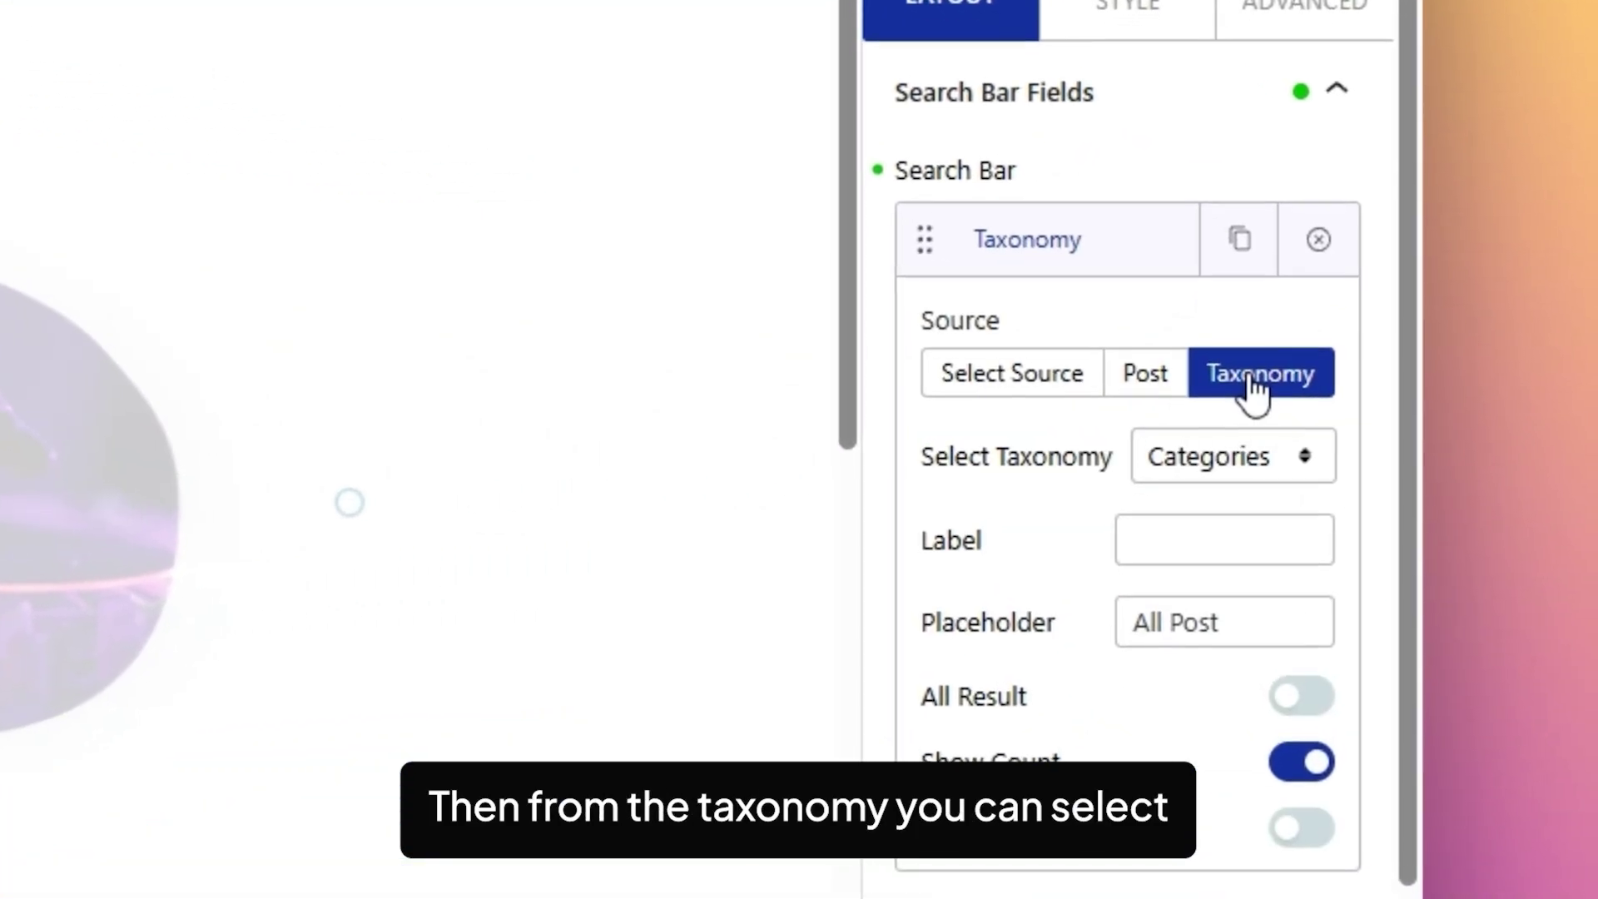
left_click(1190, 463)
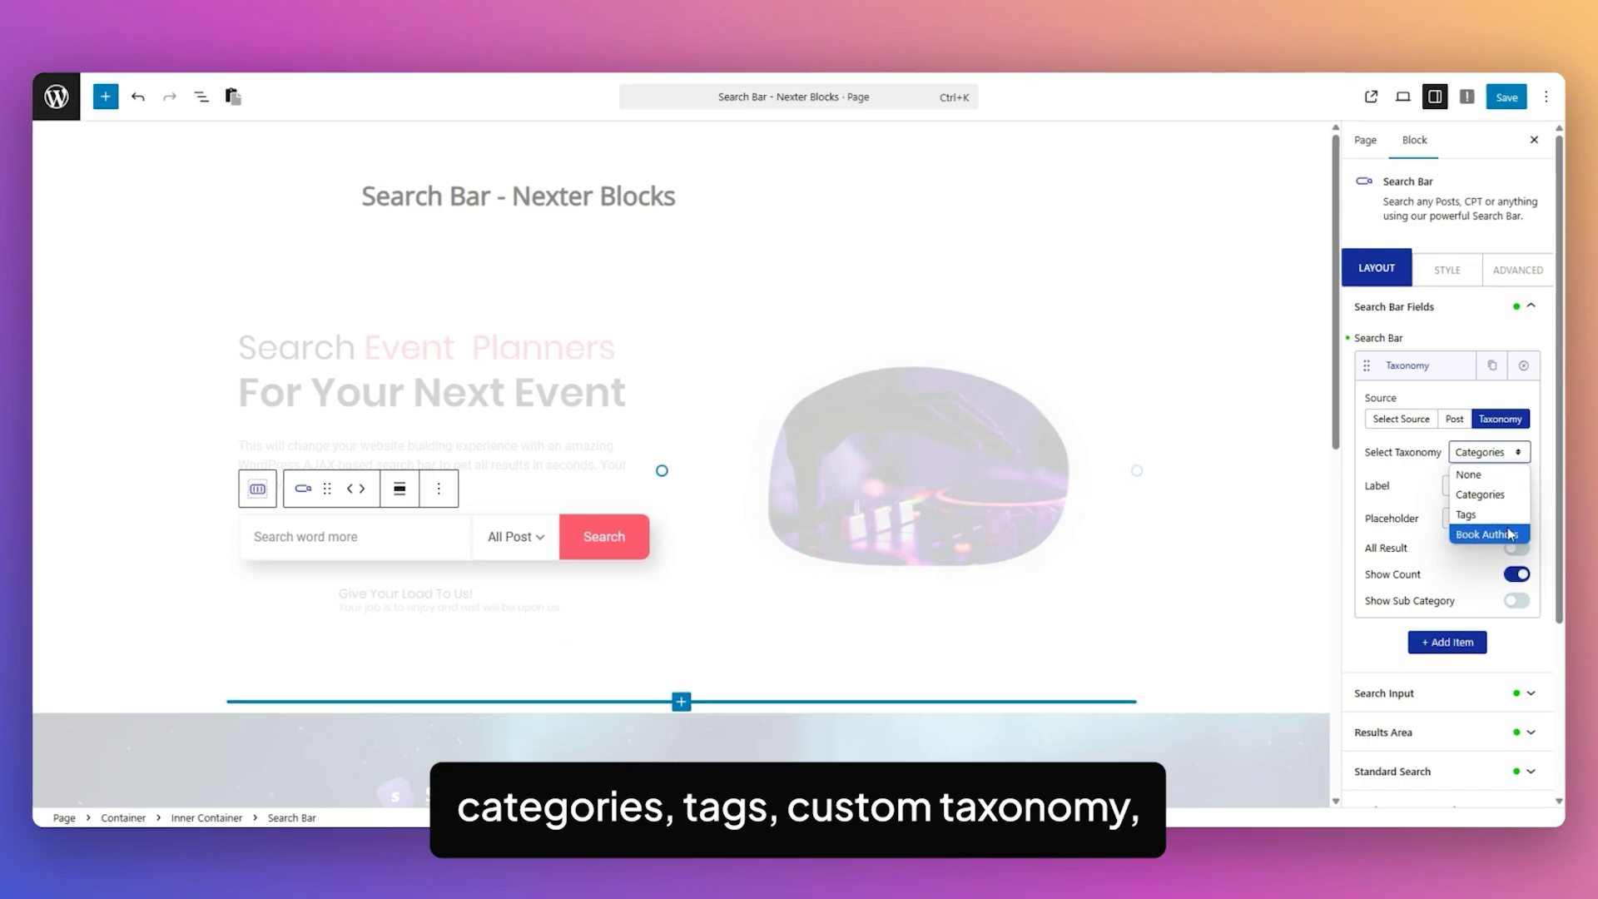
left_click(1474, 495)
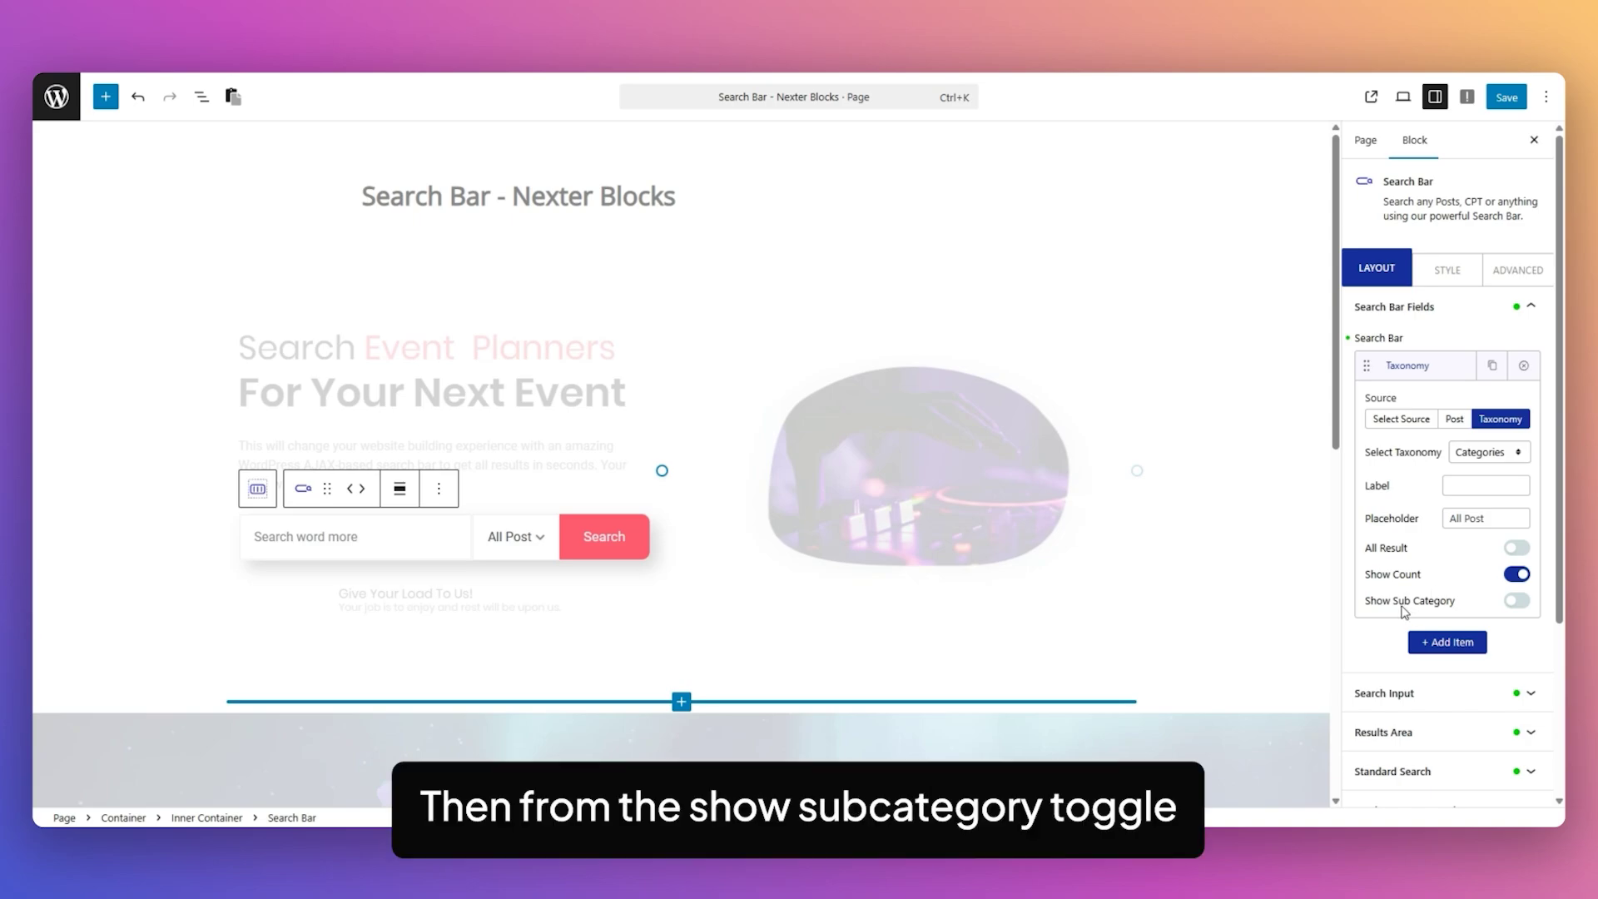
left_click(1516, 601)
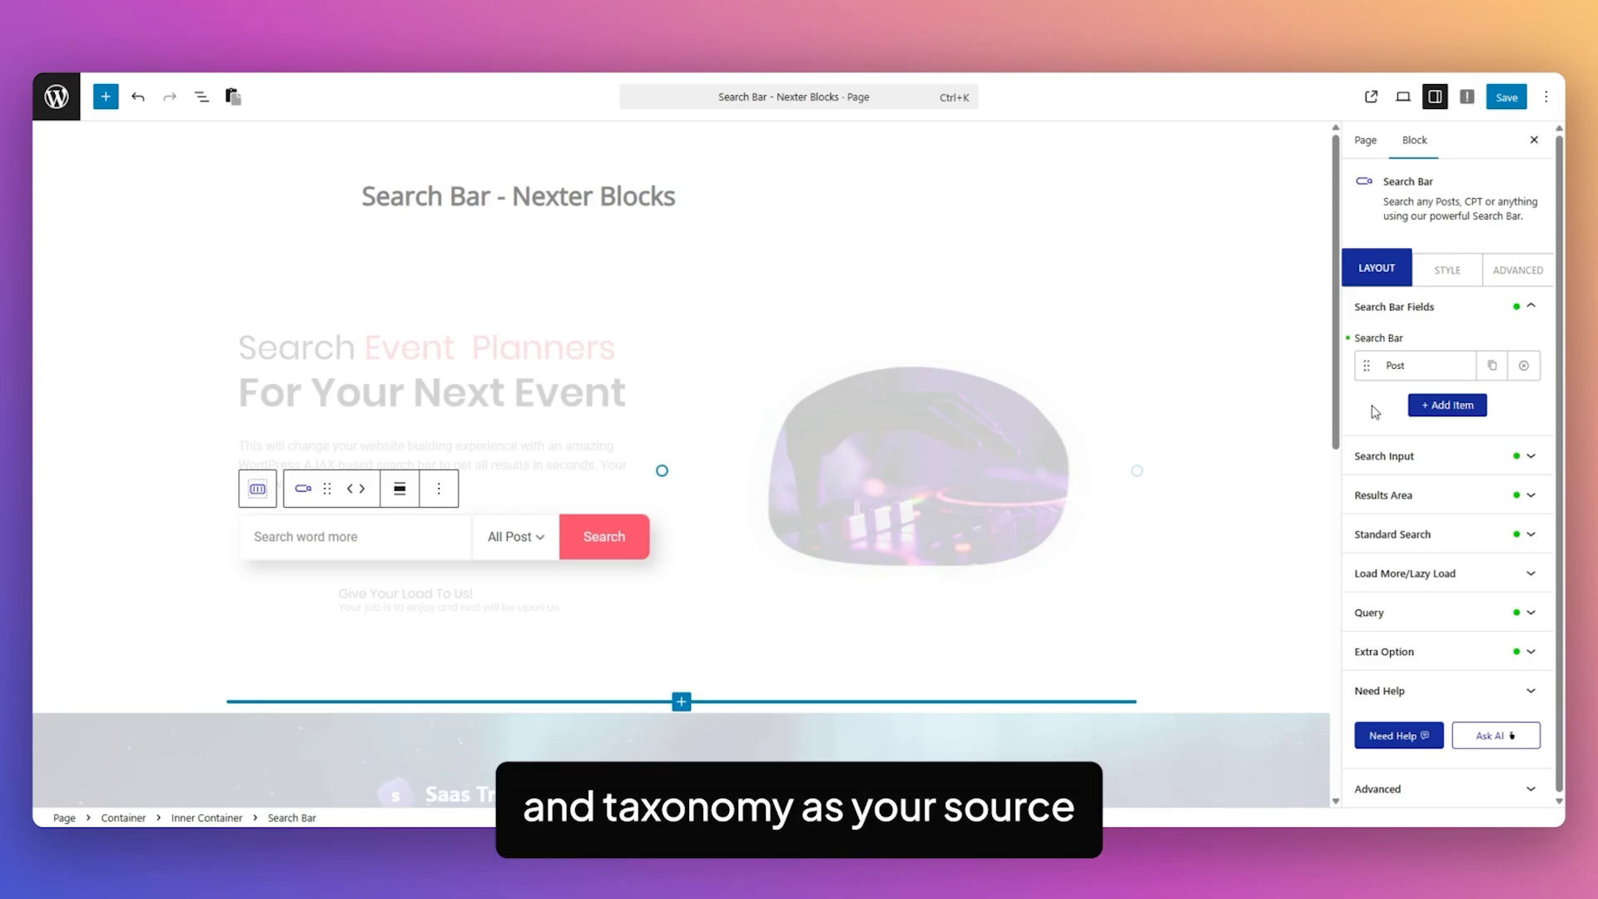
Try the Disable Input option in the Search Input settings and undo the change.
scroll(991, 396, "down", 6)
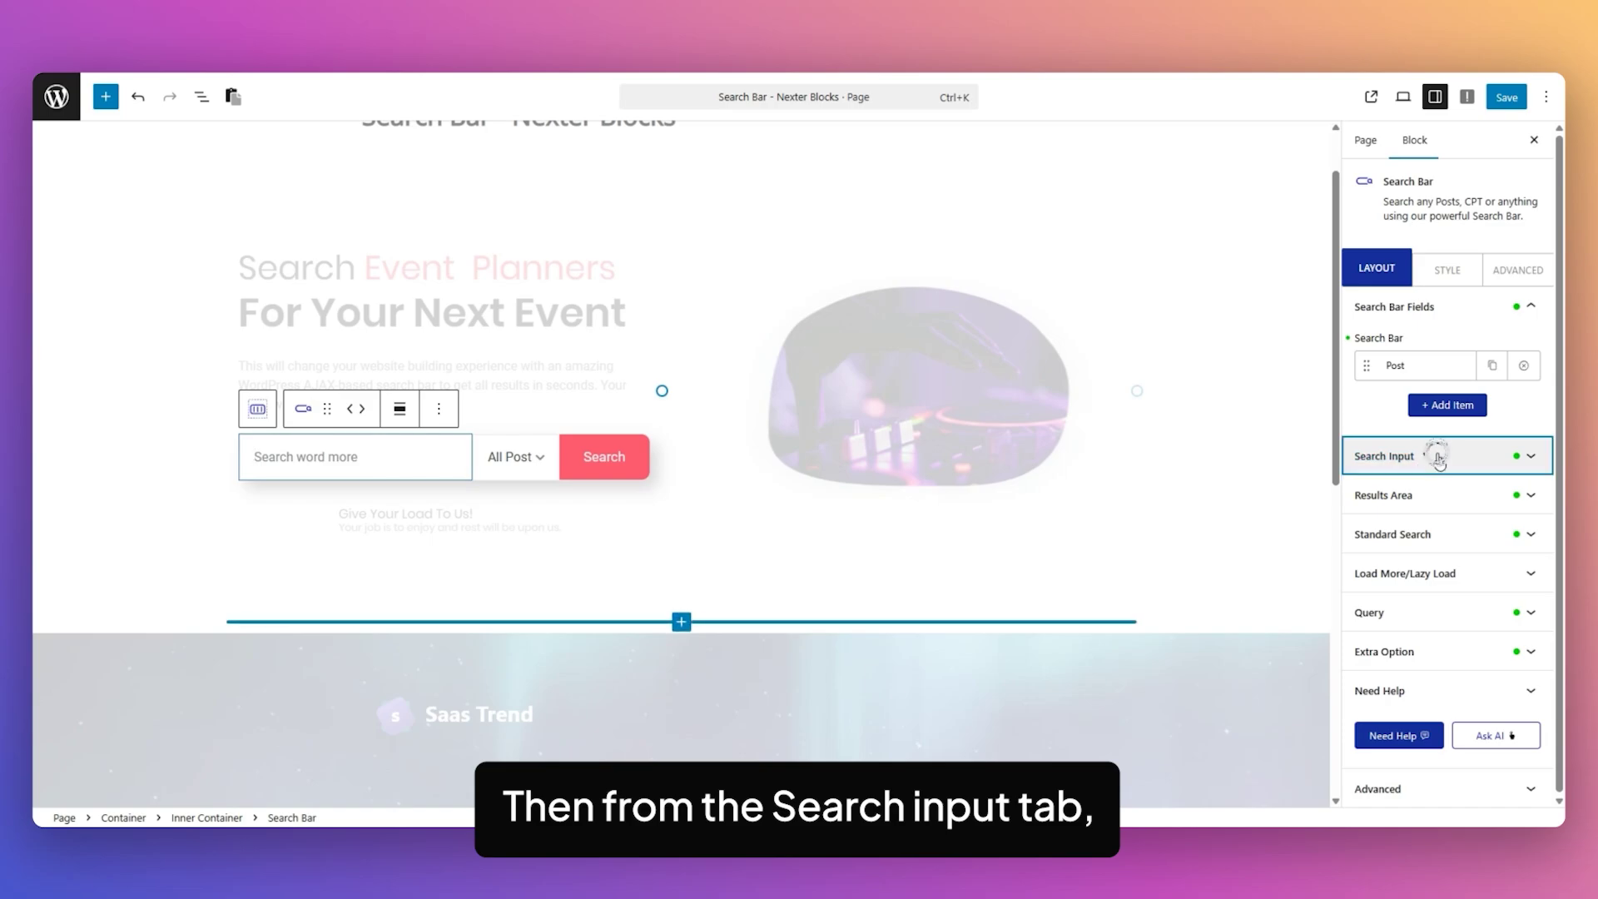
left_click(1433, 456)
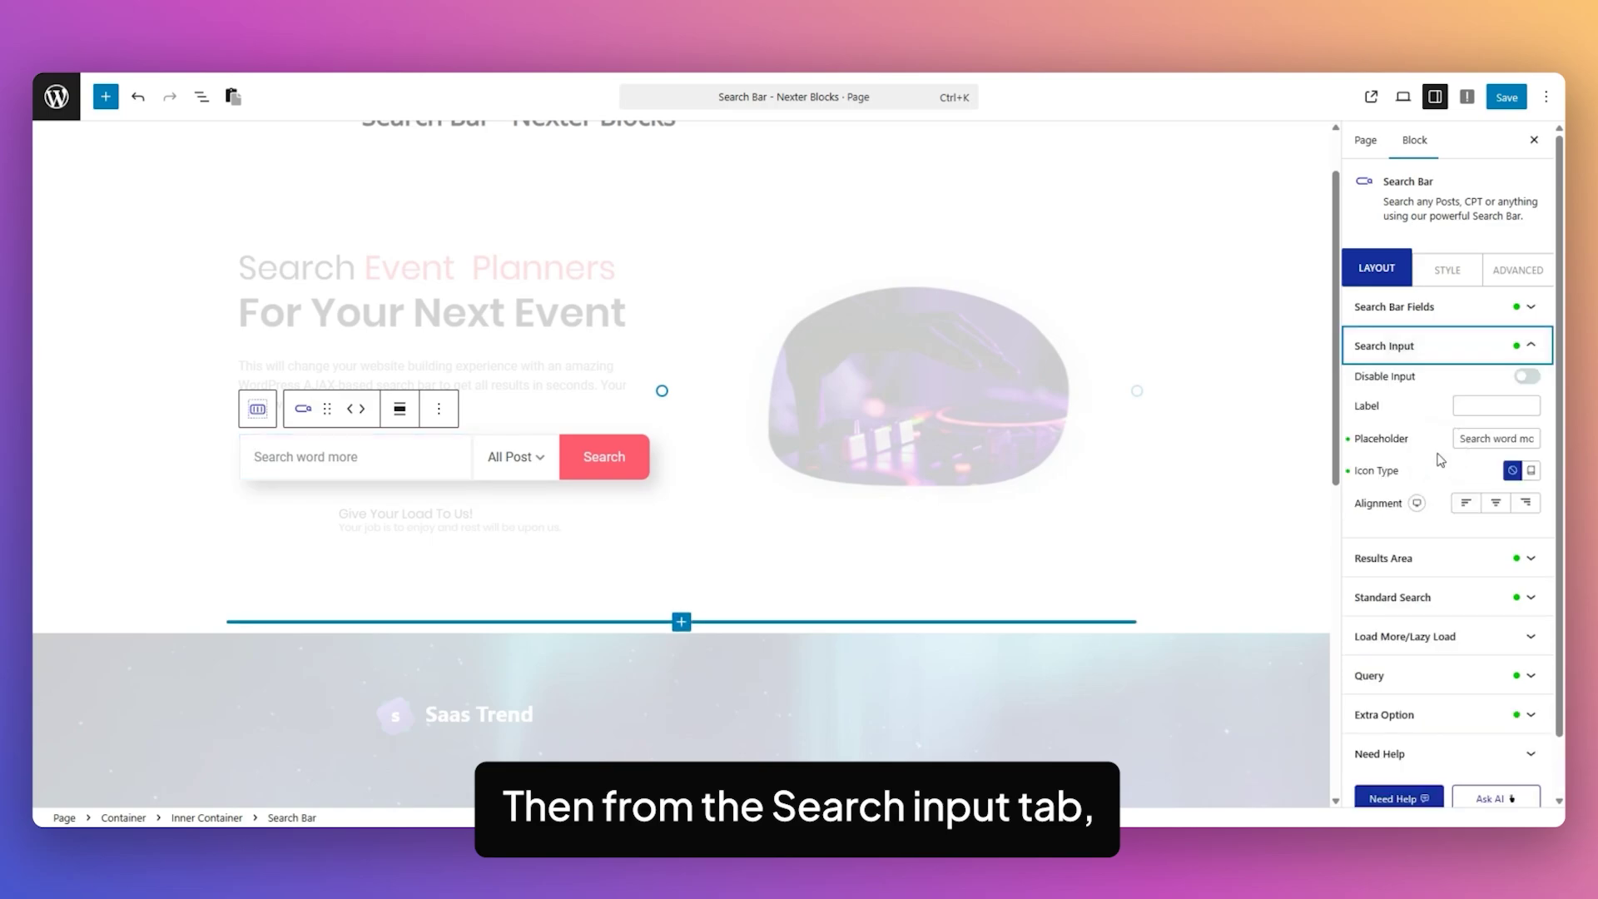
left_click(1526, 376)
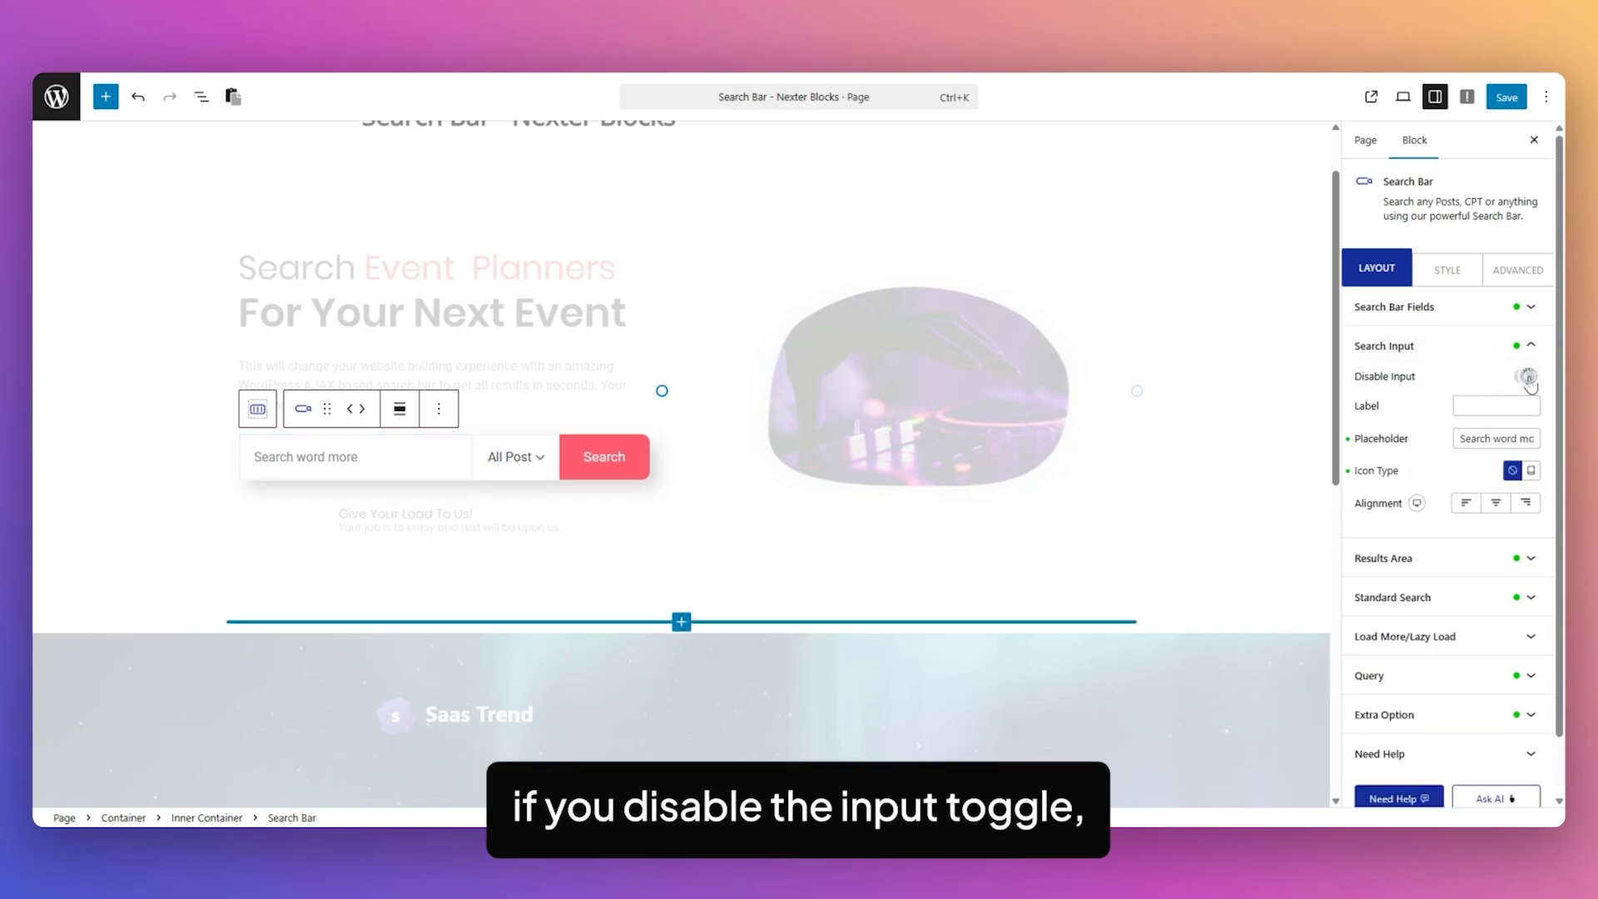
key("ctrl+z")
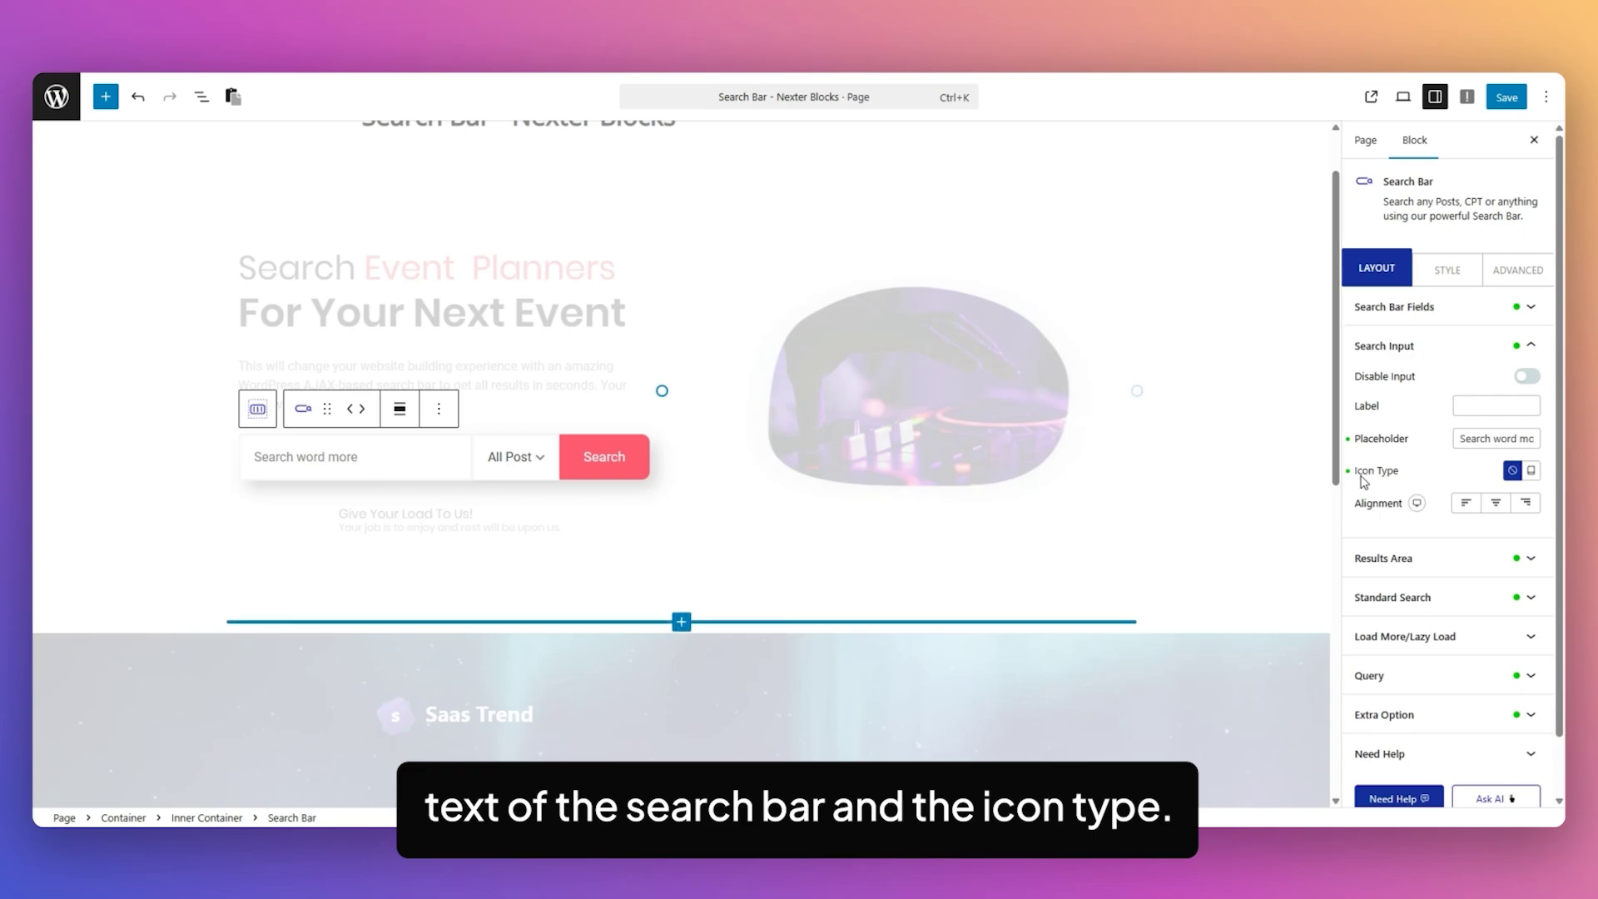
Try an icon in the search input, view the icon library, and set the icon type back to none.
left_click(1531, 470)
left_click(1526, 502)
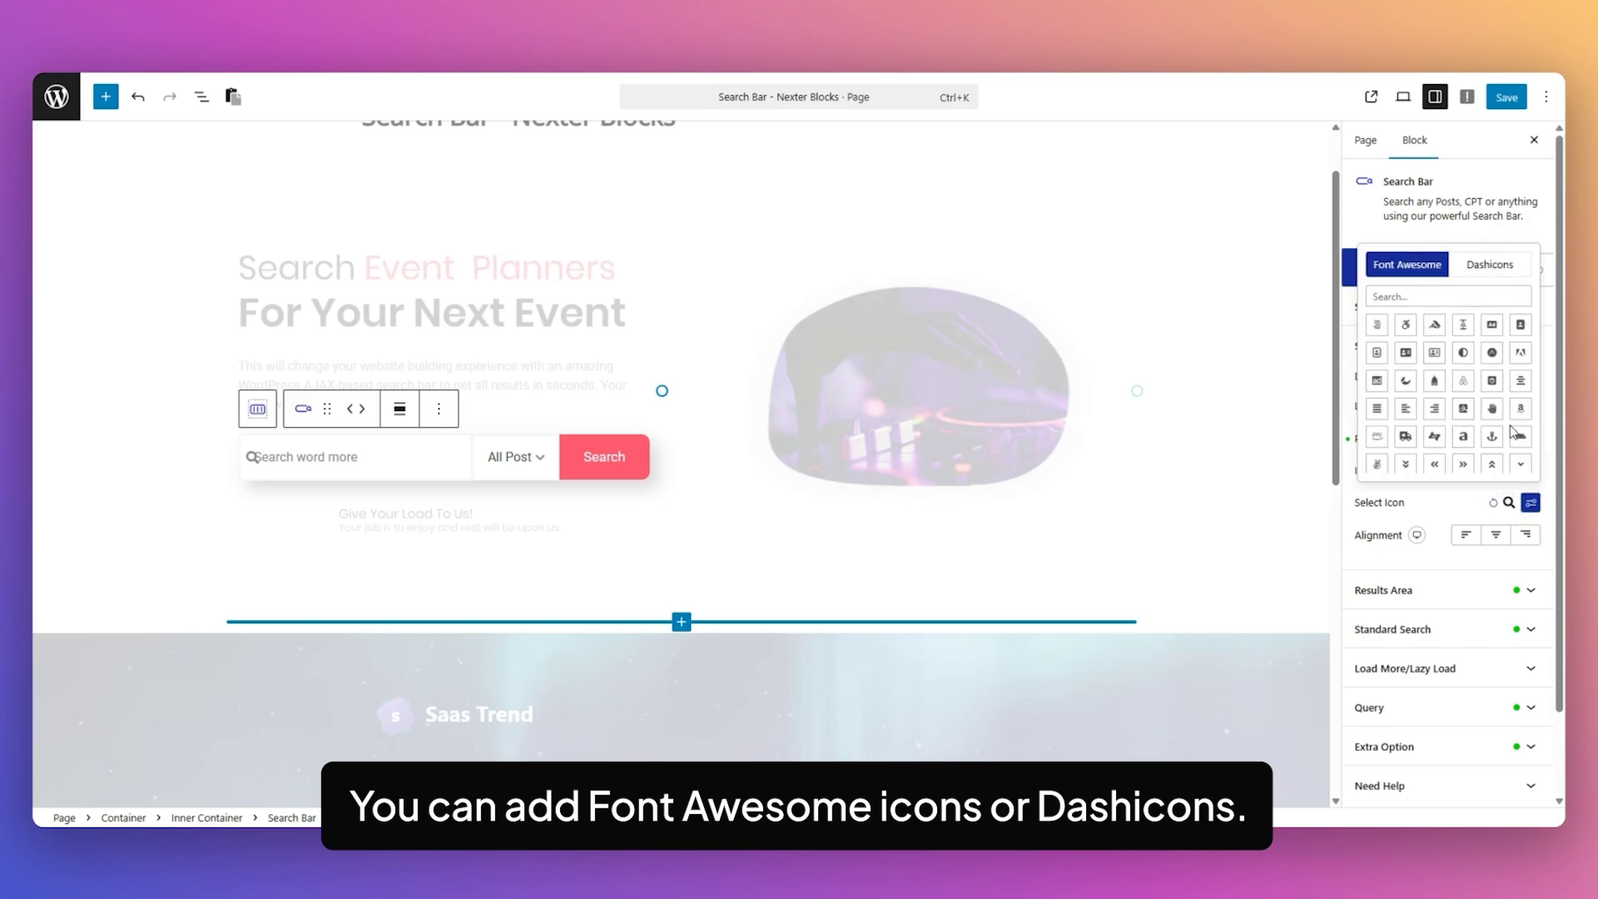
left_click(1512, 470)
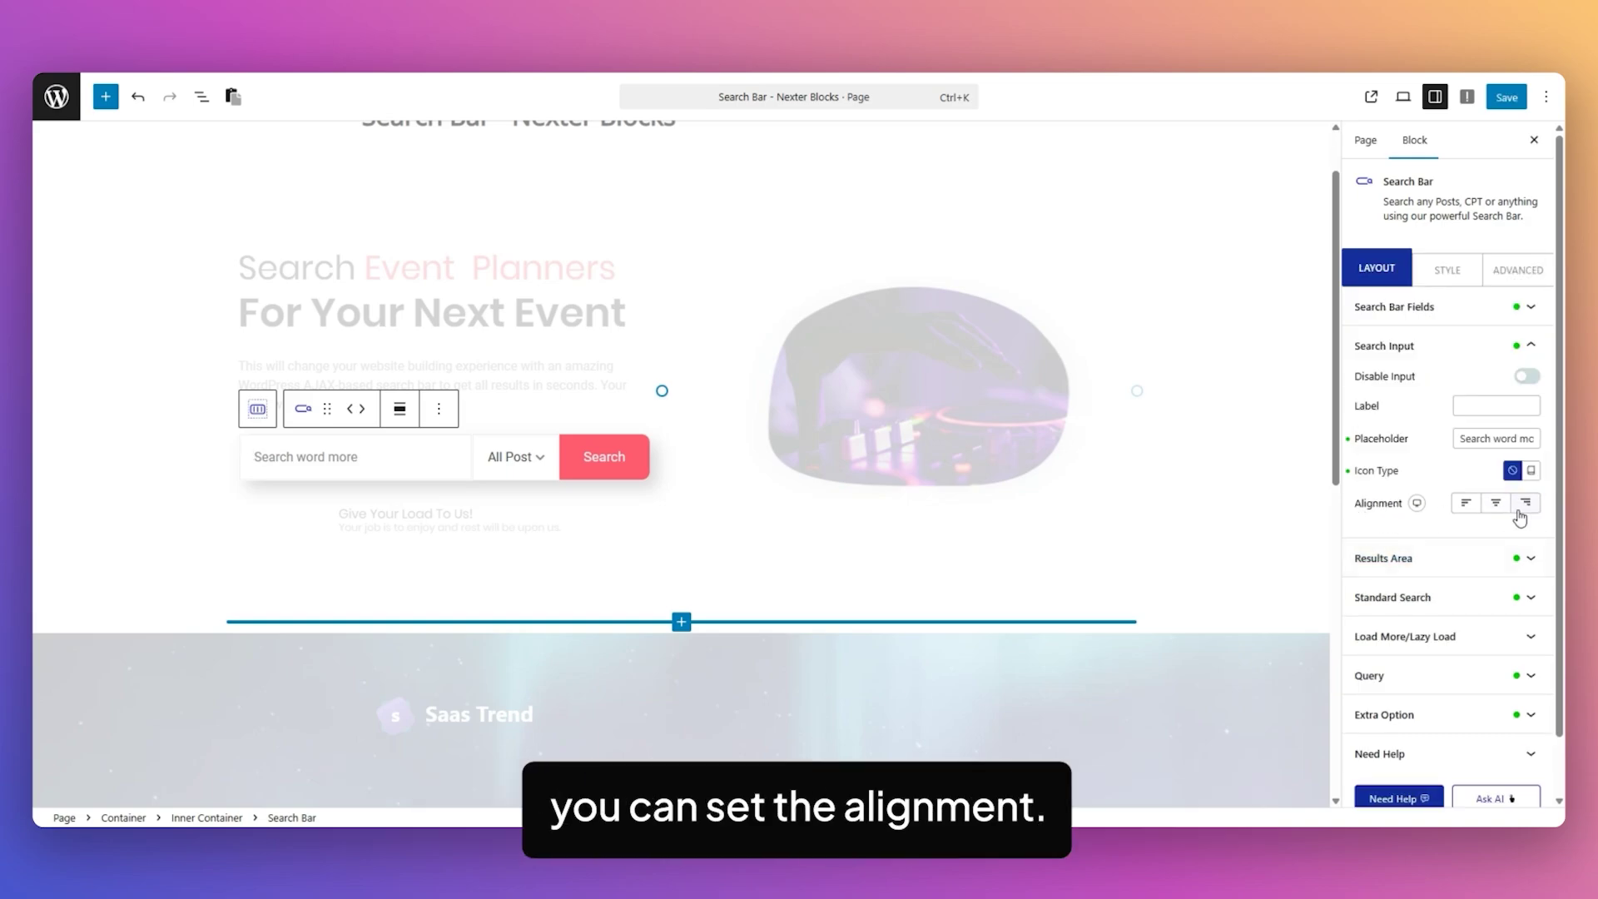
Try the Style 1, Style 2 and Custom result styles for the Results Area and view the templates available for Custom.
left_click(1440, 563)
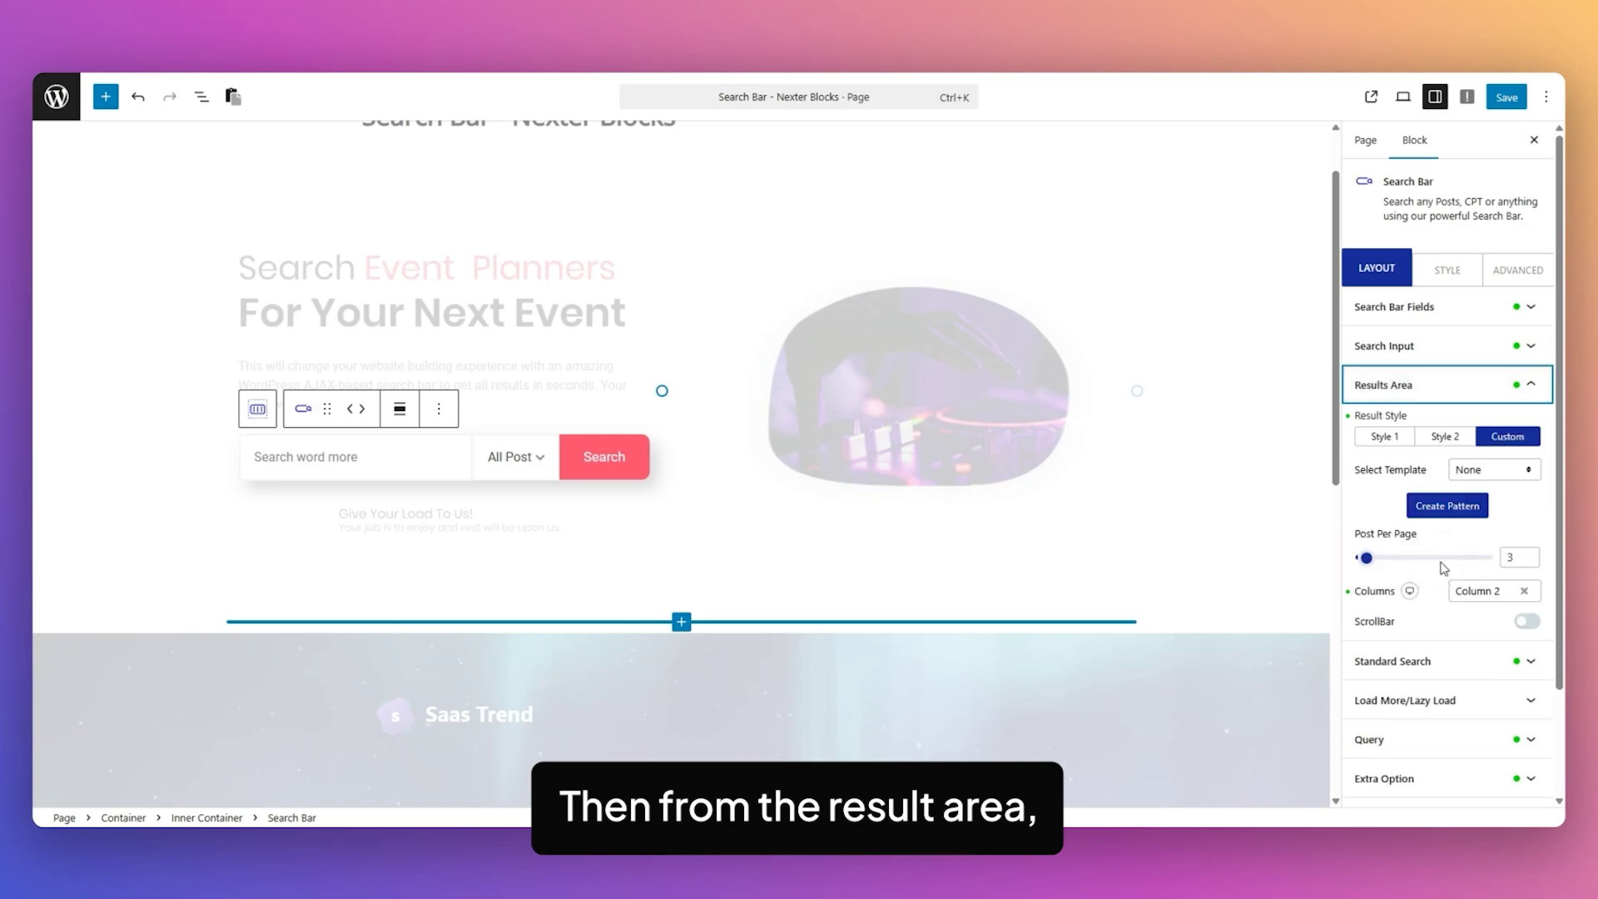
left_click(1383, 438)
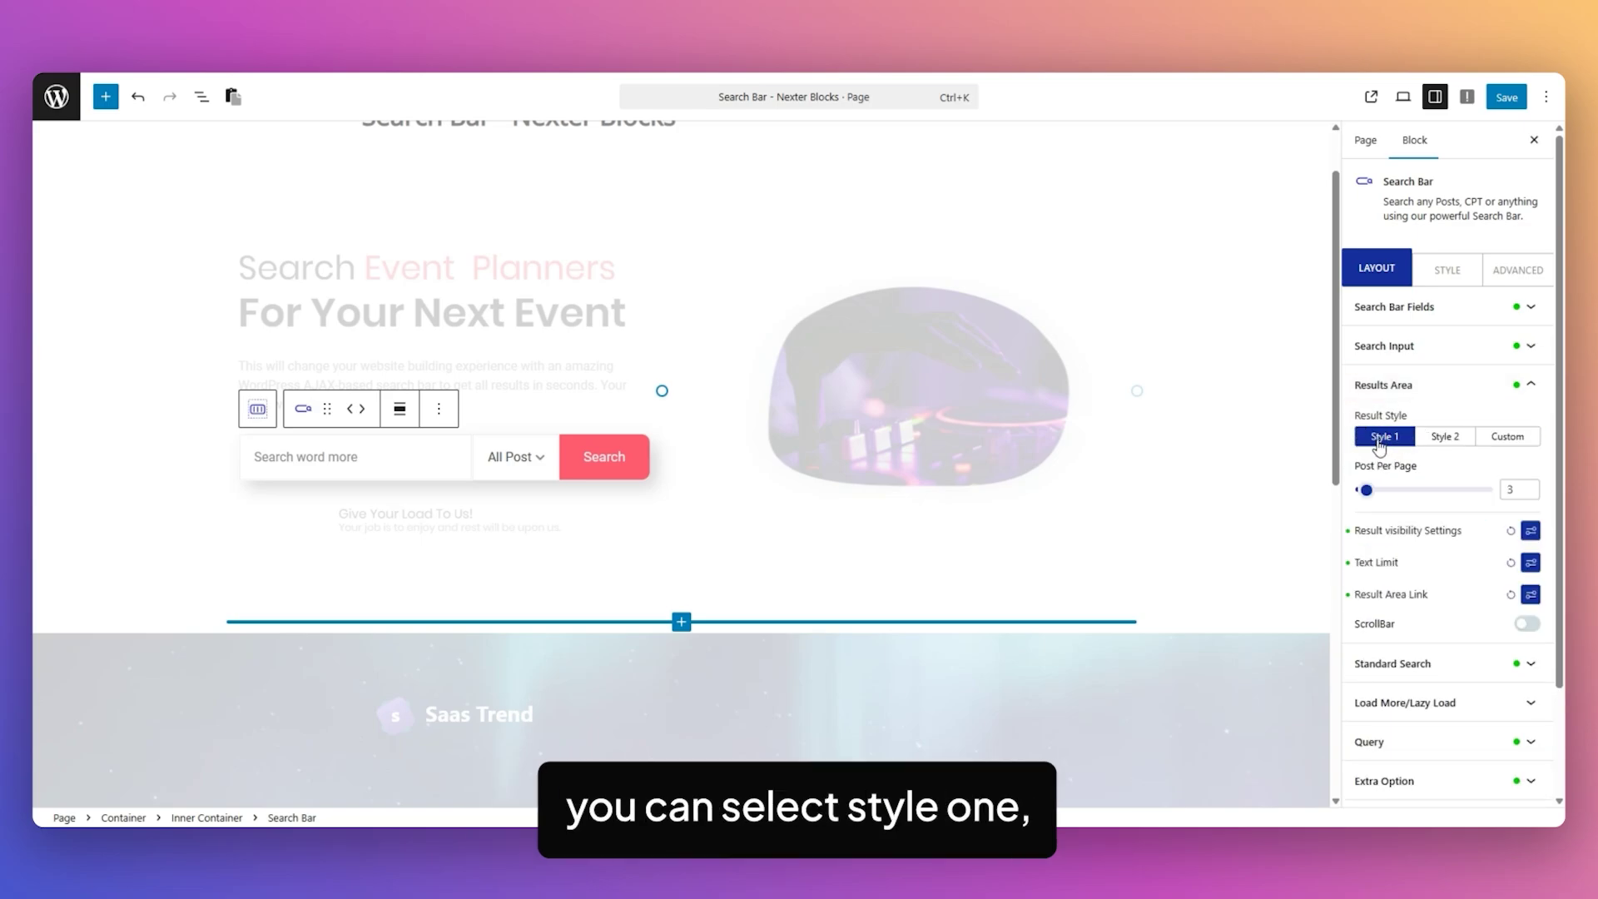
left_click(1445, 441)
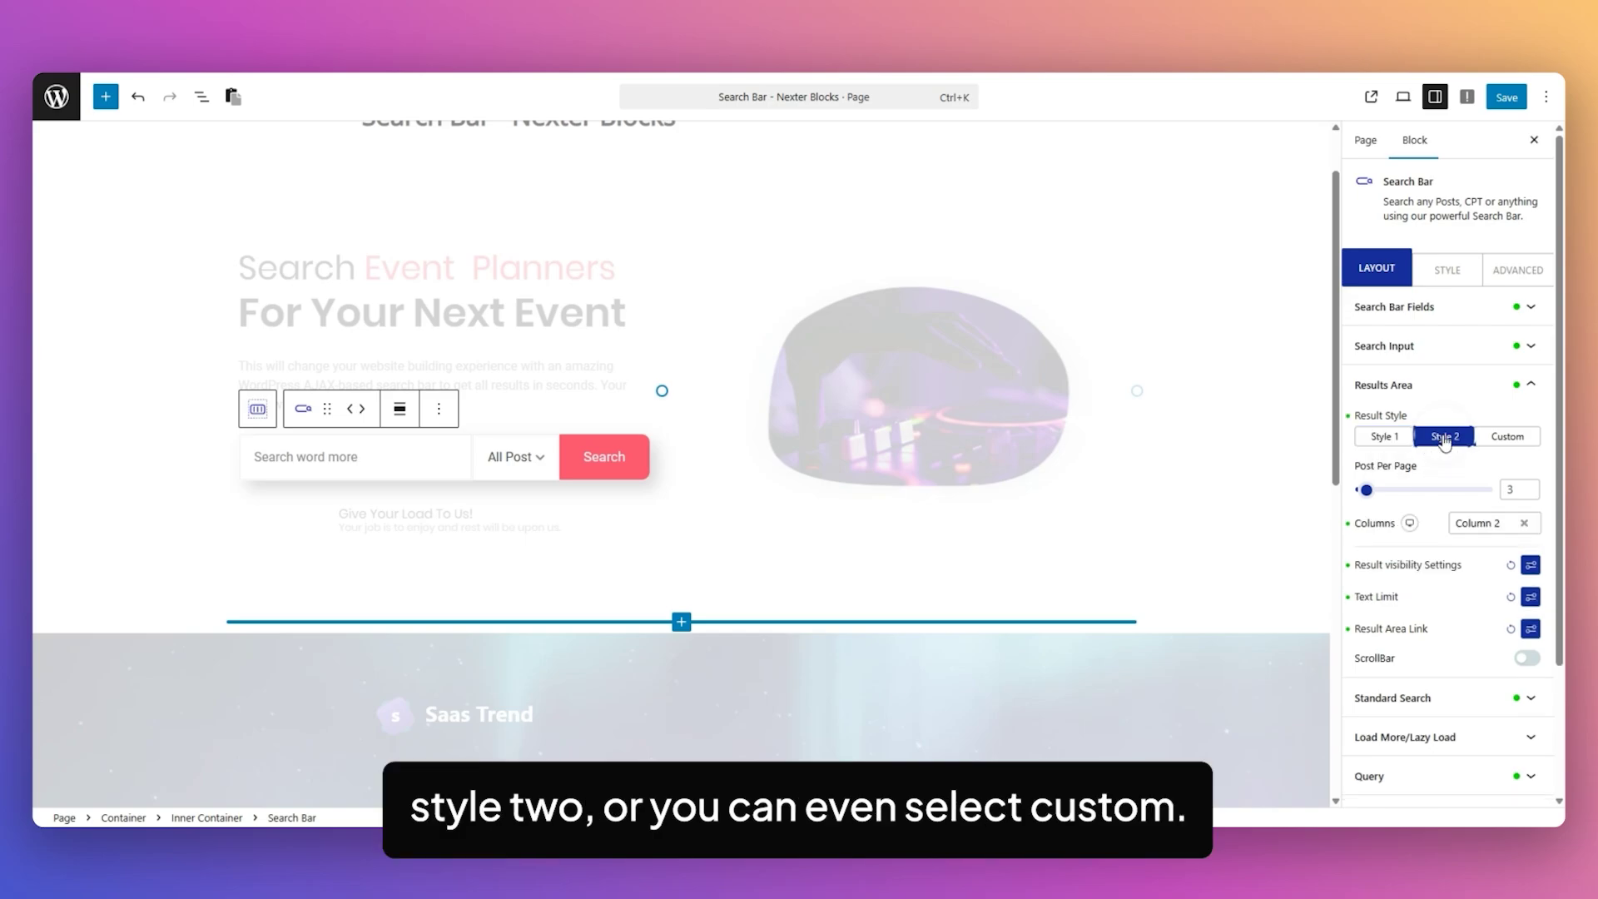
left_click(1506, 438)
scroll(1385, 400, "down", 1)
left_click(1509, 390)
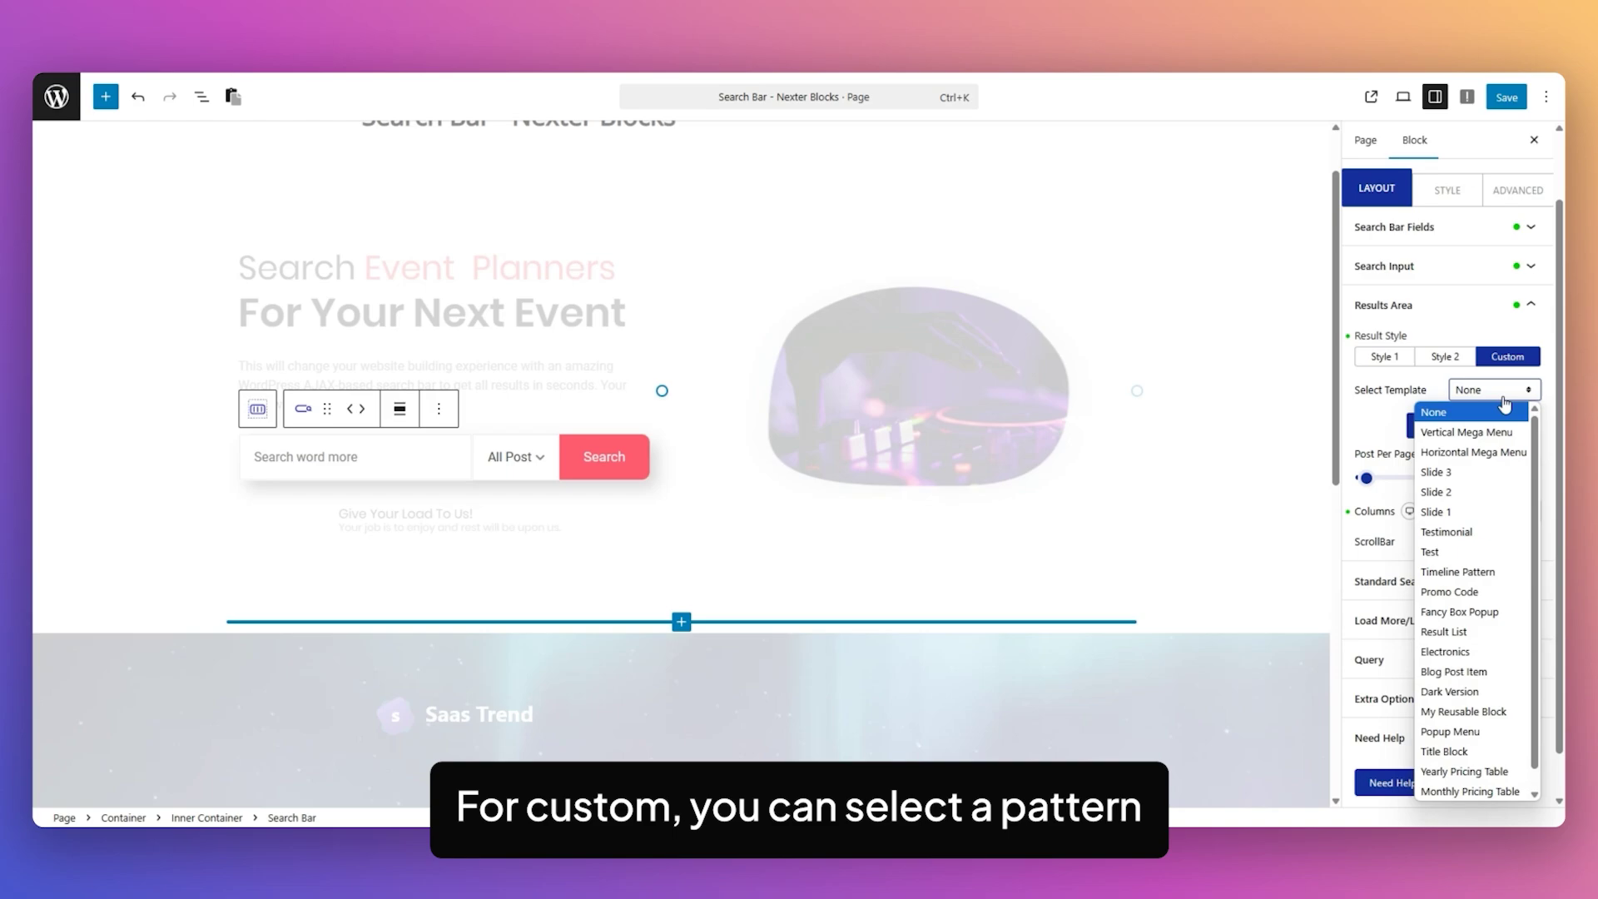
left_click(1382, 416)
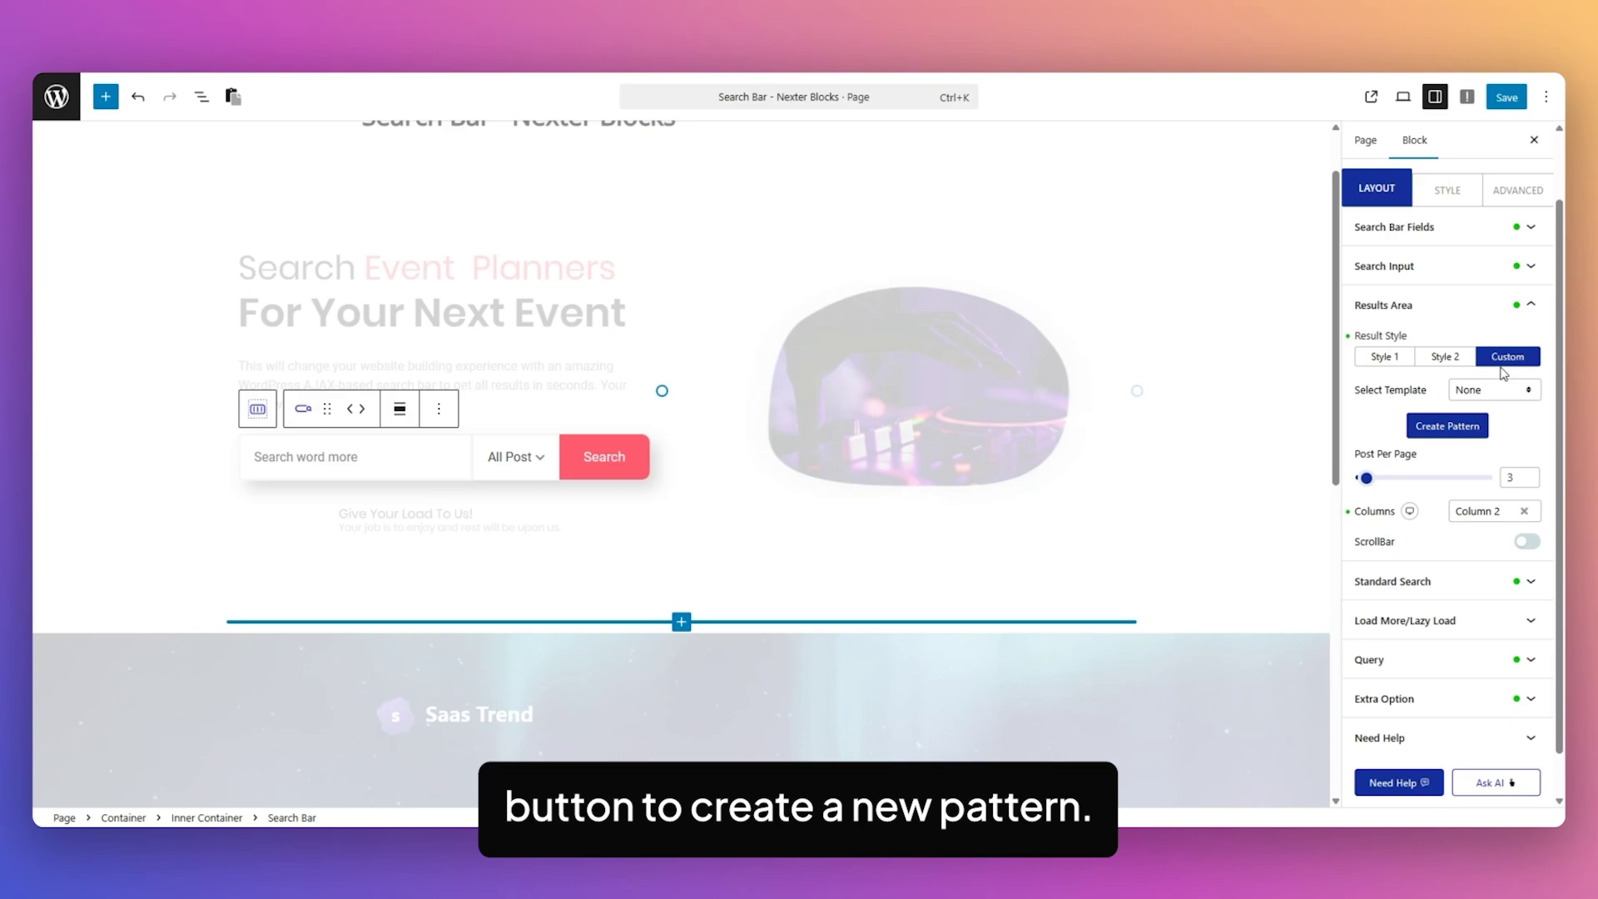
Set the Results Area style to Style 2, and view its column options and result visibility settings.
left_click(1446, 357)
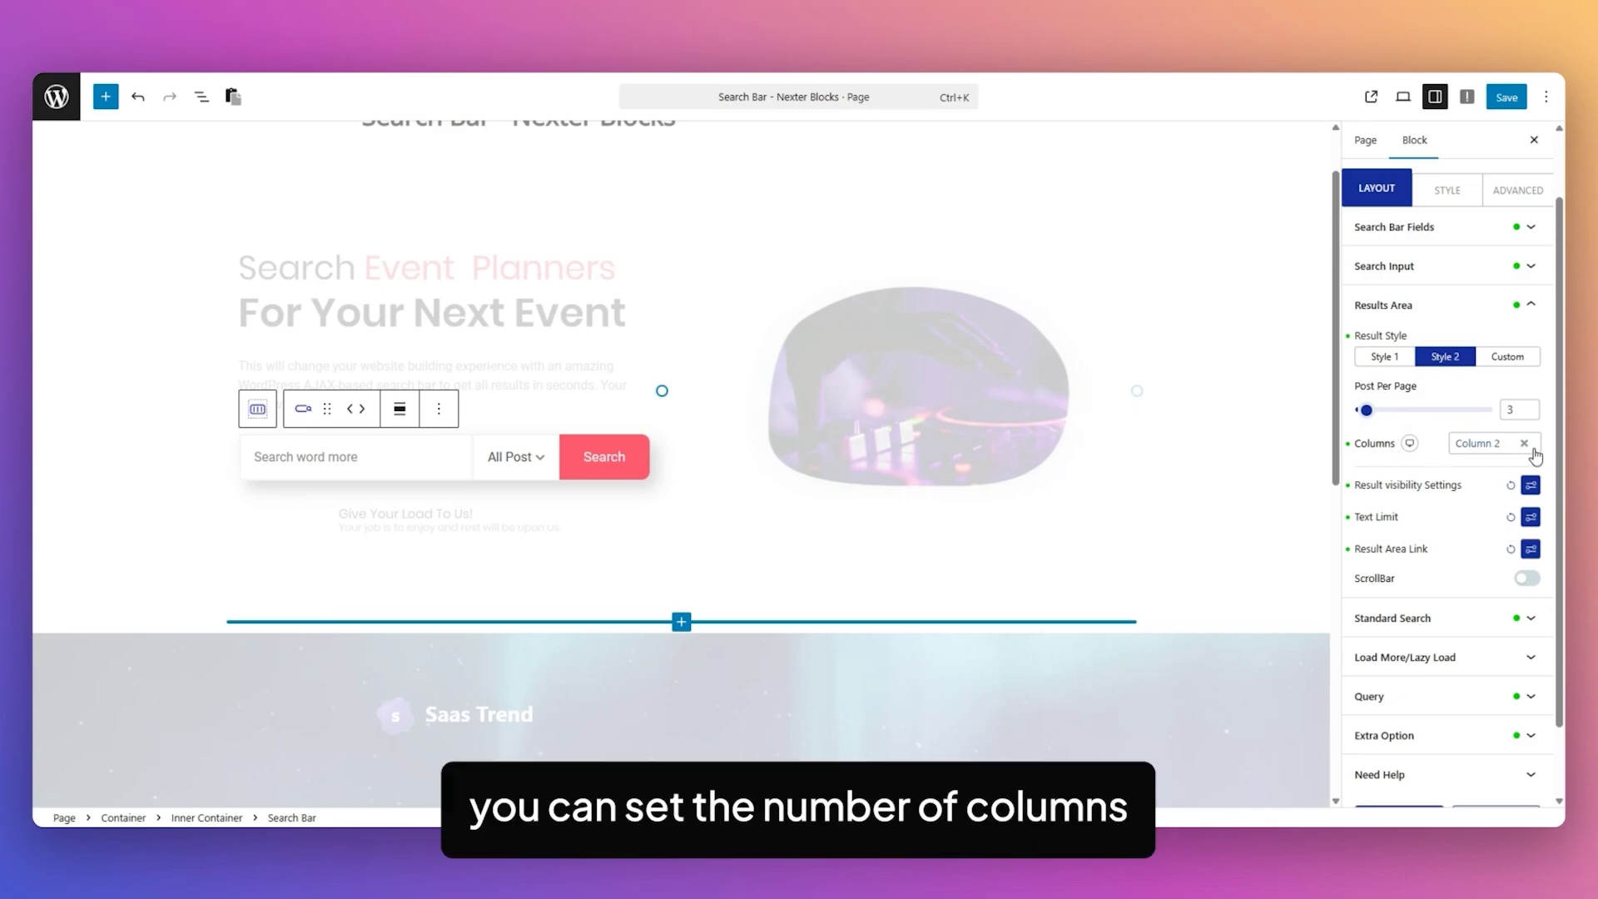
left_click(1508, 446)
left_click(1428, 449)
left_click(1531, 494)
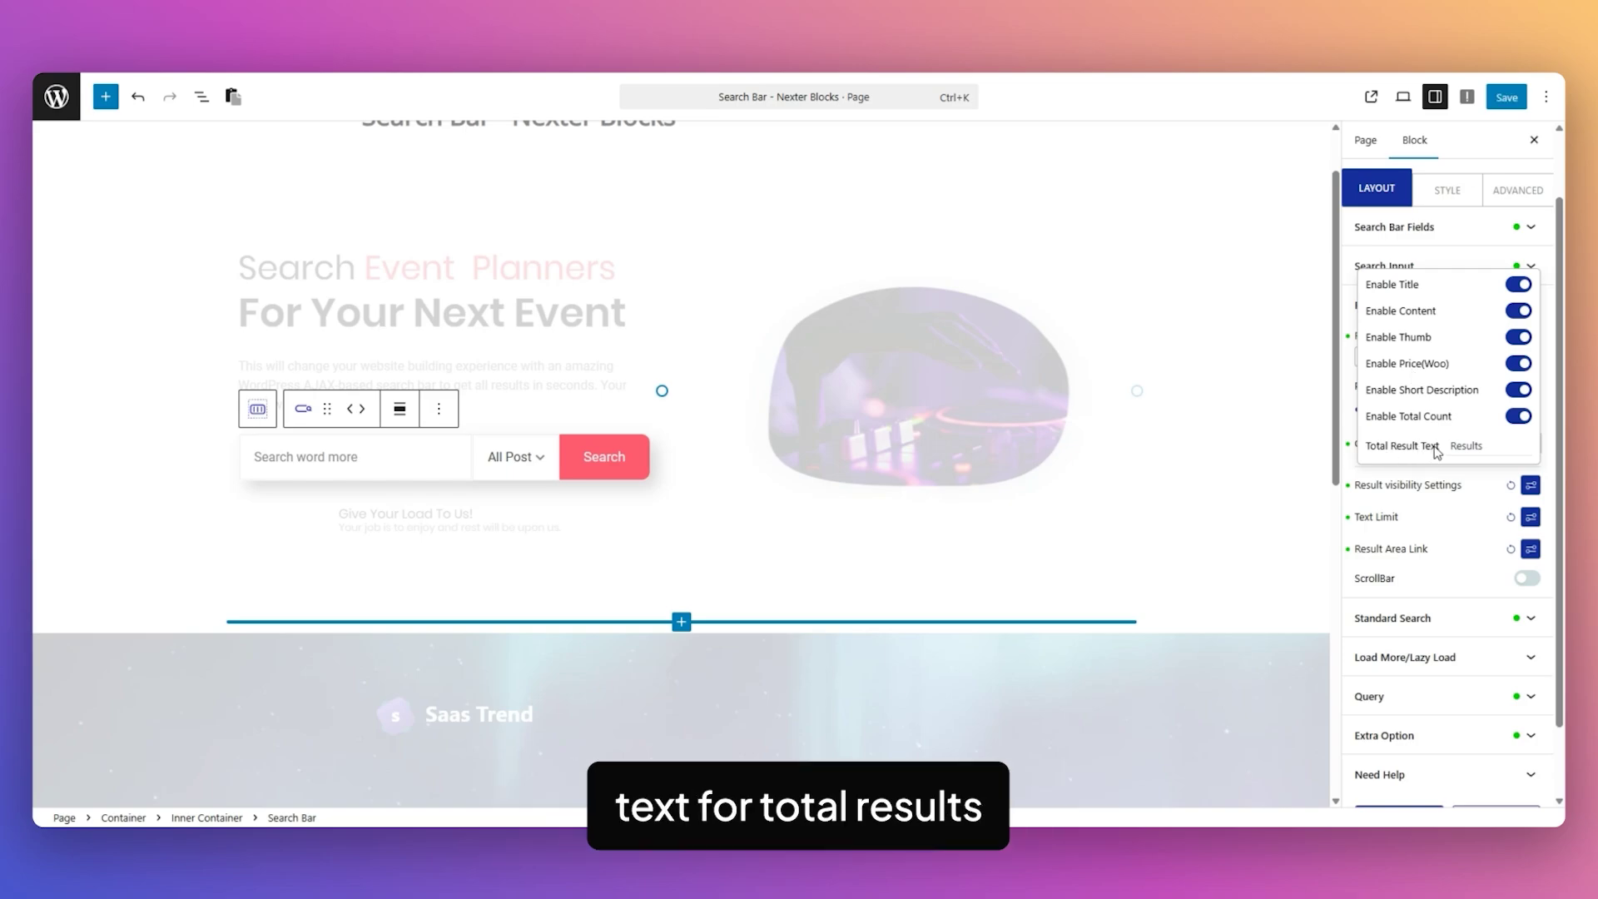
Enable Title Limit in the Text Limit settings and view the Limit On choices for the title and content limits.
left_click(1425, 472)
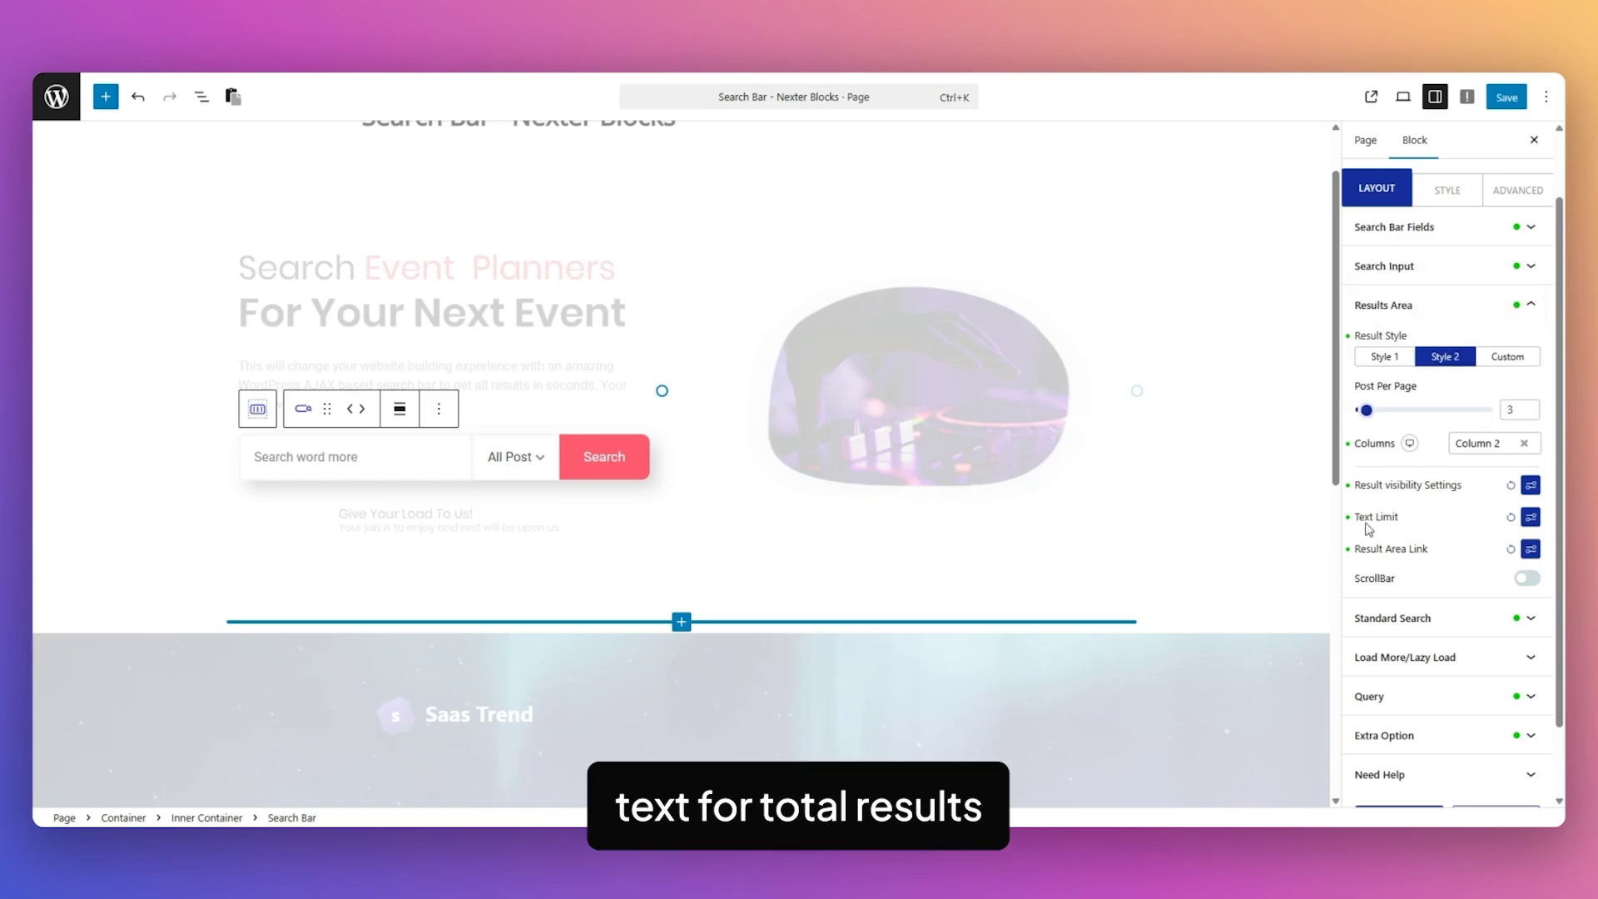
left_click(1529, 517)
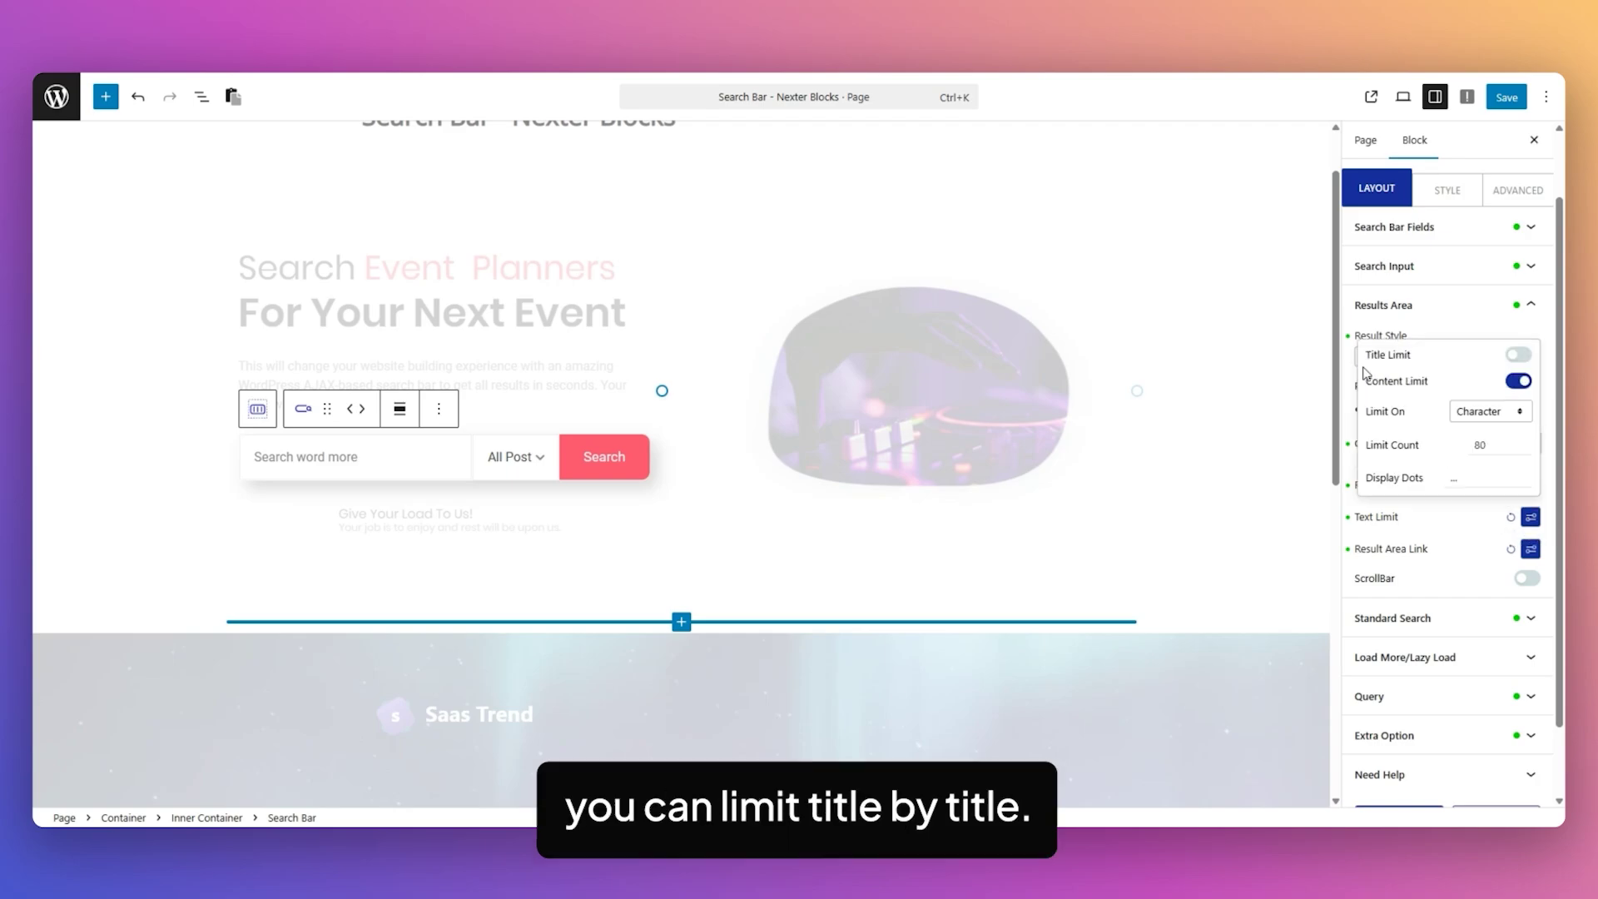
left_click(1516, 355)
left_click(1491, 287)
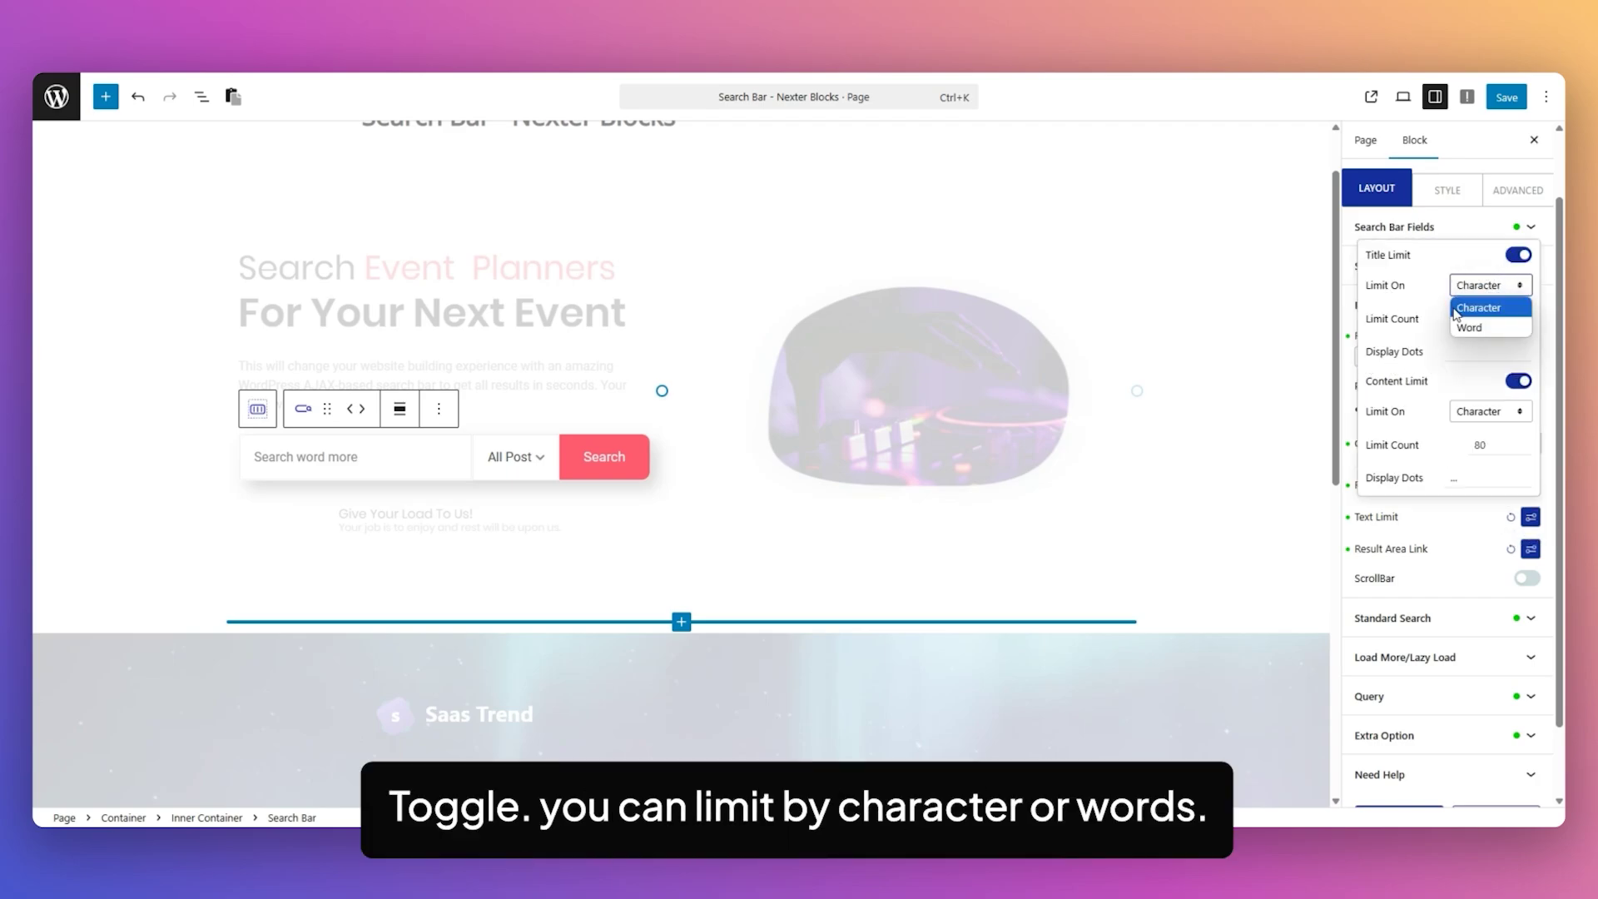
left_click(1432, 284)
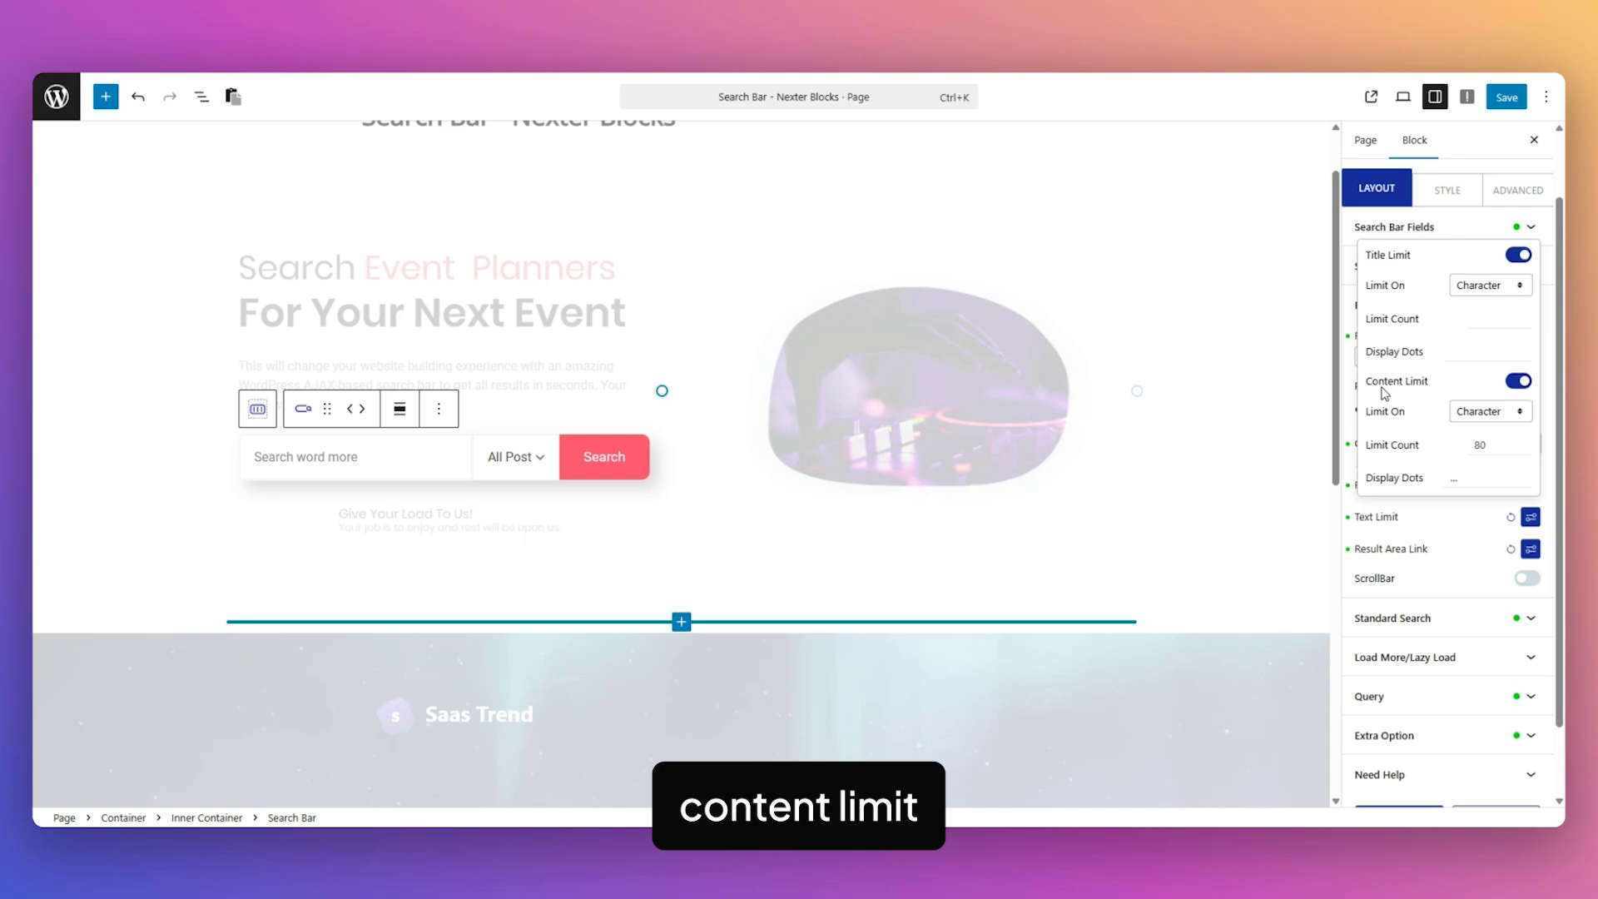
left_click(1491, 413)
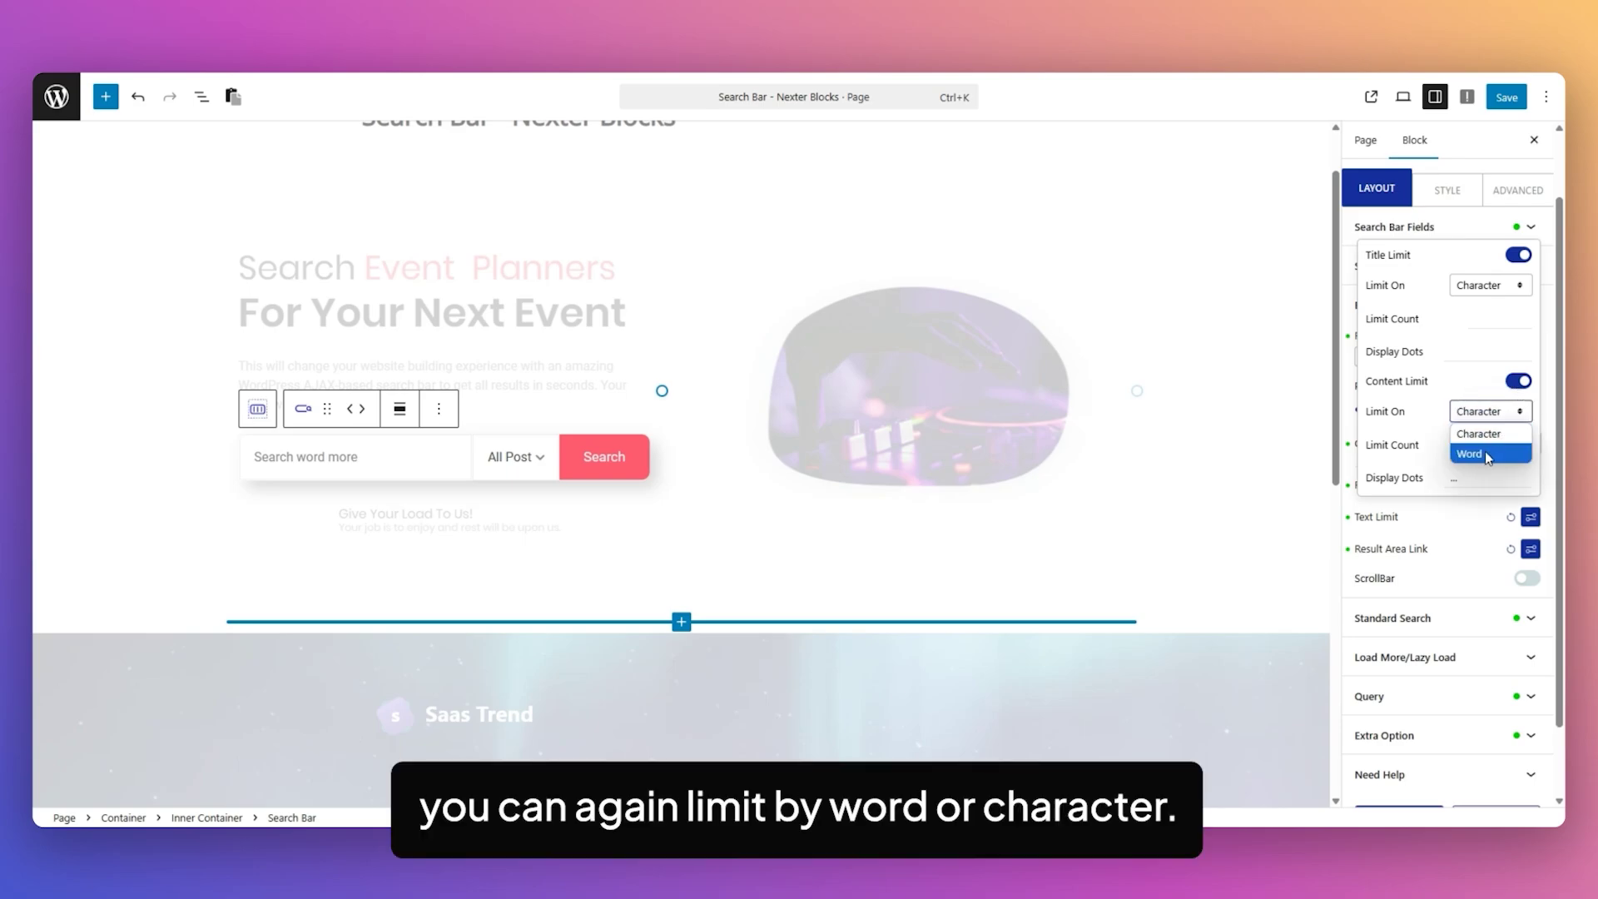
left_click(1435, 401)
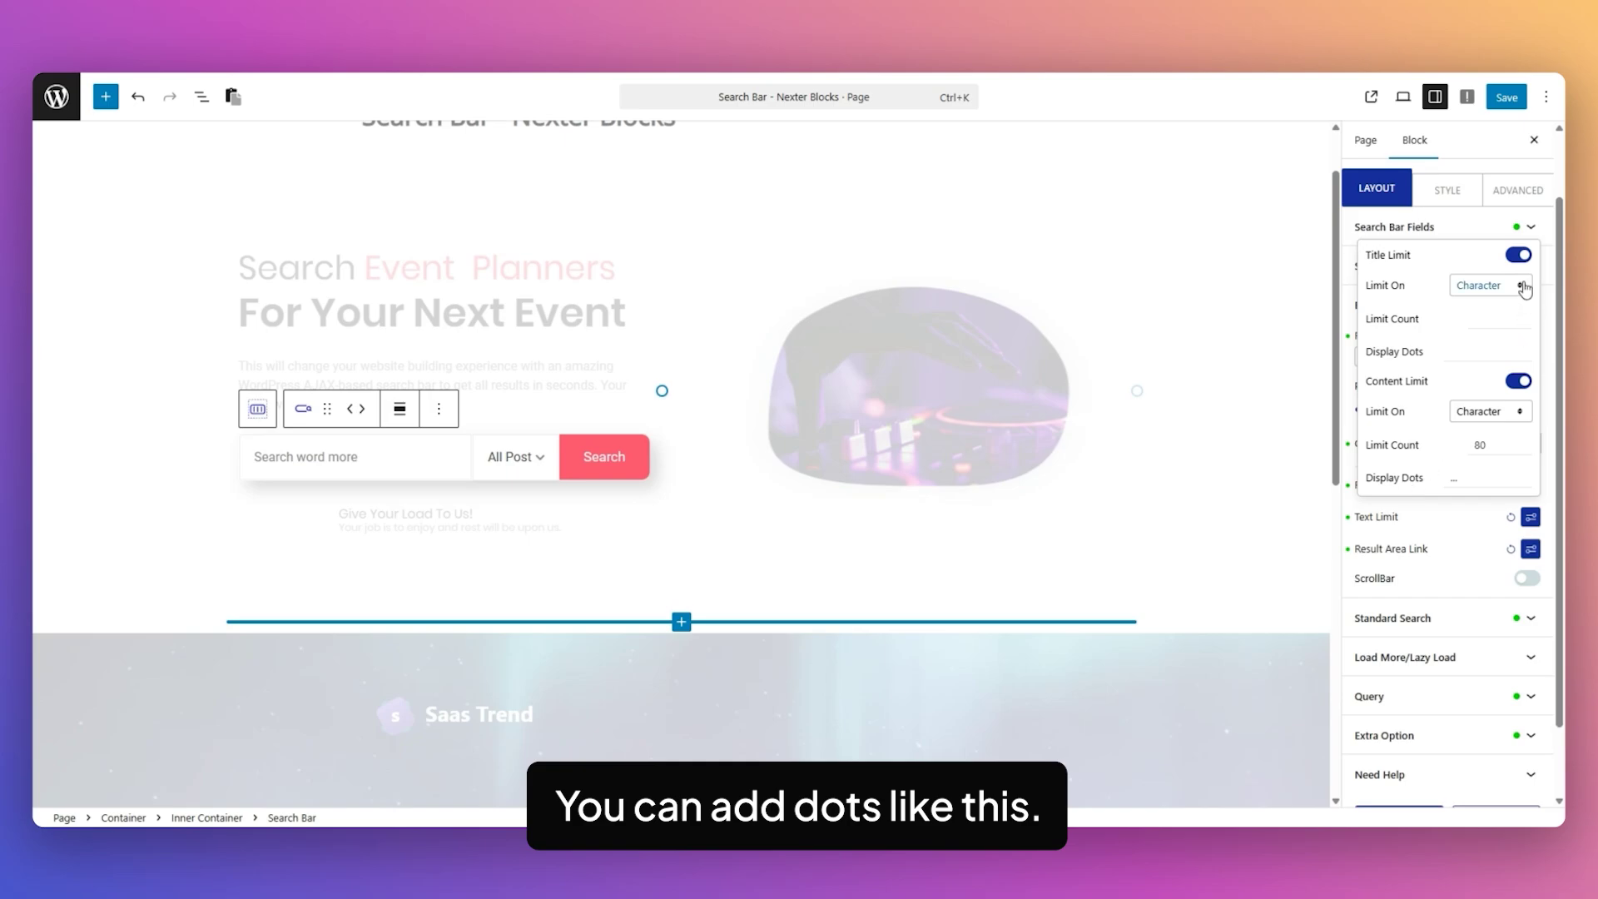
left_click(1401, 570)
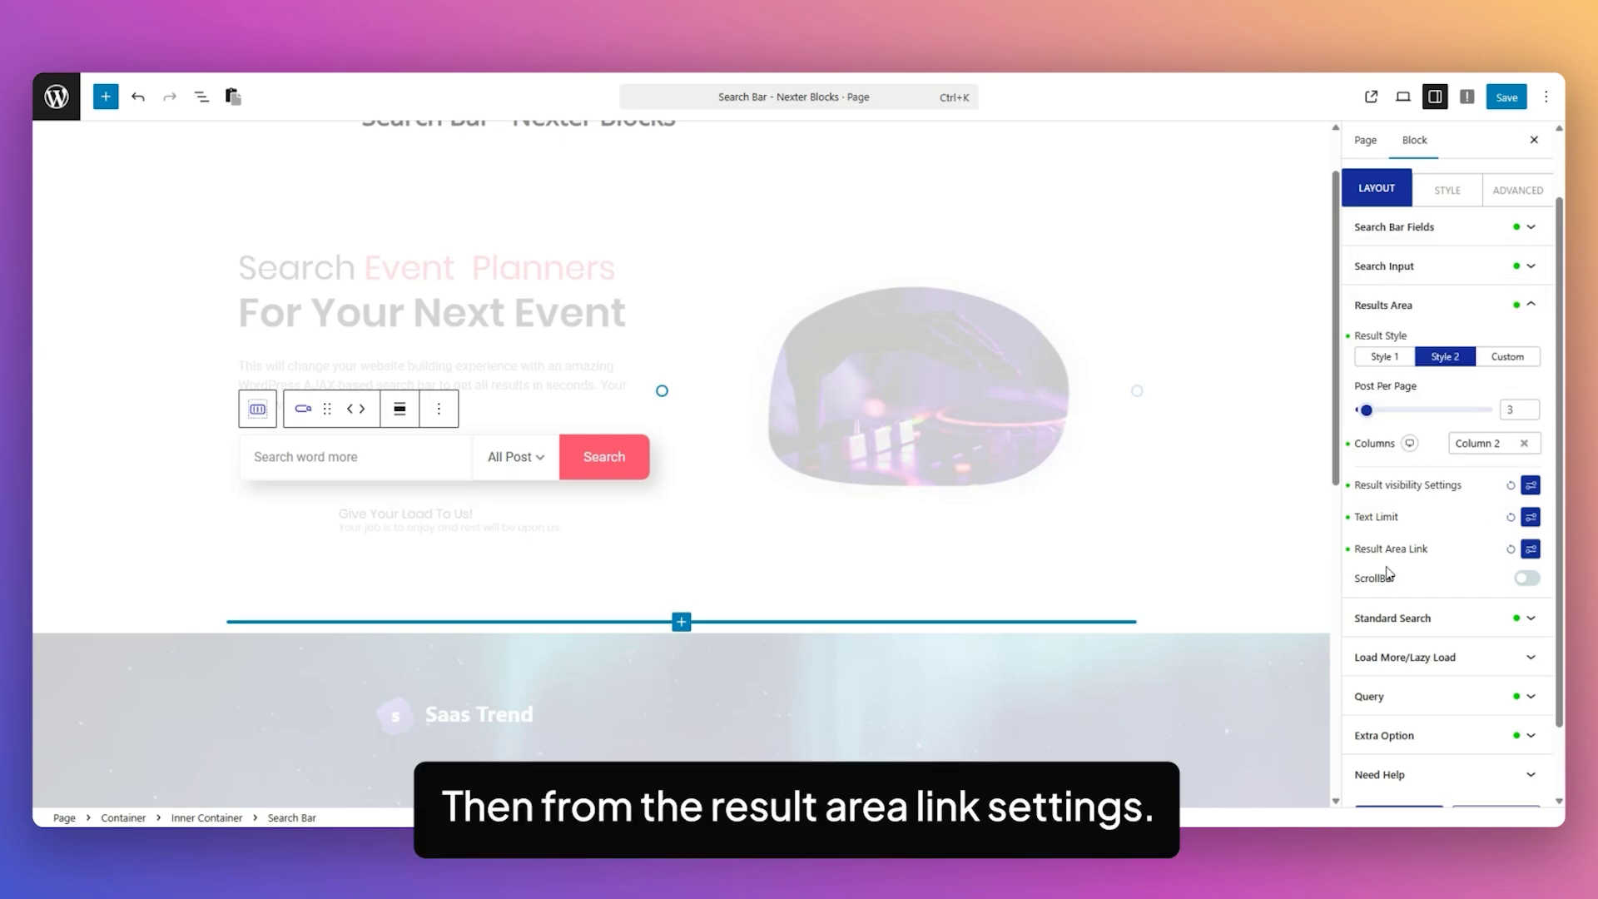
Try the Result Link Enable and ScrollBar toggles in the Results Area and view the result link target choices.
left_click(1530, 549)
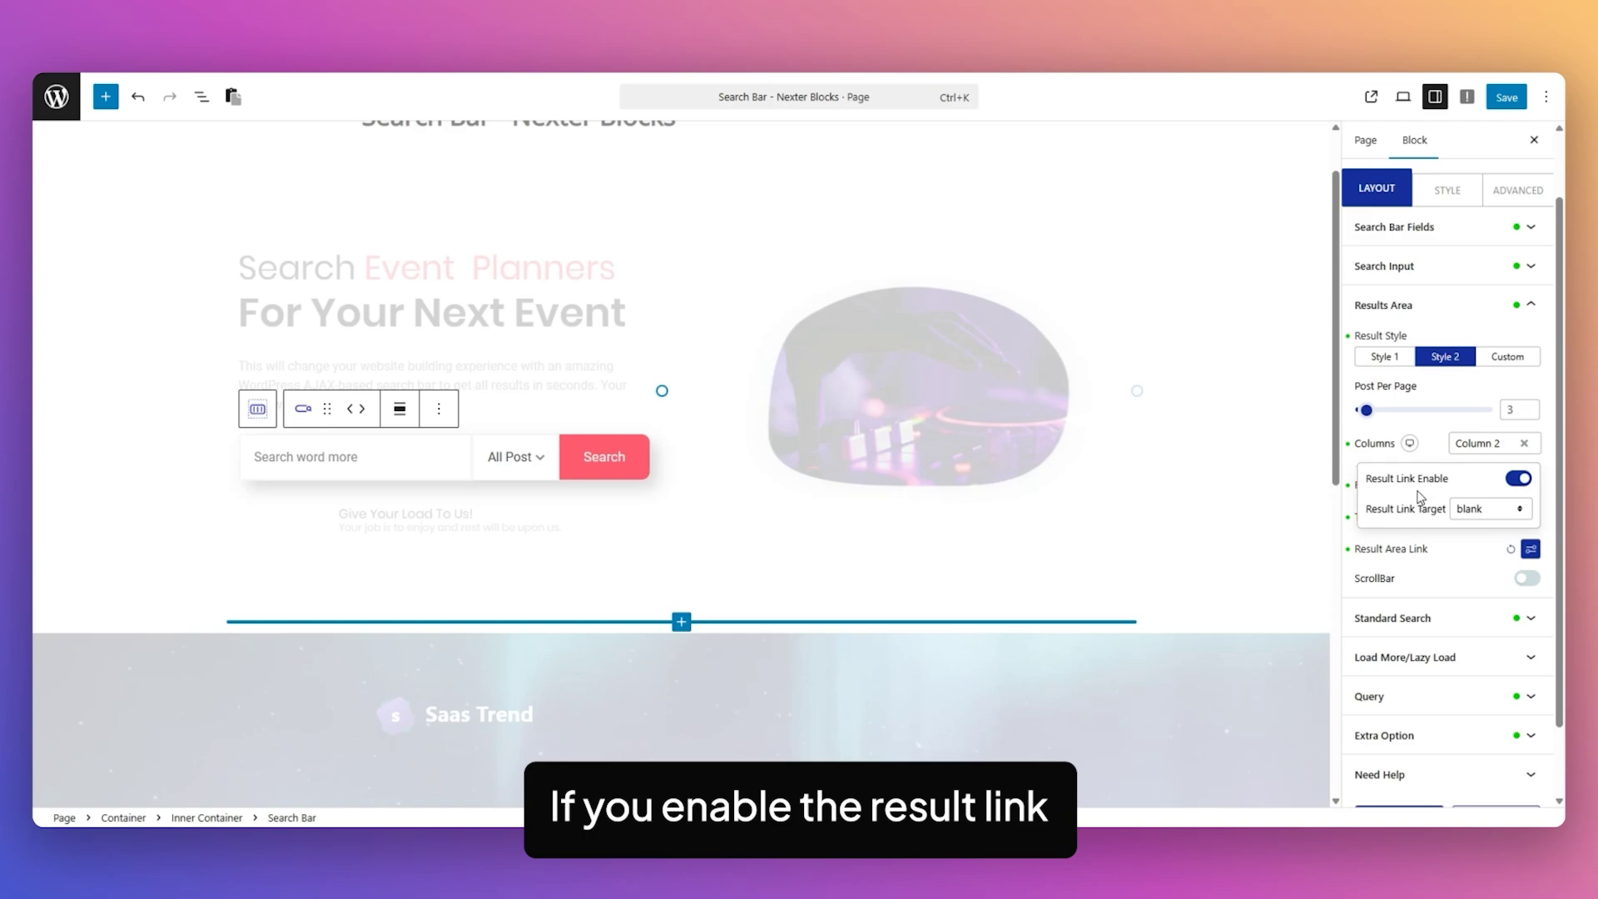
left_click(1518, 478)
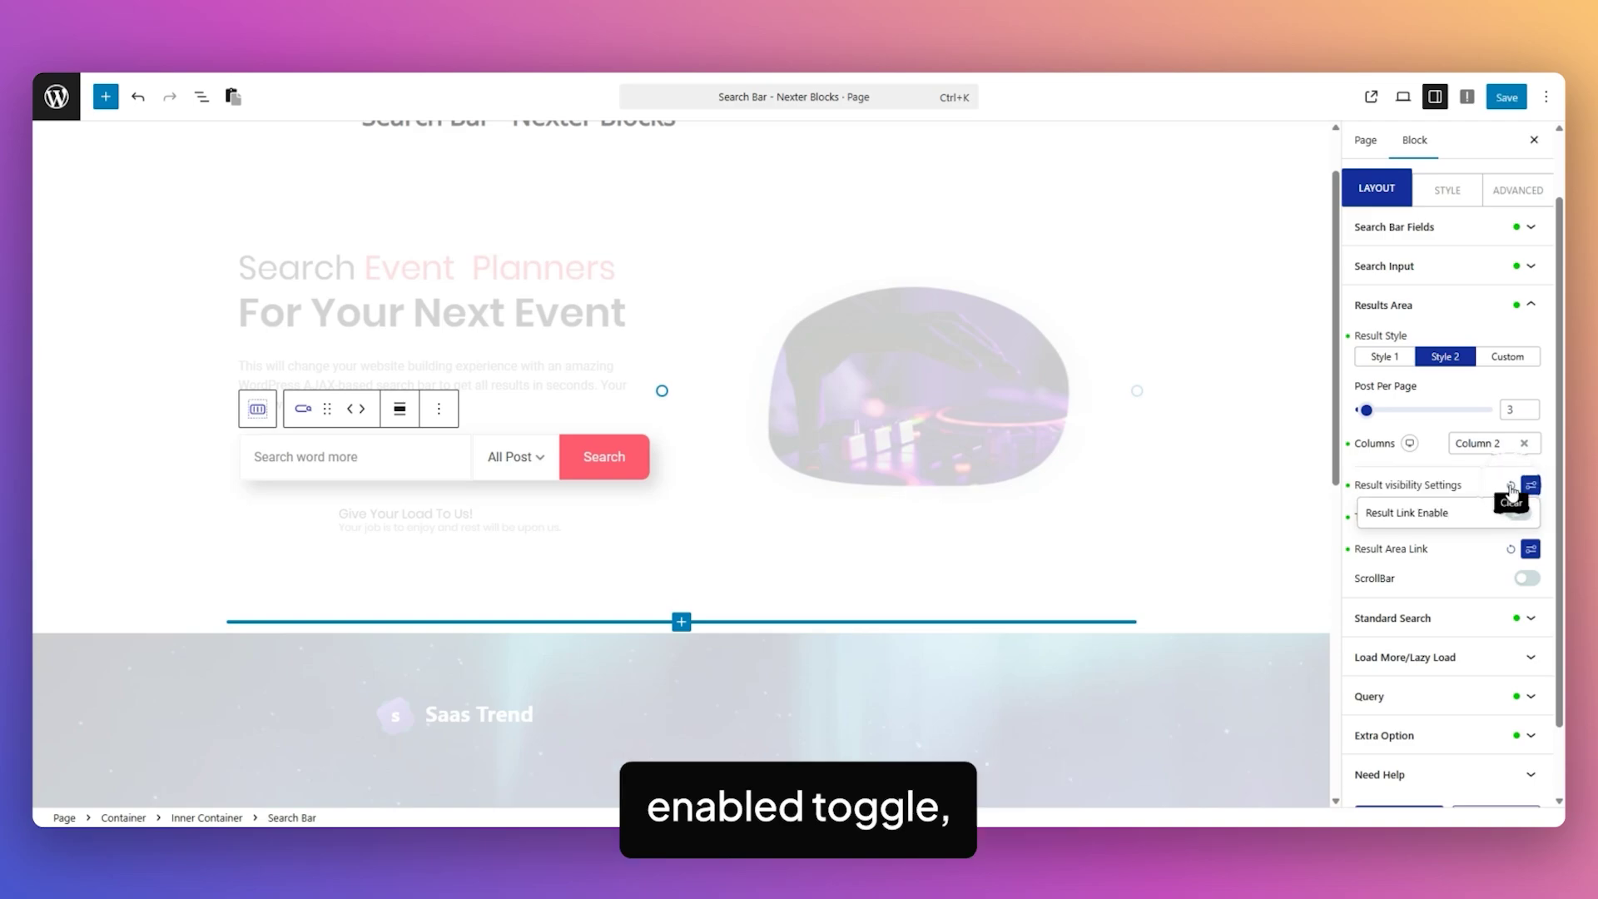
left_click(1516, 512)
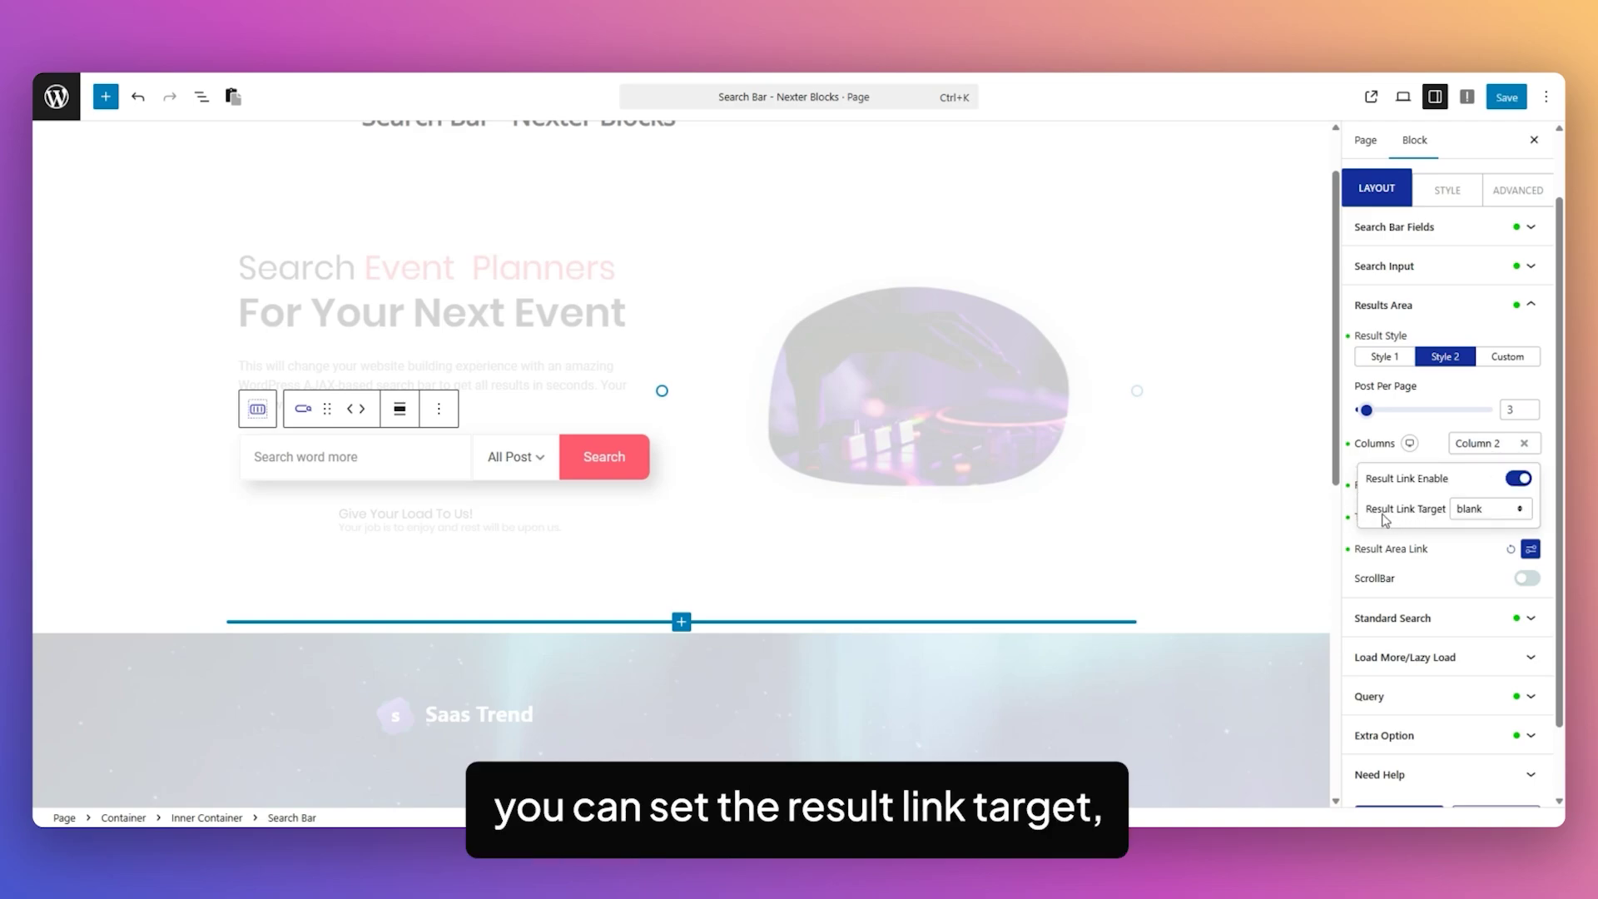
left_click(1496, 510)
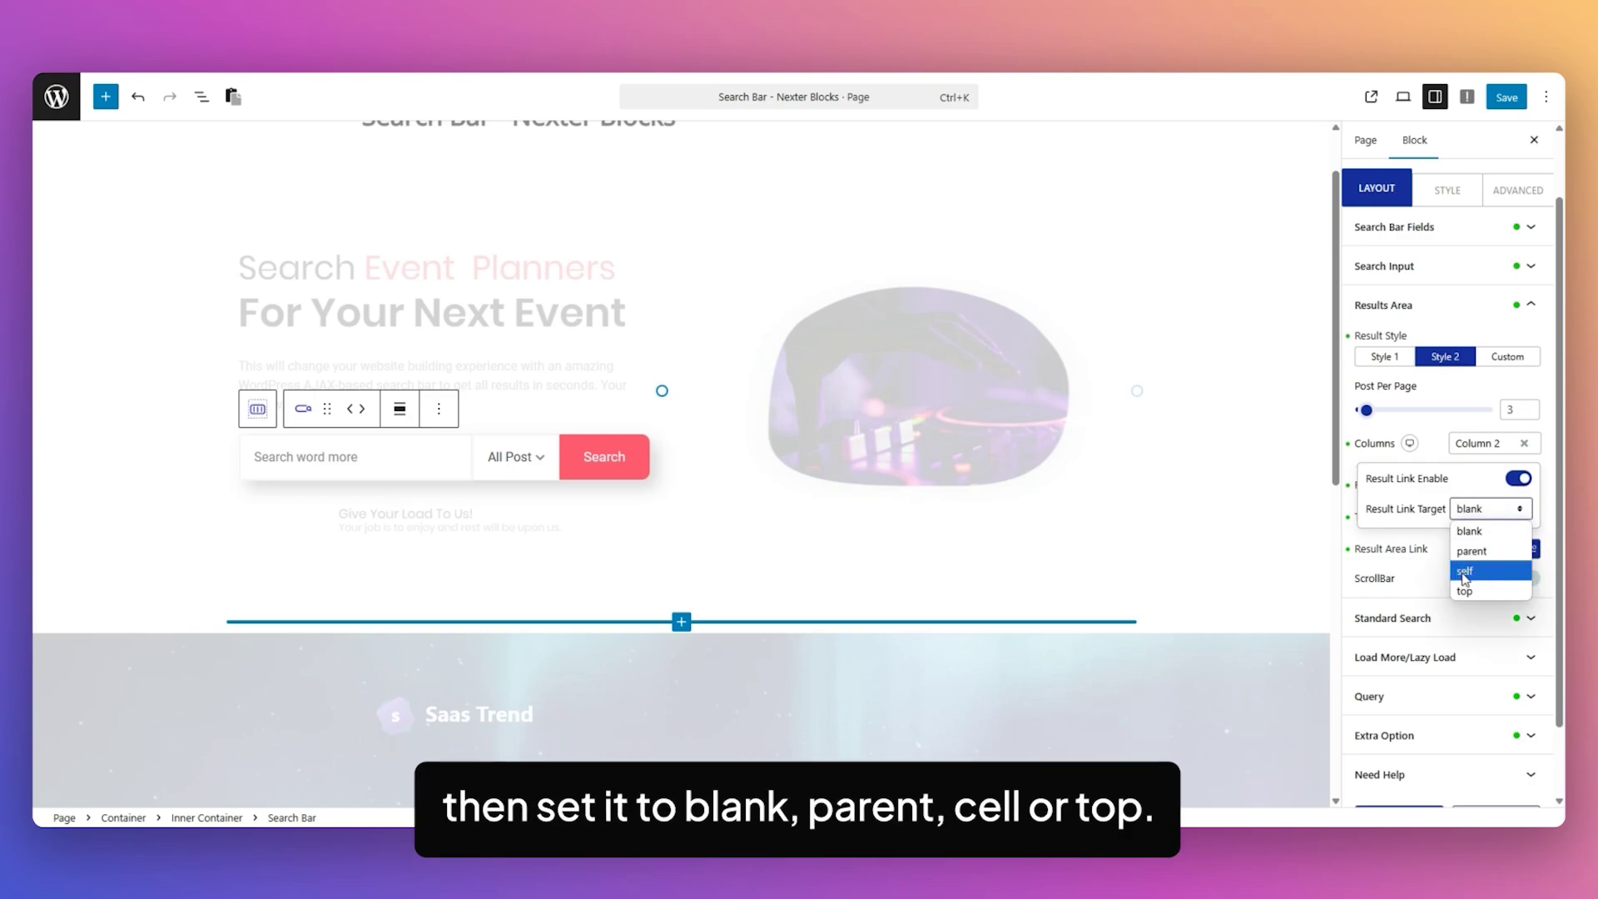
key("Escape")
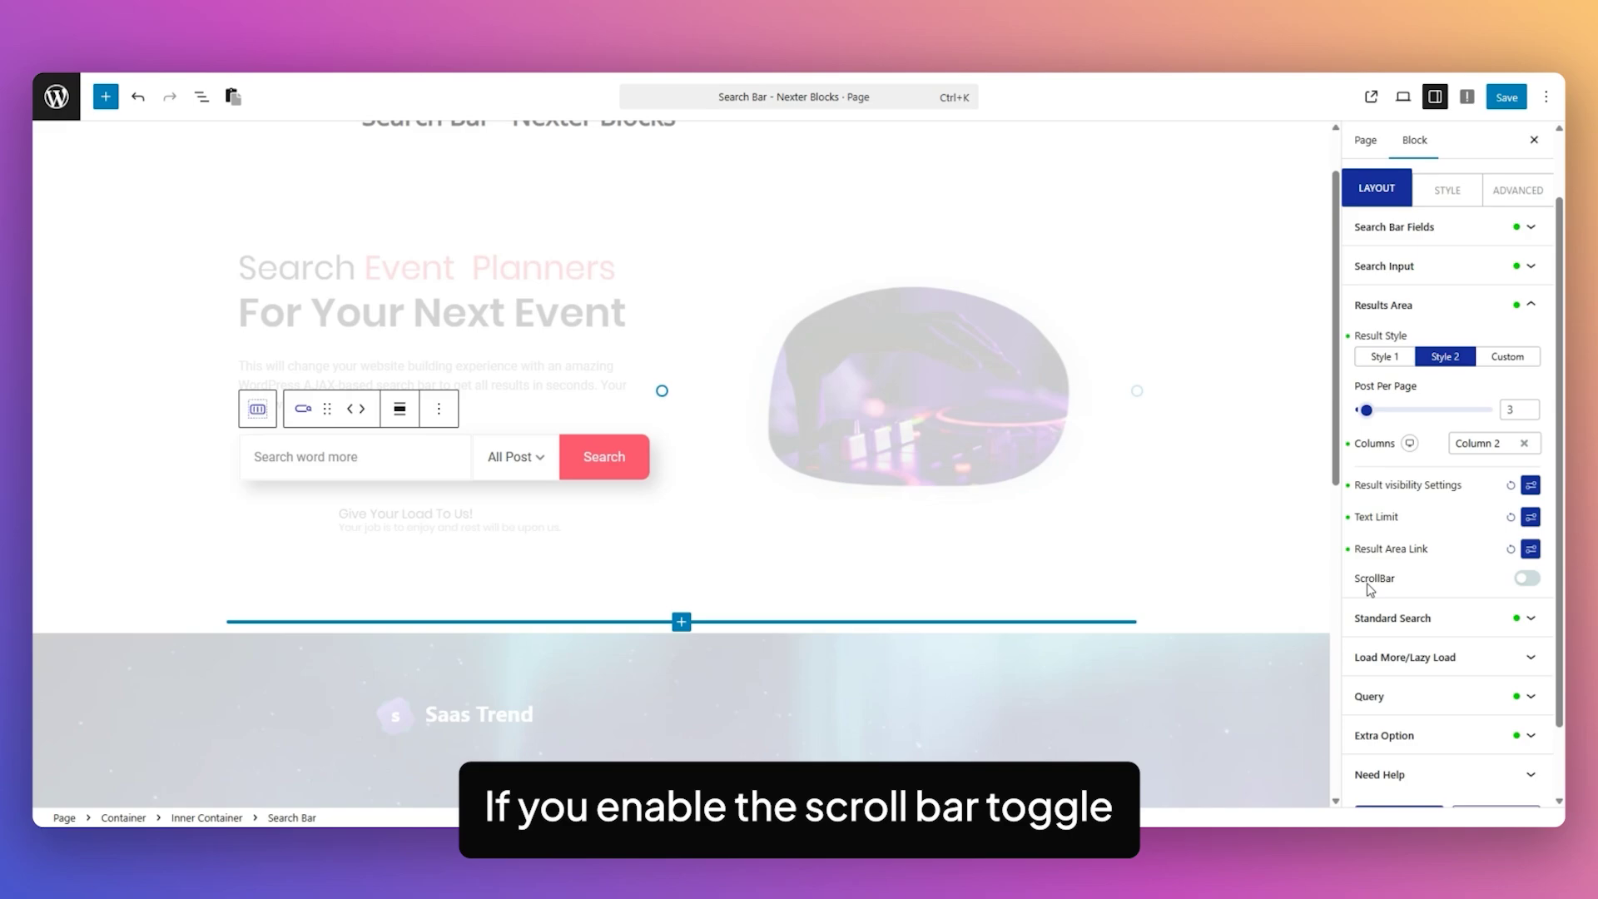
left_click(1529, 580)
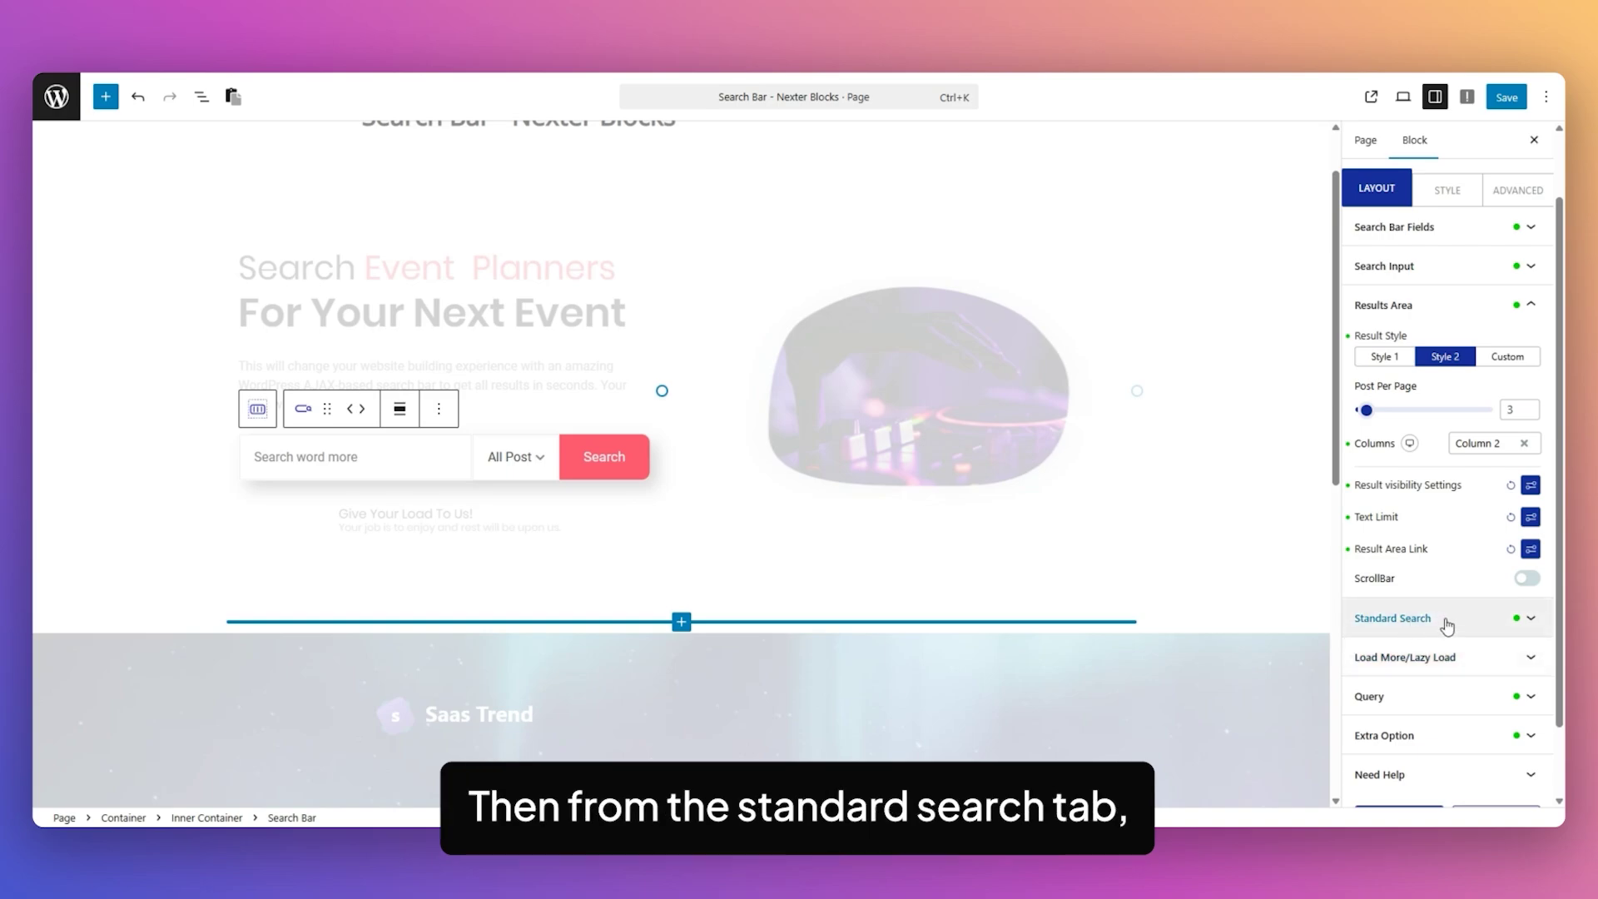
Compare the Default and Full Match search types in the Standard Search settings and set the type to Full Match.
left_click(1448, 626)
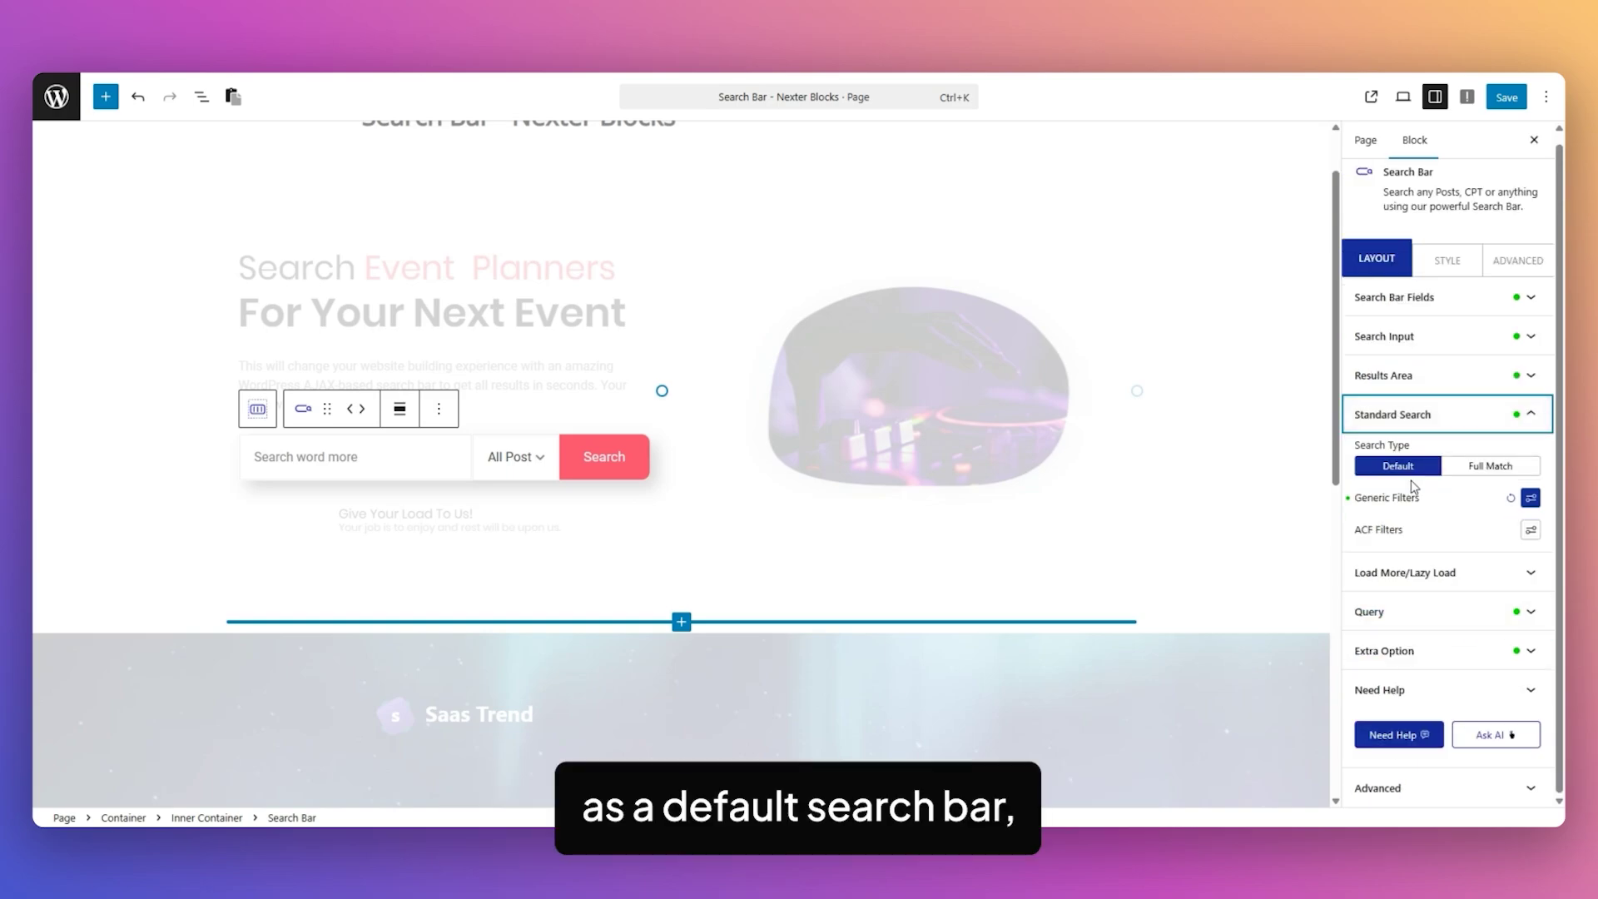
left_click(1458, 473)
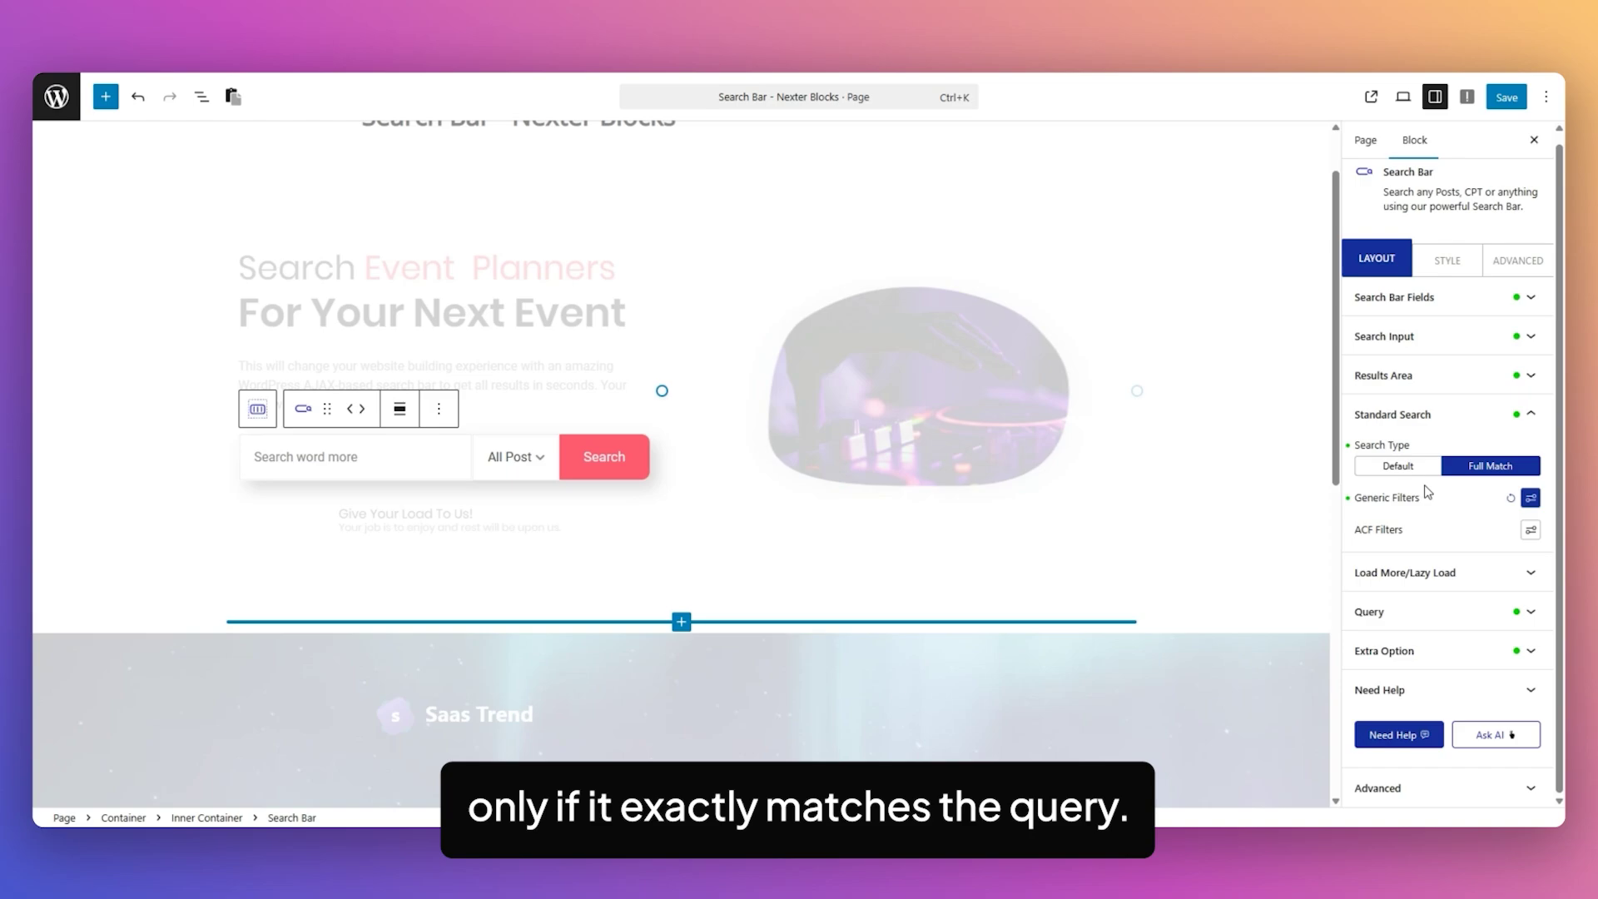
left_click(1423, 471)
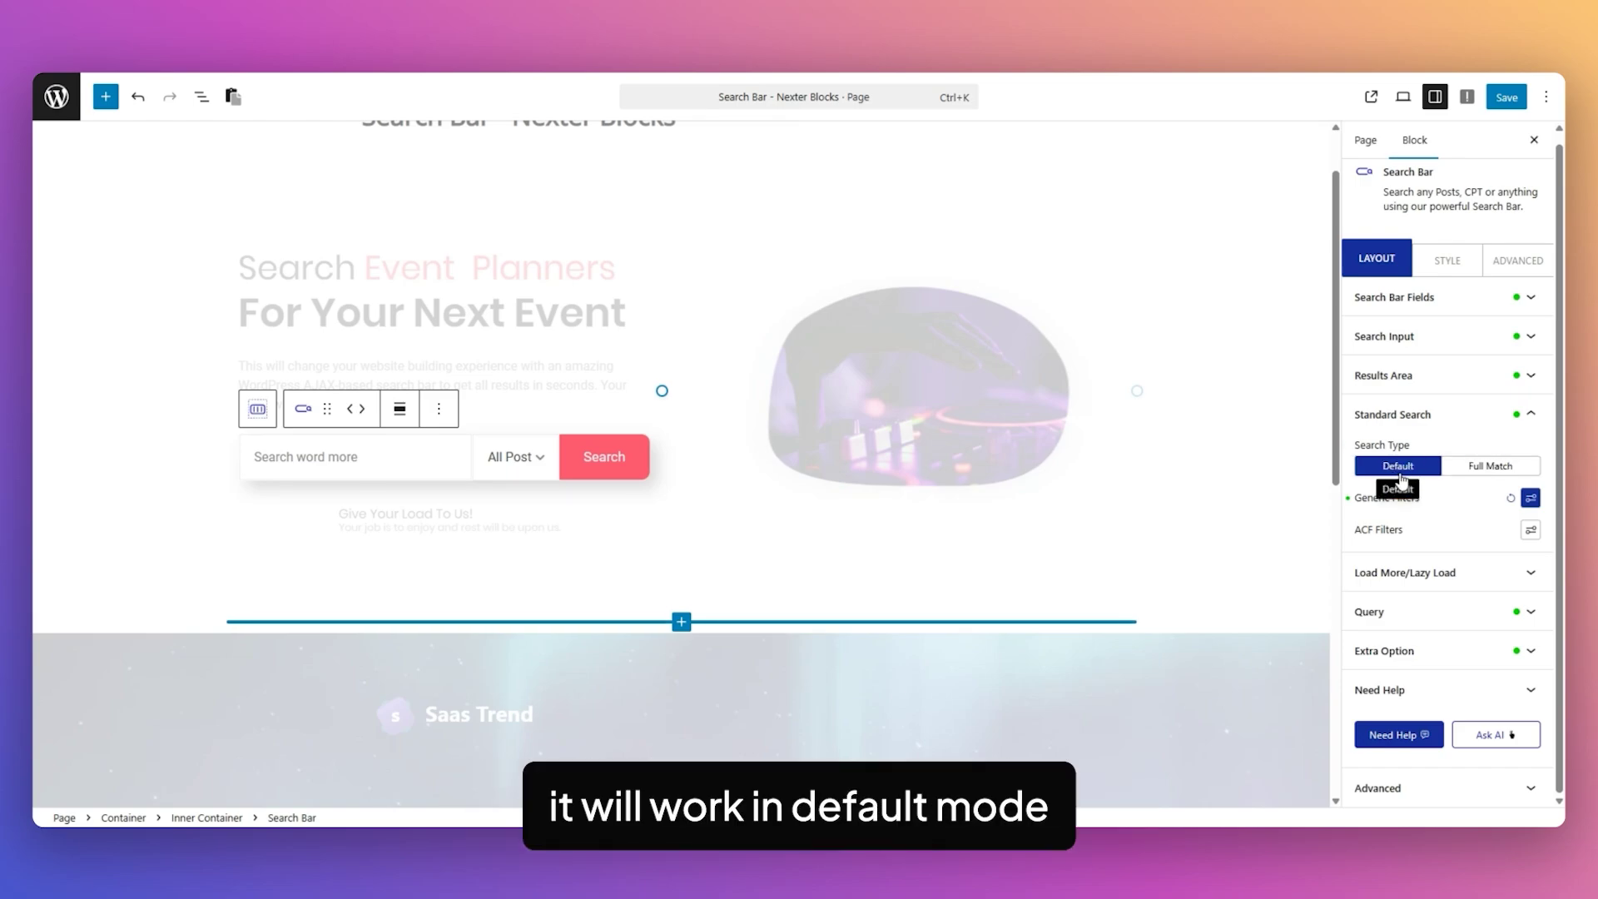
left_click(1458, 469)
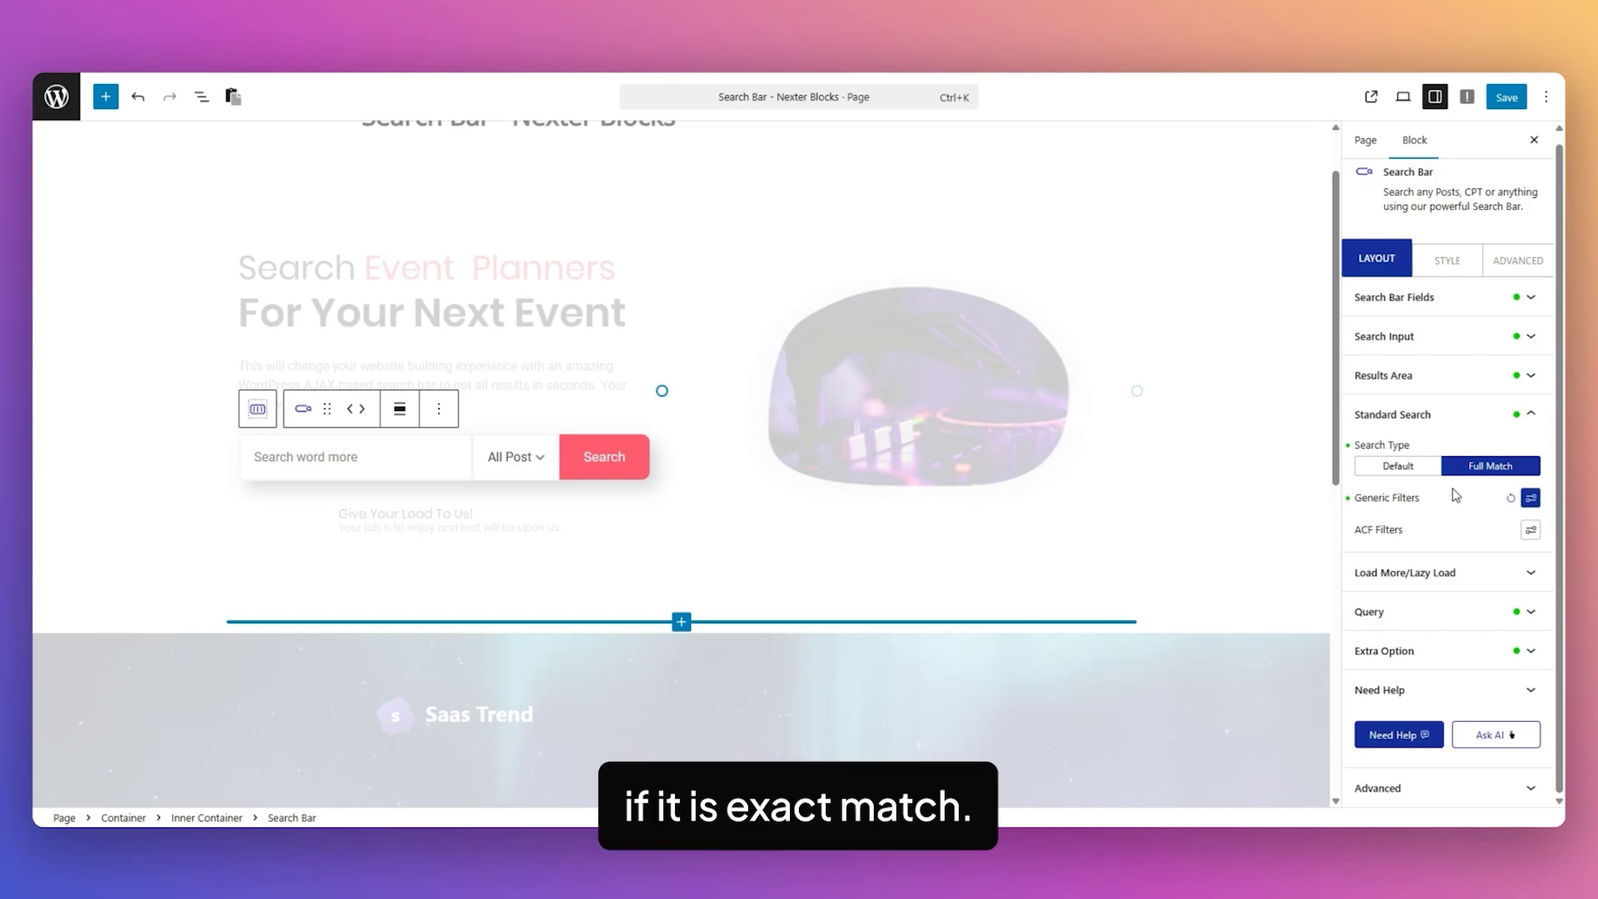
View the Generic Filters and ACF Filters options of the Standard Search settings.
left_click(1531, 499)
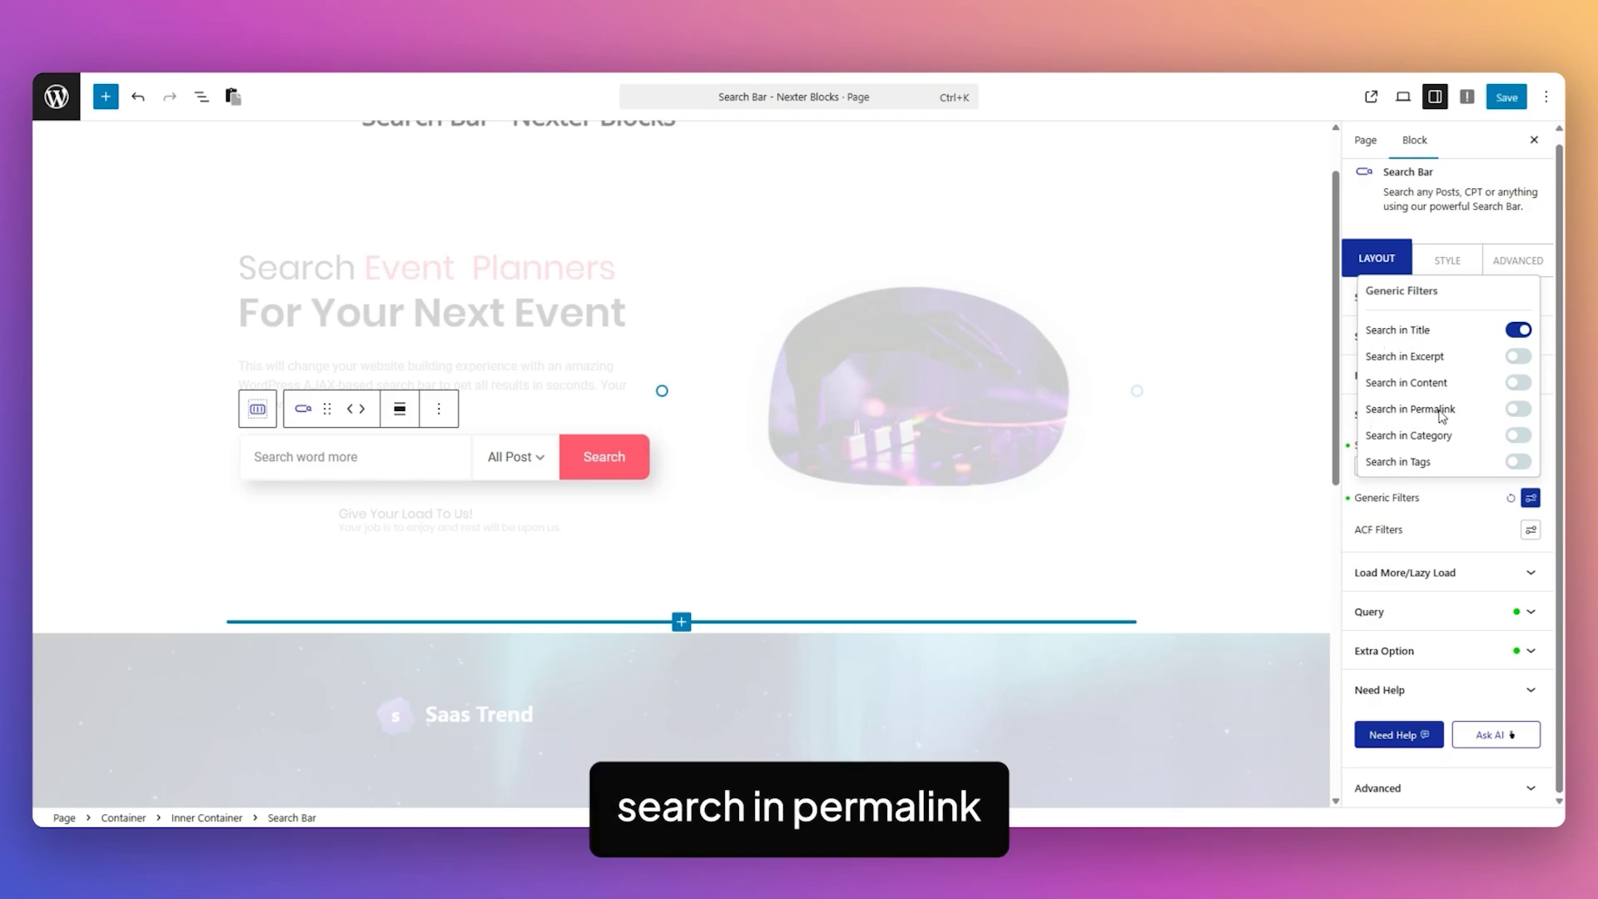
left_click(1455, 479)
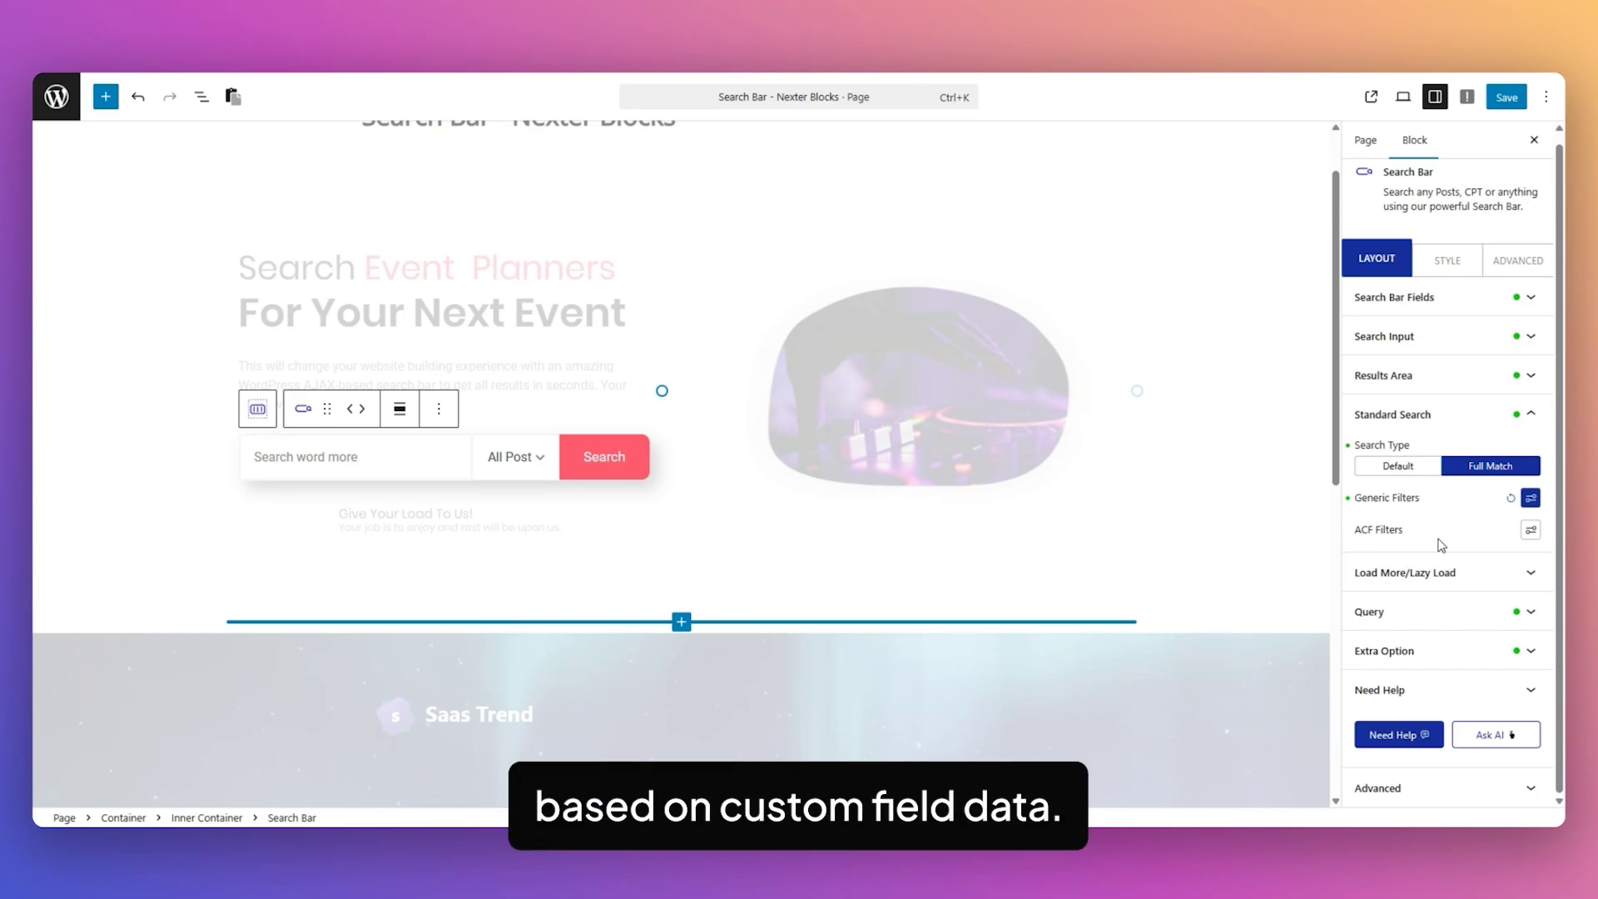
left_click(1529, 529)
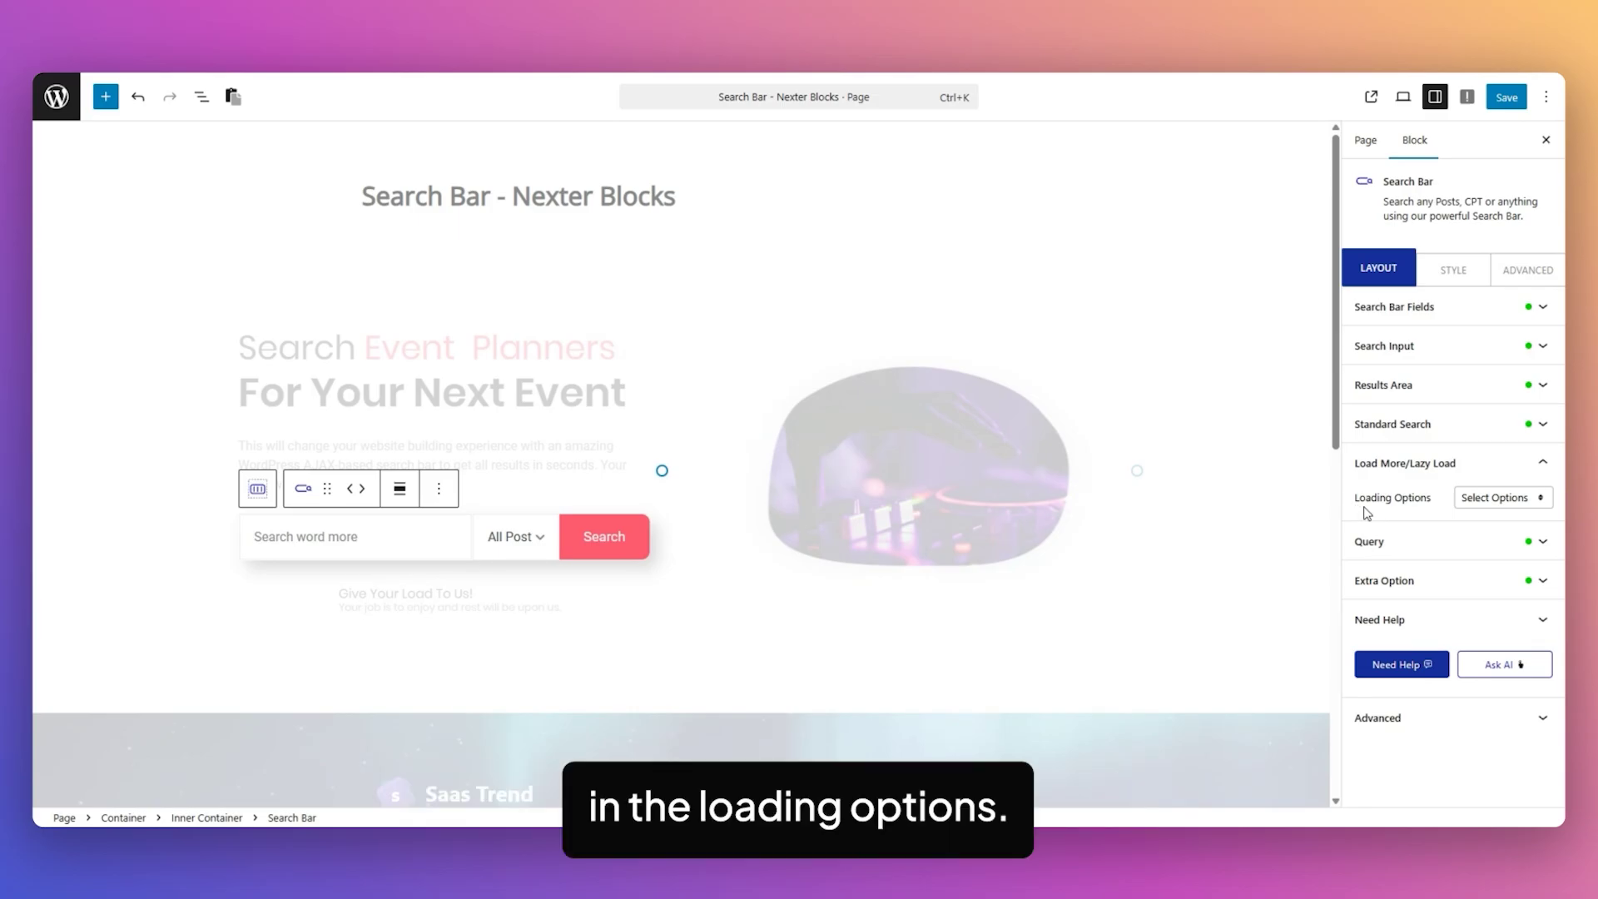
Set the search results' loading option to Pagination, enable the counter and arrow navigation, and view the counter styles.
left_click(1528, 512)
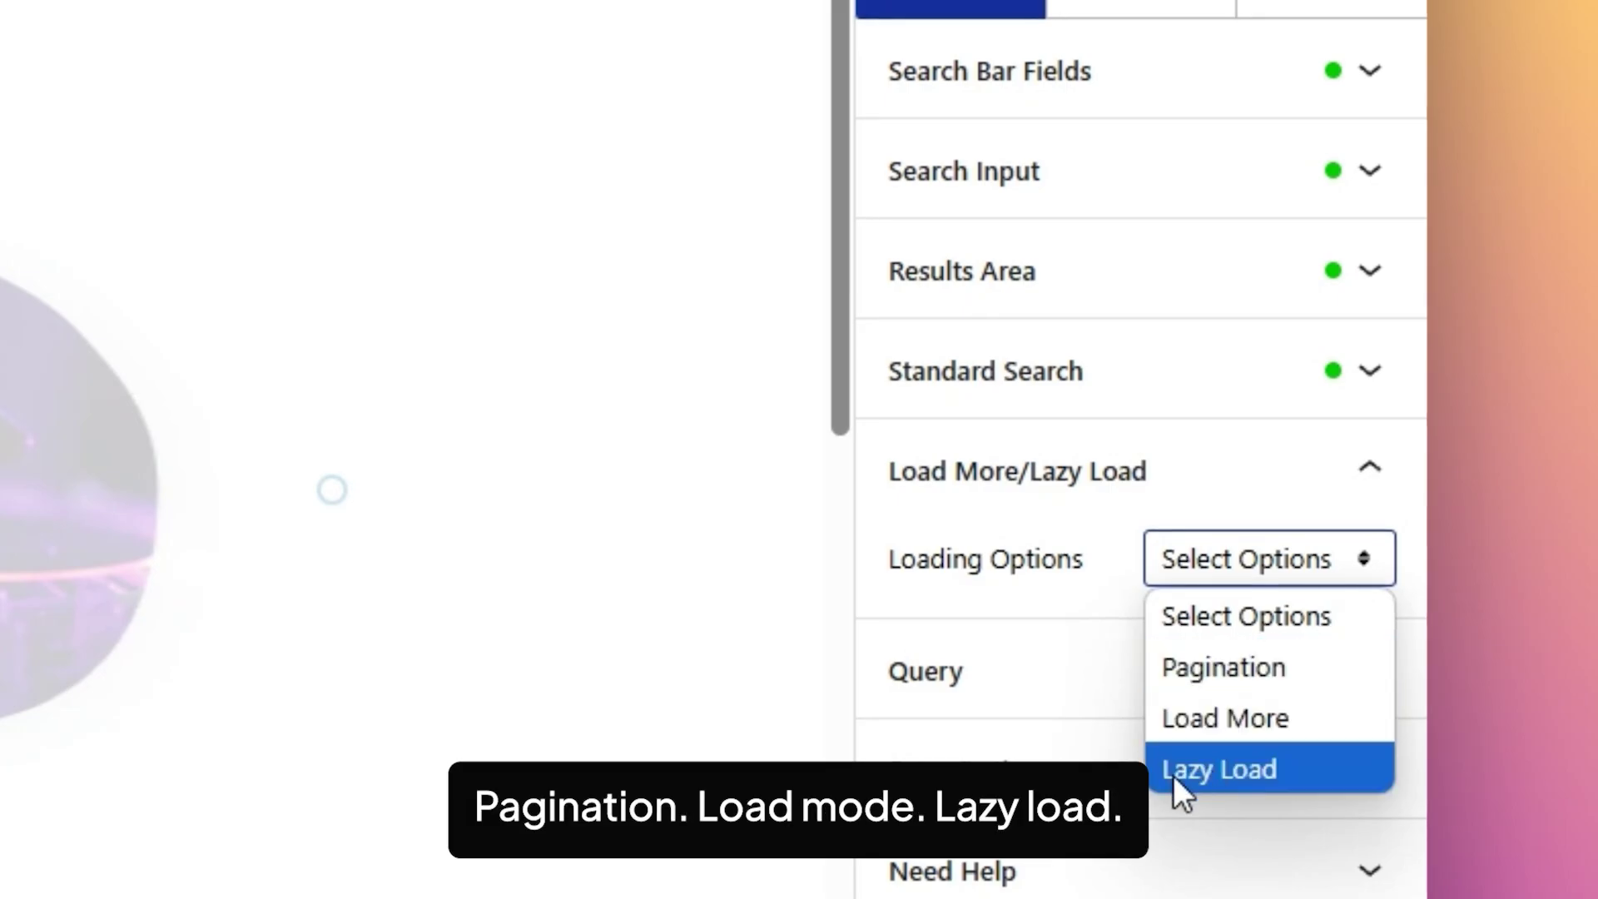
left_click(1228, 669)
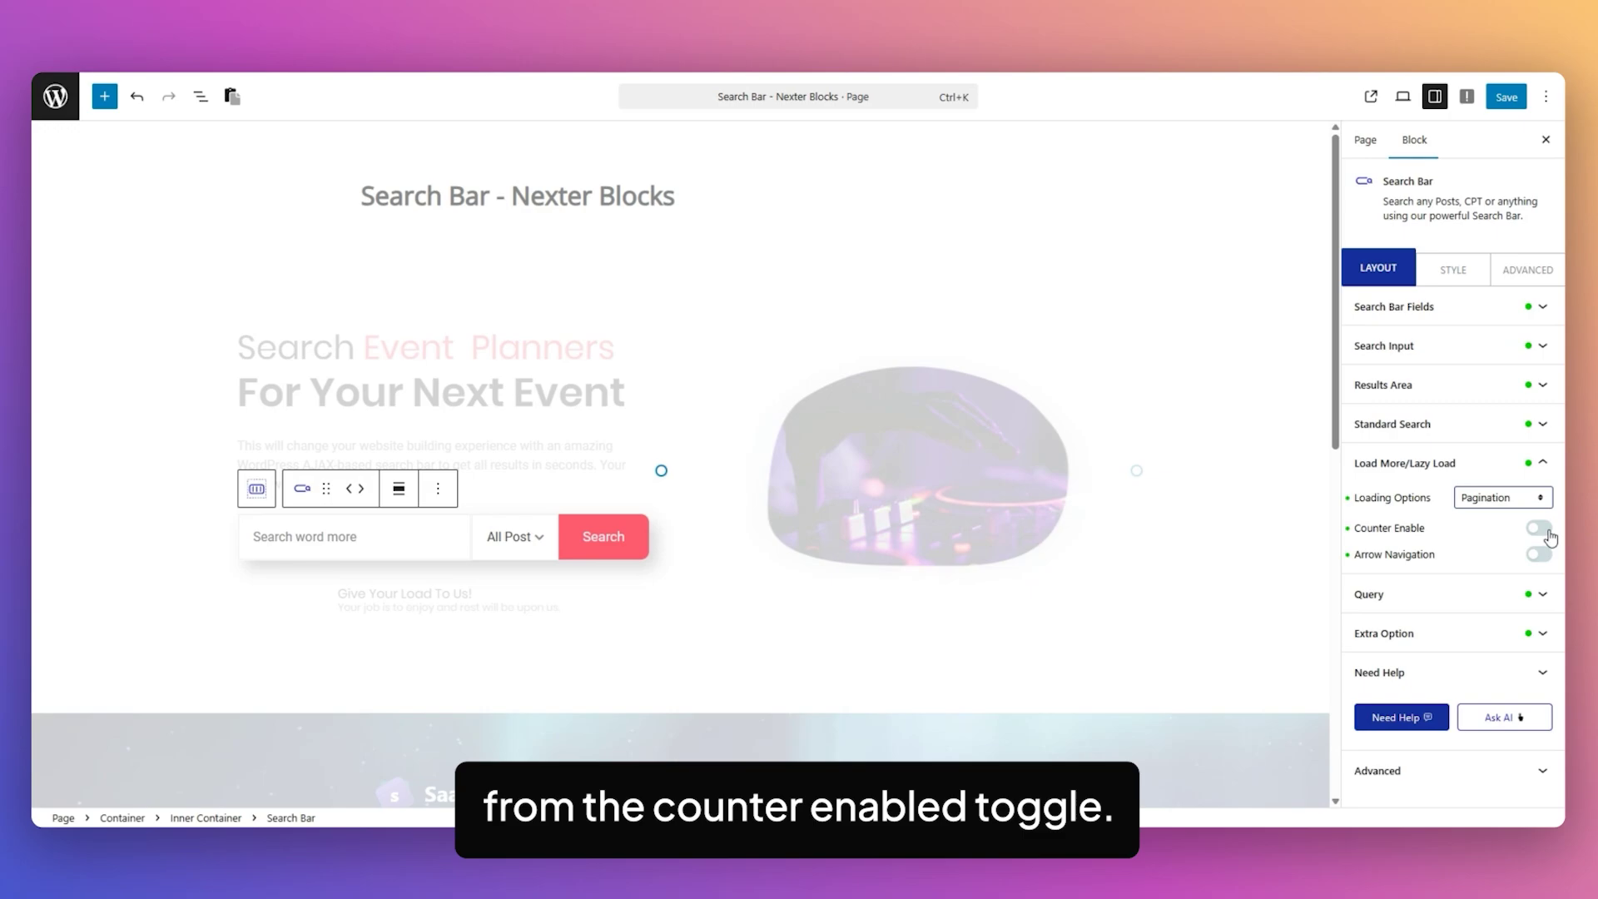
left_click(1535, 531)
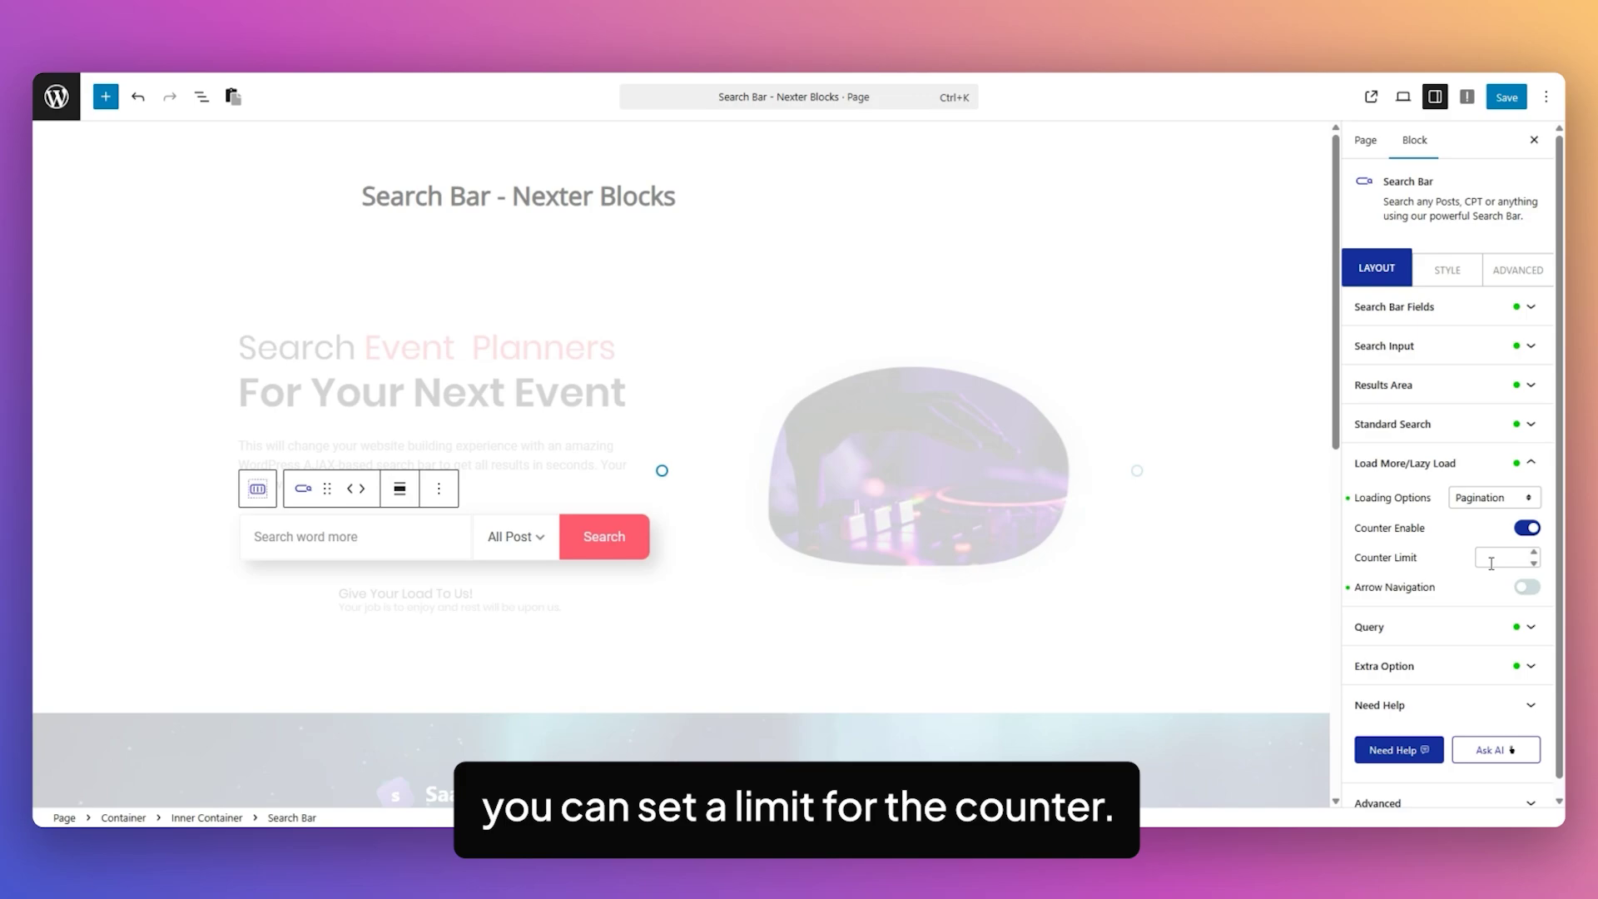
left_click(1534, 587)
scroll(1515, 582, "down", 2)
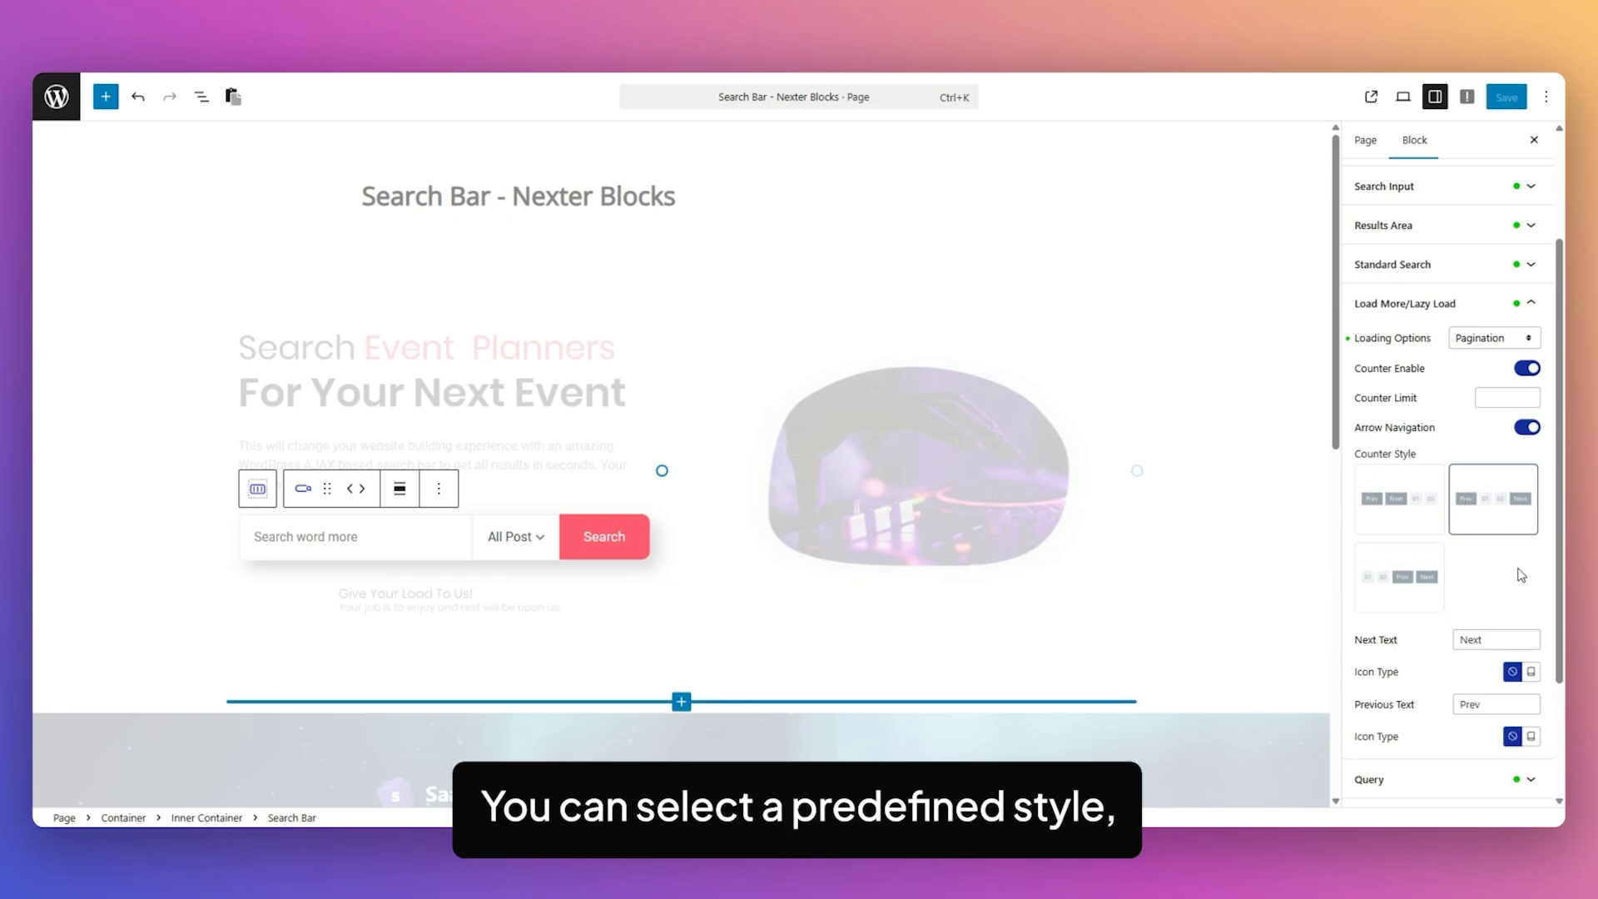
scroll(1423, 519, "down", 2)
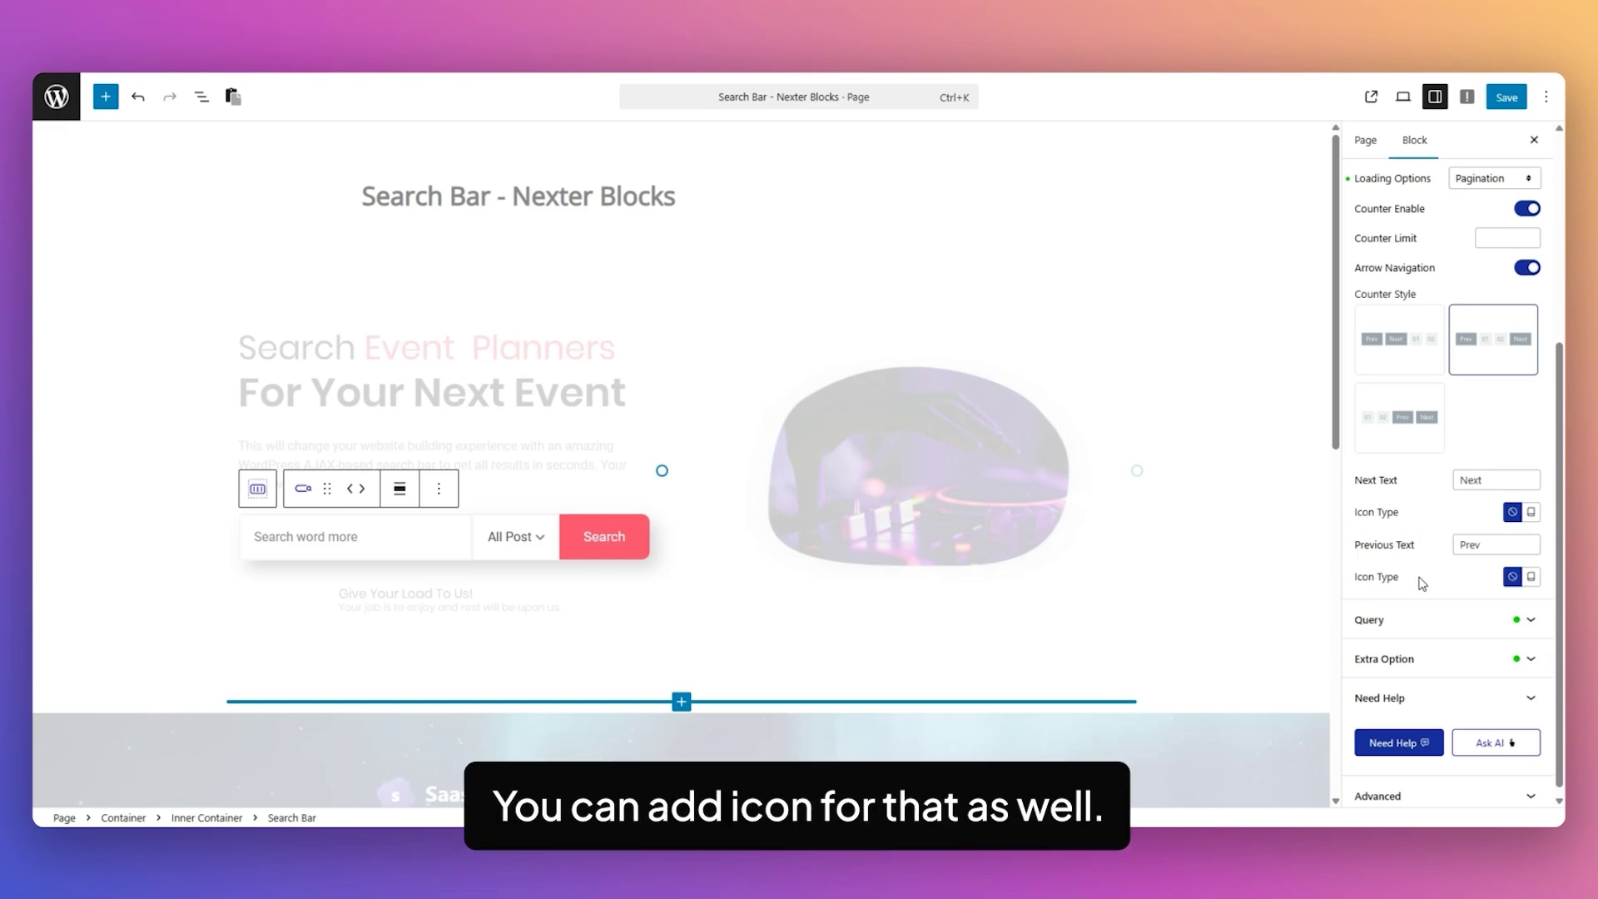
scroll(1425, 584, "up", 2)
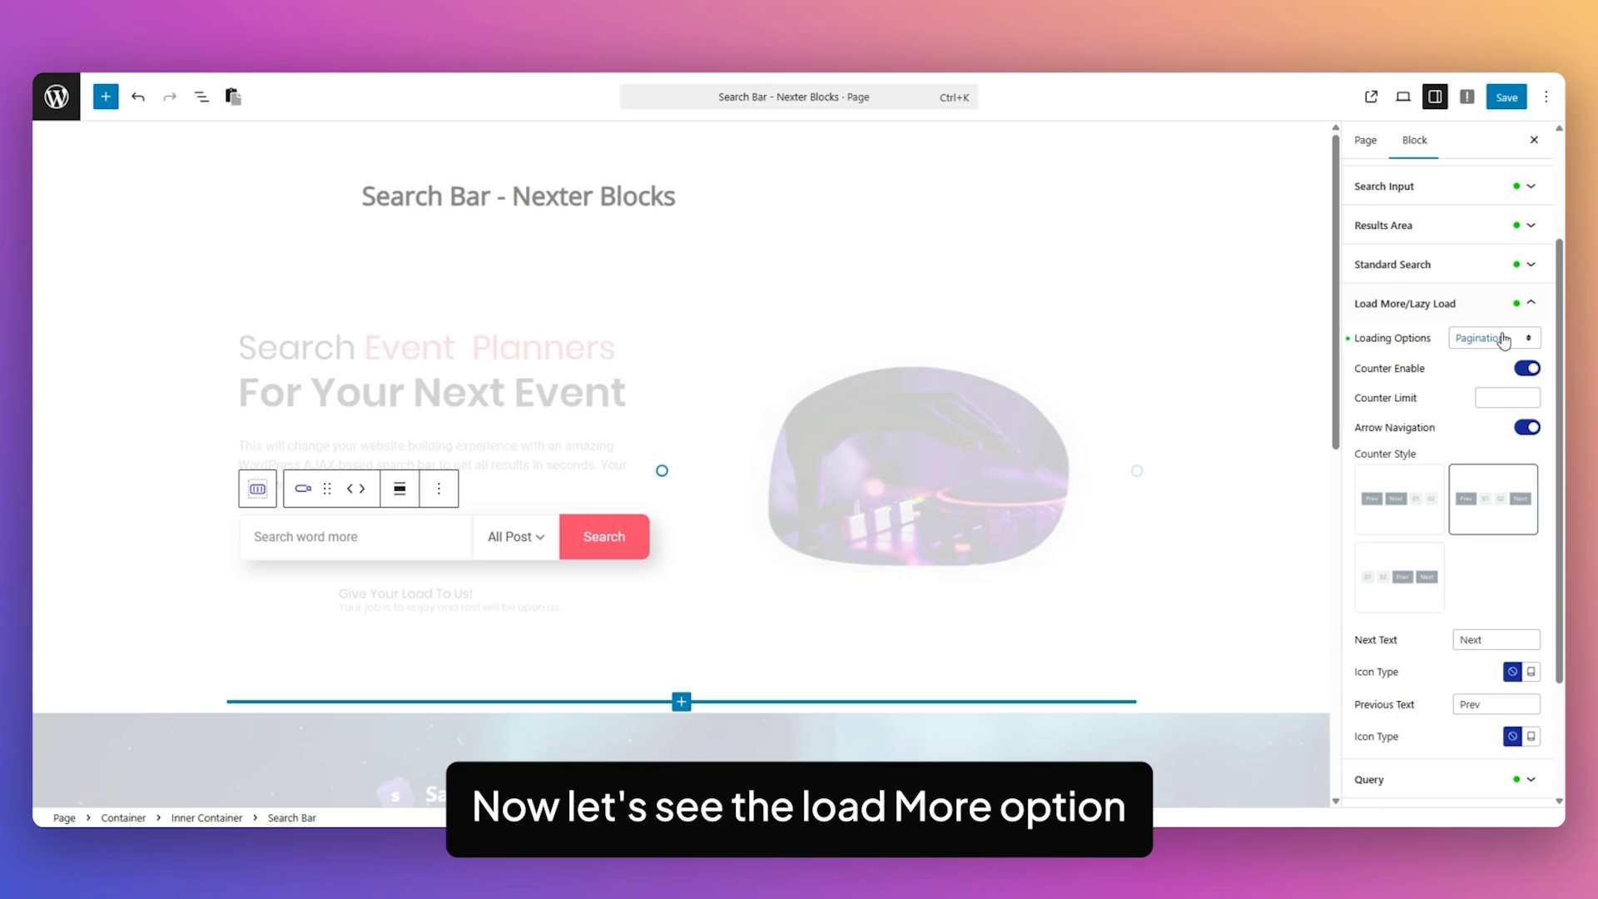
Try the Load More loading option with its counter enabled.
left_click(1495, 337)
left_click(1495, 401)
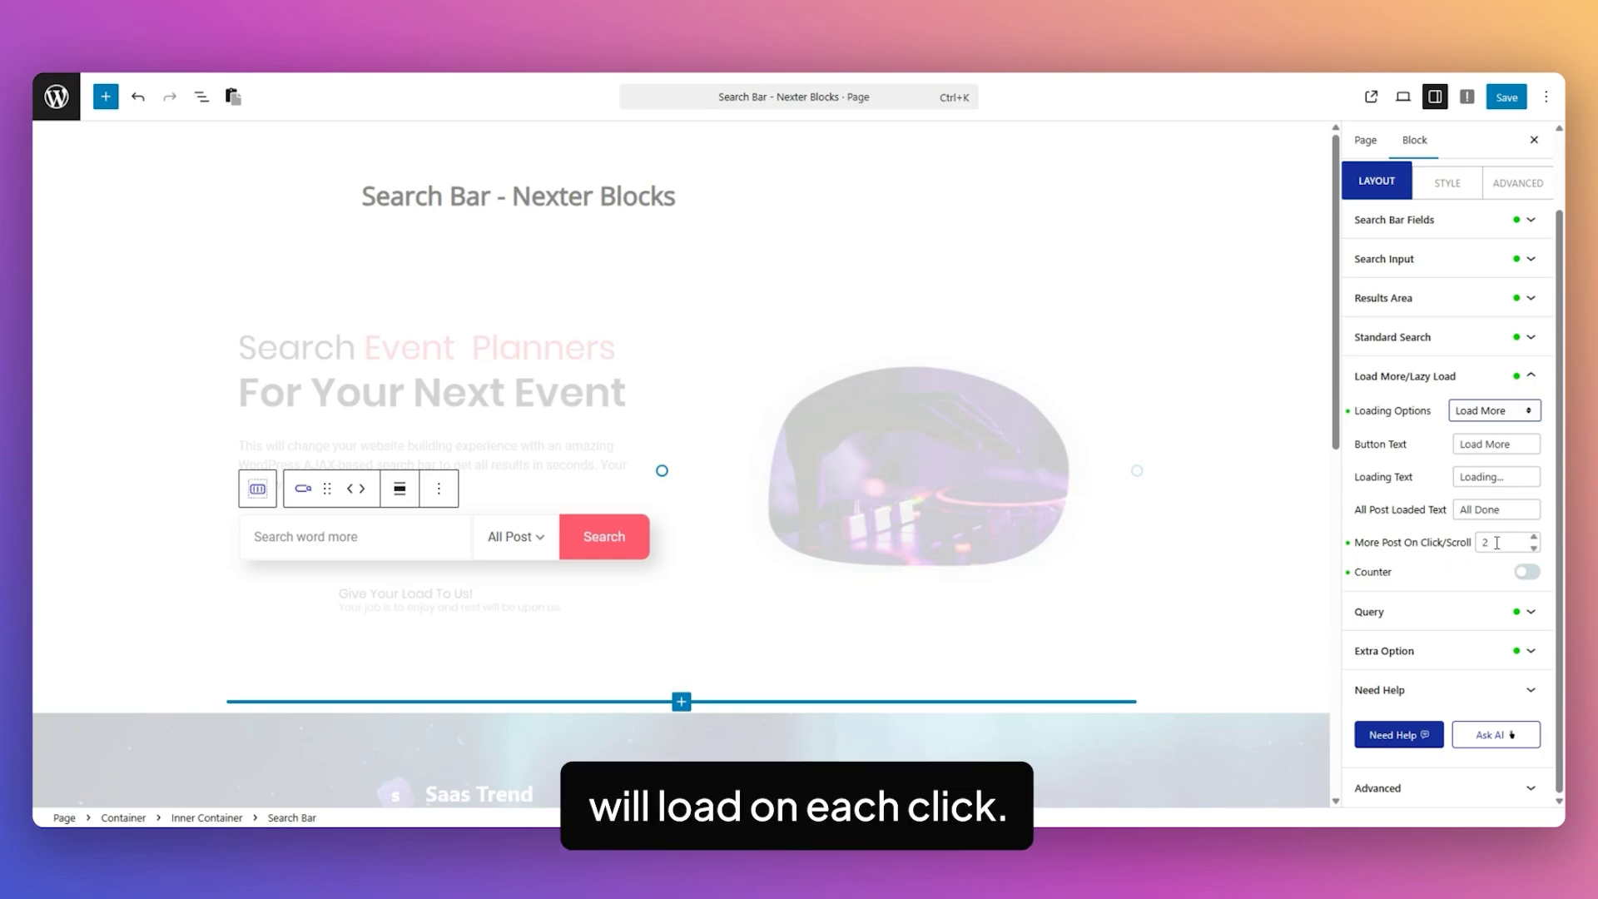
left_click(1526, 572)
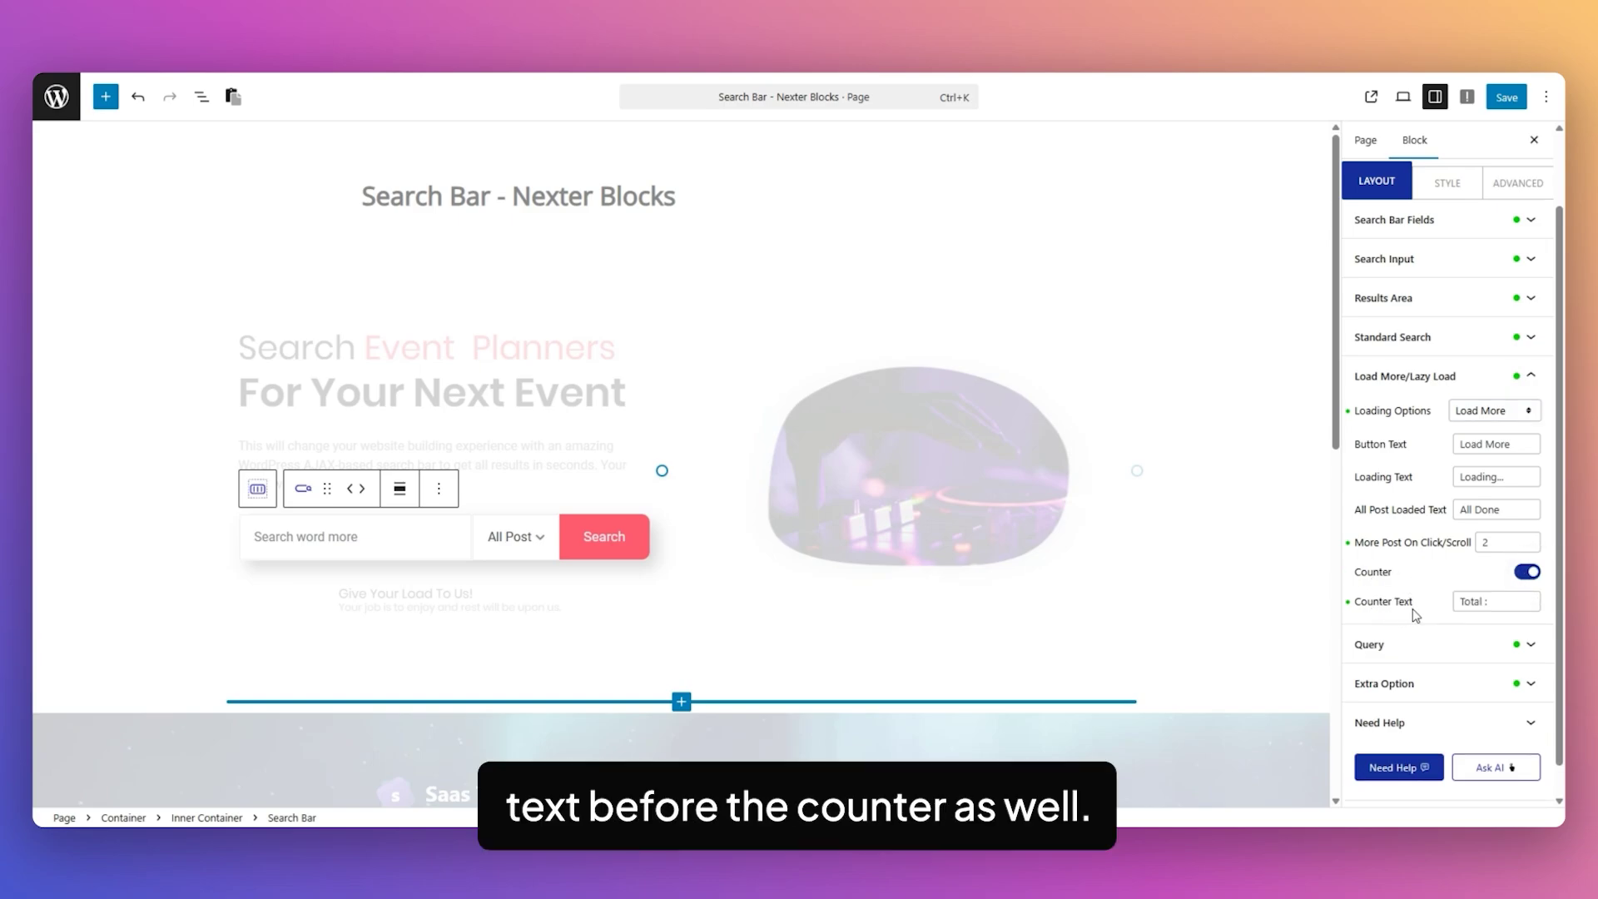
Try the Lazy Load loading option and set the loading option back to Pagination.
left_click(1483, 413)
left_click(1490, 492)
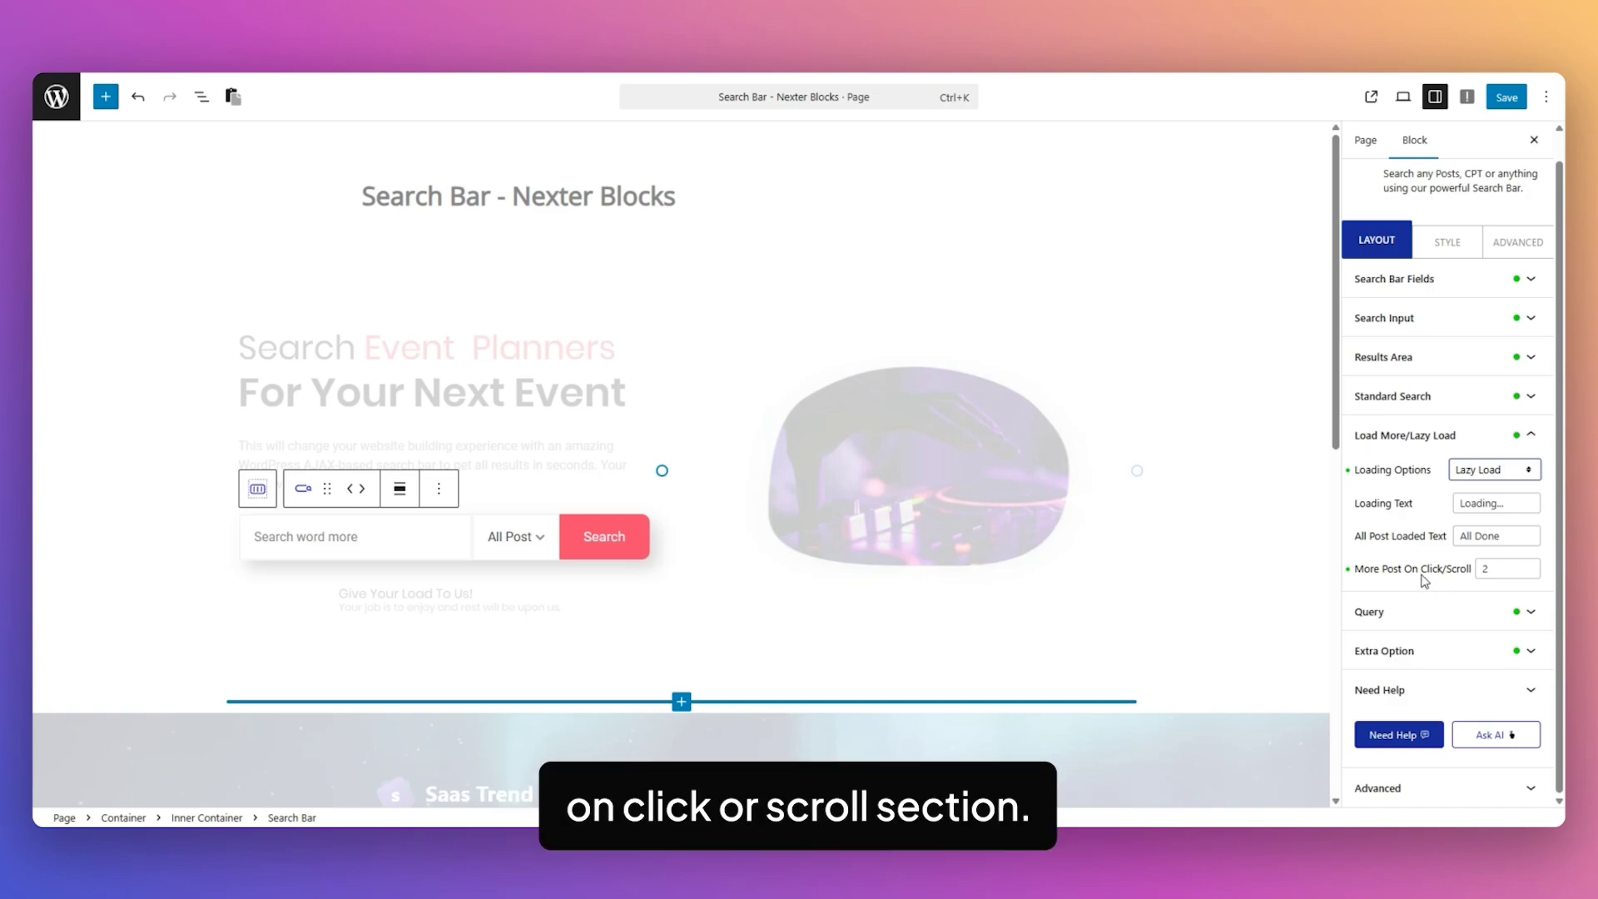
left_click(1493, 469)
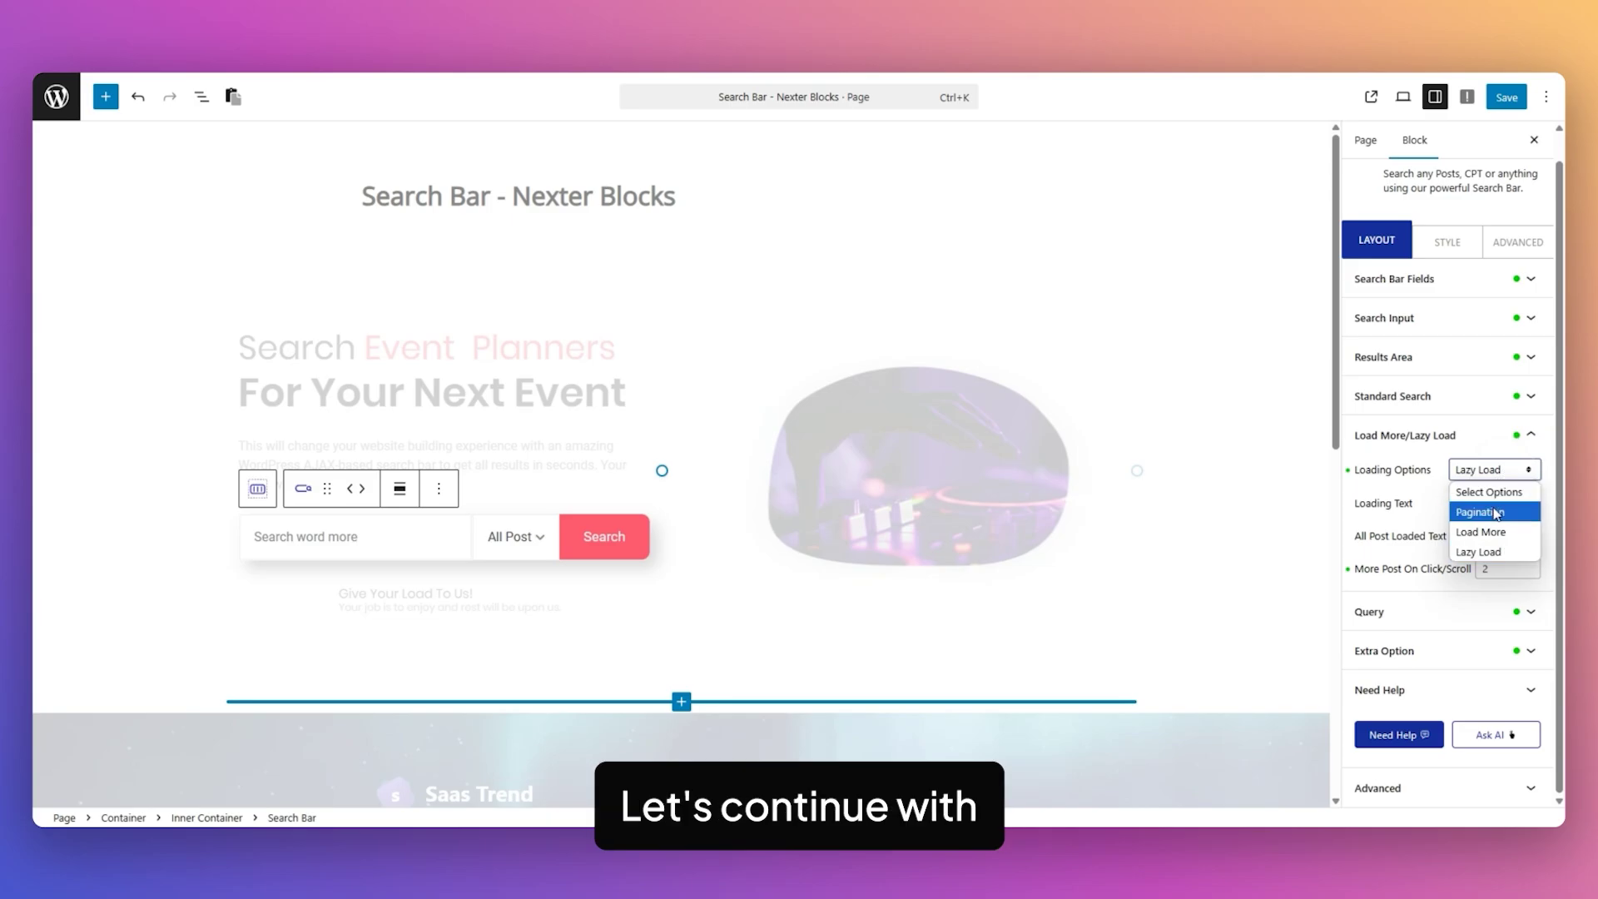
left_click(1495, 511)
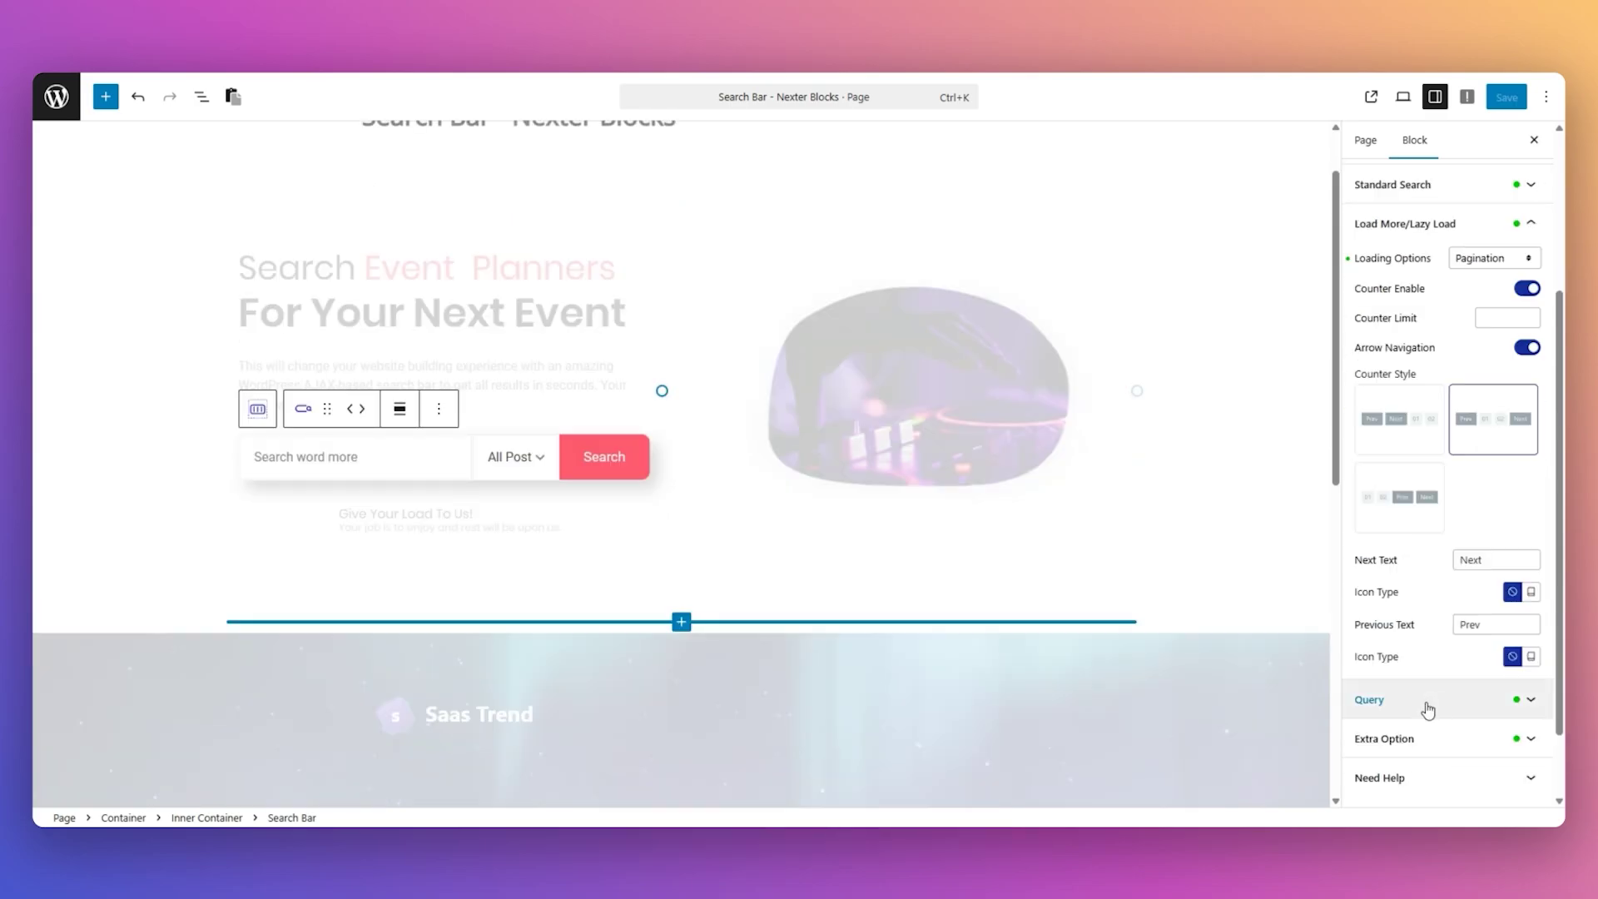
View the Query settings' available taxonomies and the terms that can be included in the search.
left_click(1430, 703)
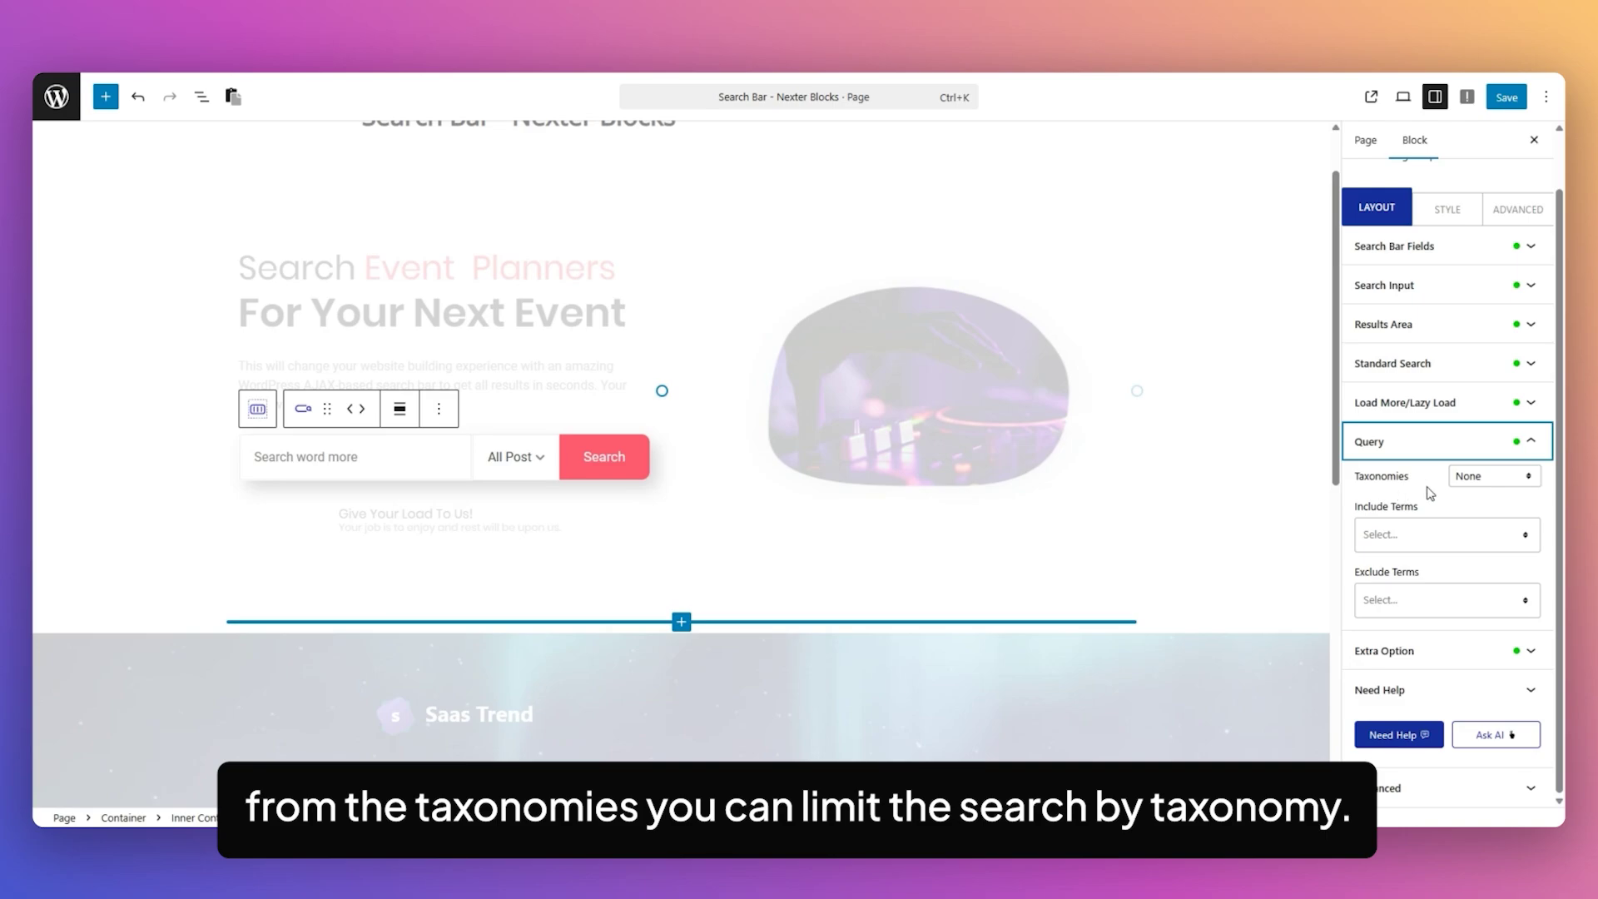
left_click(1485, 476)
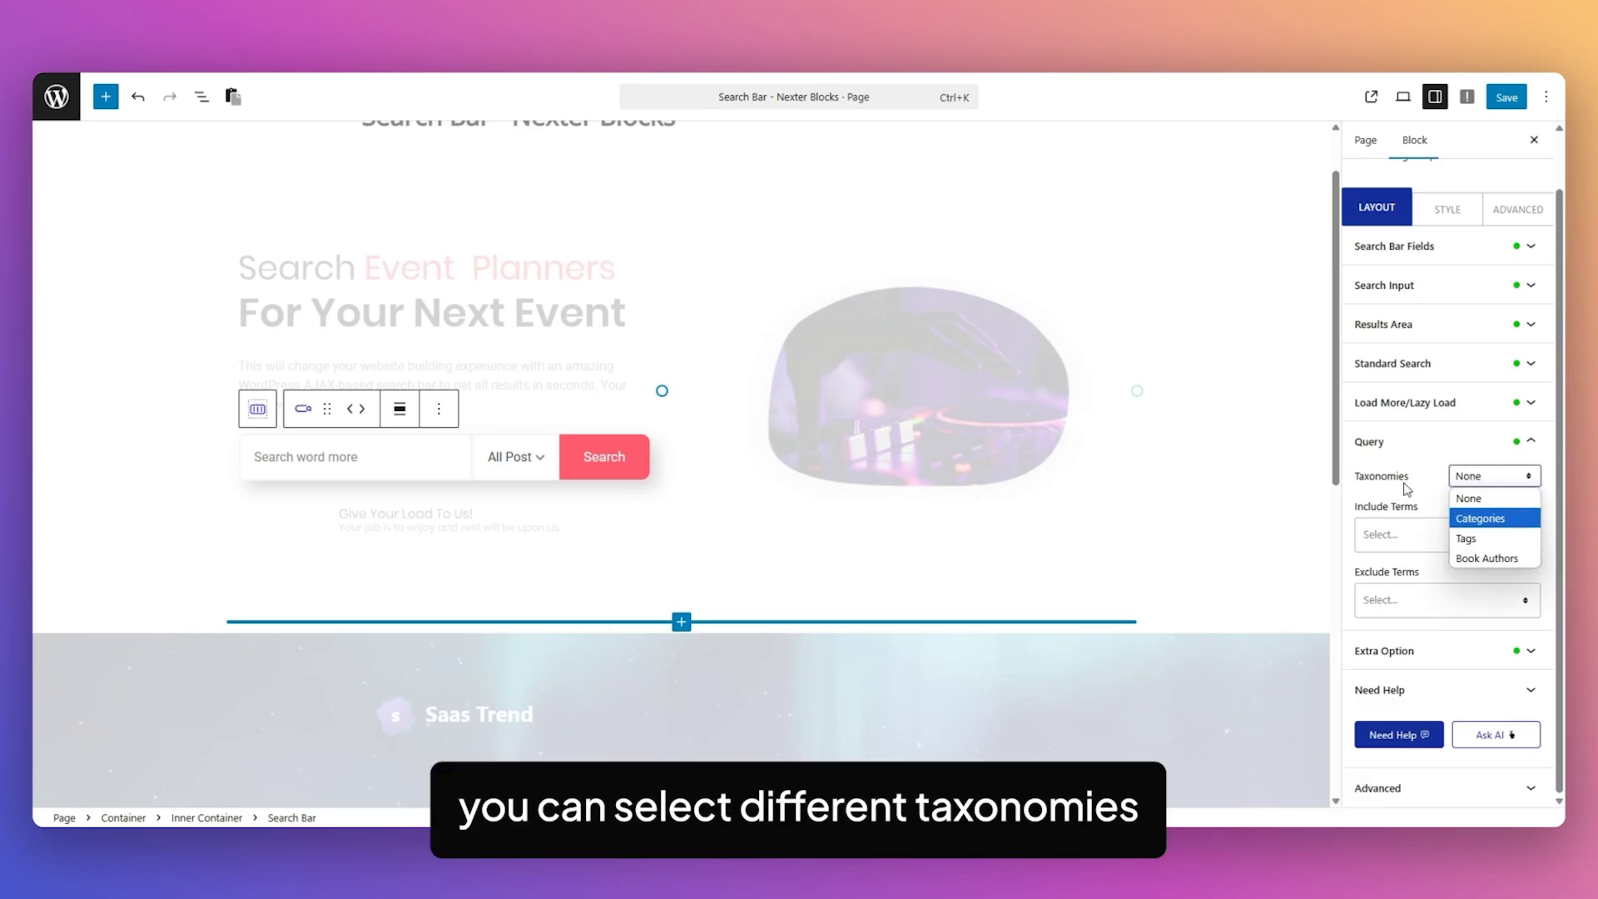
left_click(1440, 572)
left_click(1438, 539)
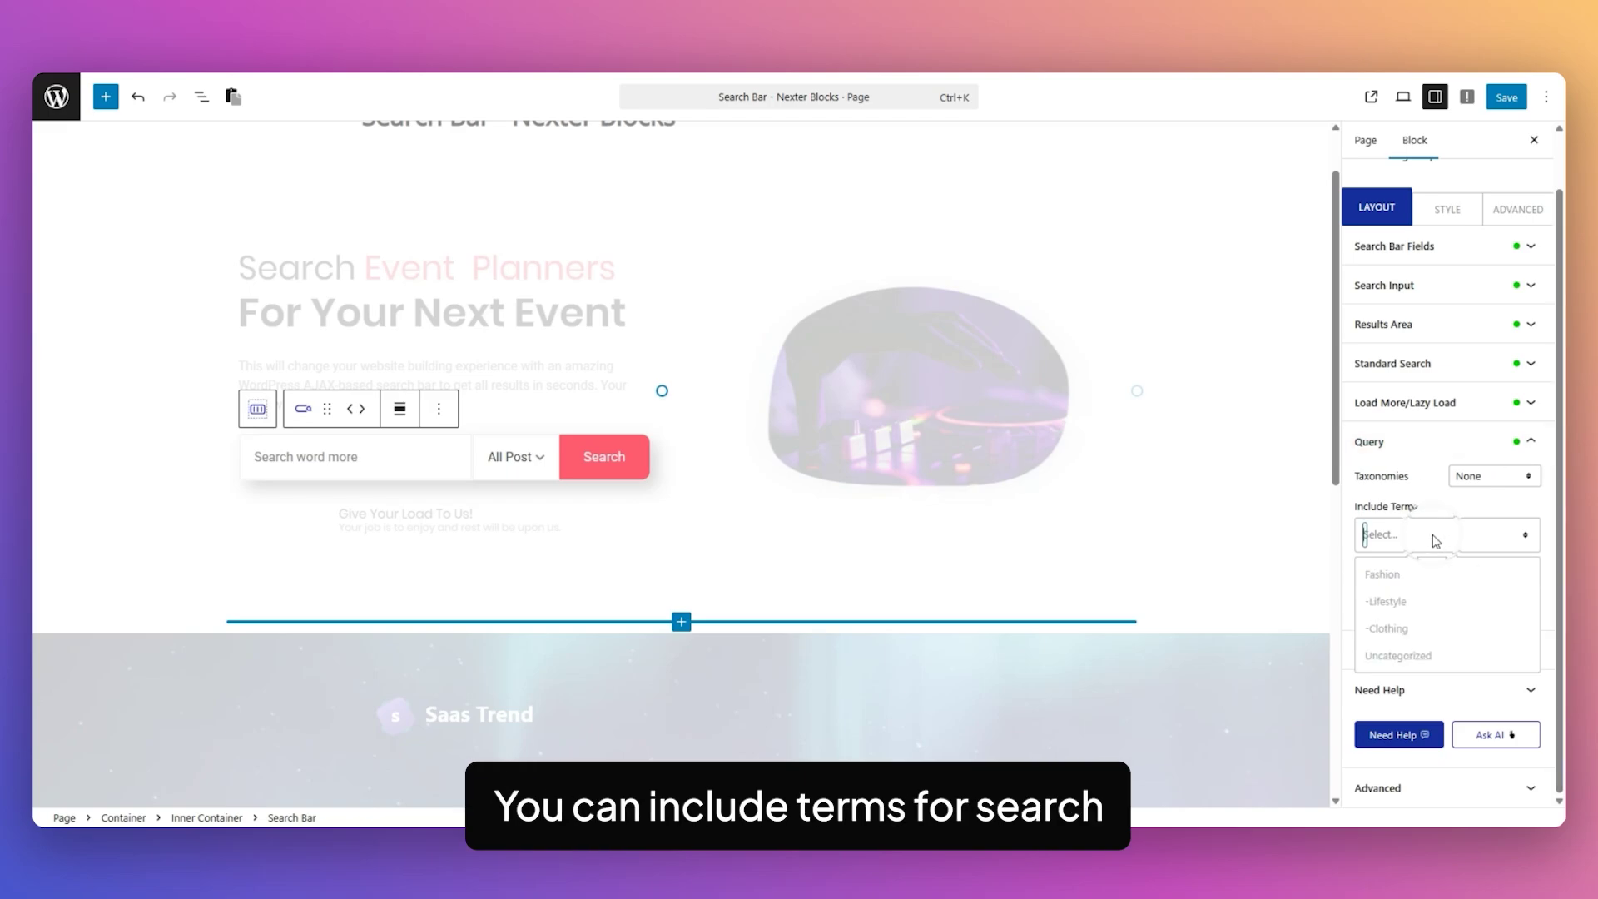
left_click(1452, 509)
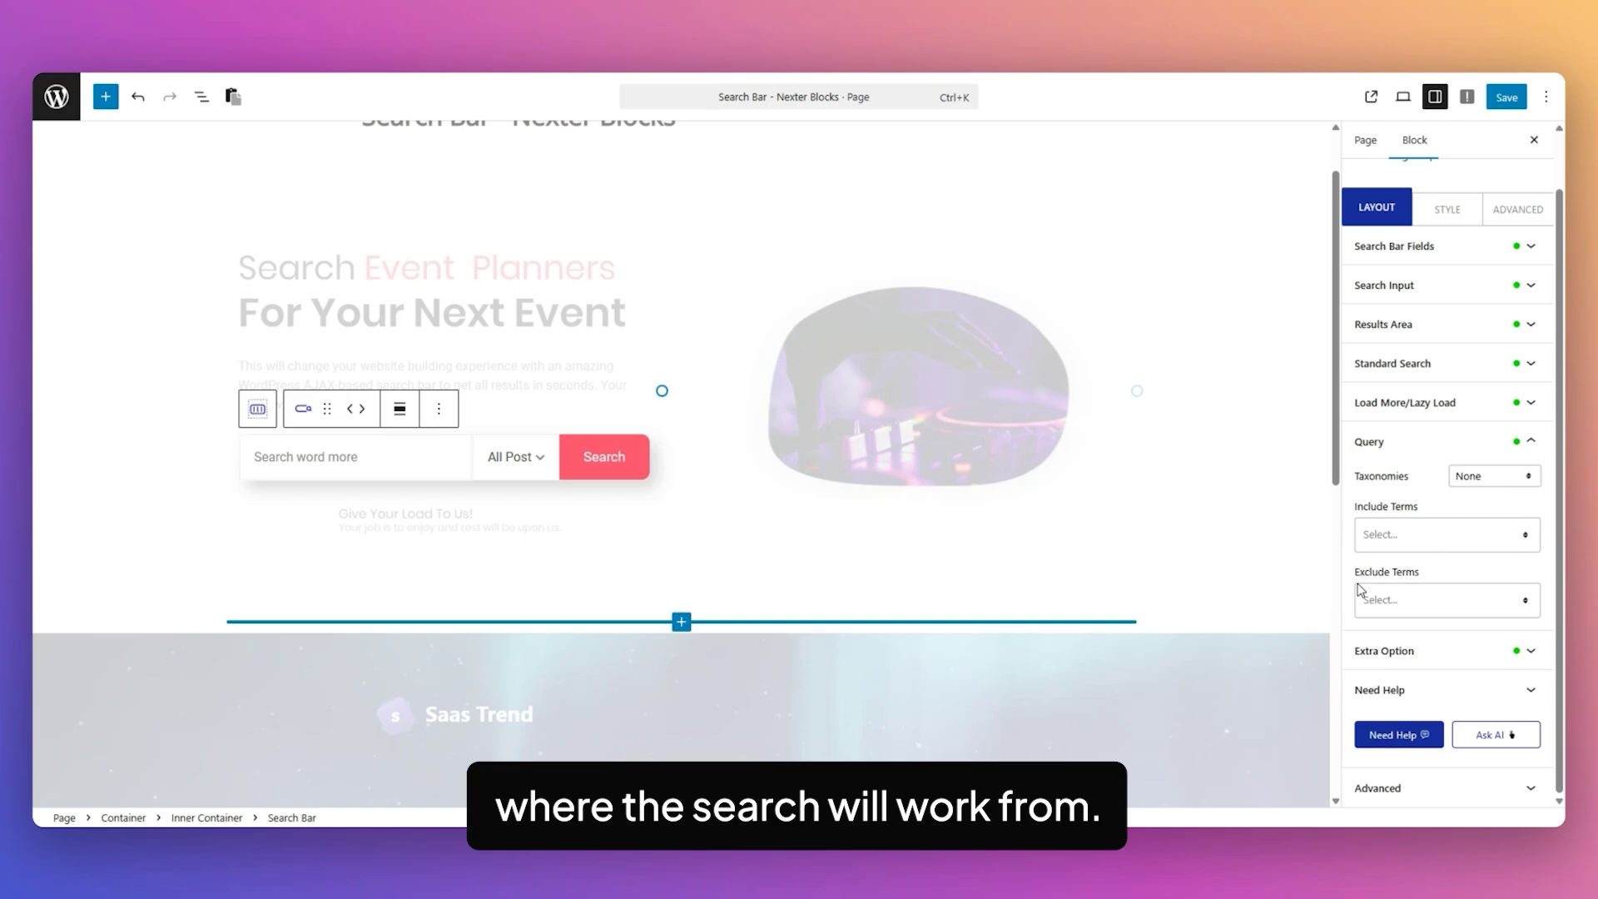
View the terms that can be excluded from the search query and open the Extra Option settings.
left_click(1456, 601)
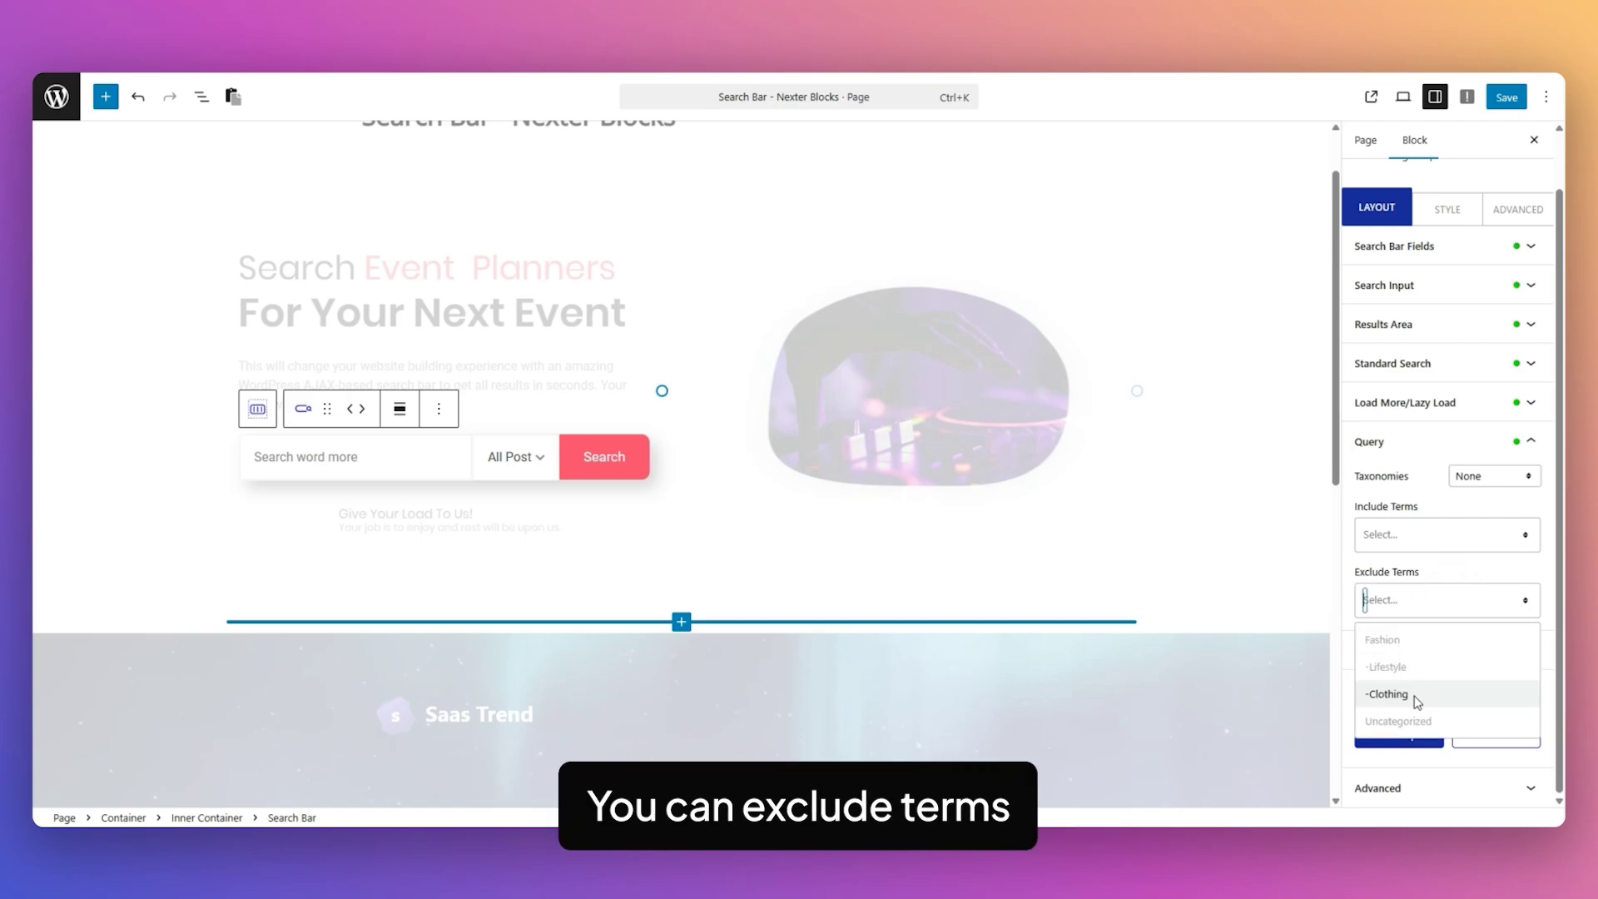
left_click(1446, 574)
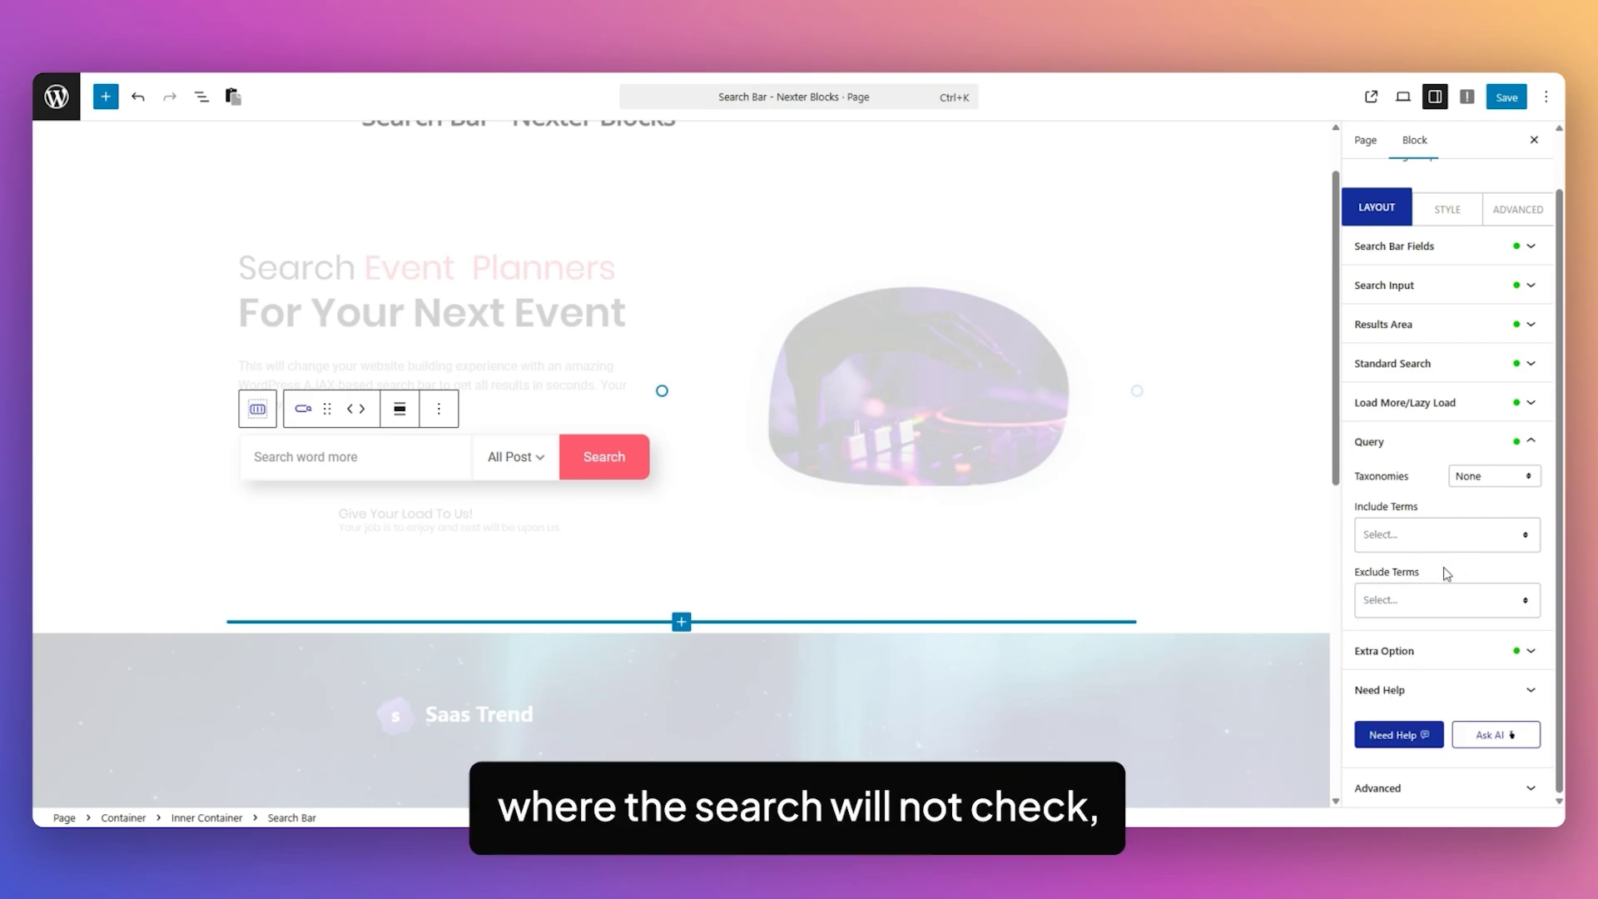
left_click(1446, 650)
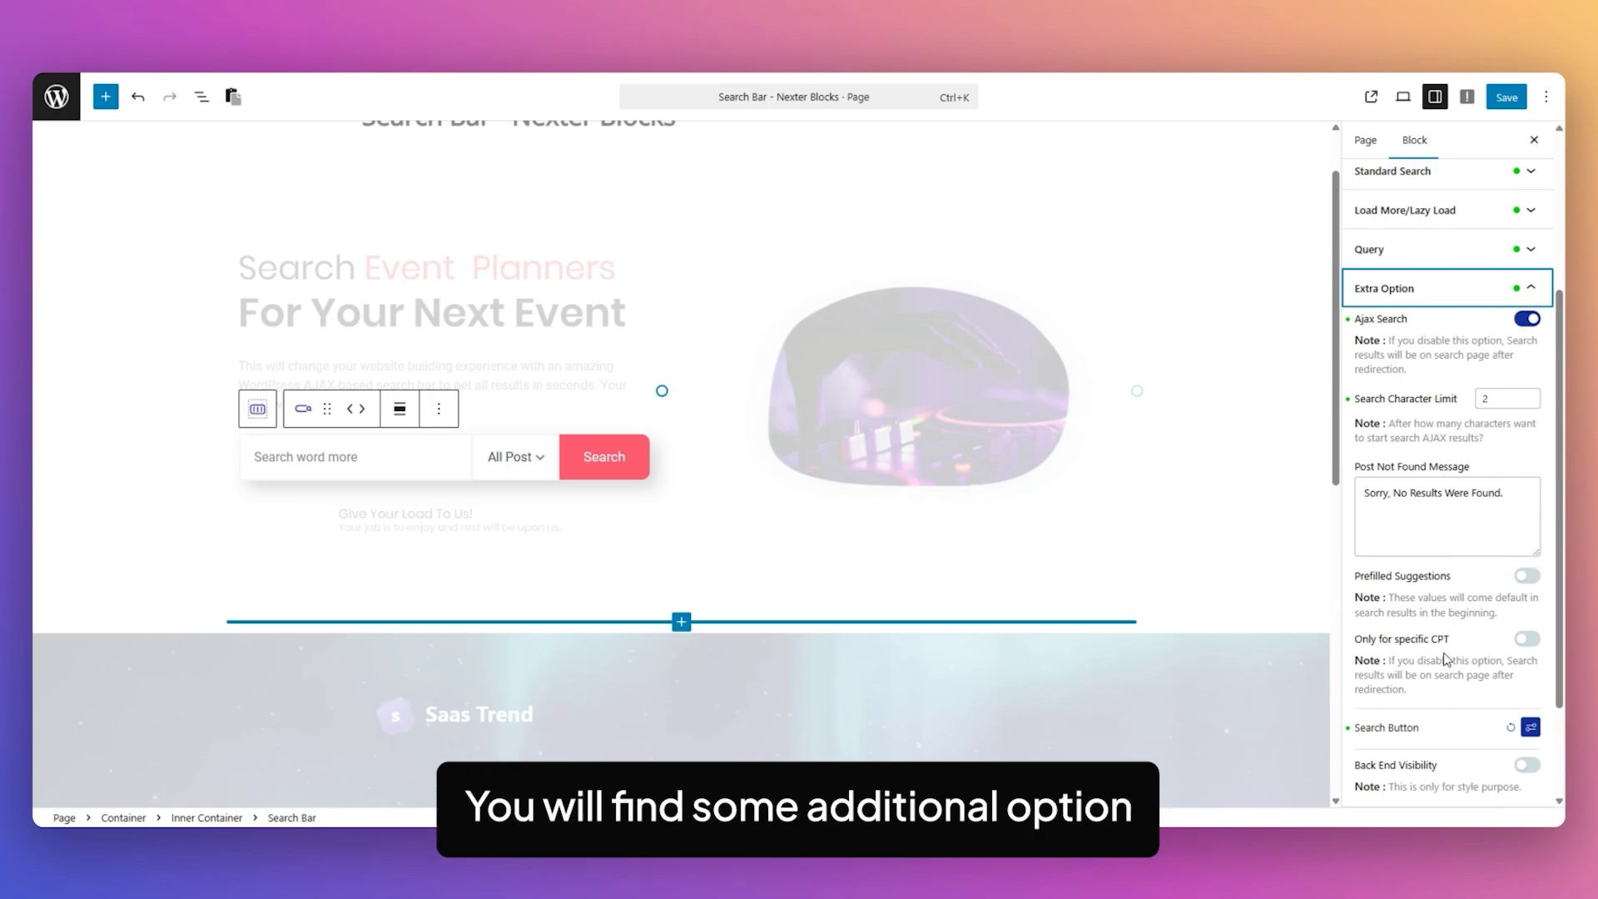
scroll(1369, 412, "up", 1)
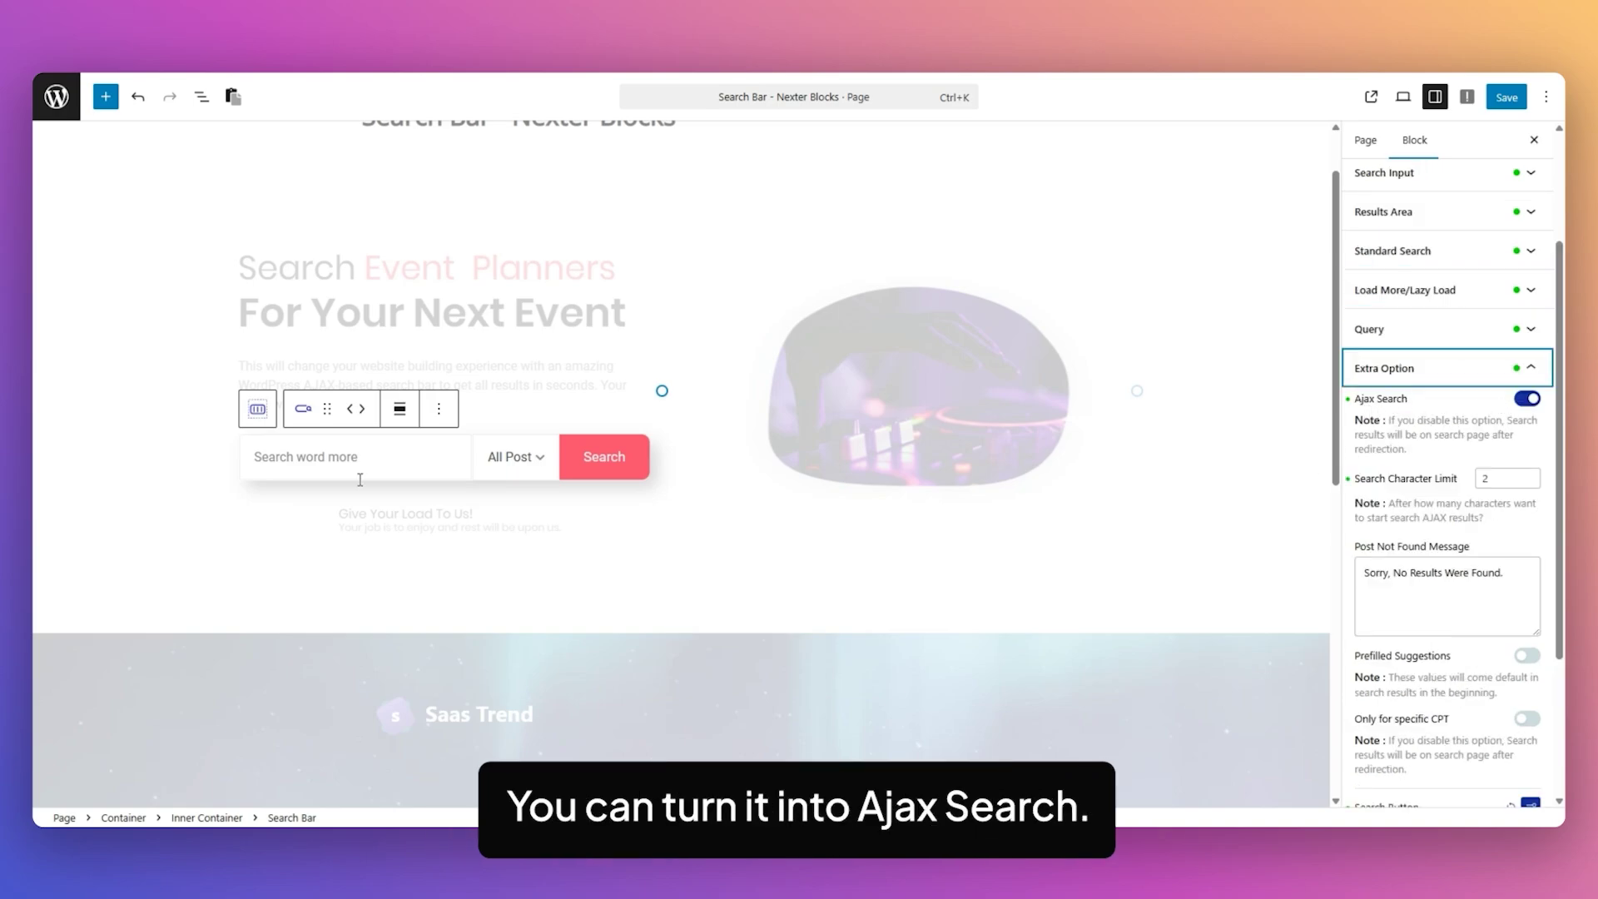
Try the search bar with Ajax Search disabled and turn Ajax Search back on.
left_click(1527, 398)
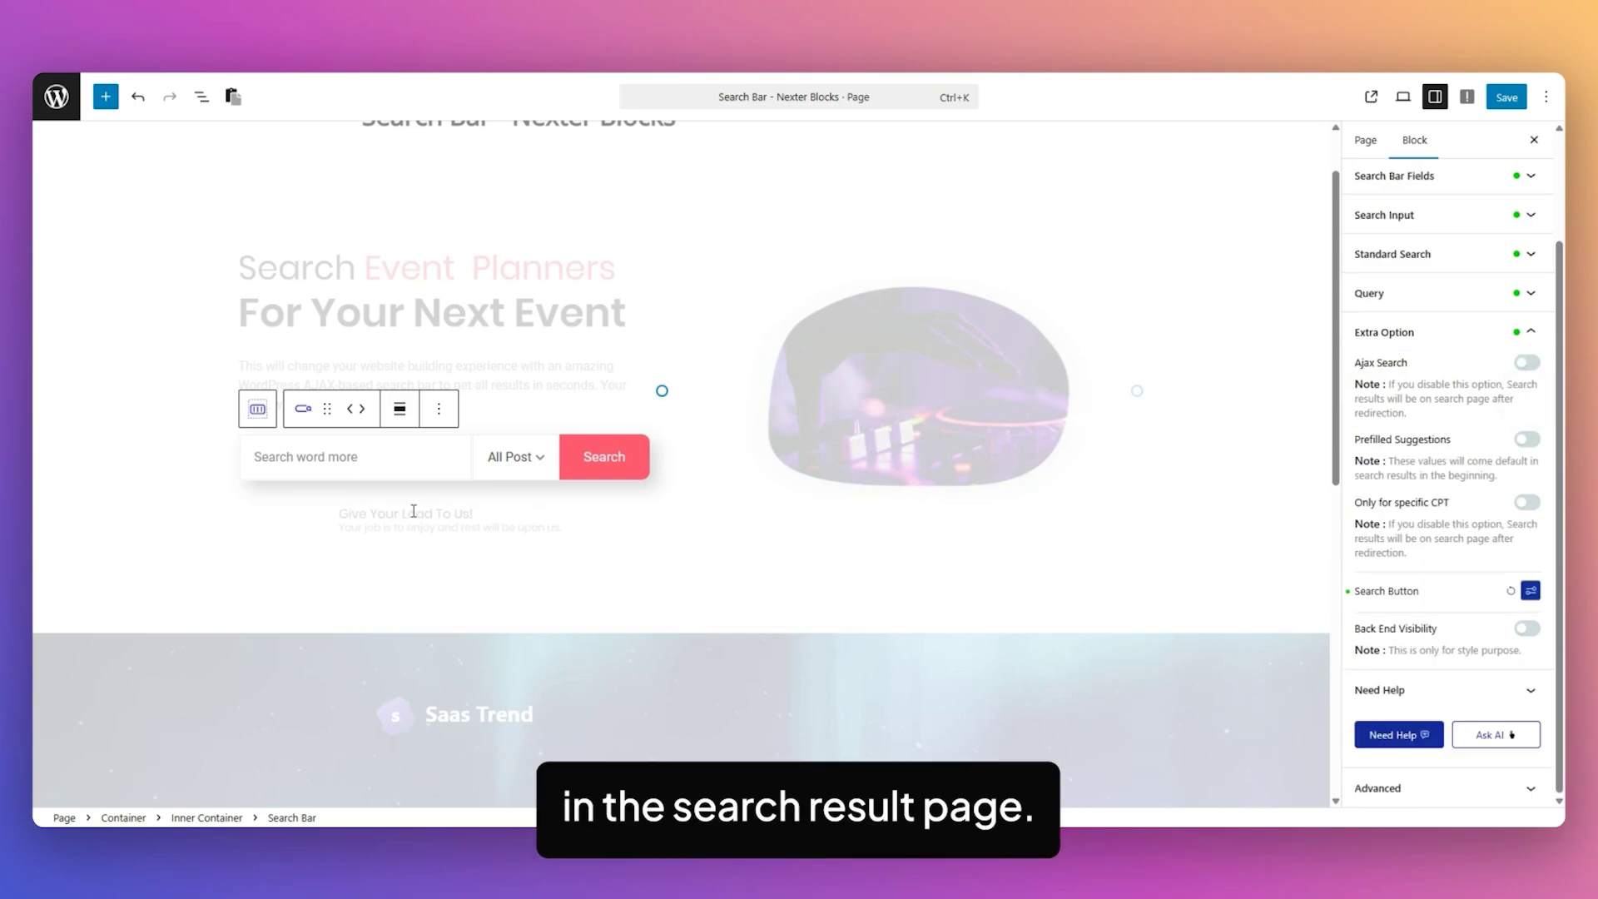
scroll(1526, 496, "up", 2)
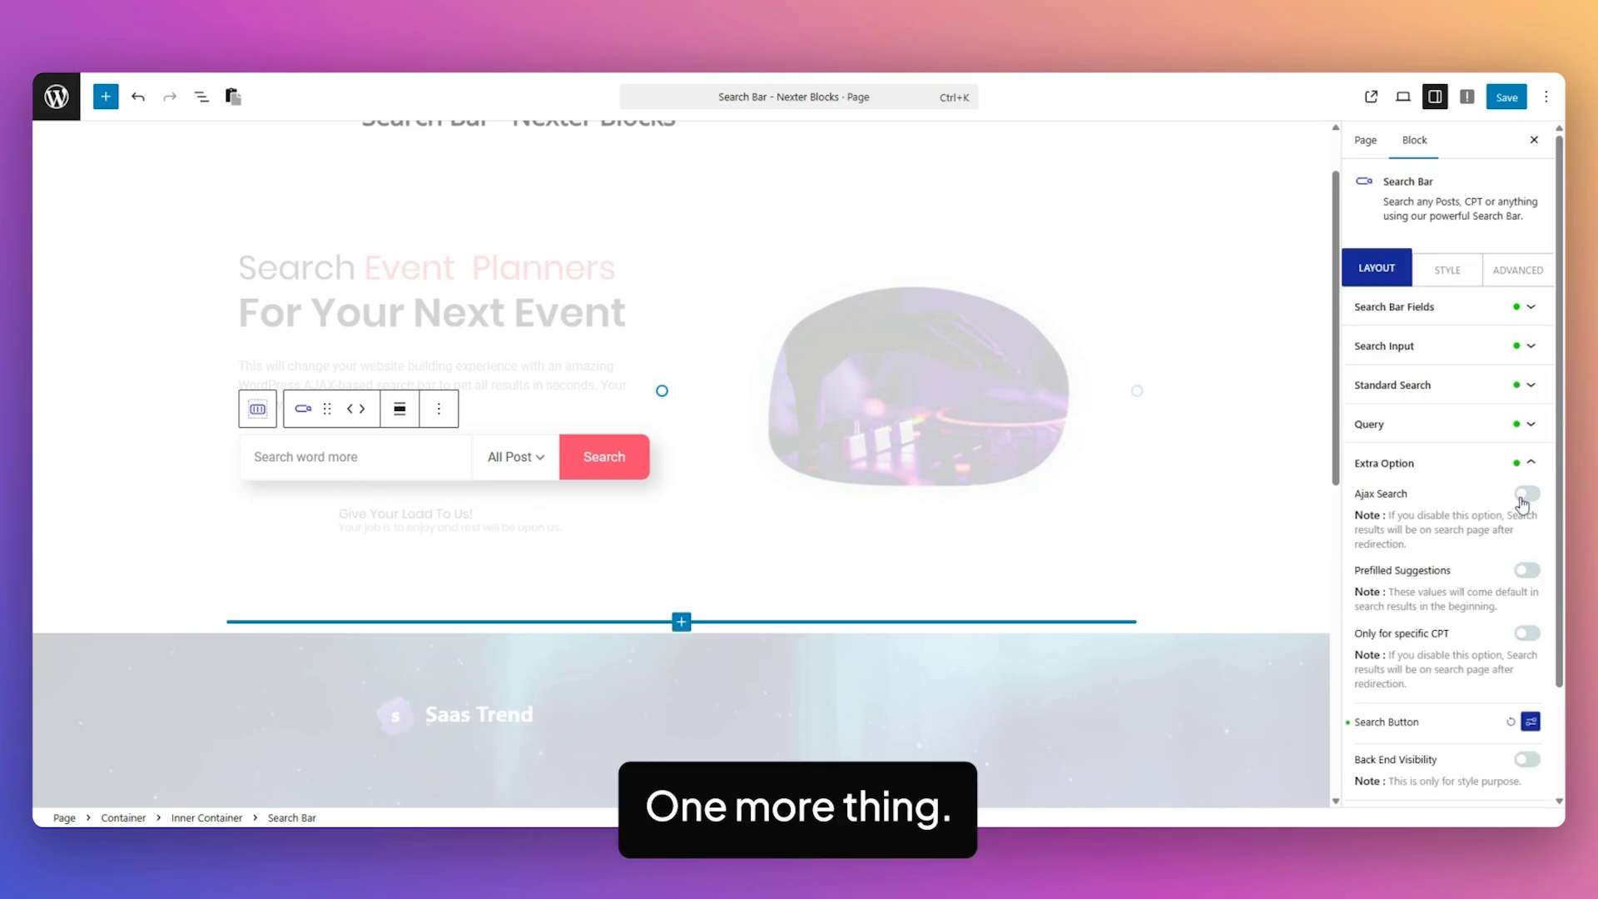
left_click(1526, 496)
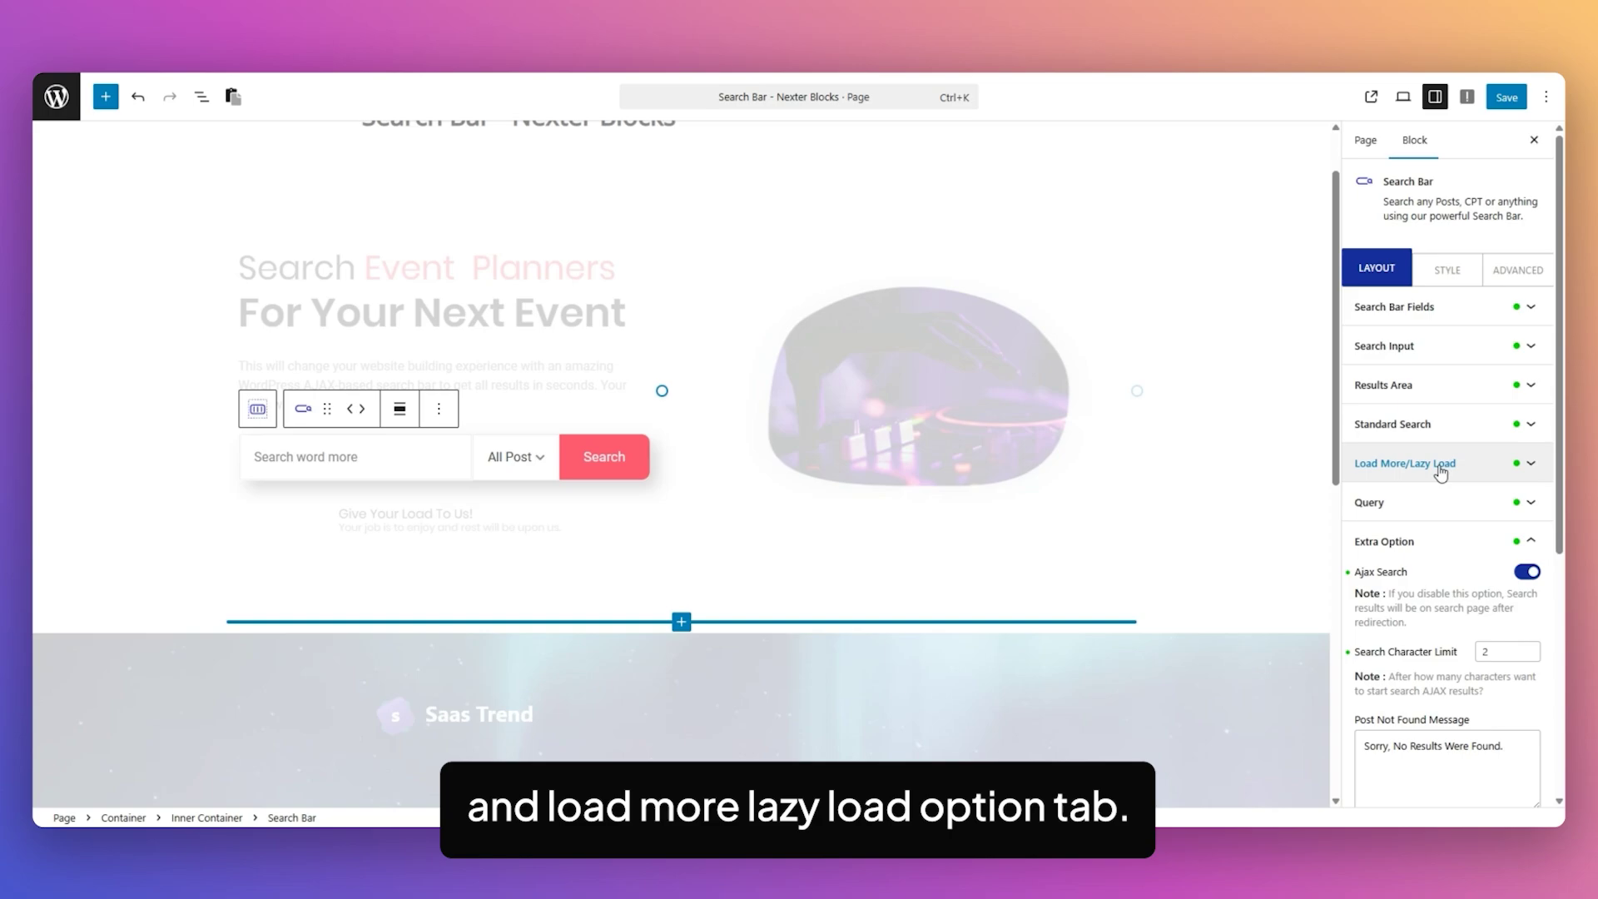
Examine the Search Character Limit and Post Not Found Message settings.
scroll(1448, 468, "down", 2)
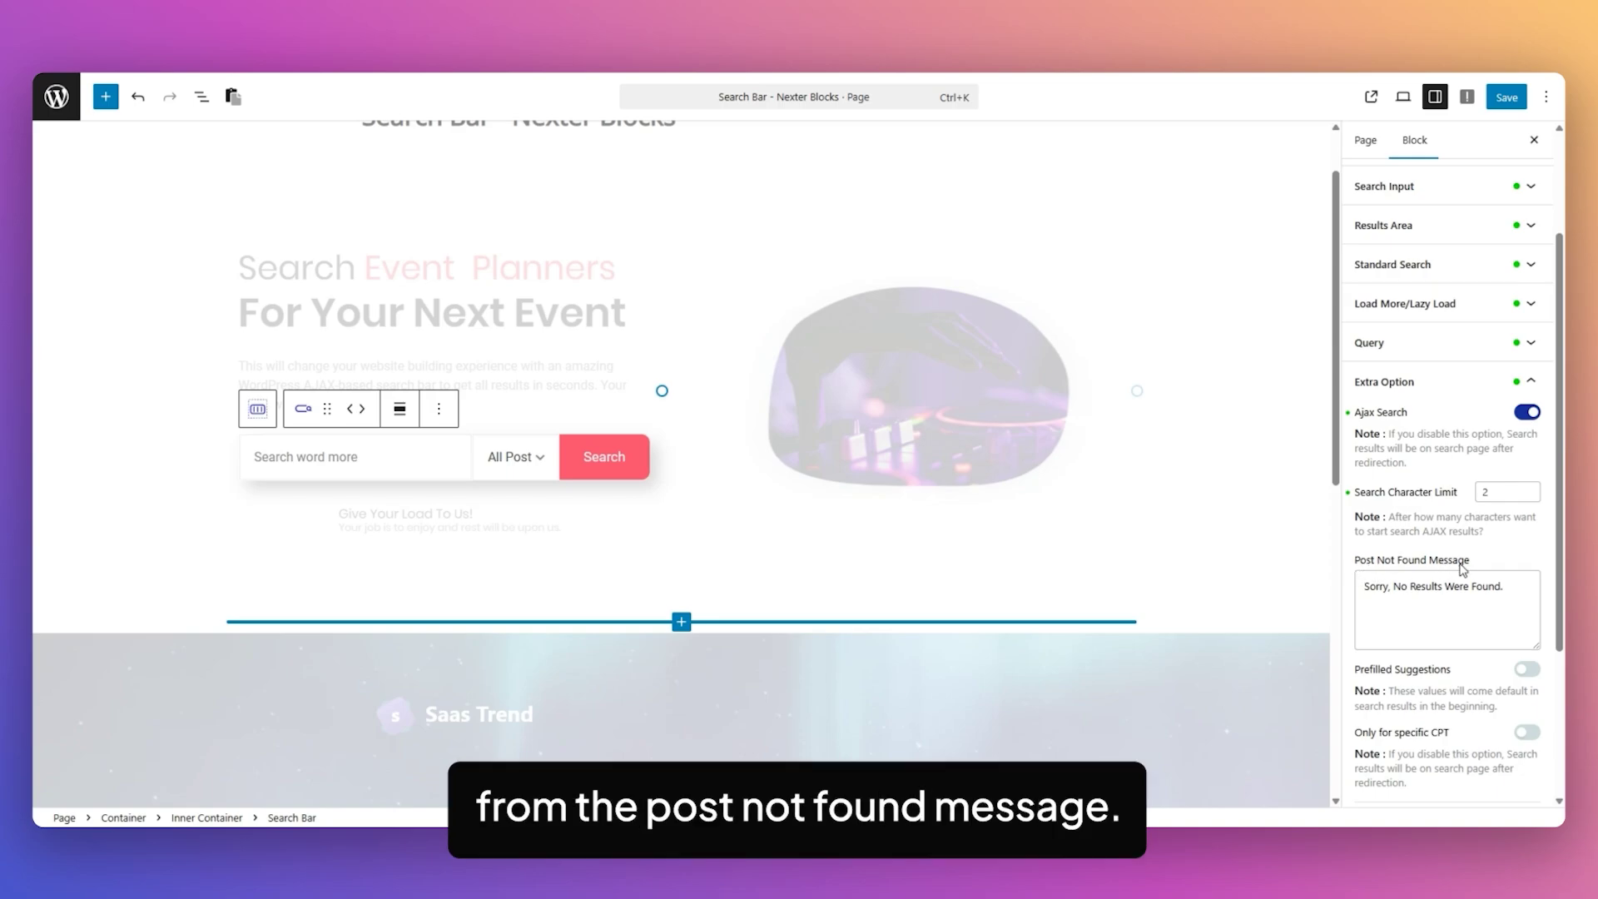
left_click_drag(1505, 588, 1362, 598)
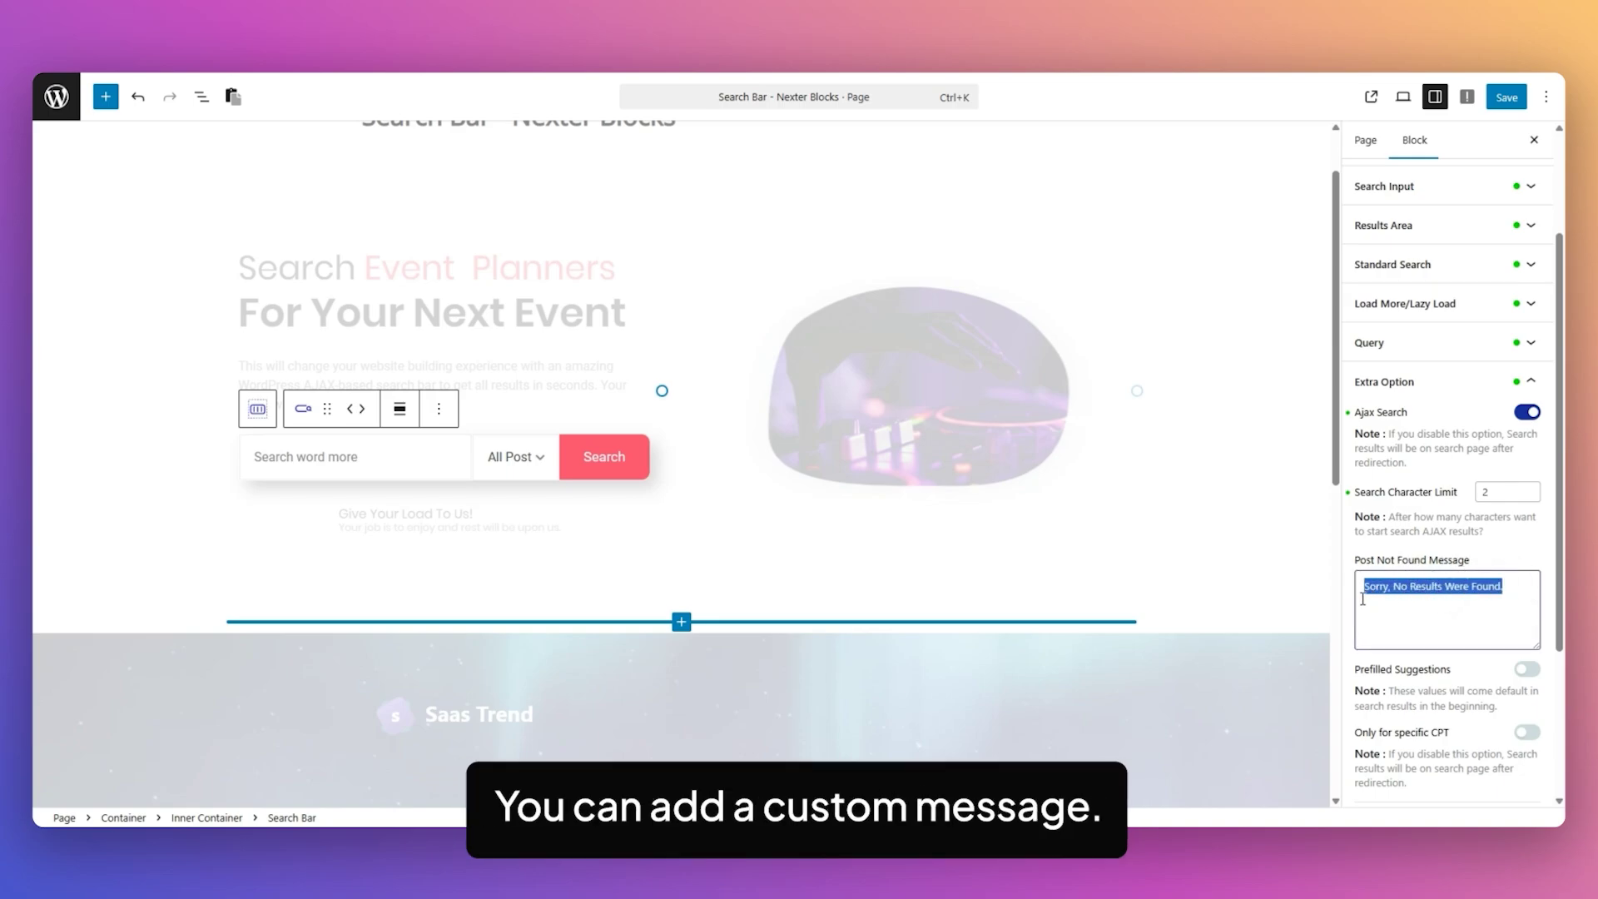
left_click(1498, 567)
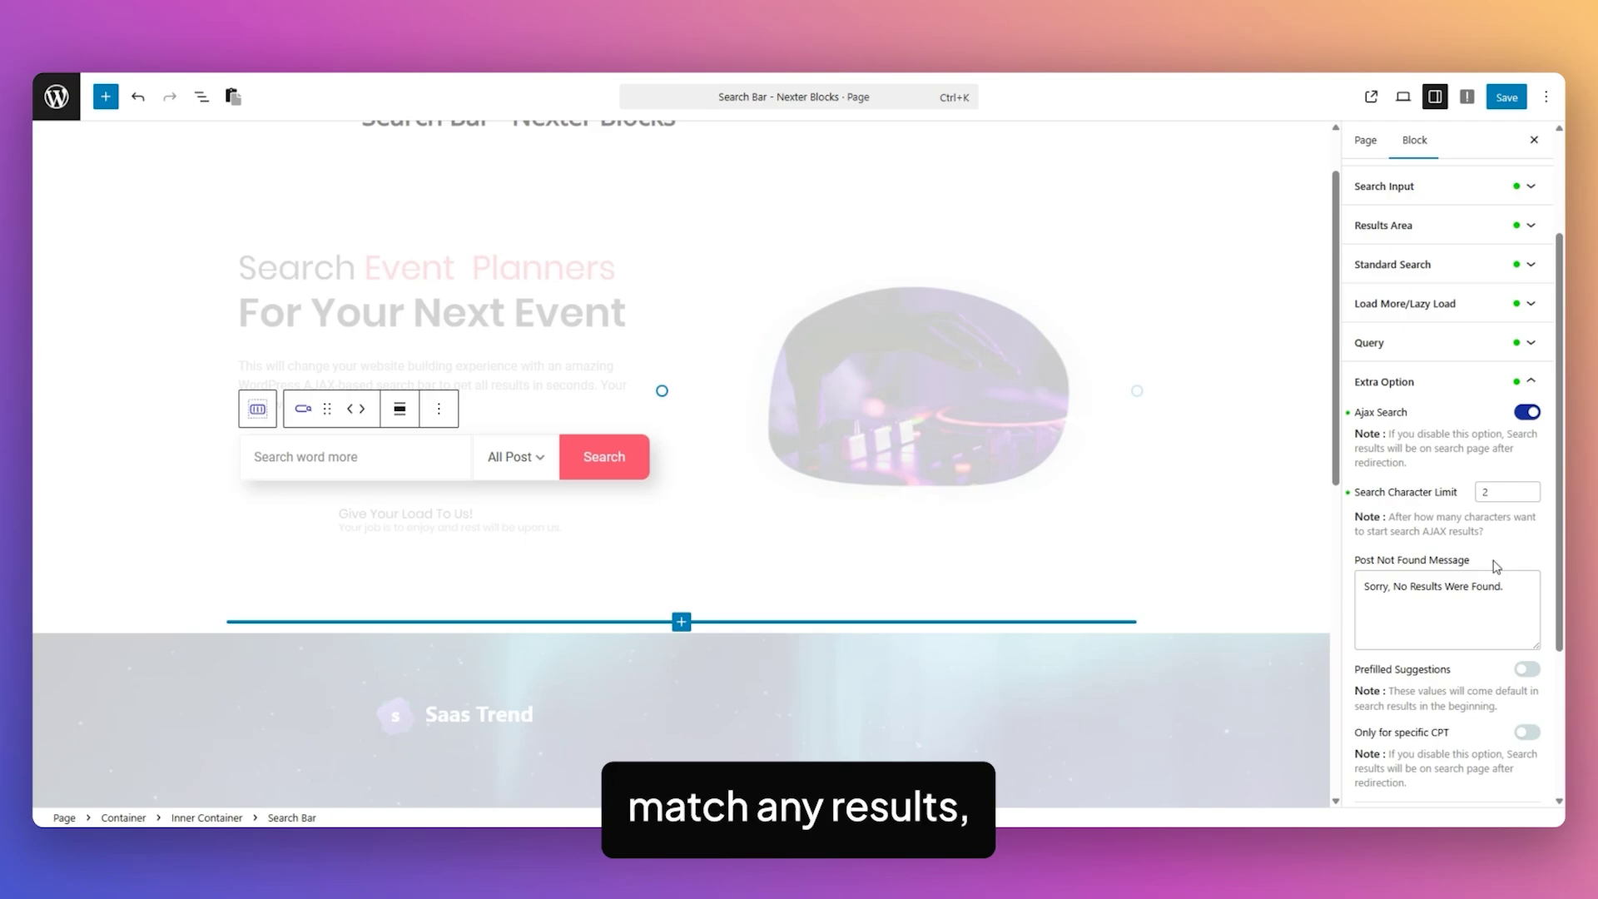
Enable Prefilled Suggestions and examine the pipe-separated entries in Suggestions Word.
scroll(1361, 455, "down", 3)
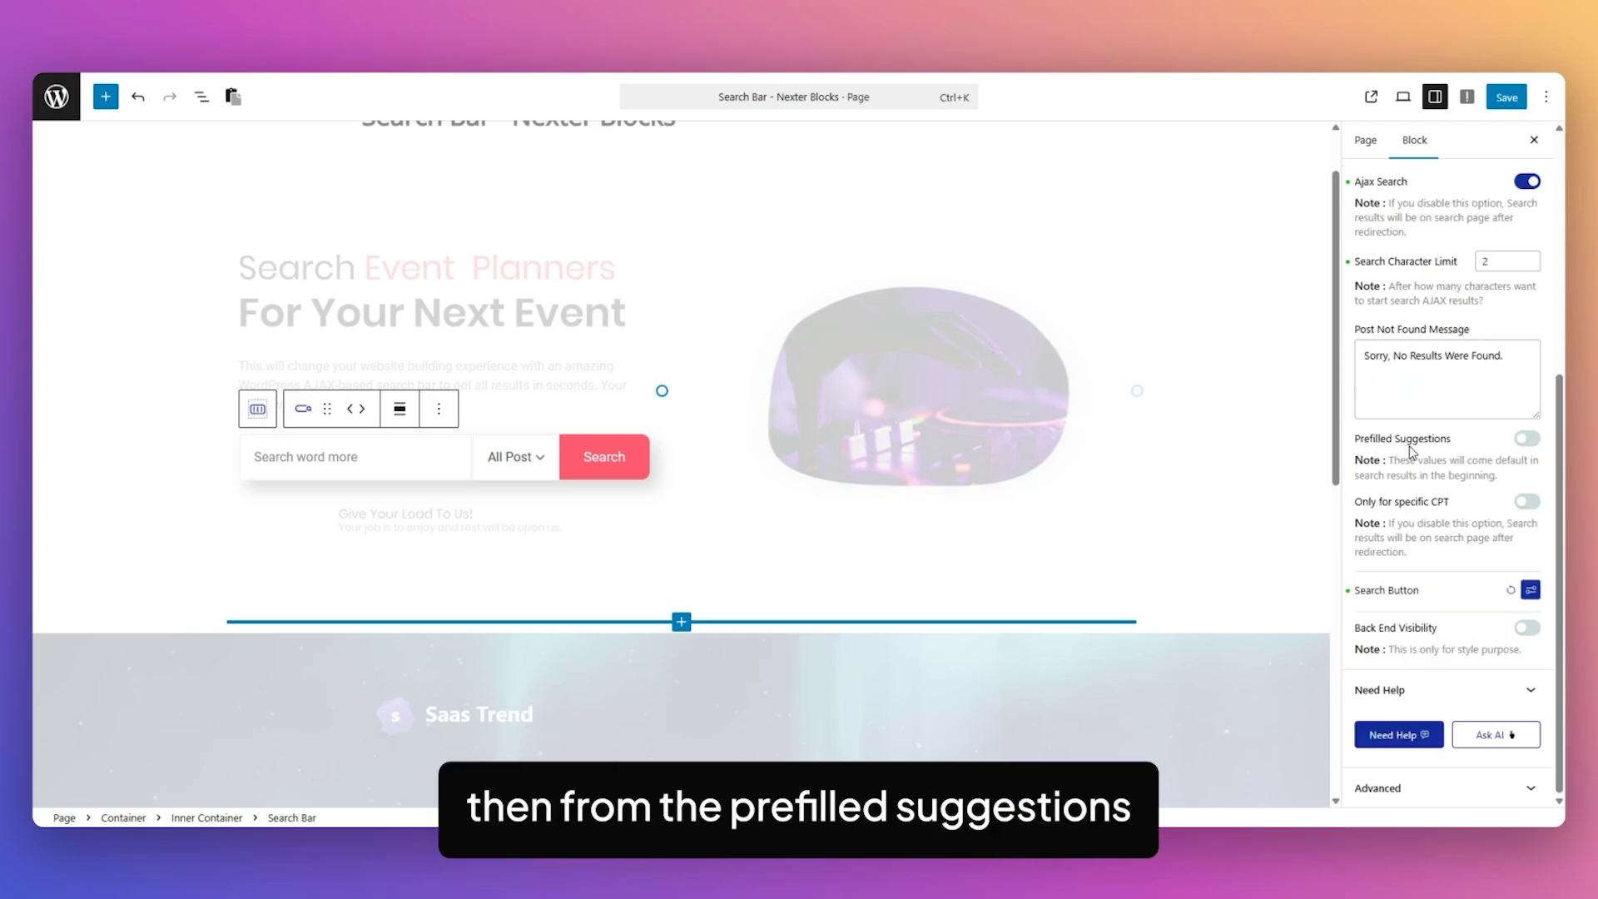
left_click(1523, 438)
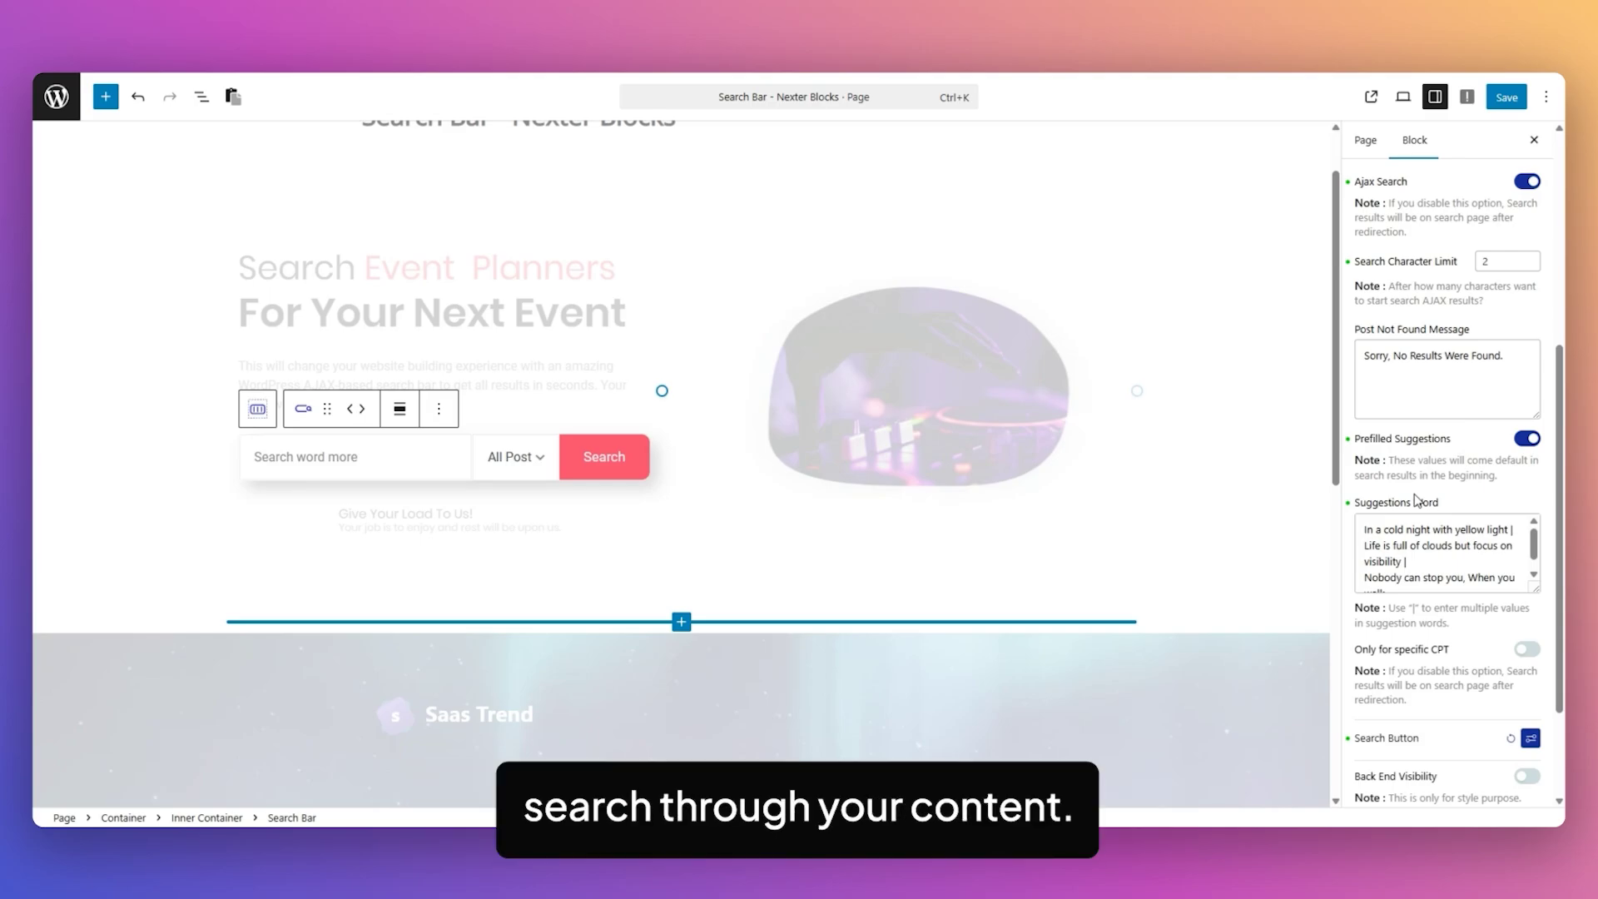
double_click(1511, 528)
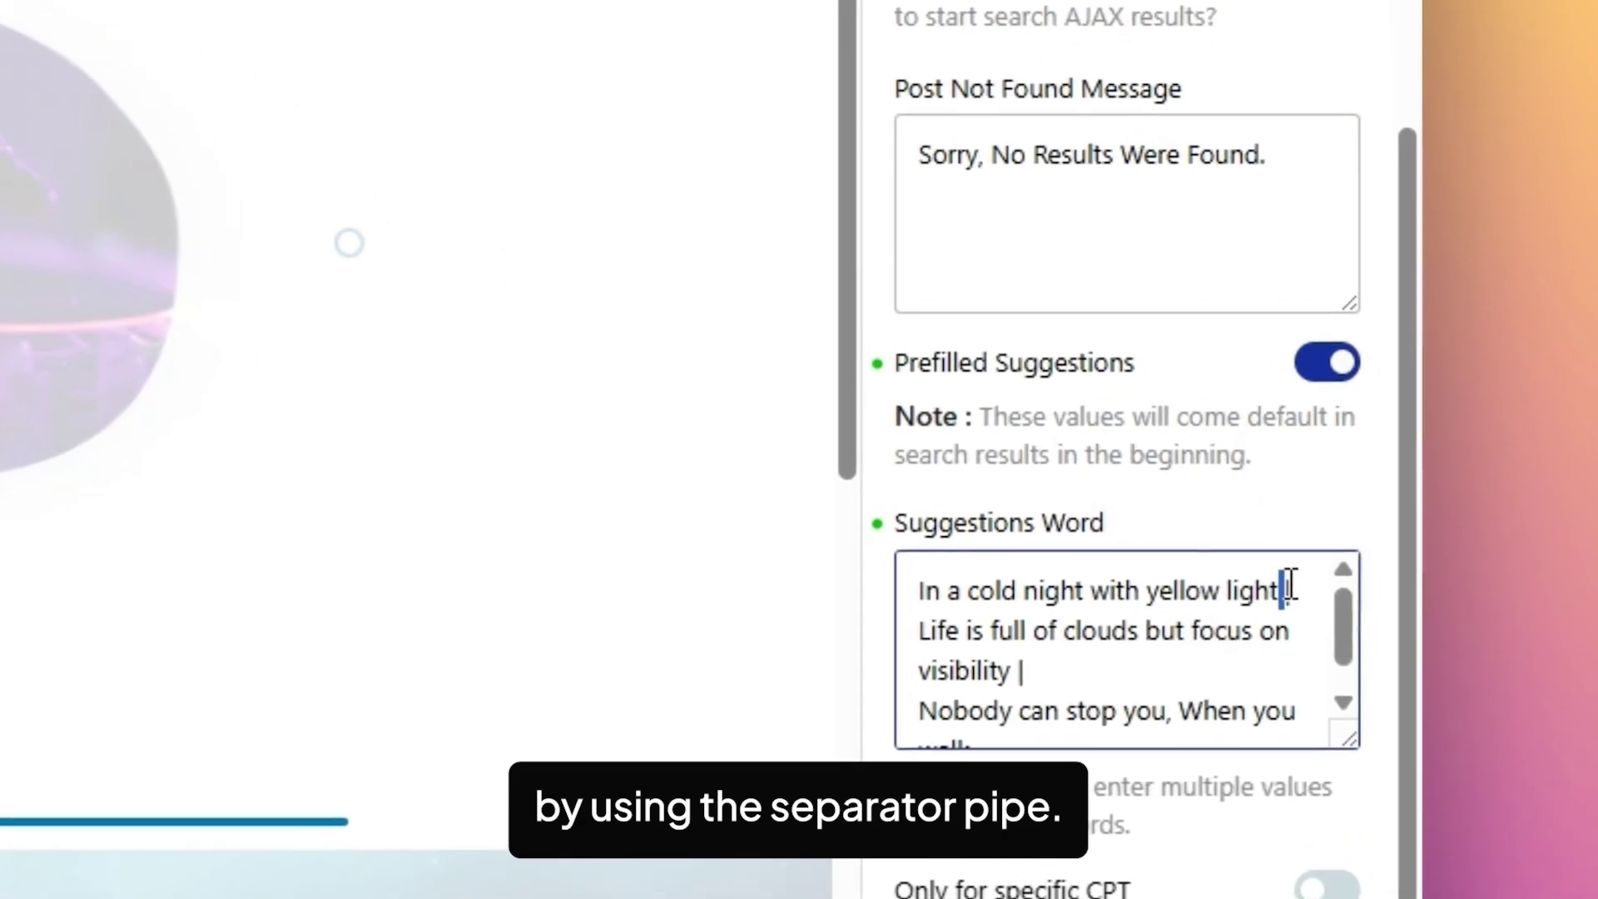
left_click(1243, 615)
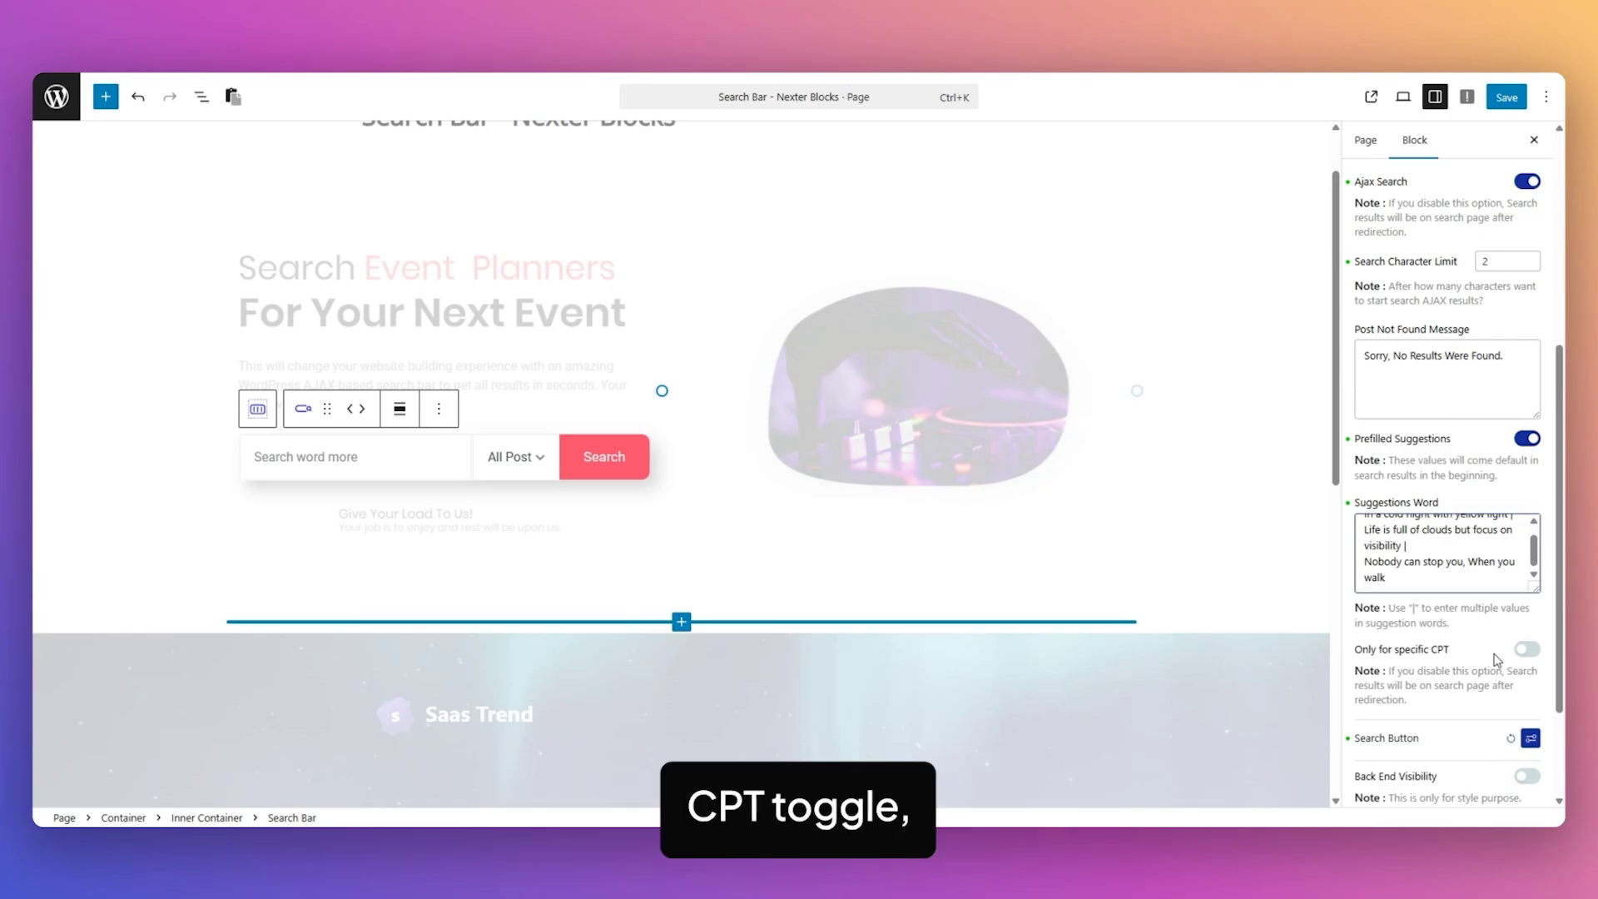
Enable the Only for specific CPT option and keep Posts as the CPT type.
left_click(1526, 650)
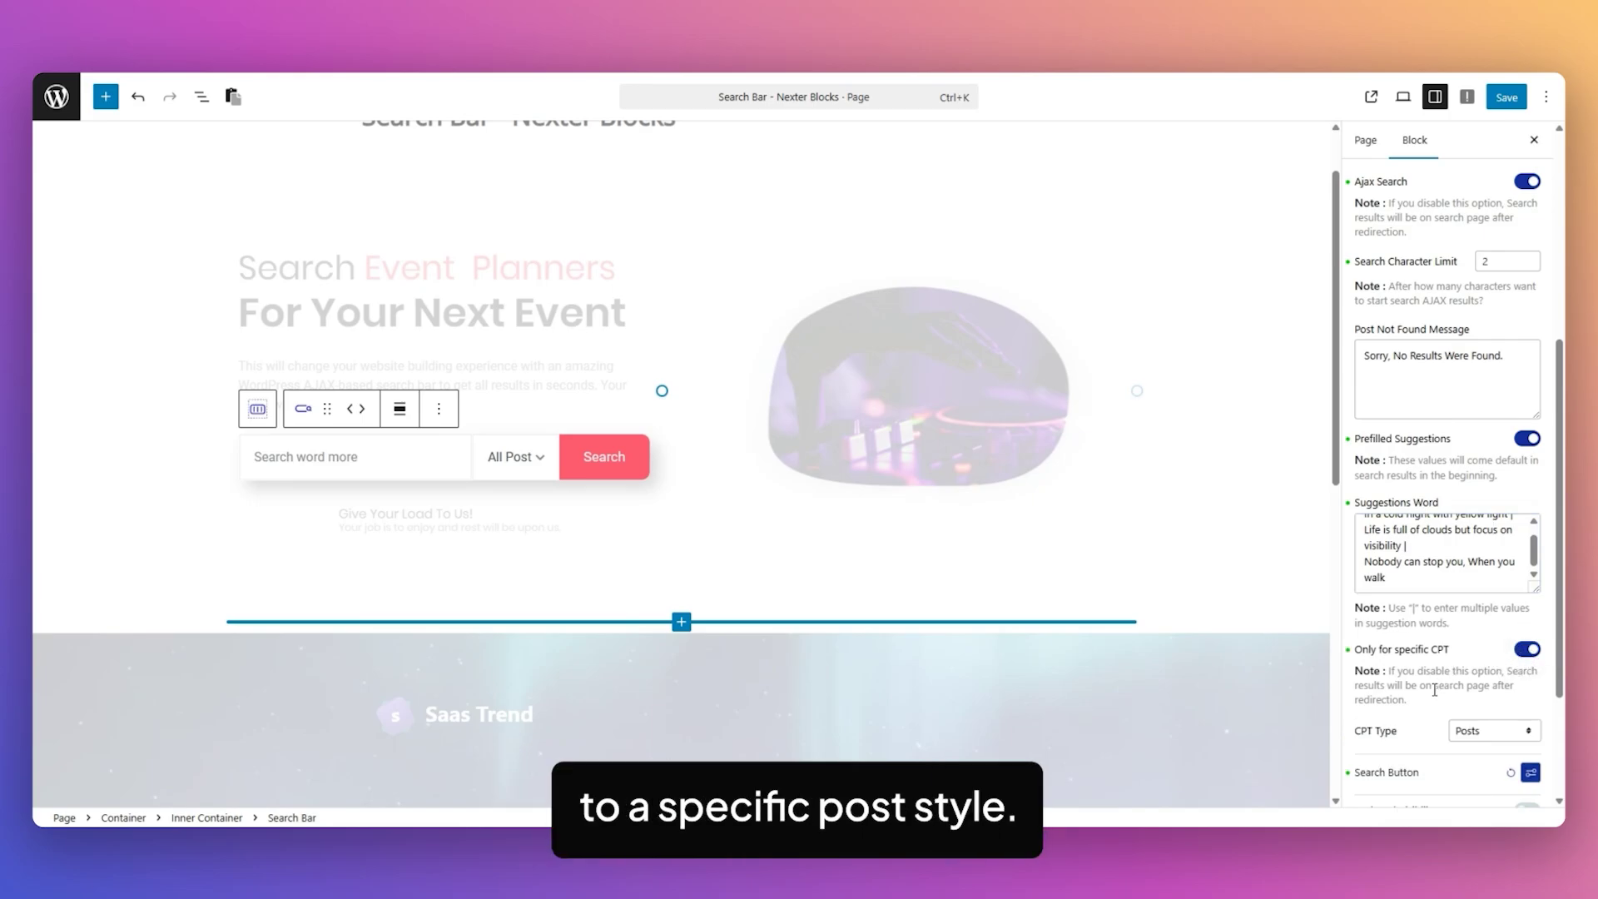
scroll(1426, 705, "down", 2)
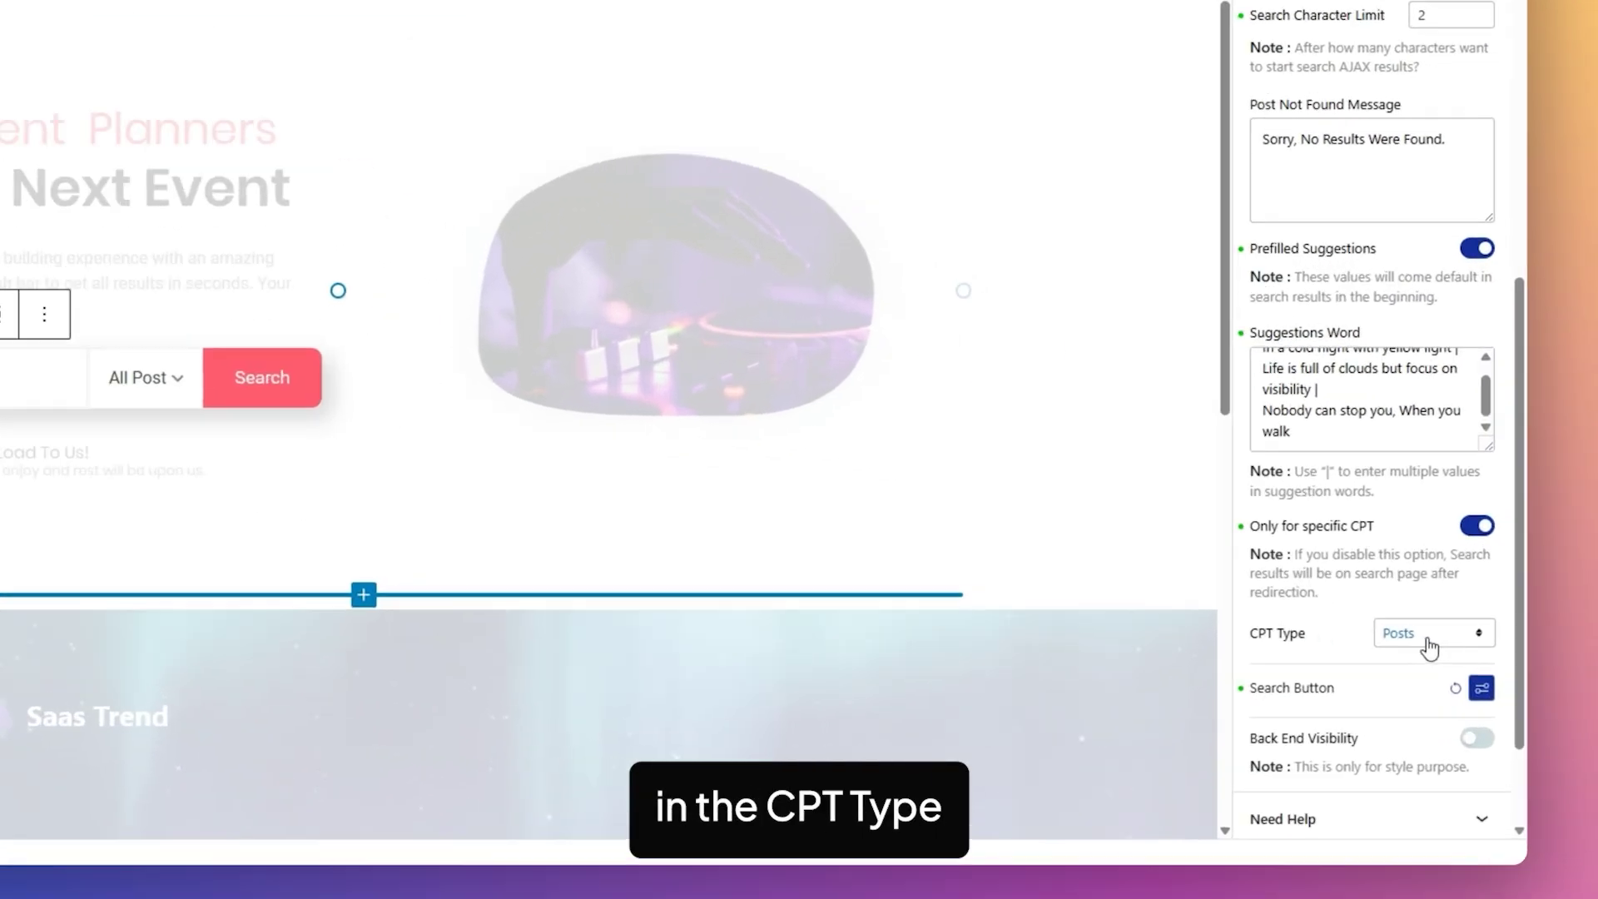
left_click(1428, 639)
key("Escape")
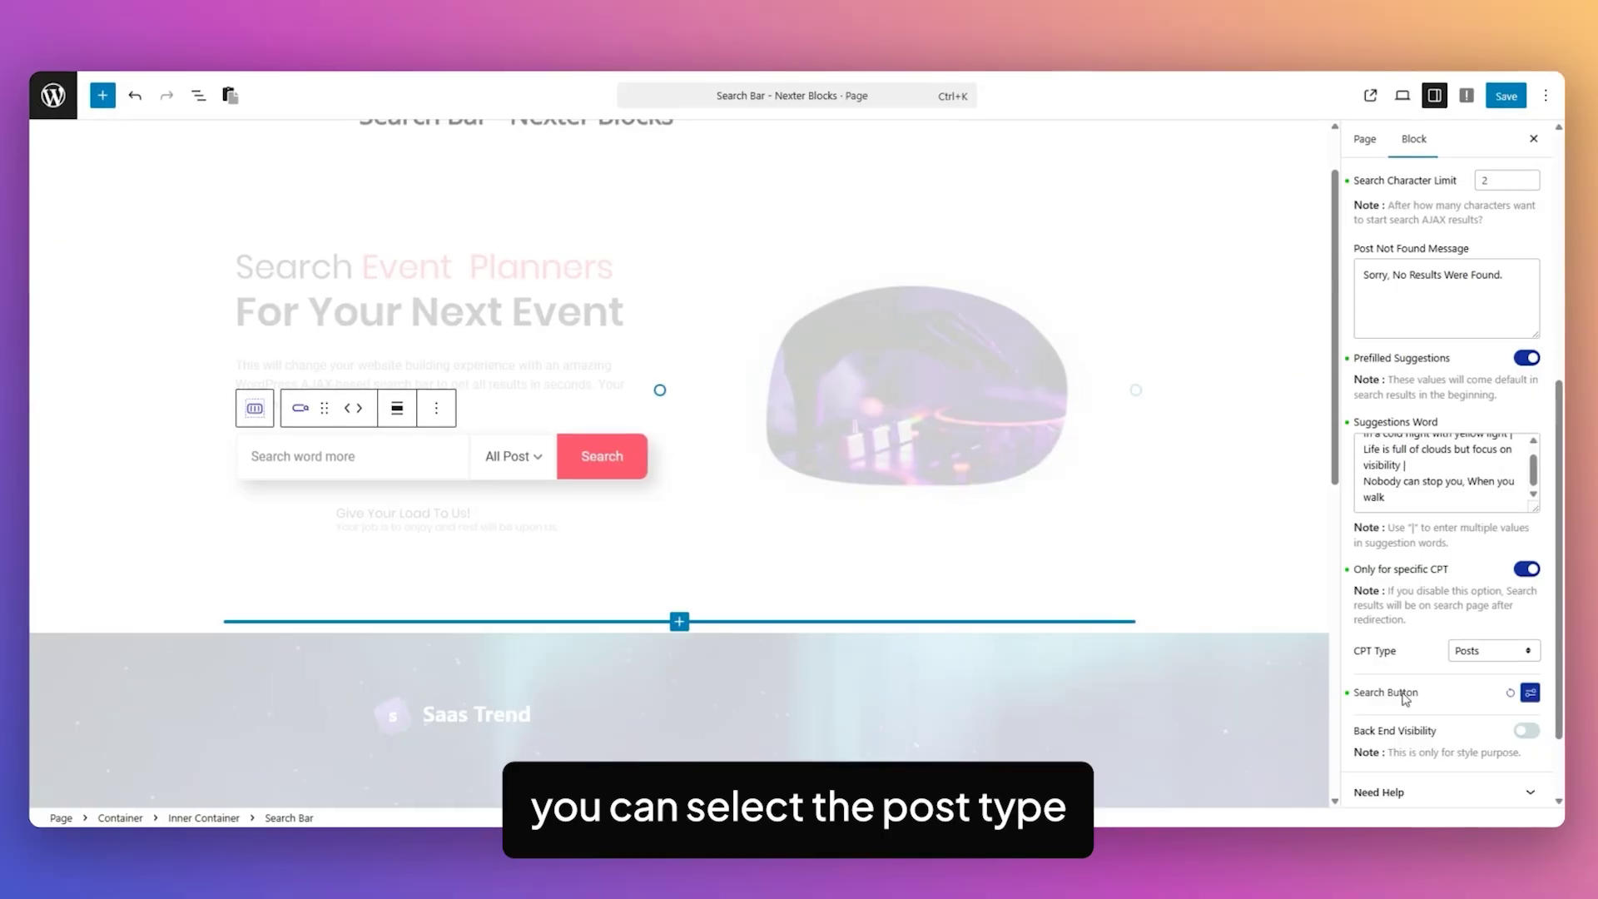
Try hiding the Search Button and enable it again.
left_click(1531, 694)
left_click(1517, 589)
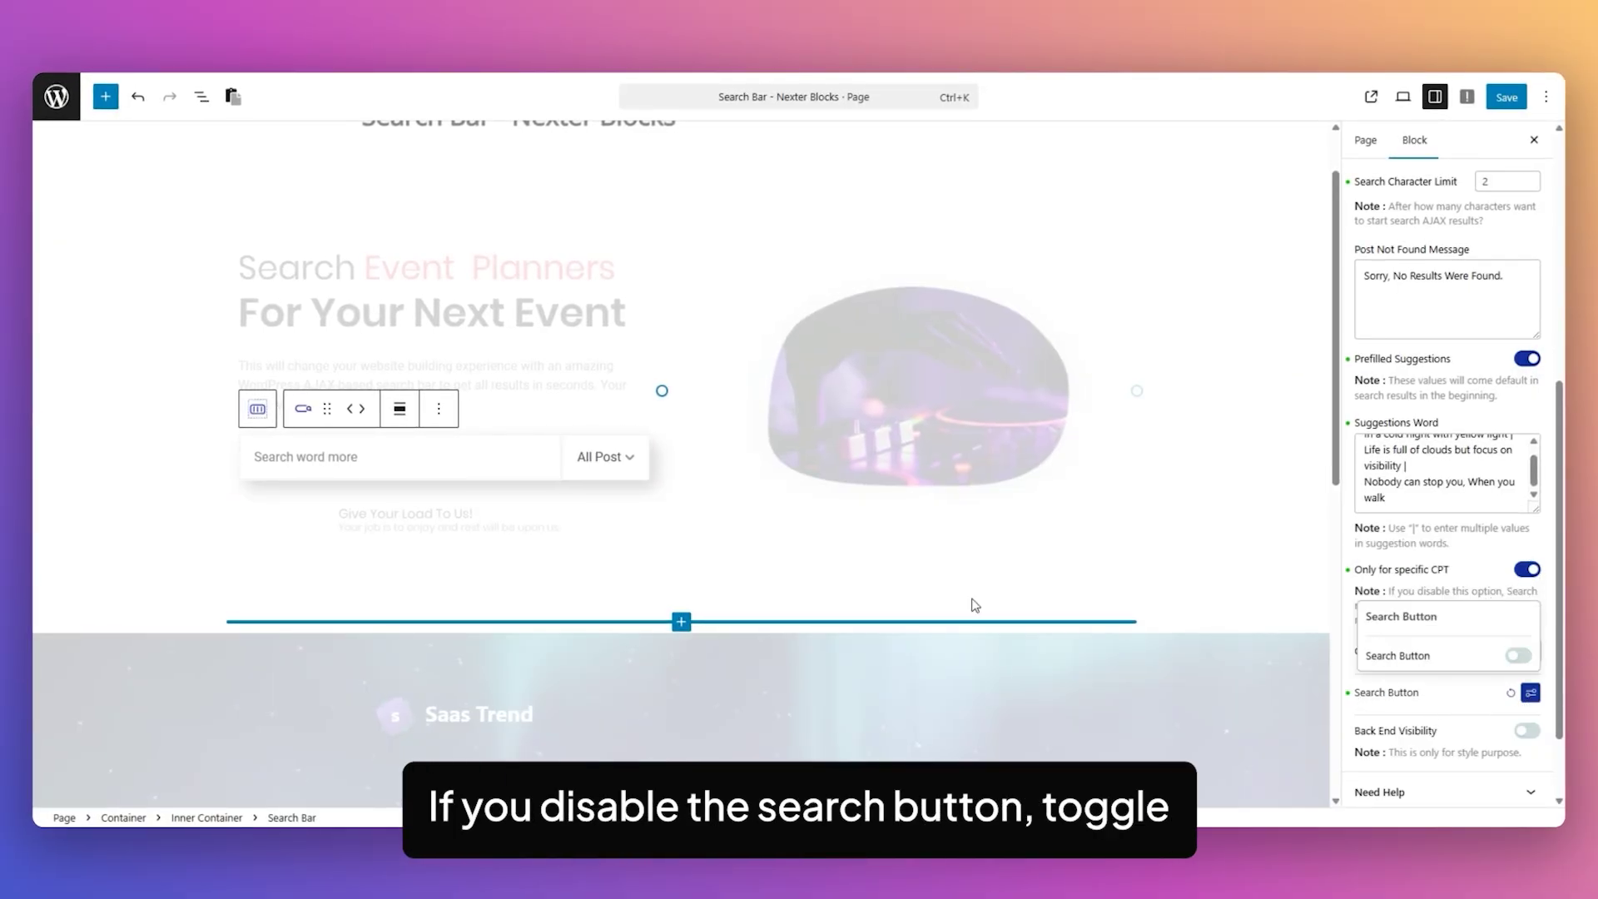
key("ctrl+z")
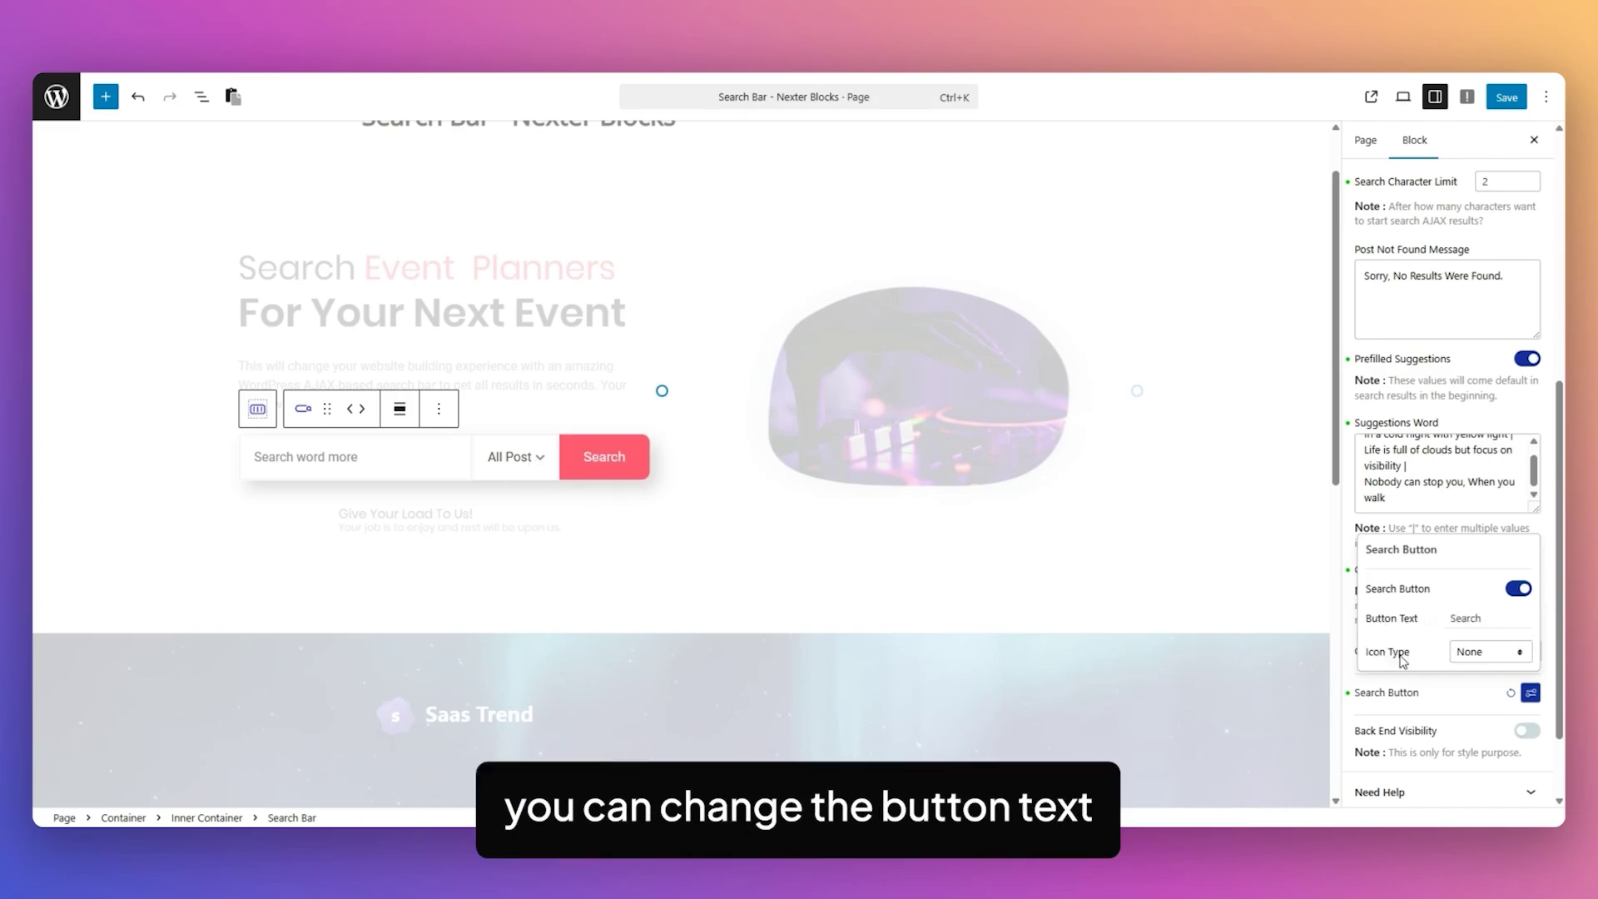
Try the Font Awesome and Image icon types for the search button.
left_click(1465, 653)
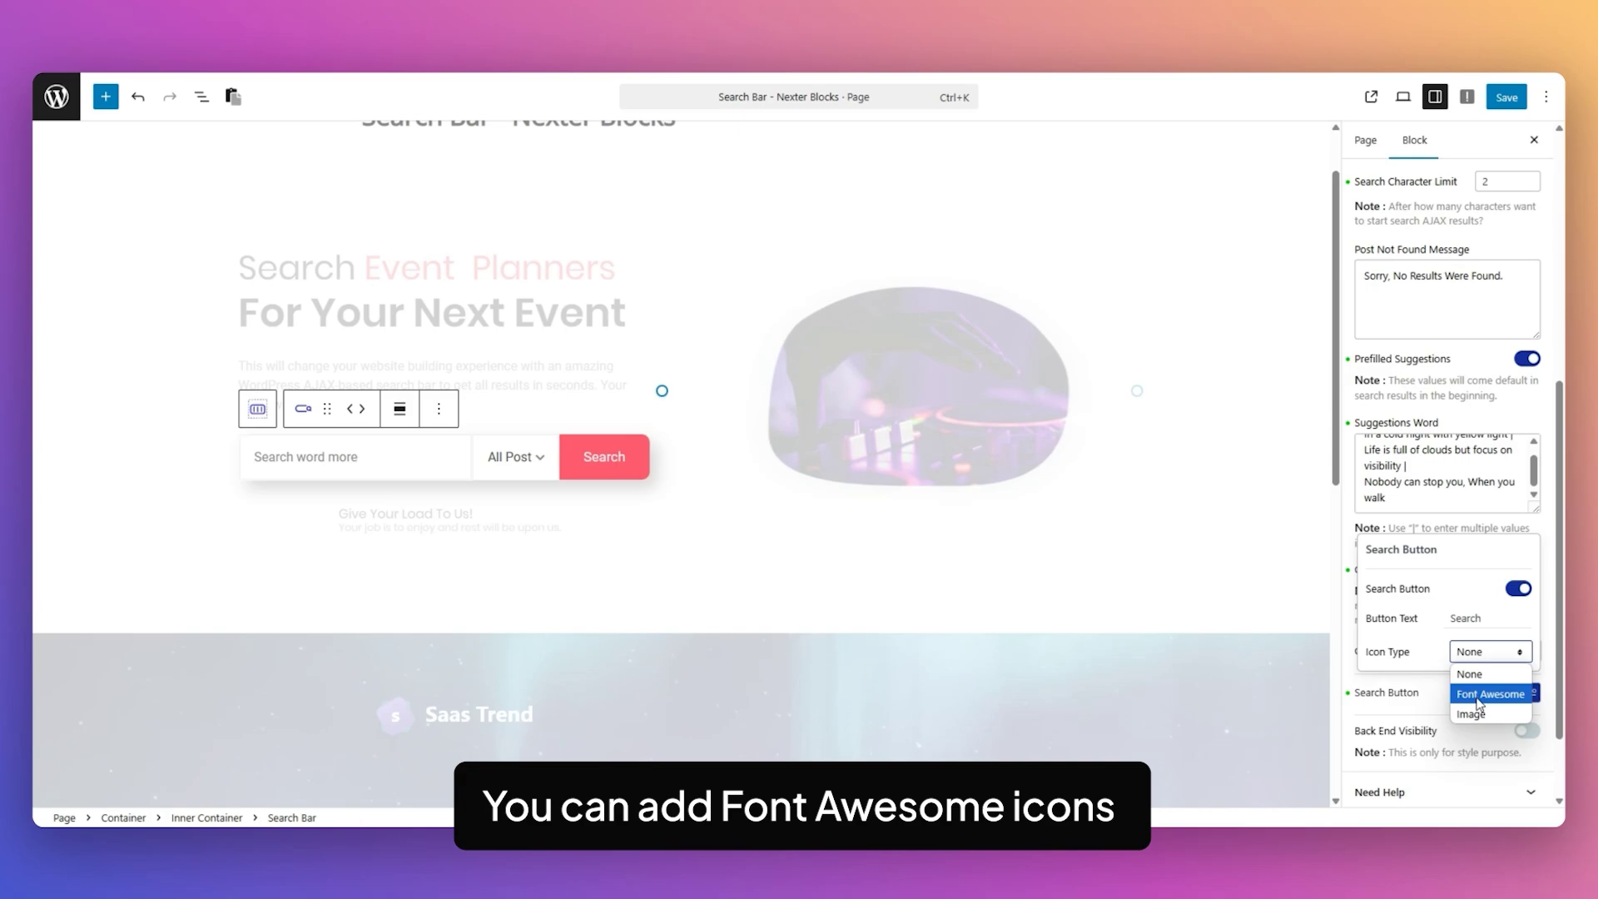
left_click(1502, 694)
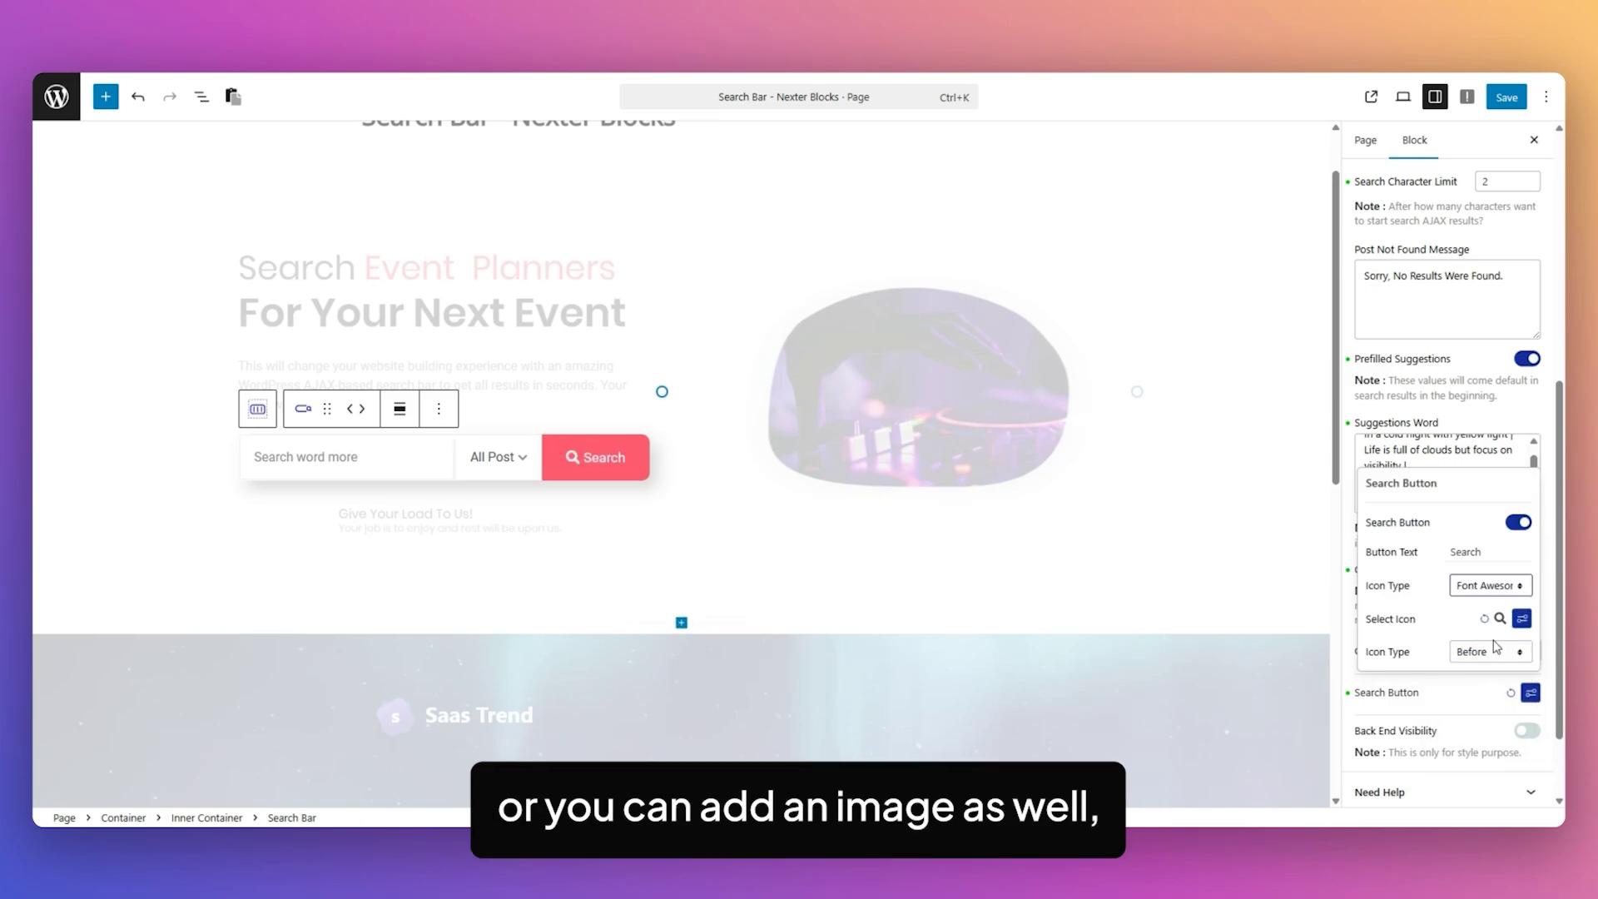
left_click(1496, 583)
left_click(1490, 643)
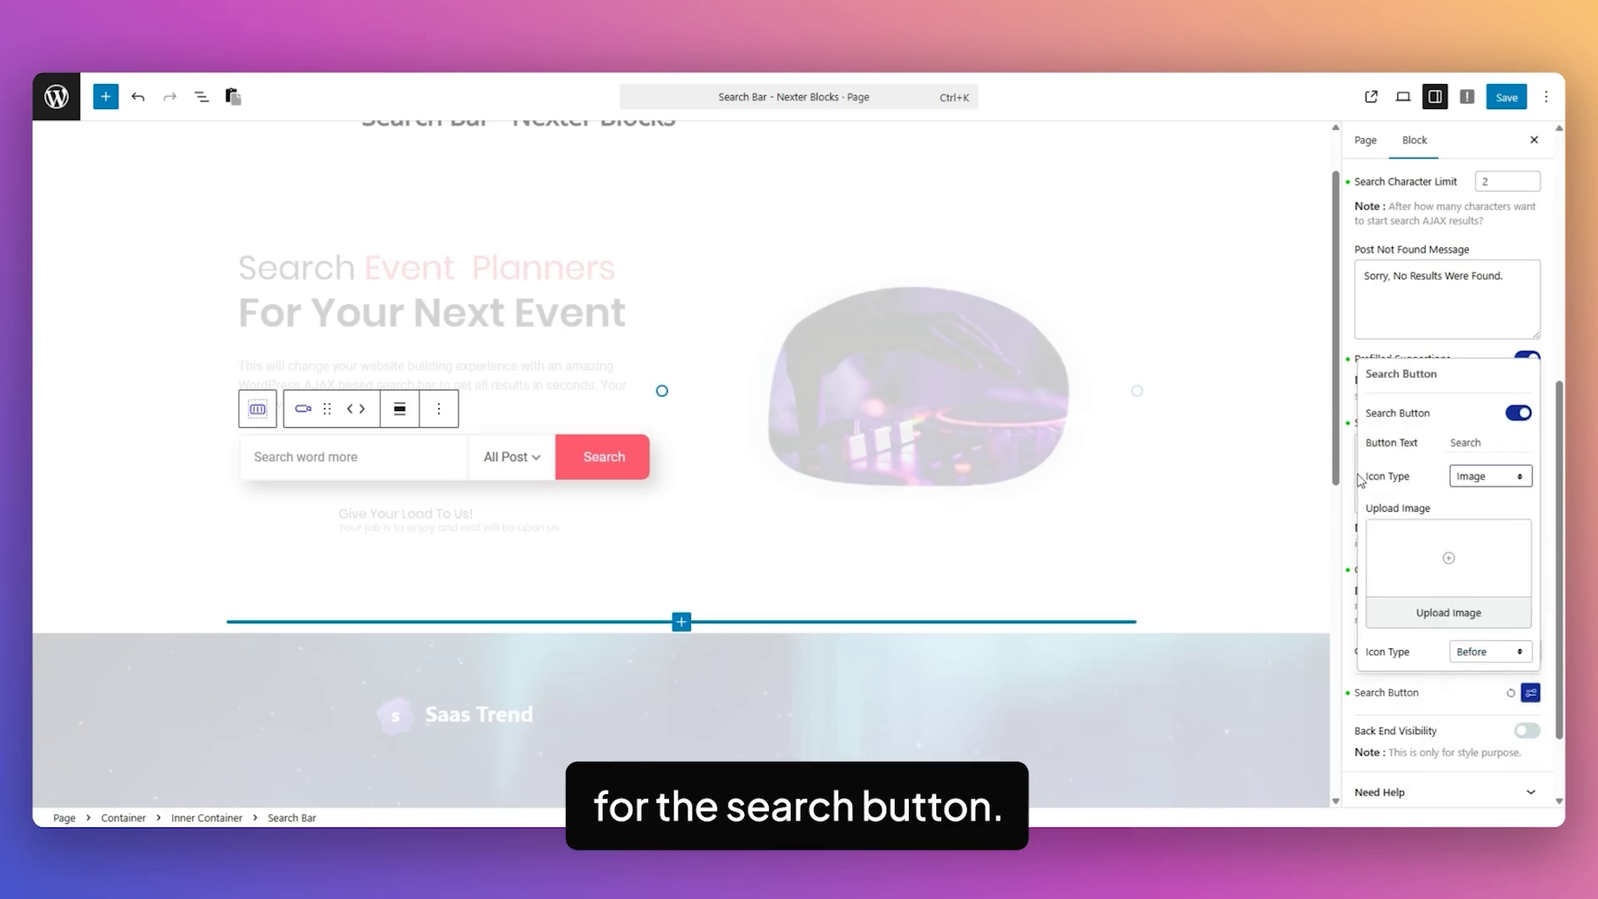
left_click(1373, 743)
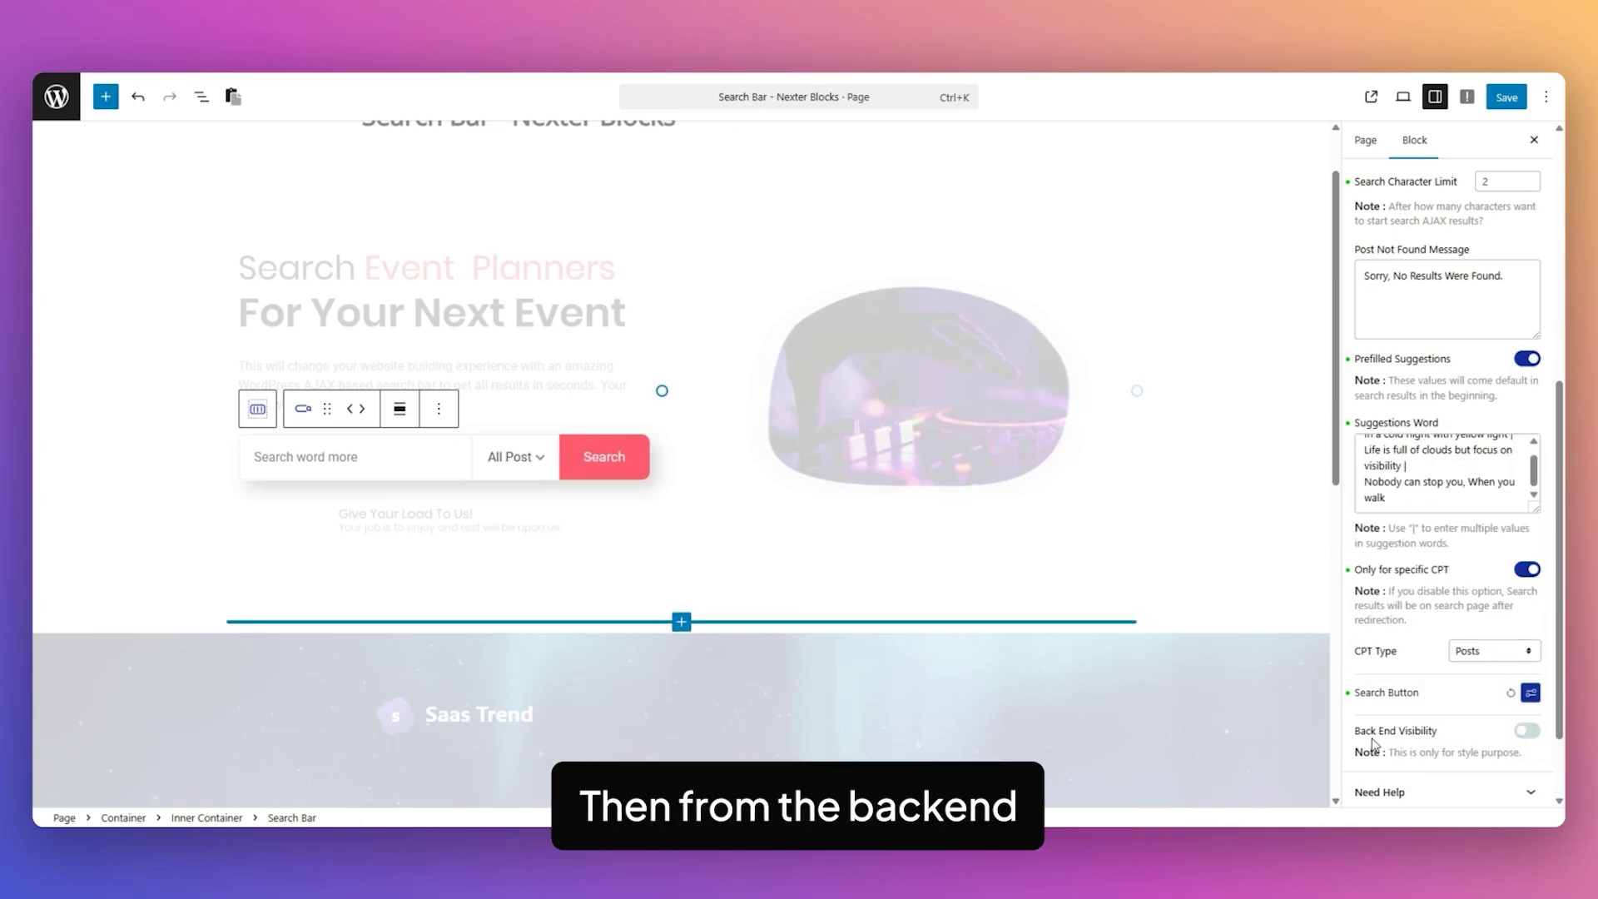
Turn on Back End Visibility to preview the search results area in the editor.
left_click(1529, 733)
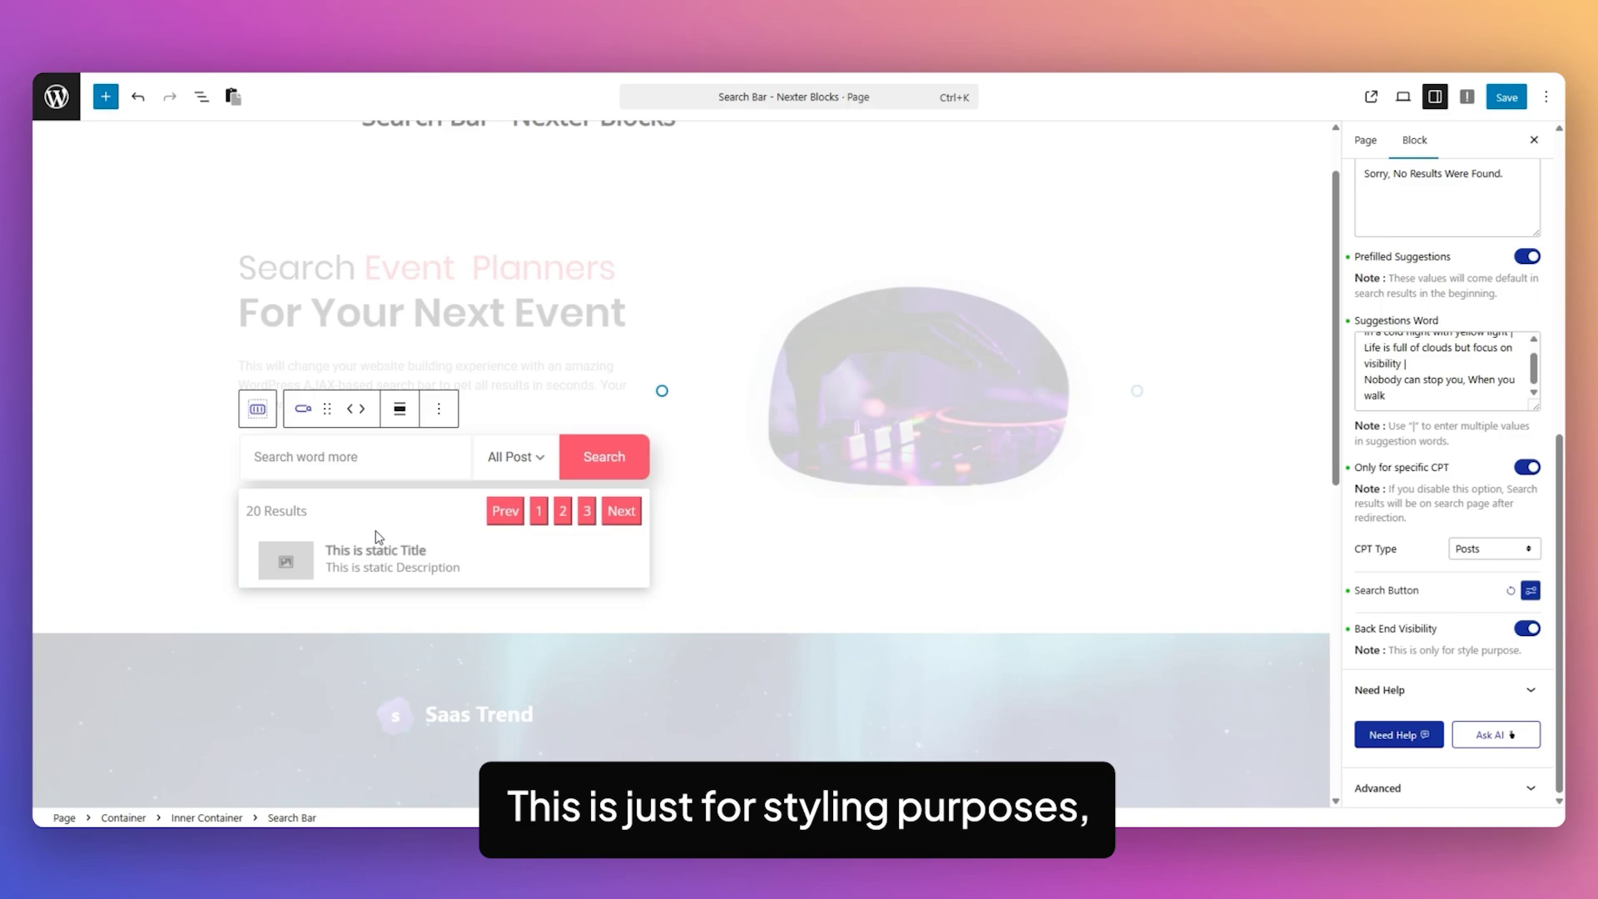
Enable custom typography in the search bar's Label style and view the global typography presets.
left_click(1447, 268)
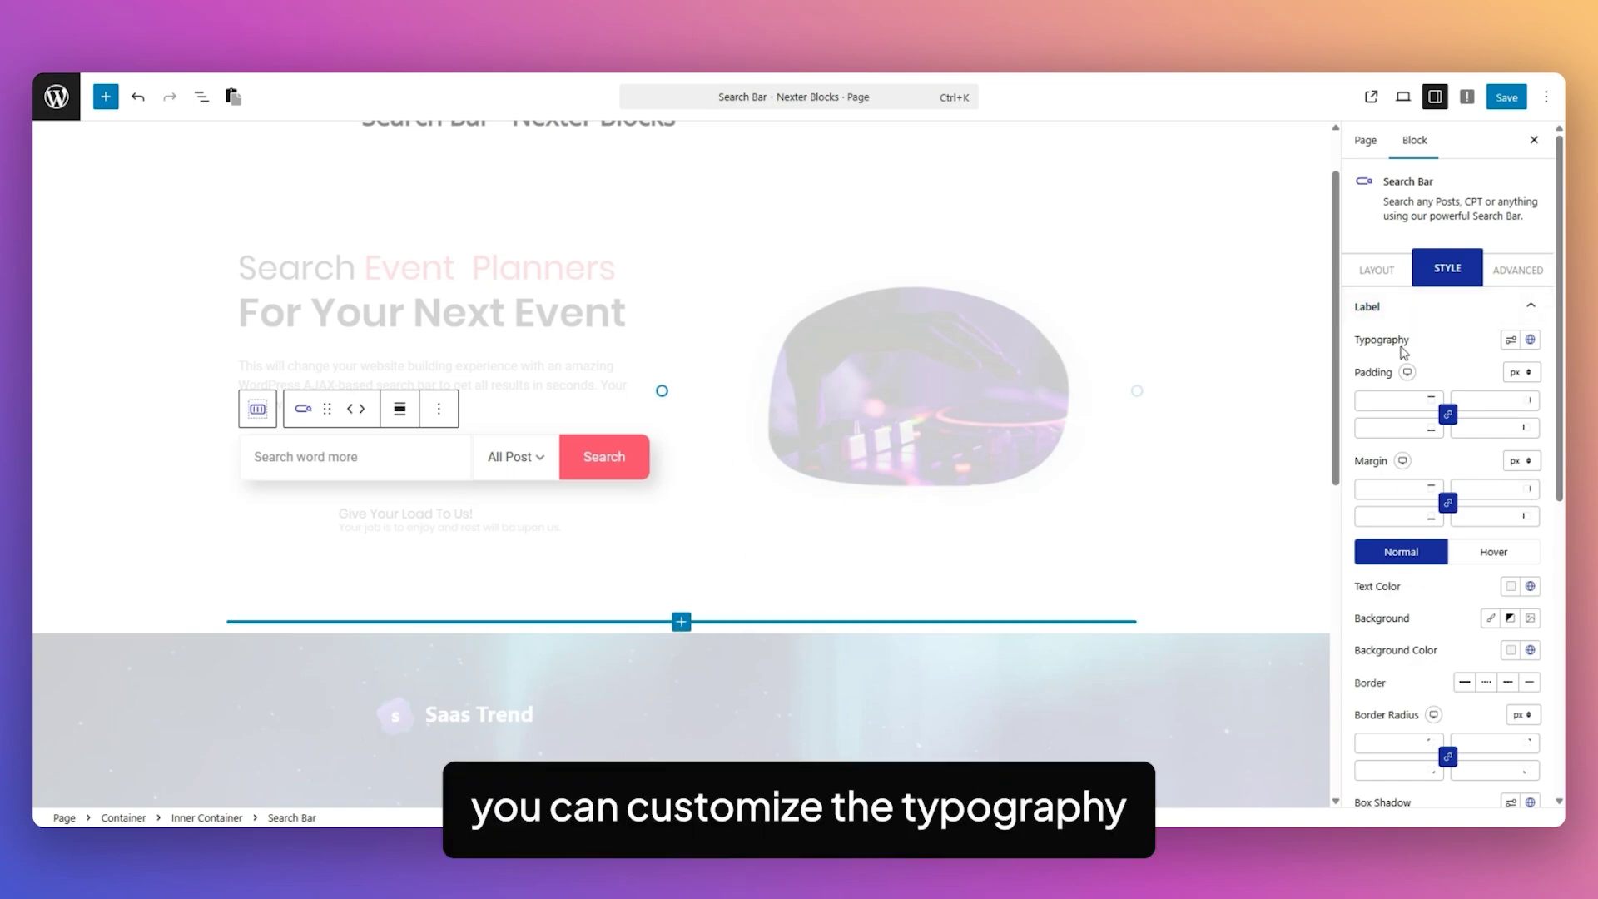
left_click(1510, 341)
left_click(1529, 341)
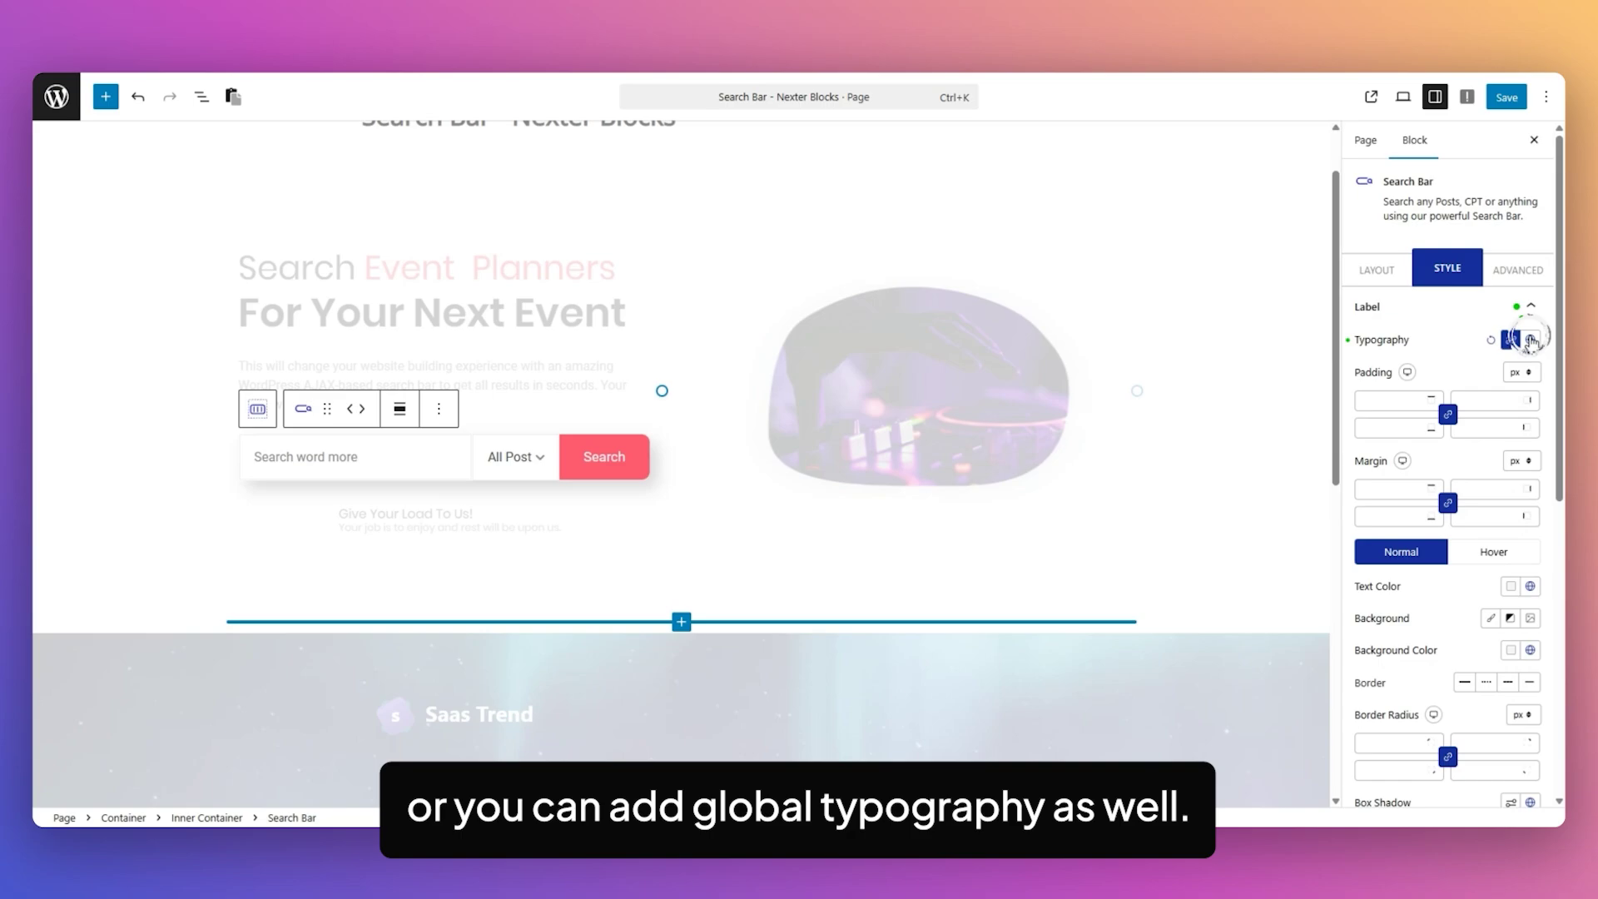
left_click(1440, 300)
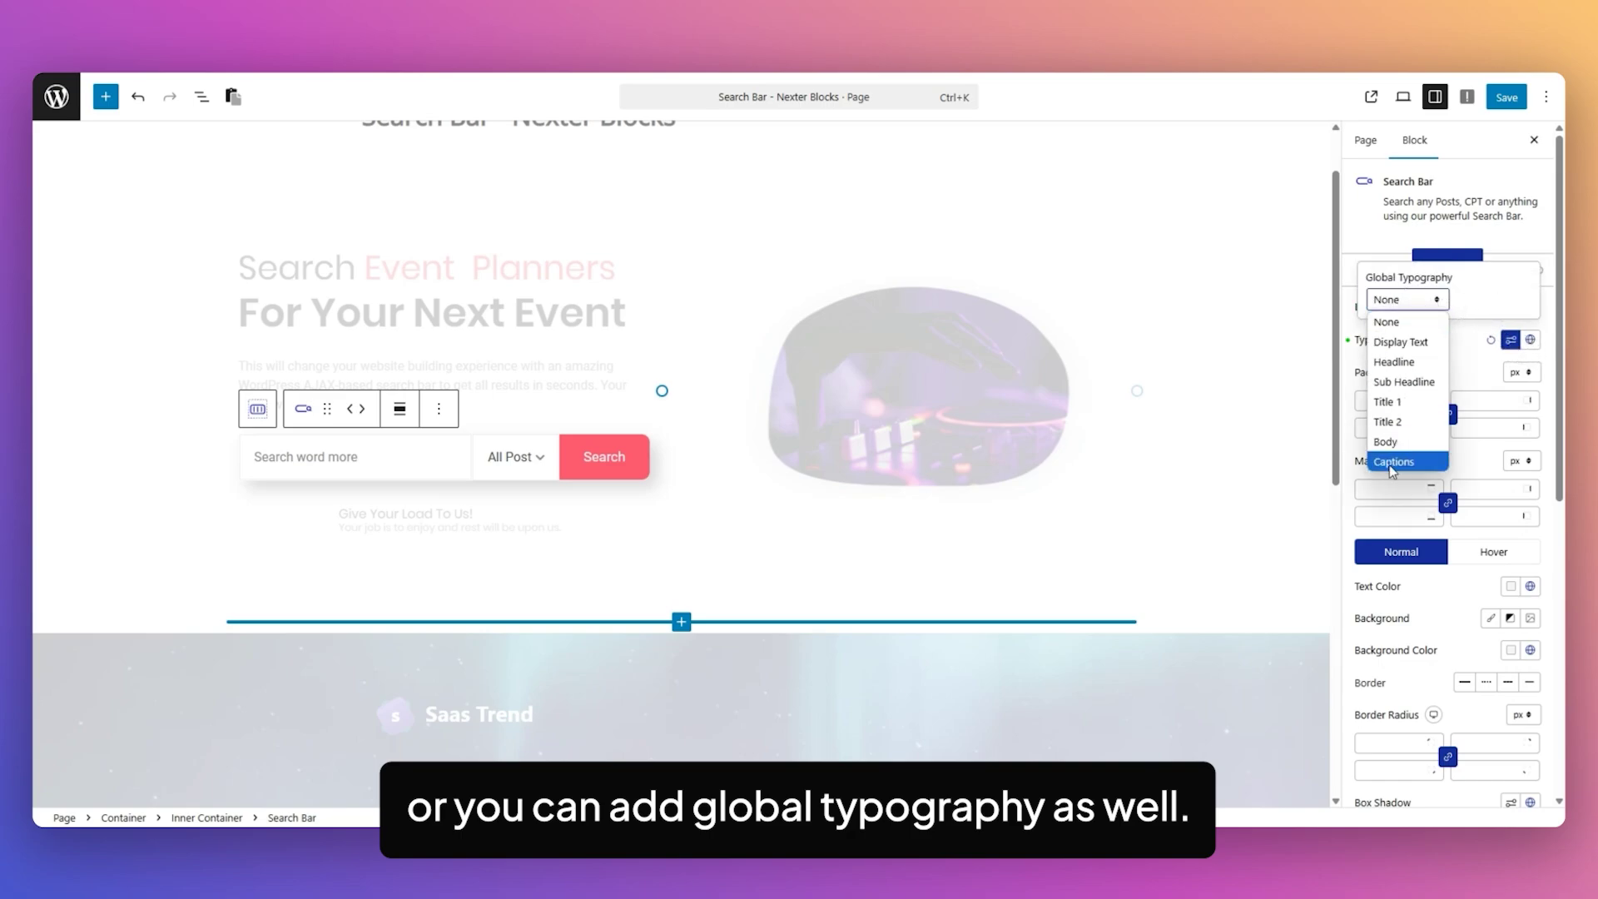
left_click(1406, 417)
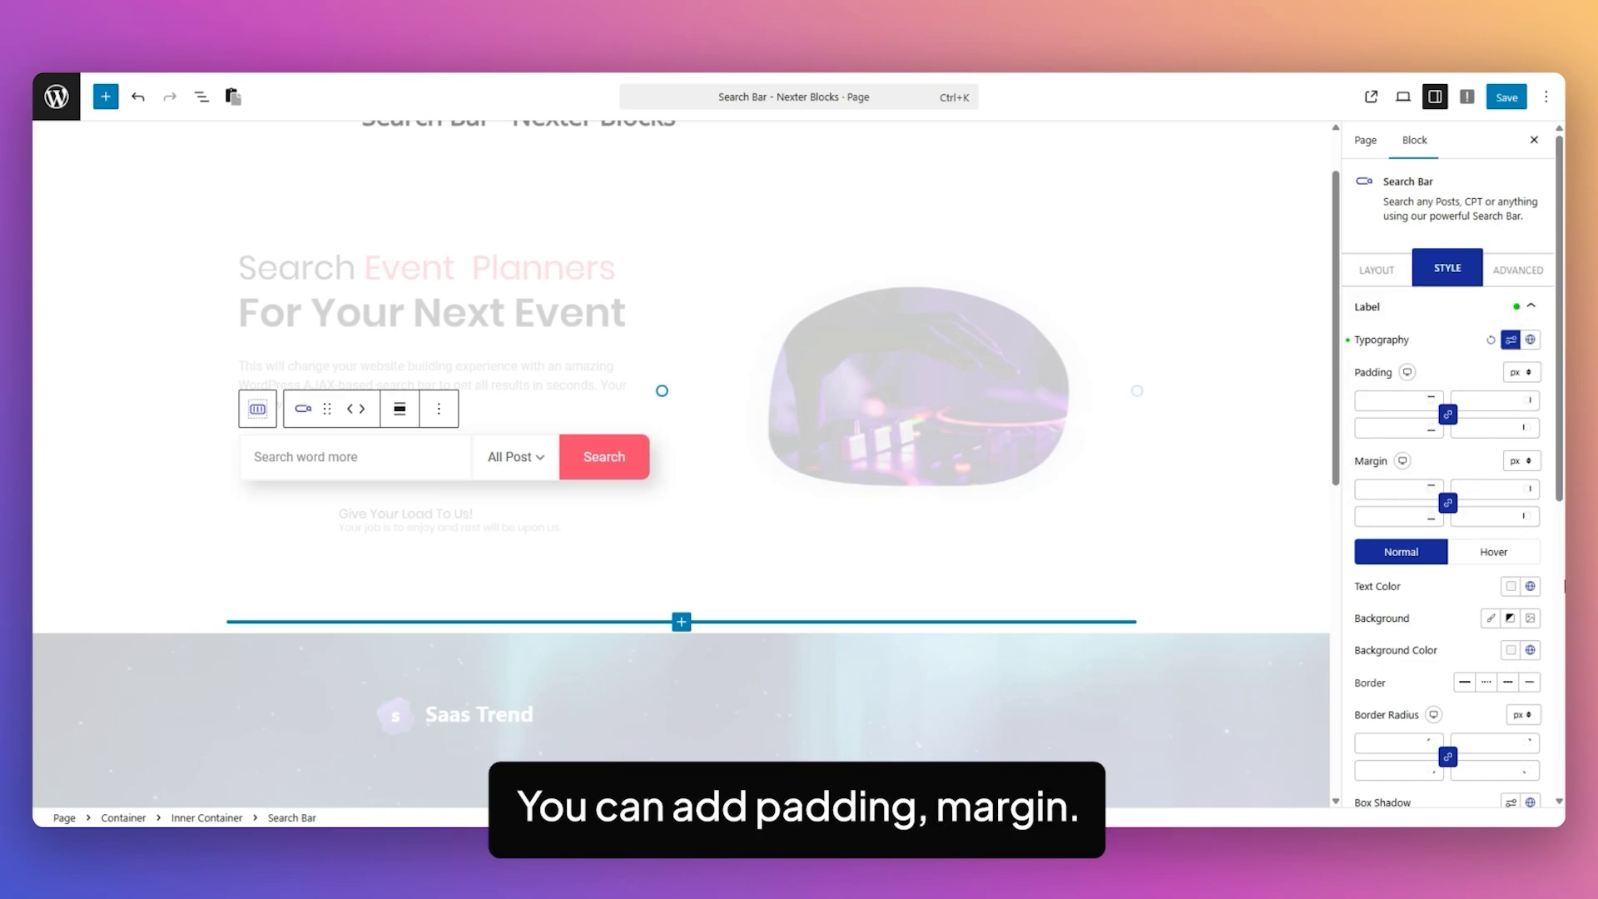
Try the gradient and image backgrounds for the Label style and set its background type to solid color.
scroll(1363, 507, "down", 2)
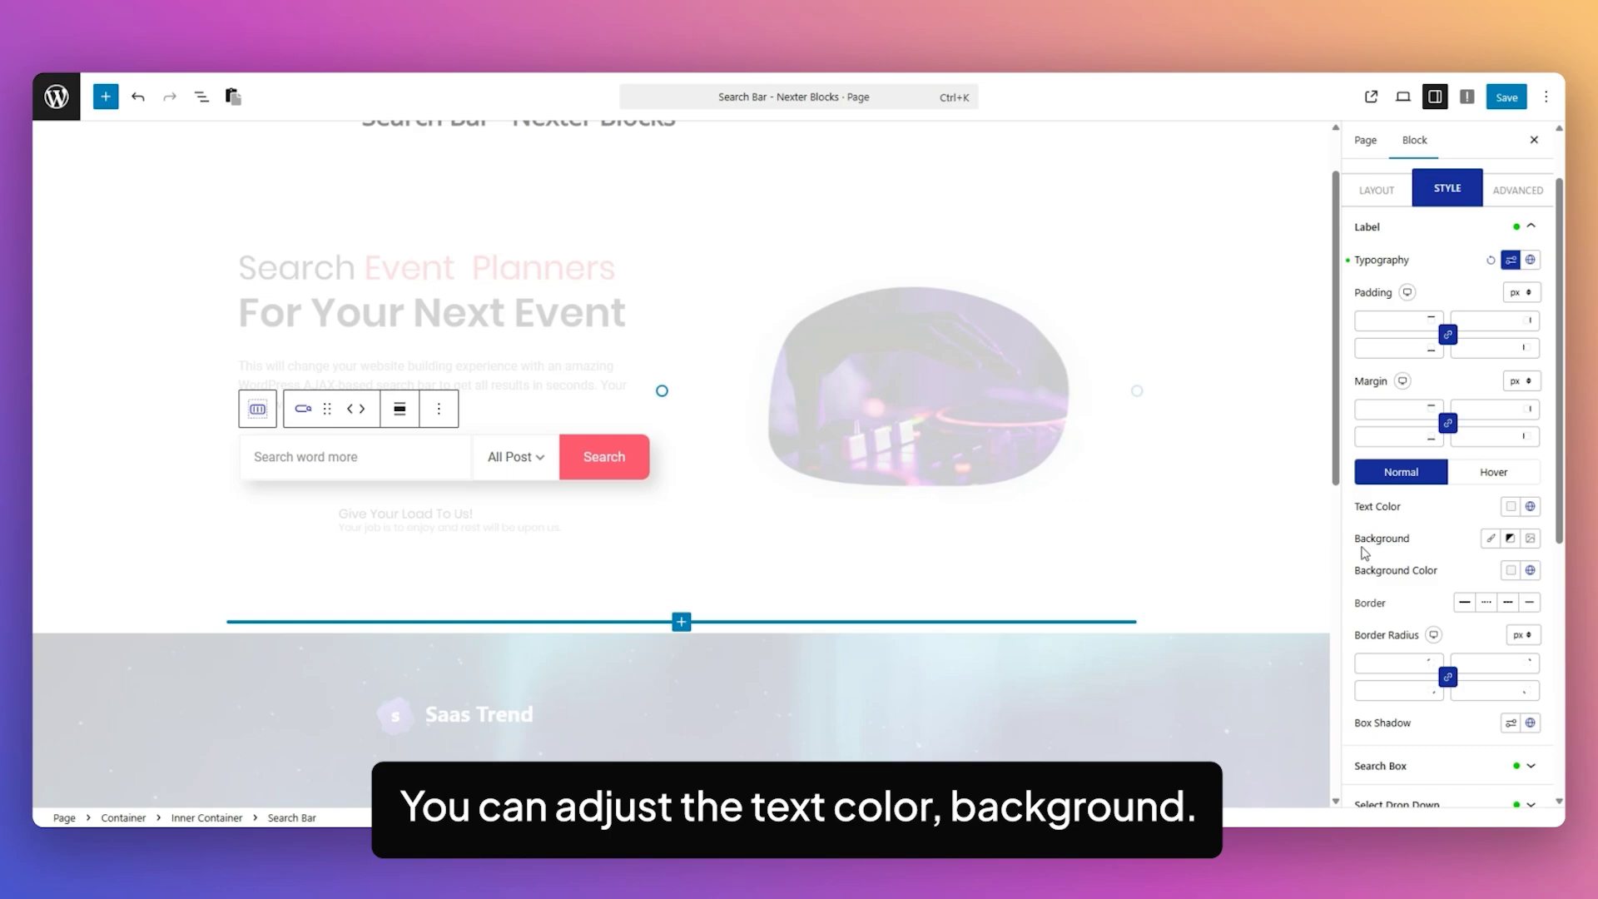
left_click(1510, 539)
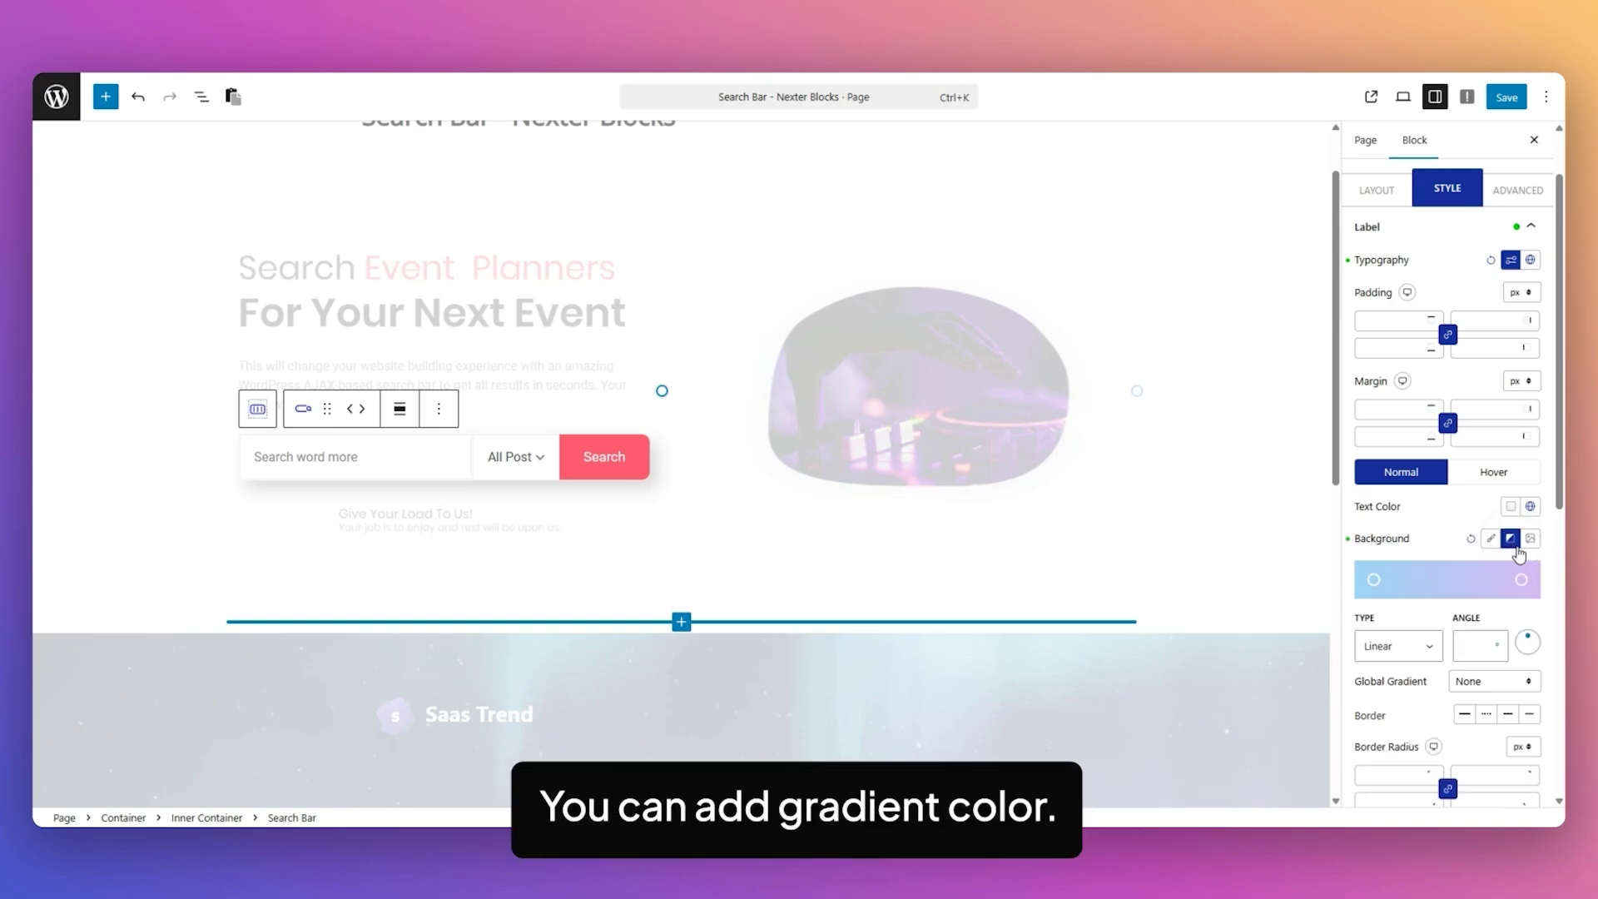
left_click(1529, 539)
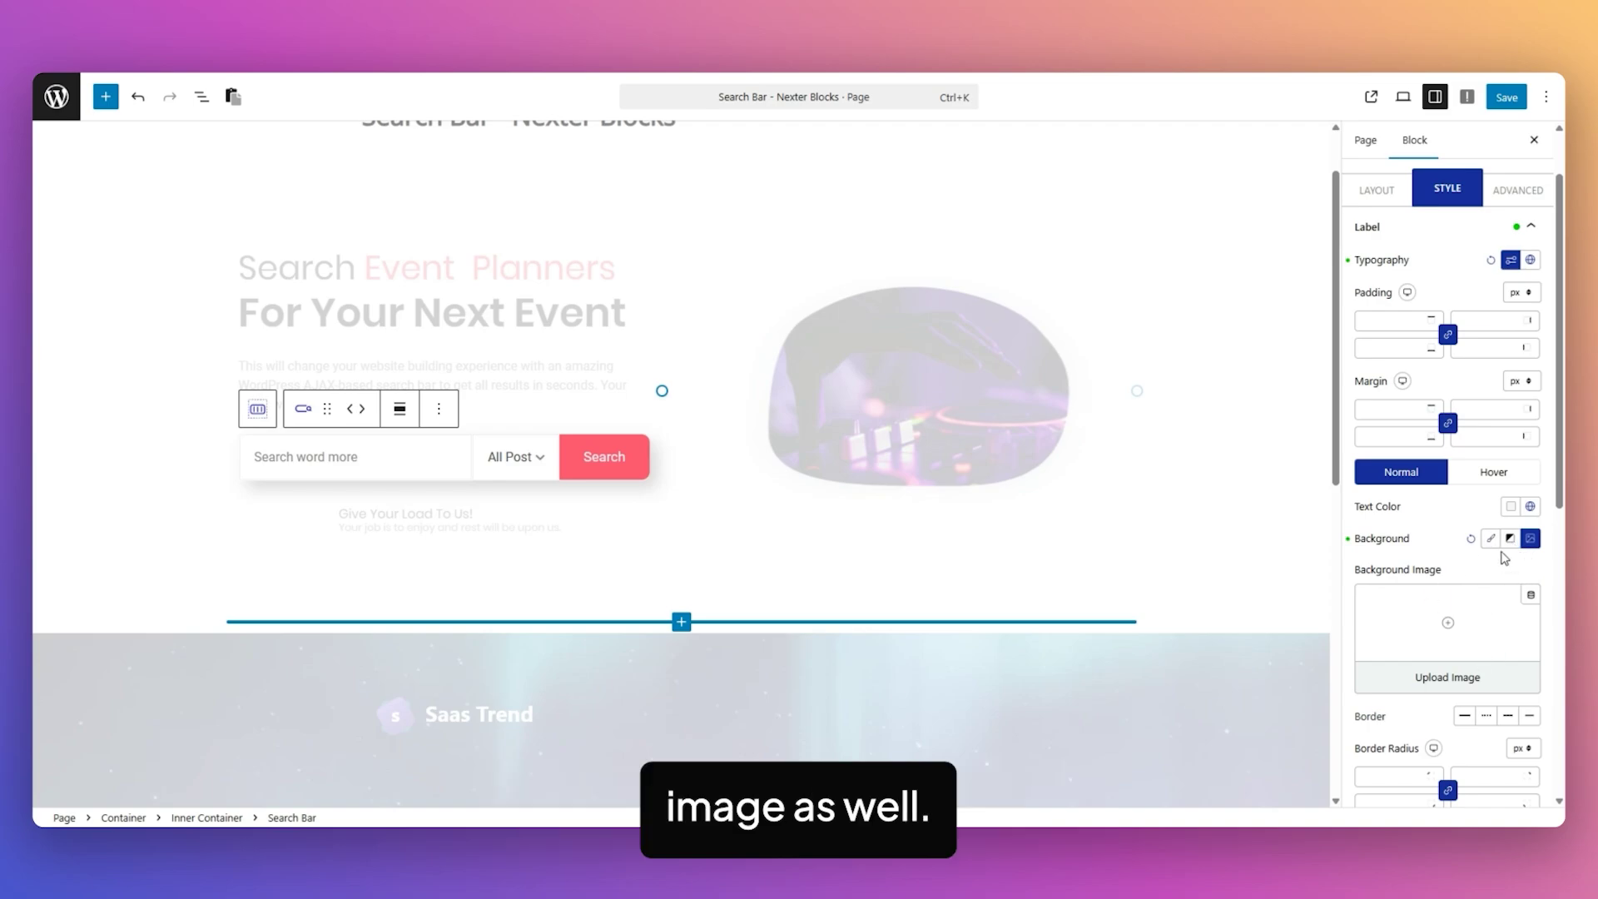
left_click(1490, 539)
scroll(1418, 601, "down", 2)
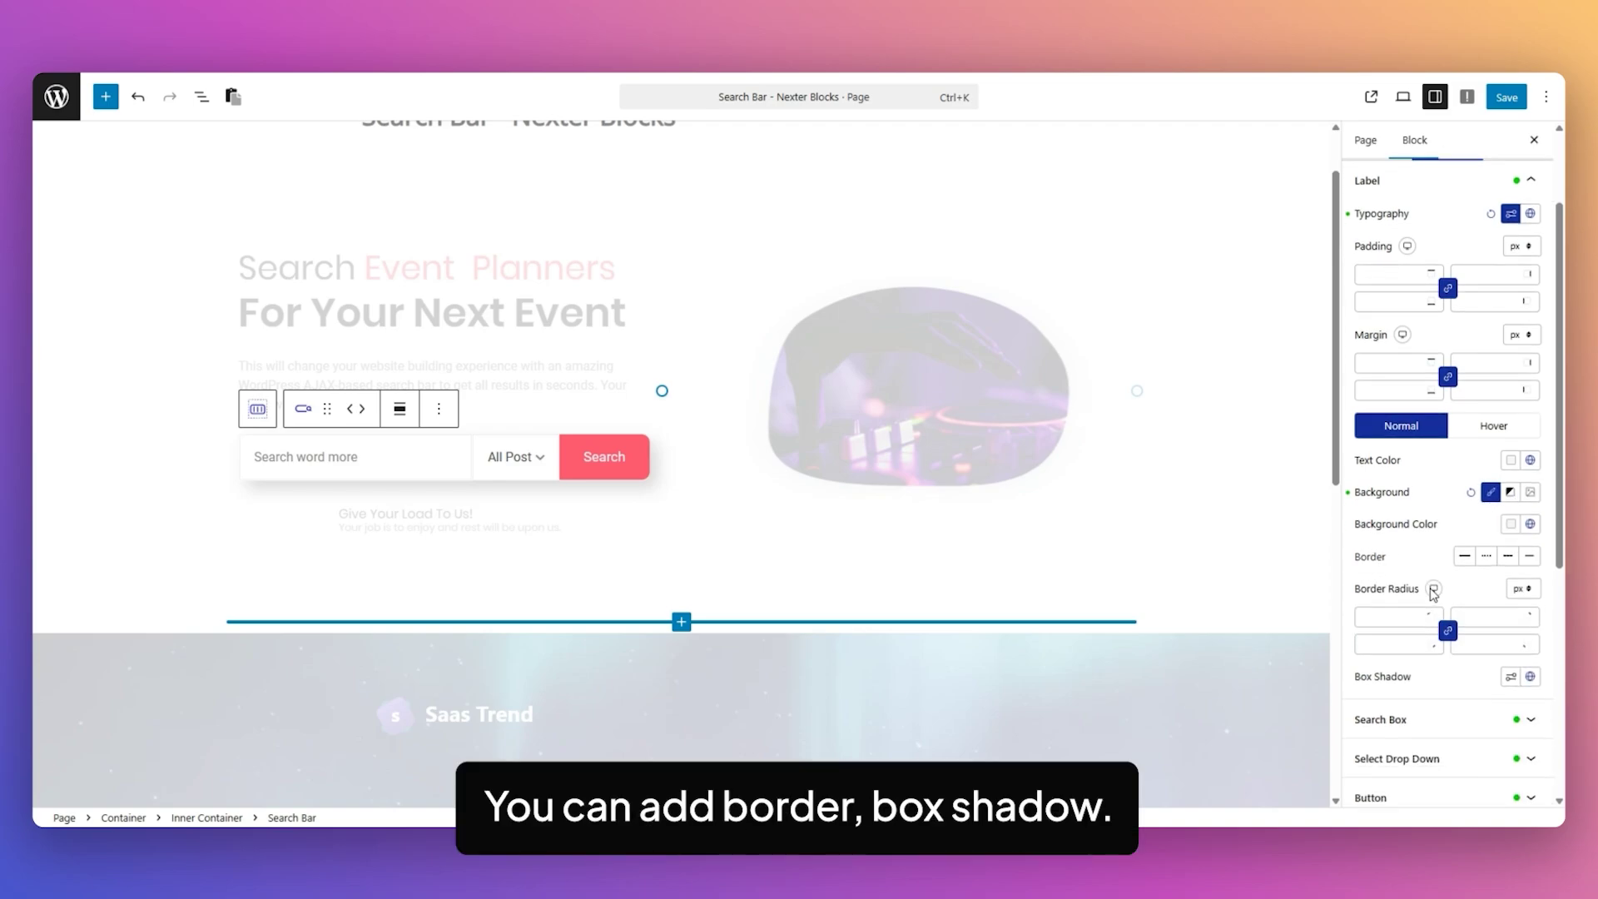
View the Label style's Hover state settings and return to the Normal state.
scroll(1448, 560, "up", 2)
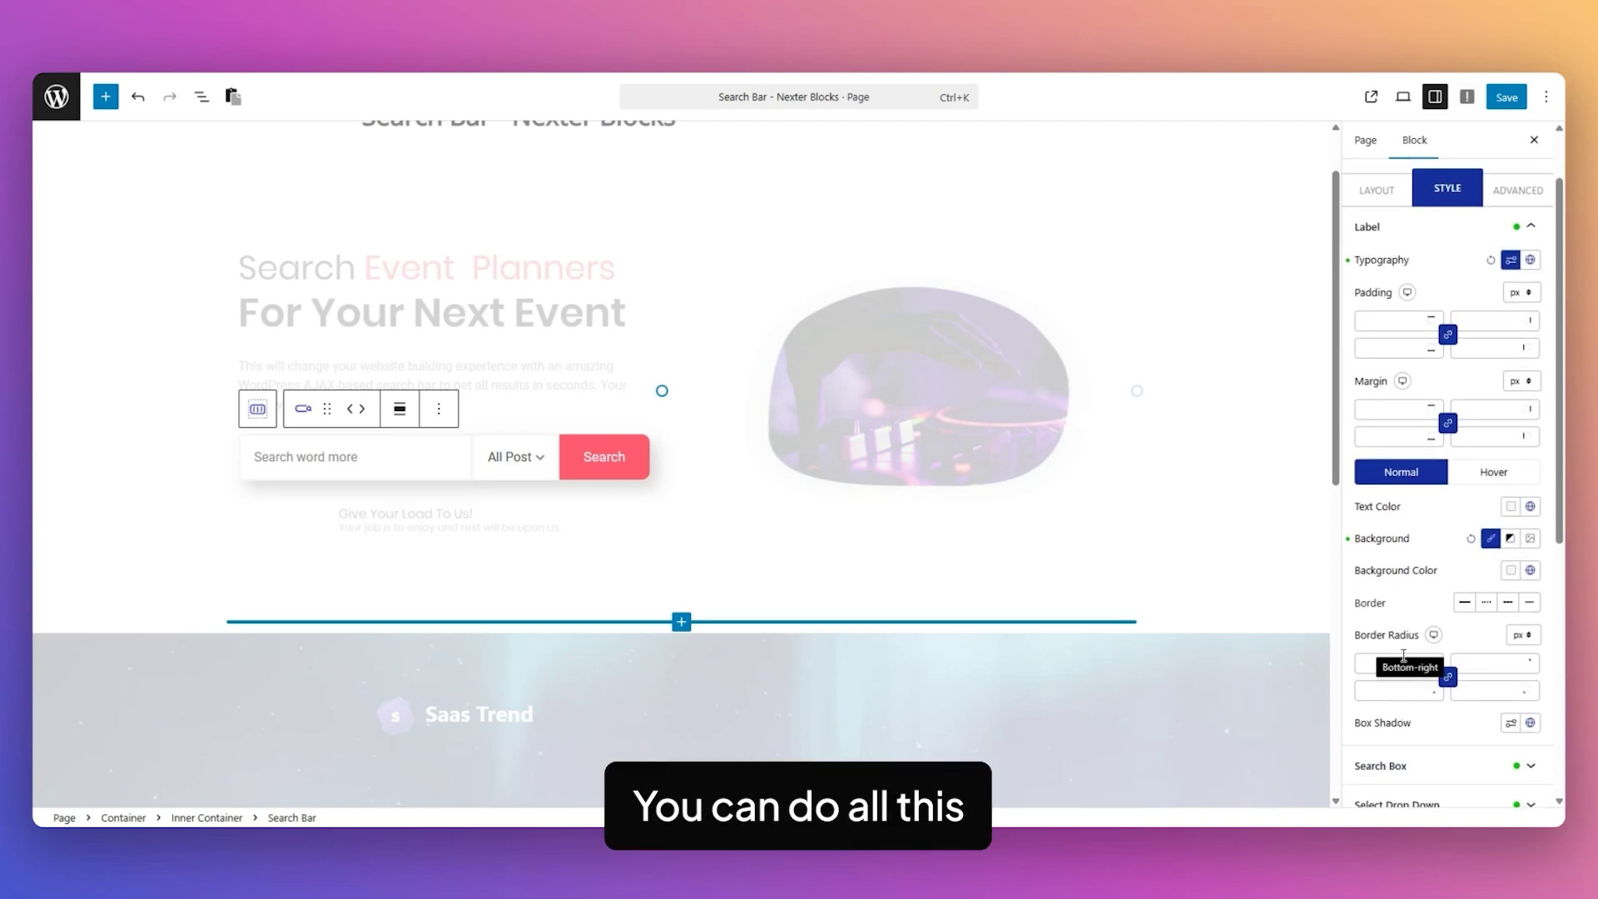
left_click(1493, 471)
left_click(1428, 481)
Open the Search Box style settings and view its typography, Ajax Close/Spinner and padding options.
scroll(1428, 516, "down", 4)
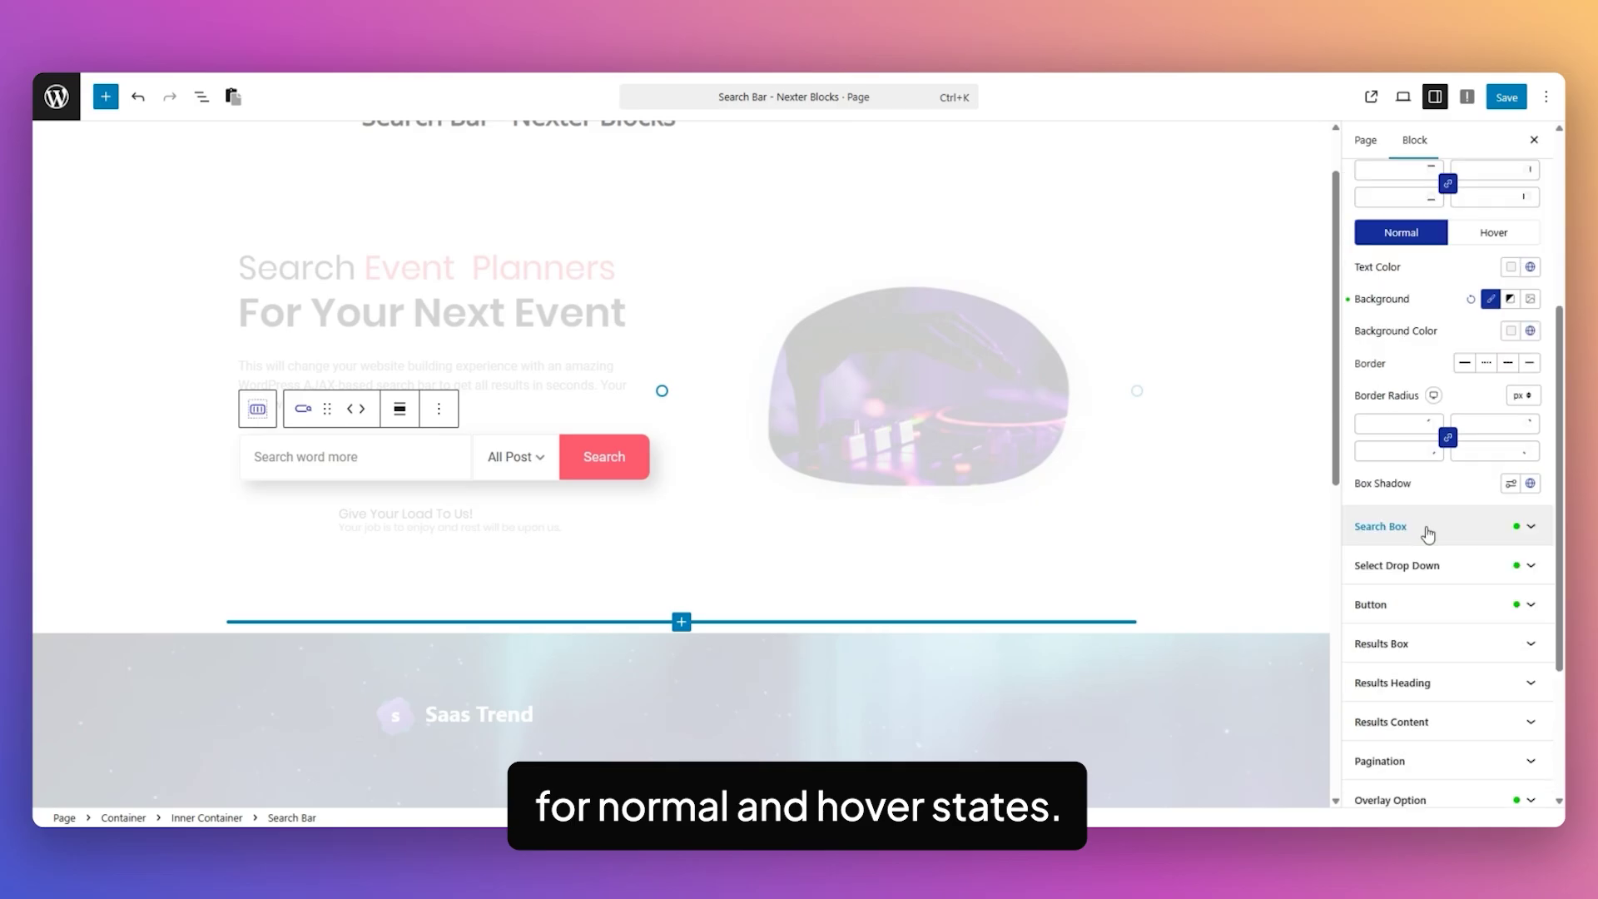
left_click(1428, 526)
scroll(1484, 510, "up", 4)
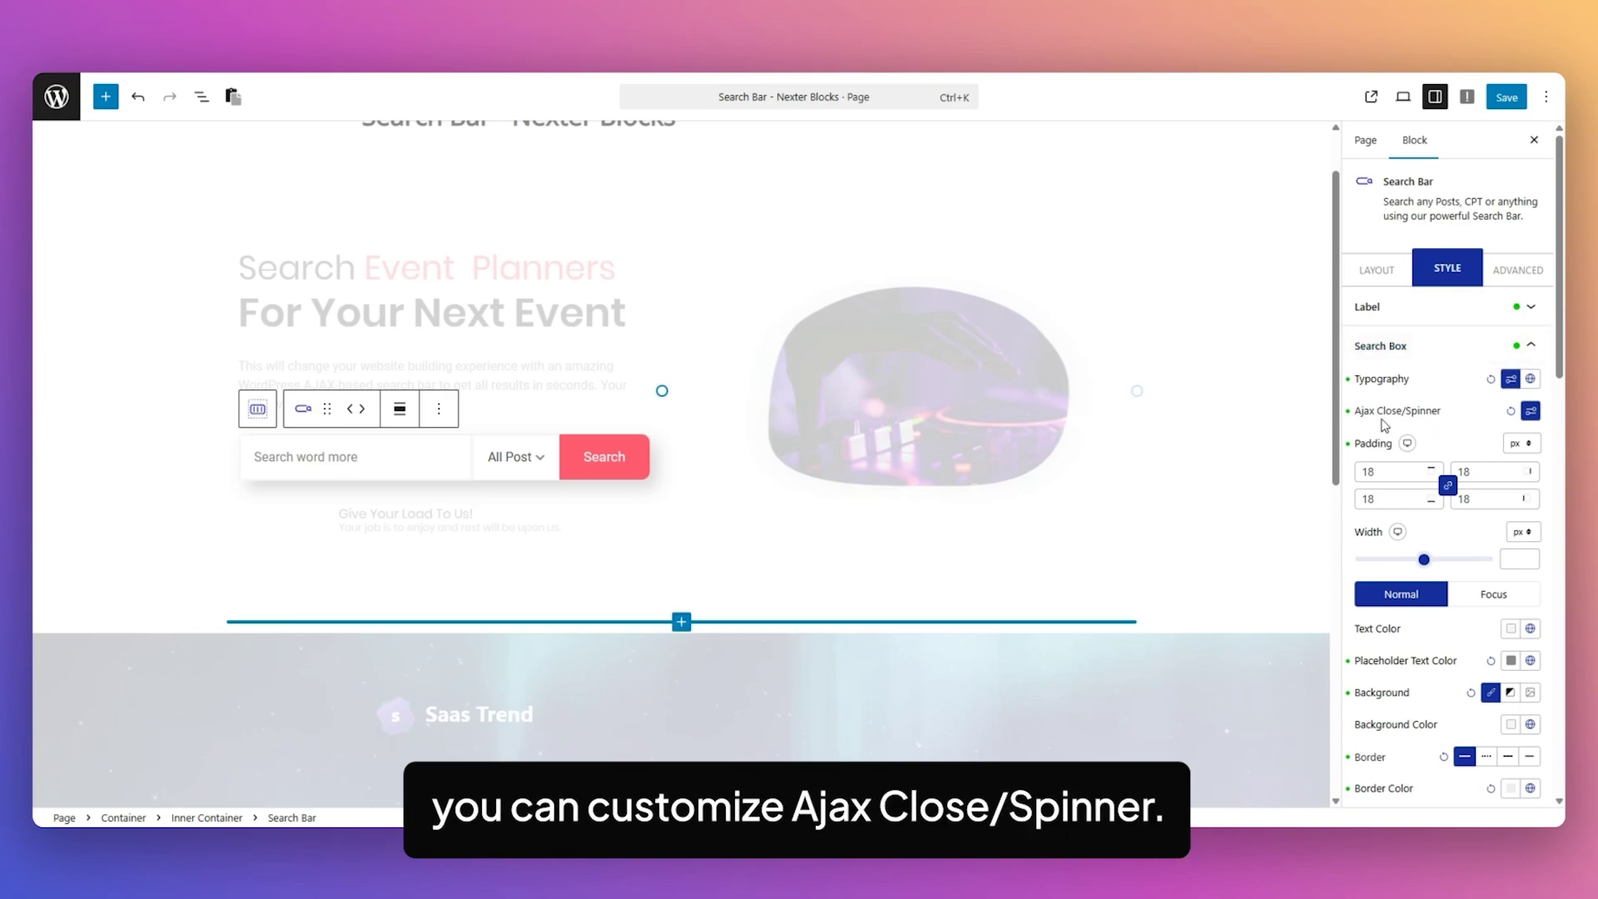
View the Search Box's Ajax Close/Spinner options, its text, border and shadow settings, and its Focus state settings.
left_click(1530, 410)
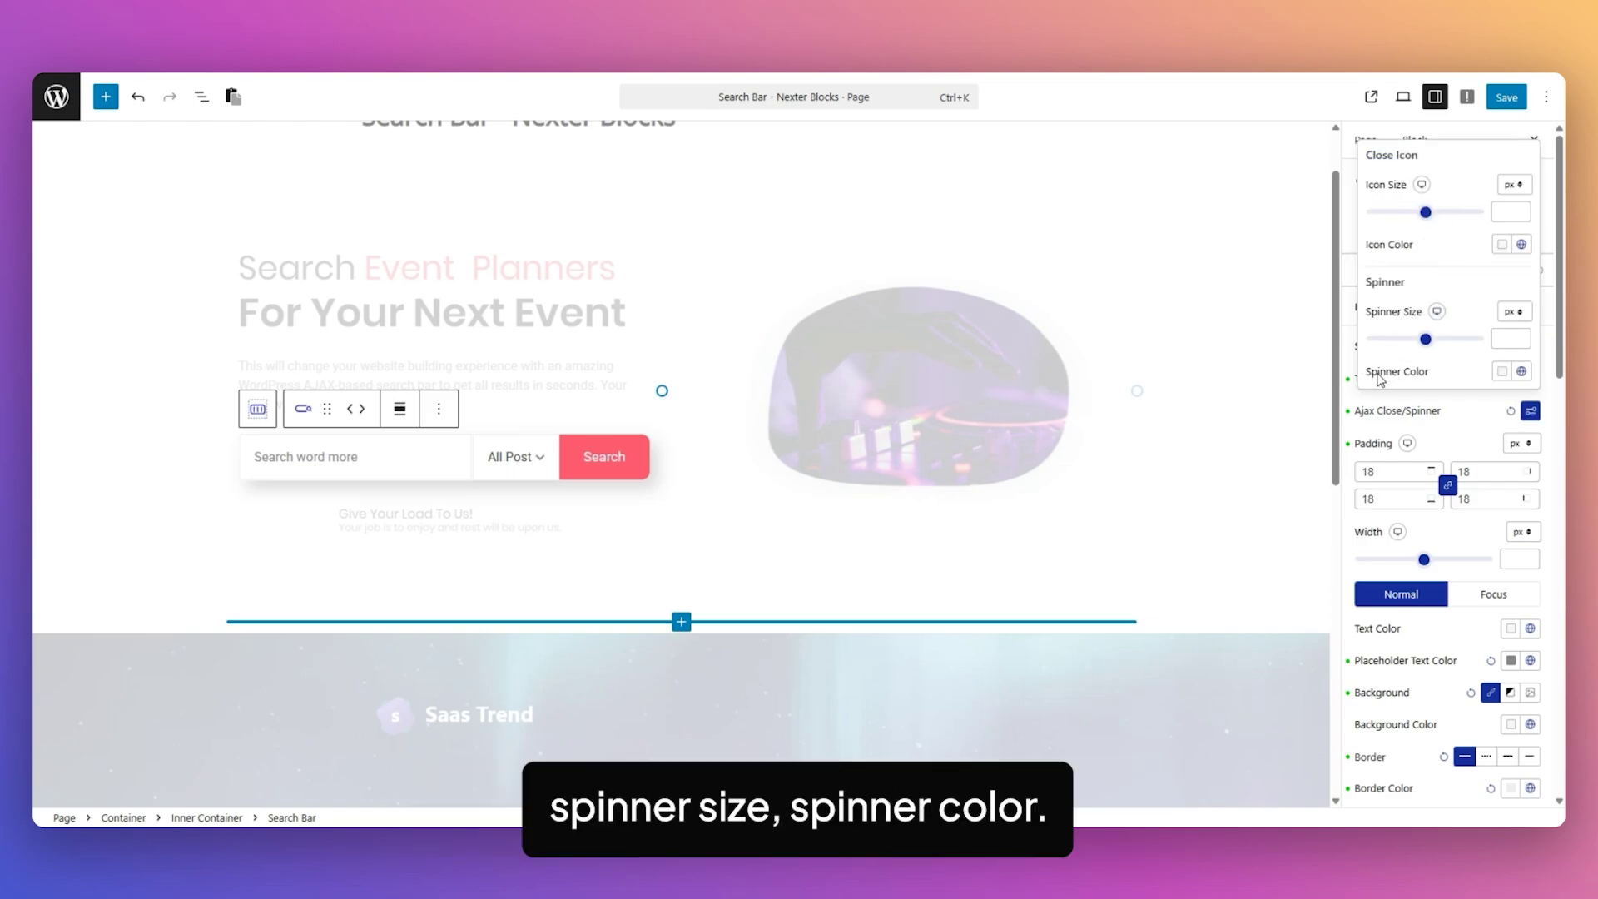
left_click(1447, 426)
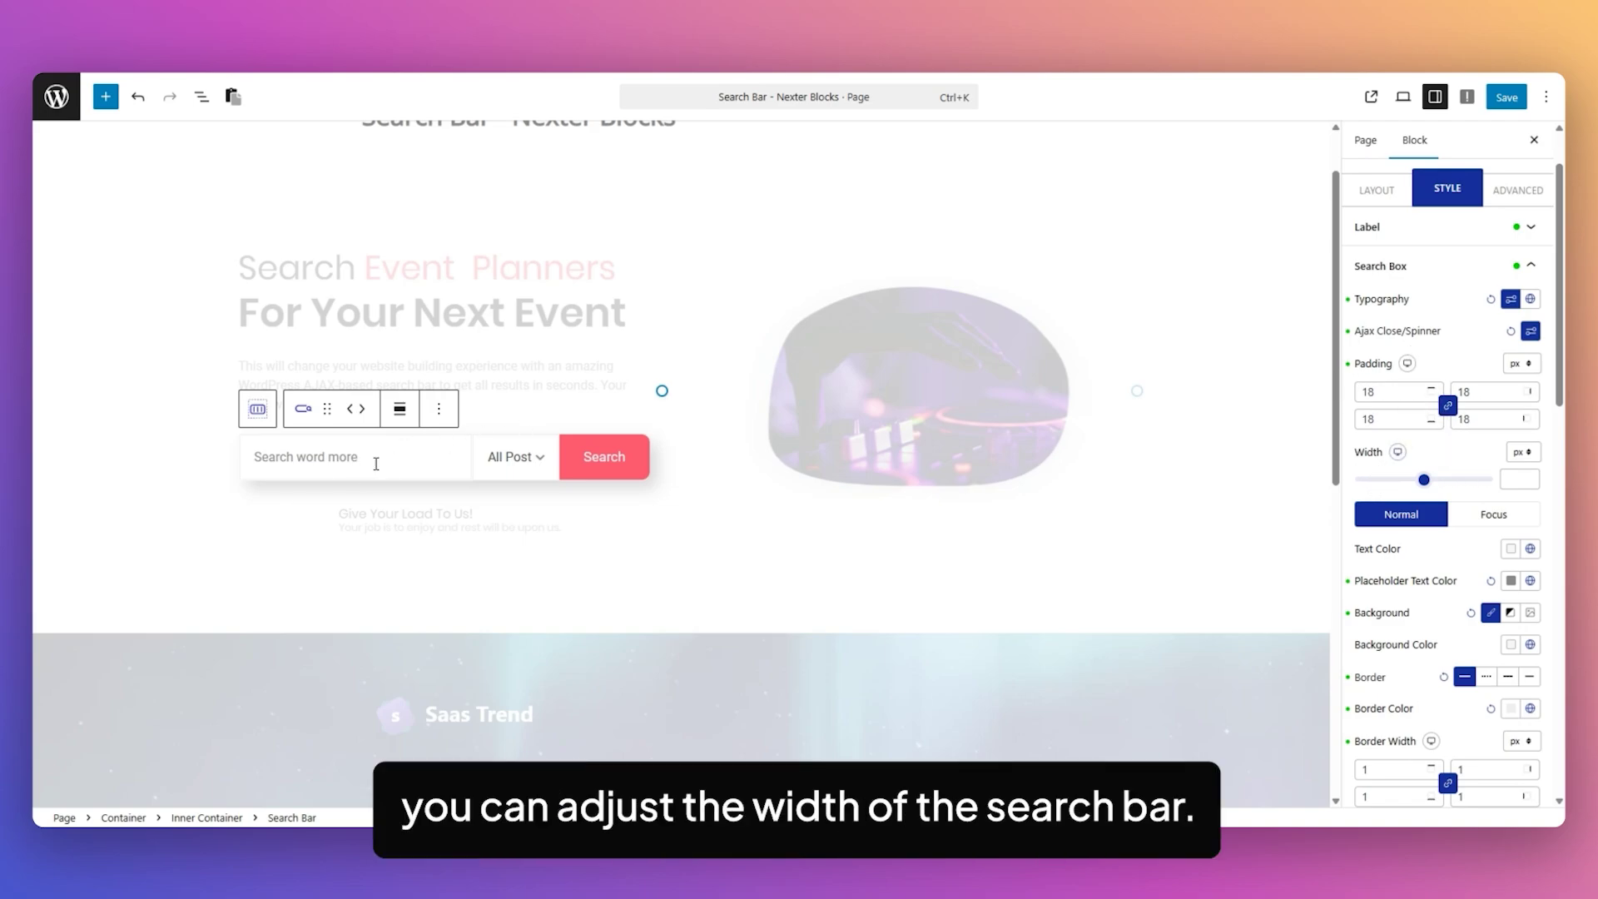
scroll(1363, 399, "down", 2)
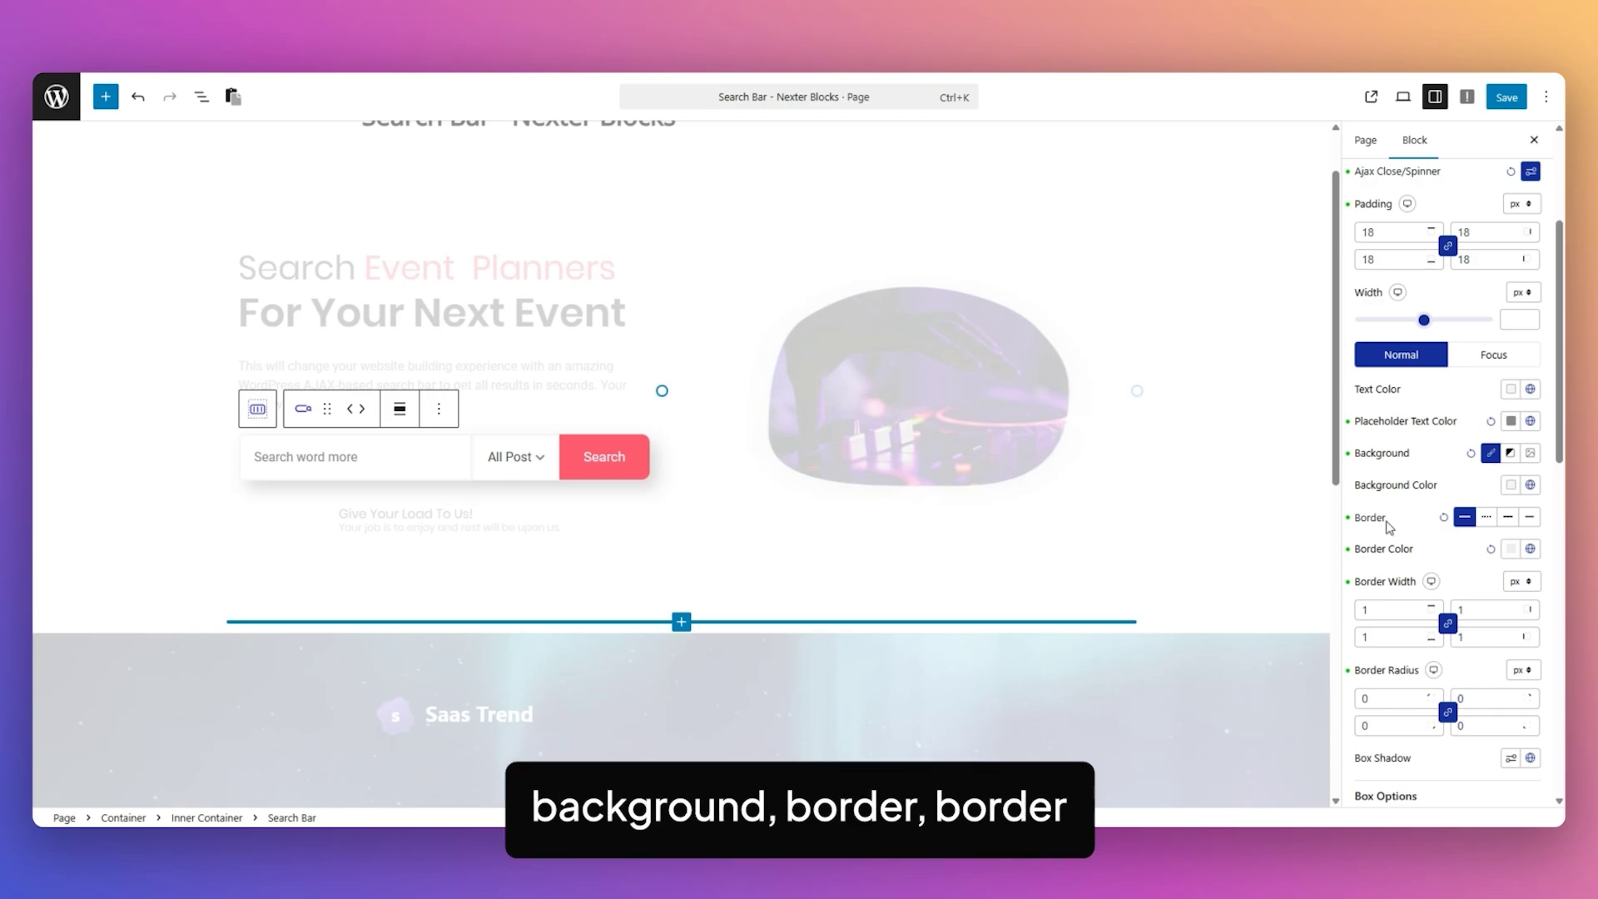
scroll(1415, 583, "down", 2)
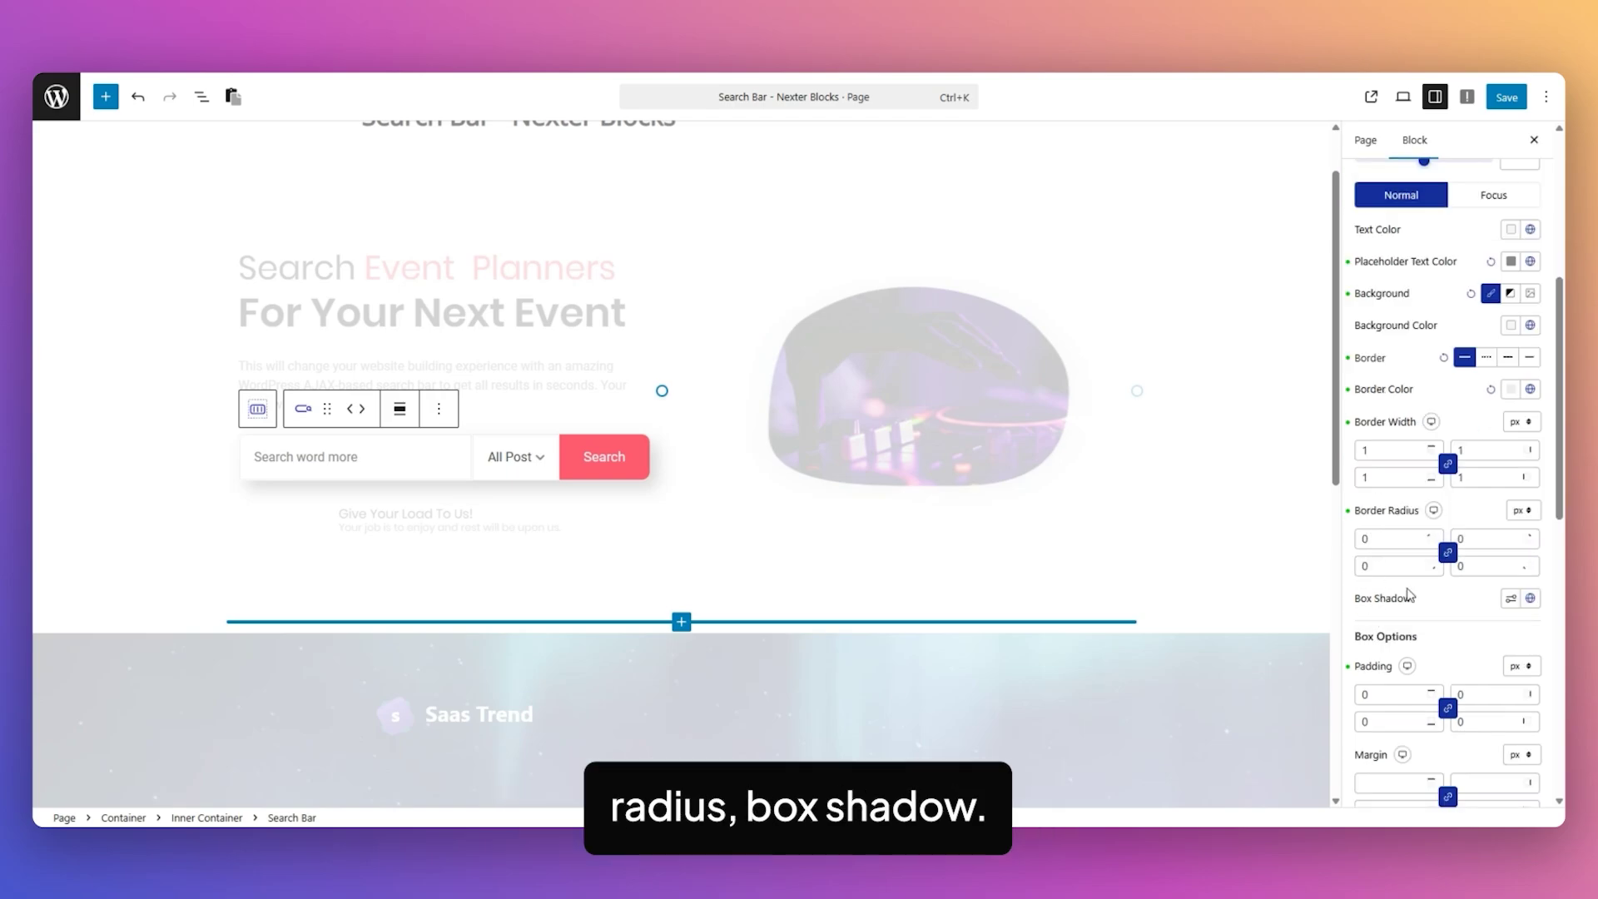
left_click(1488, 198)
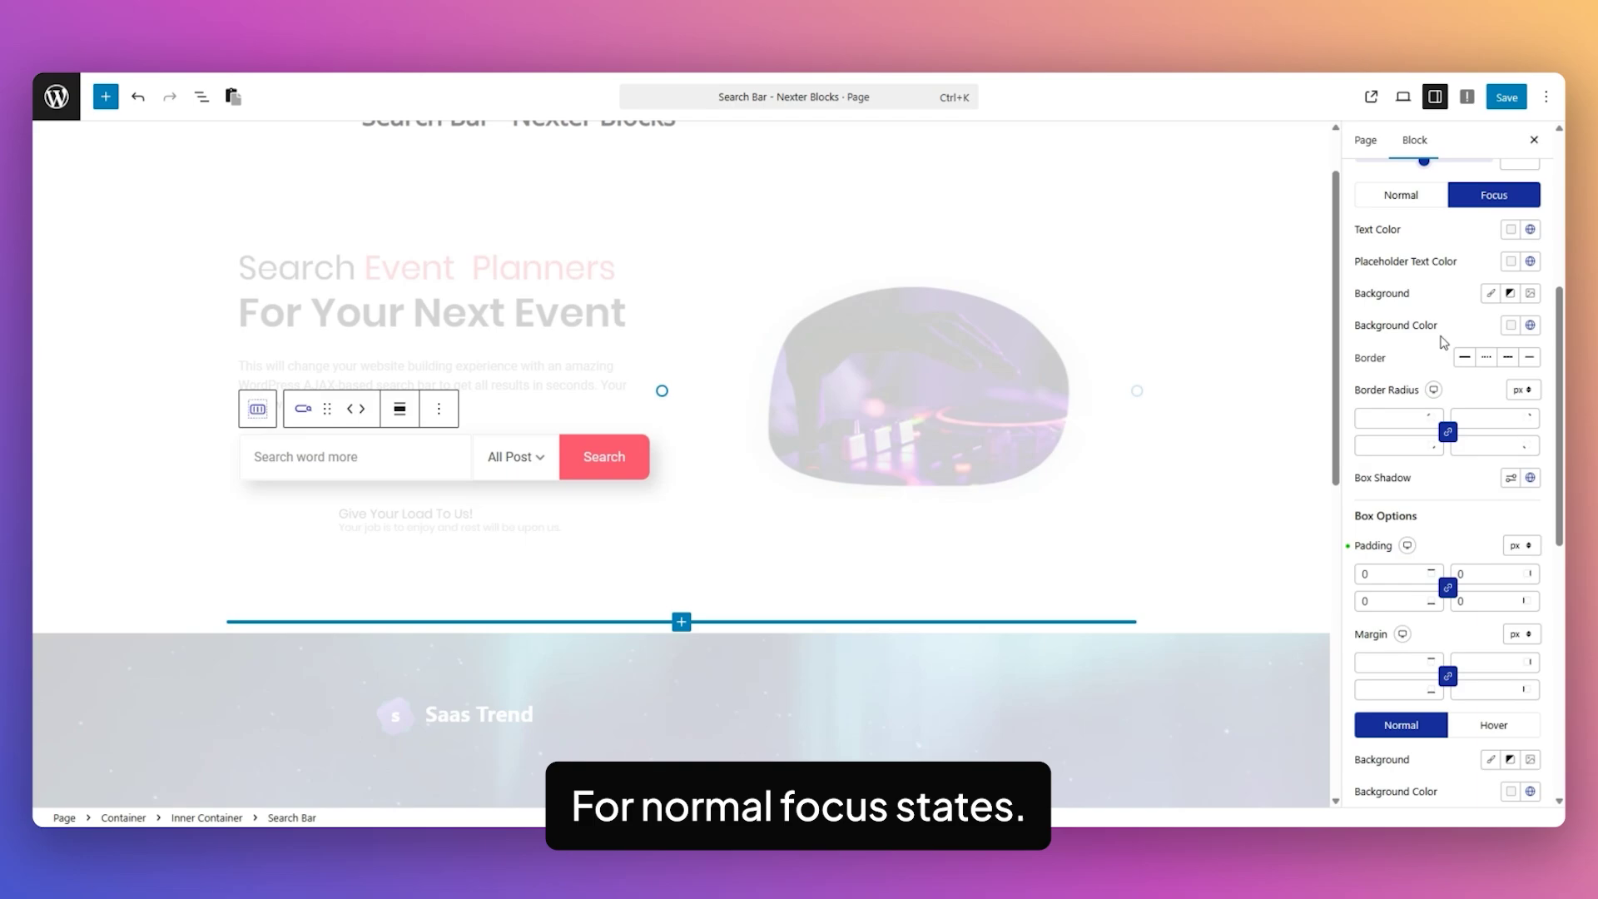
View the Search Box's Box Options in the Hover state and return to the Normal state.
scroll(1433, 291, "down", 2)
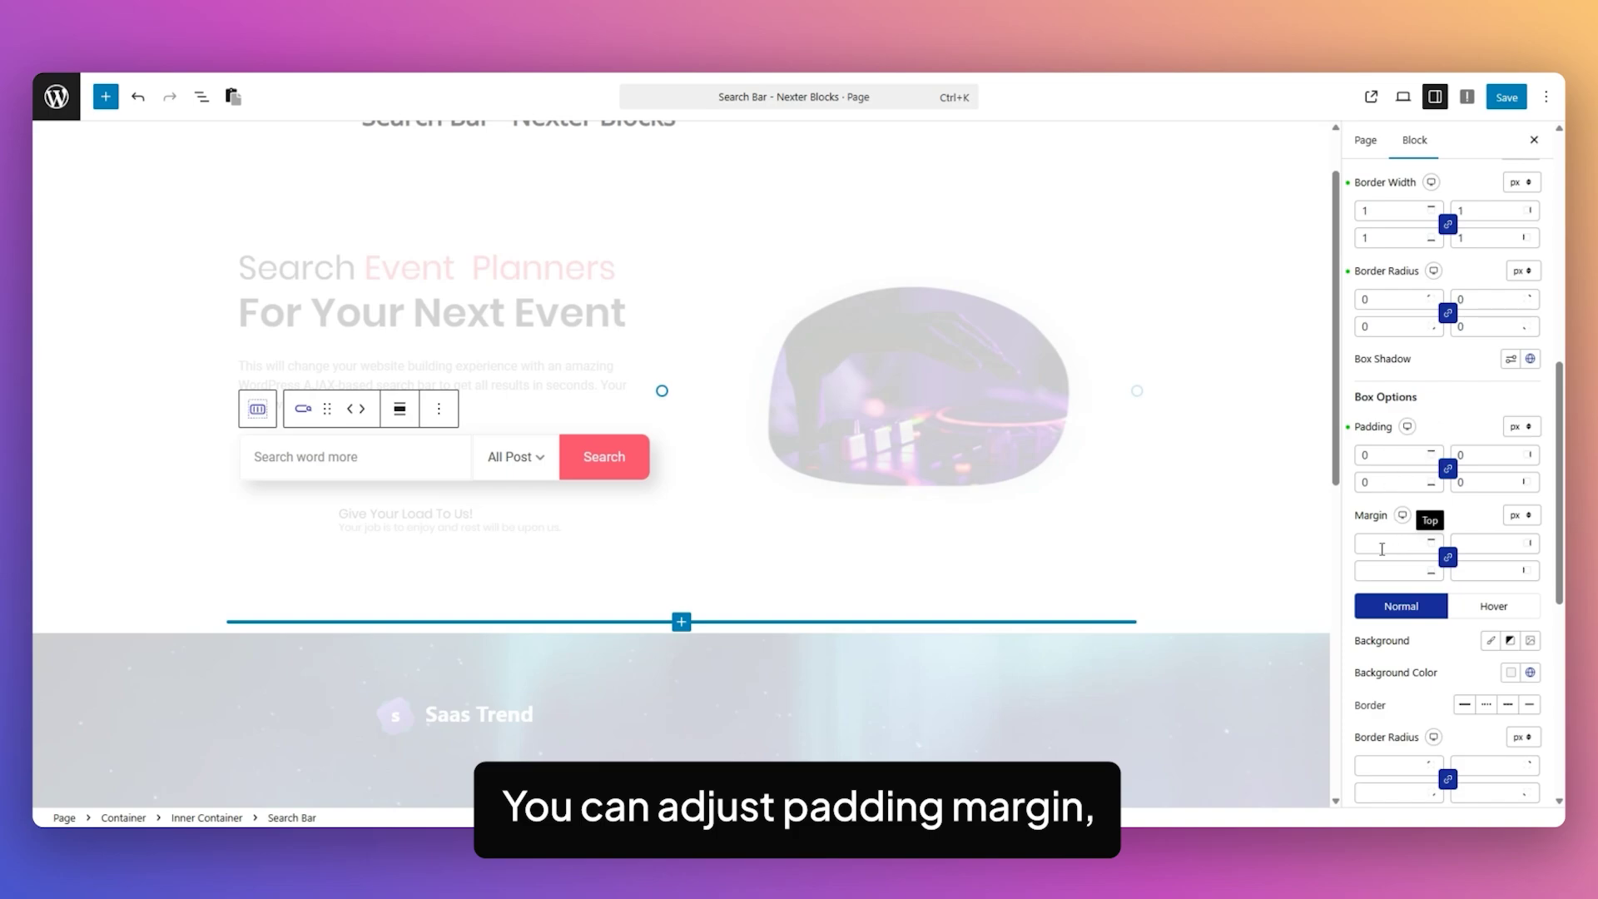
scroll(1434, 635, "down", 2)
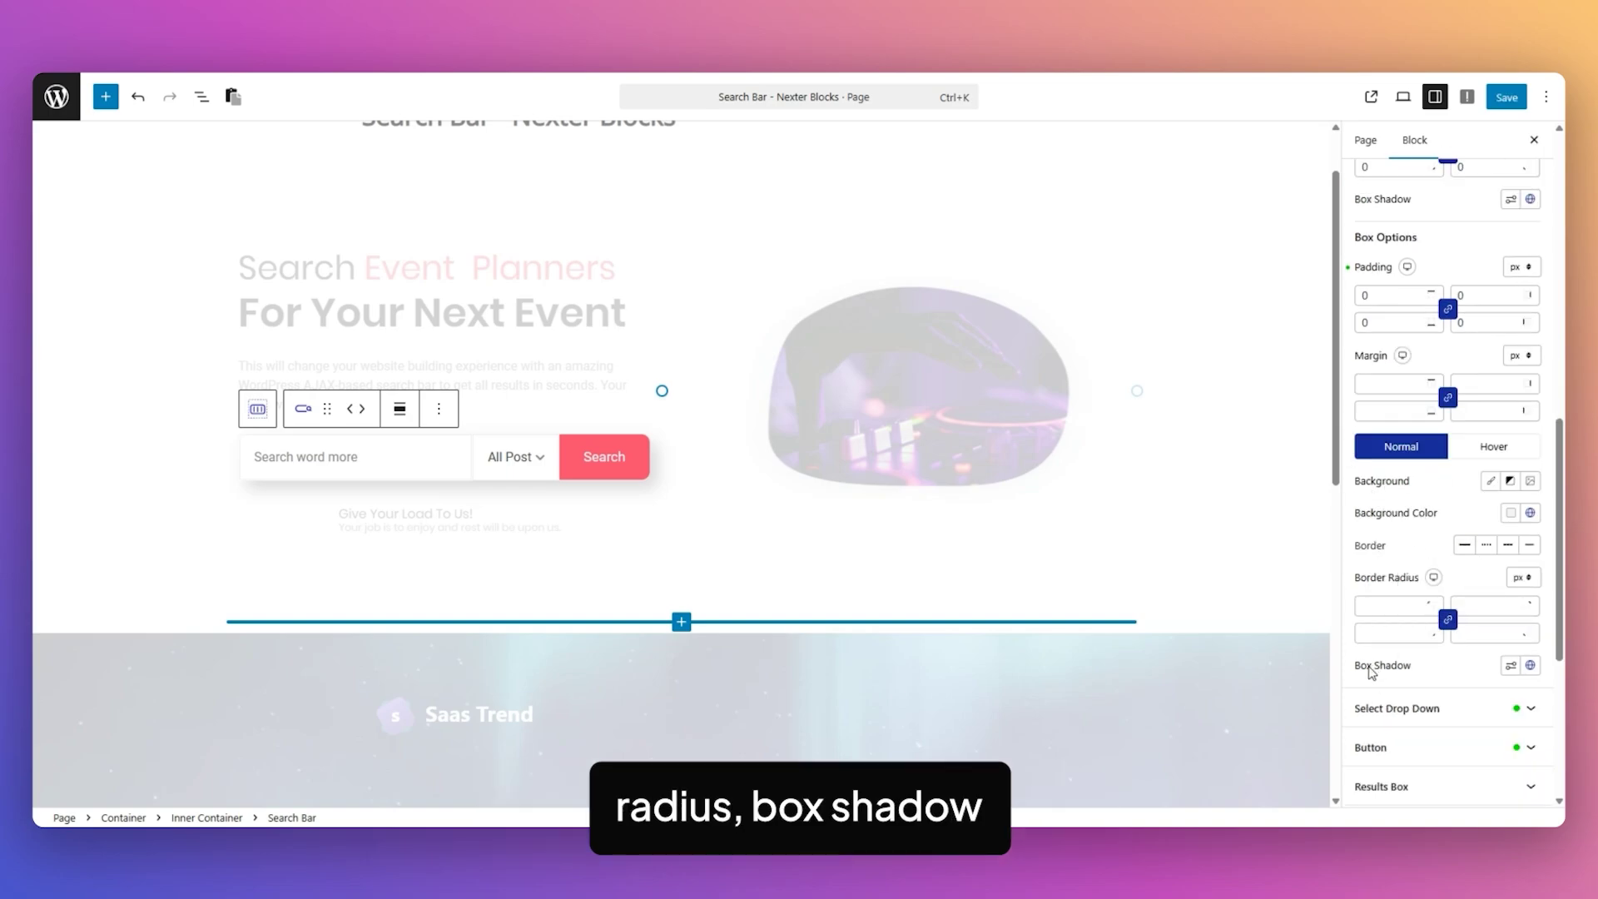
left_click(1493, 448)
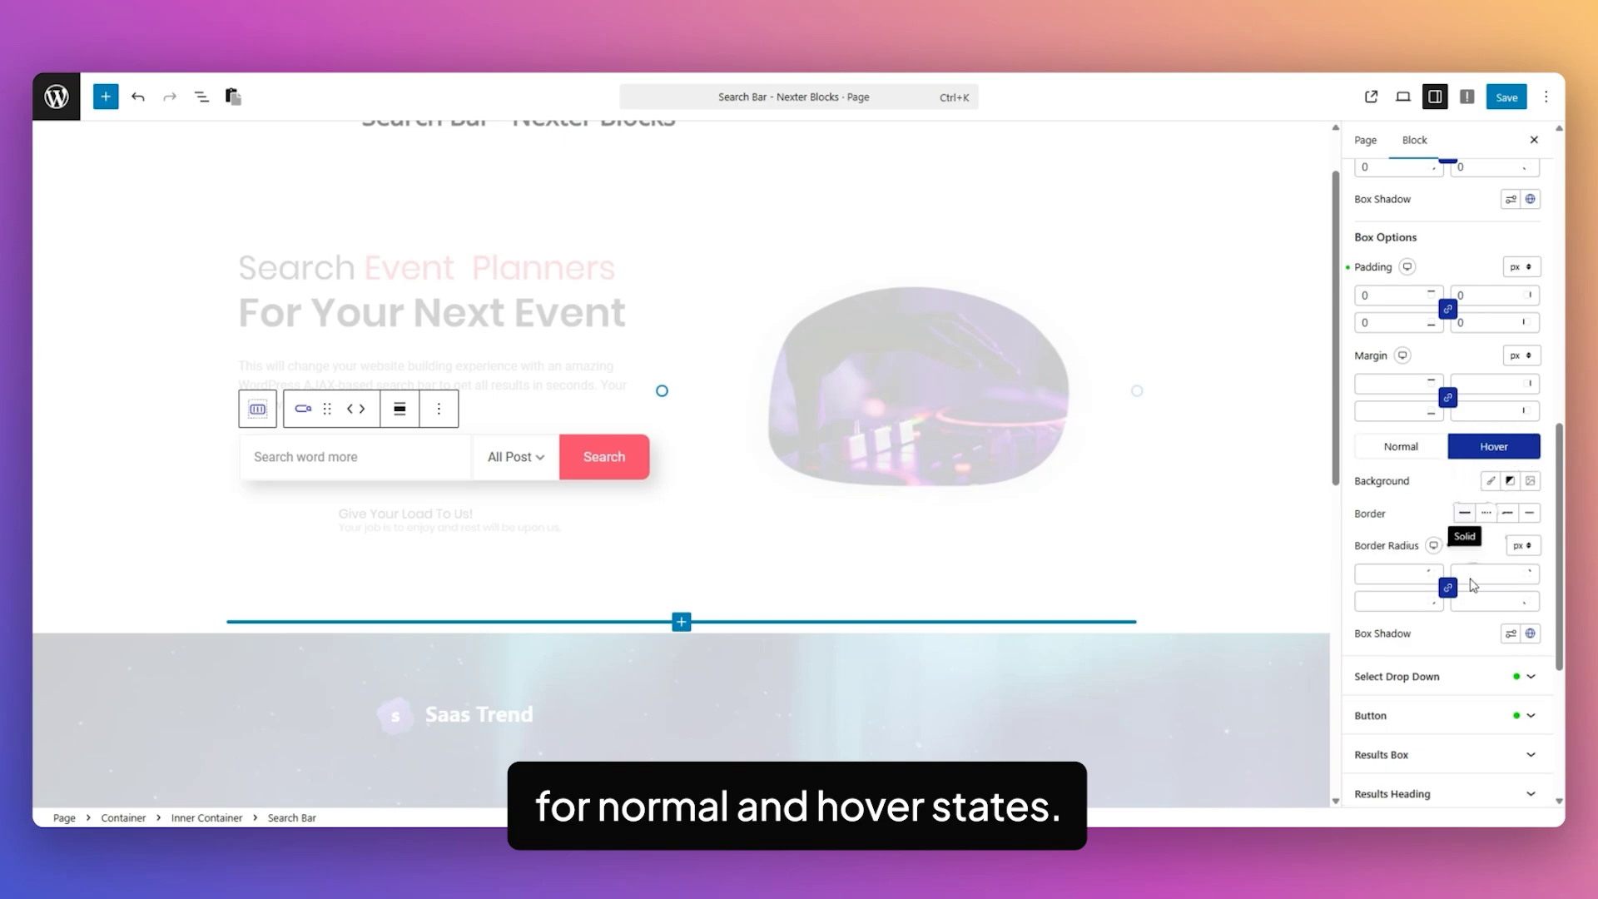
left_click(1400, 446)
Open the Select Drop Down style settings and view its padding, width, border and shadow options and its Hover state.
scroll(1456, 475, "down", 3)
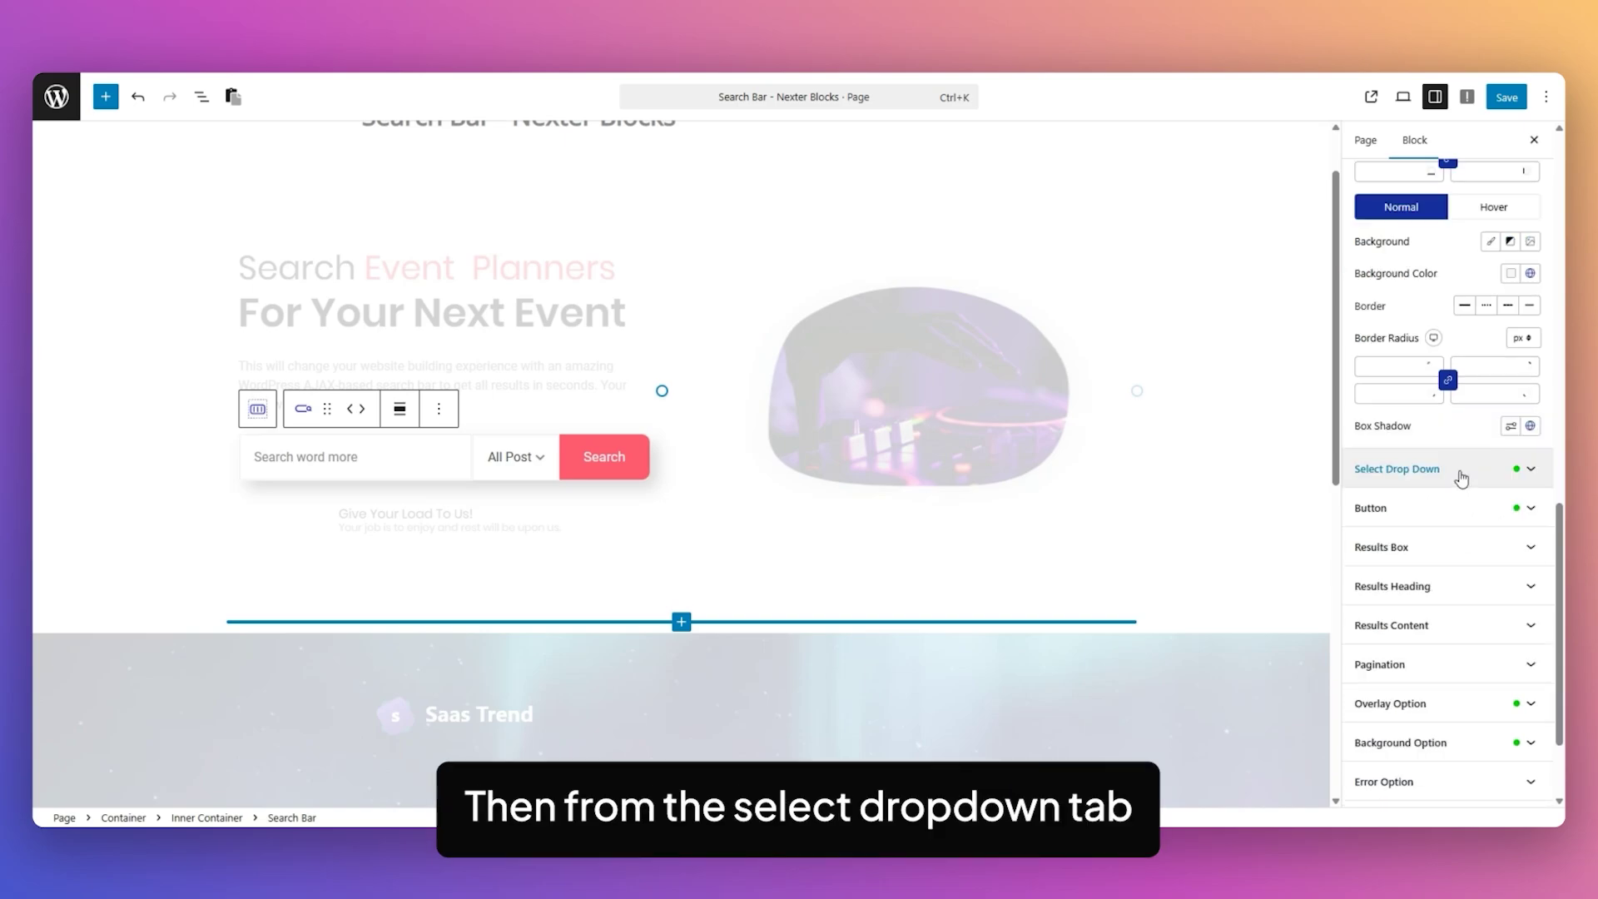
left_click(1460, 471)
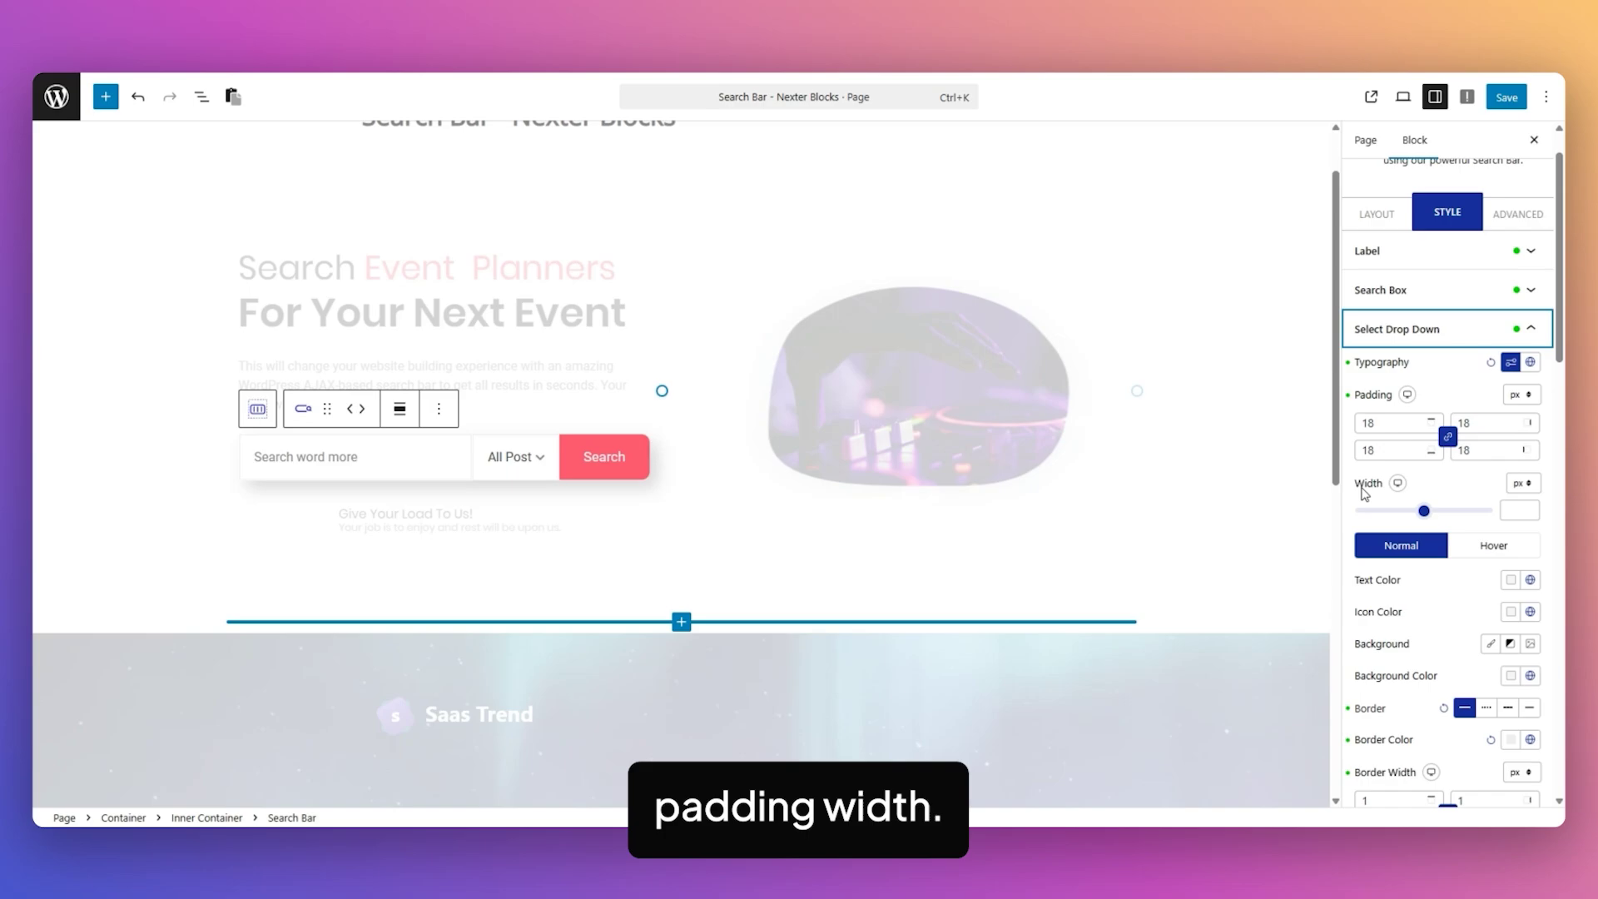
scroll(1445, 501, "down", 2)
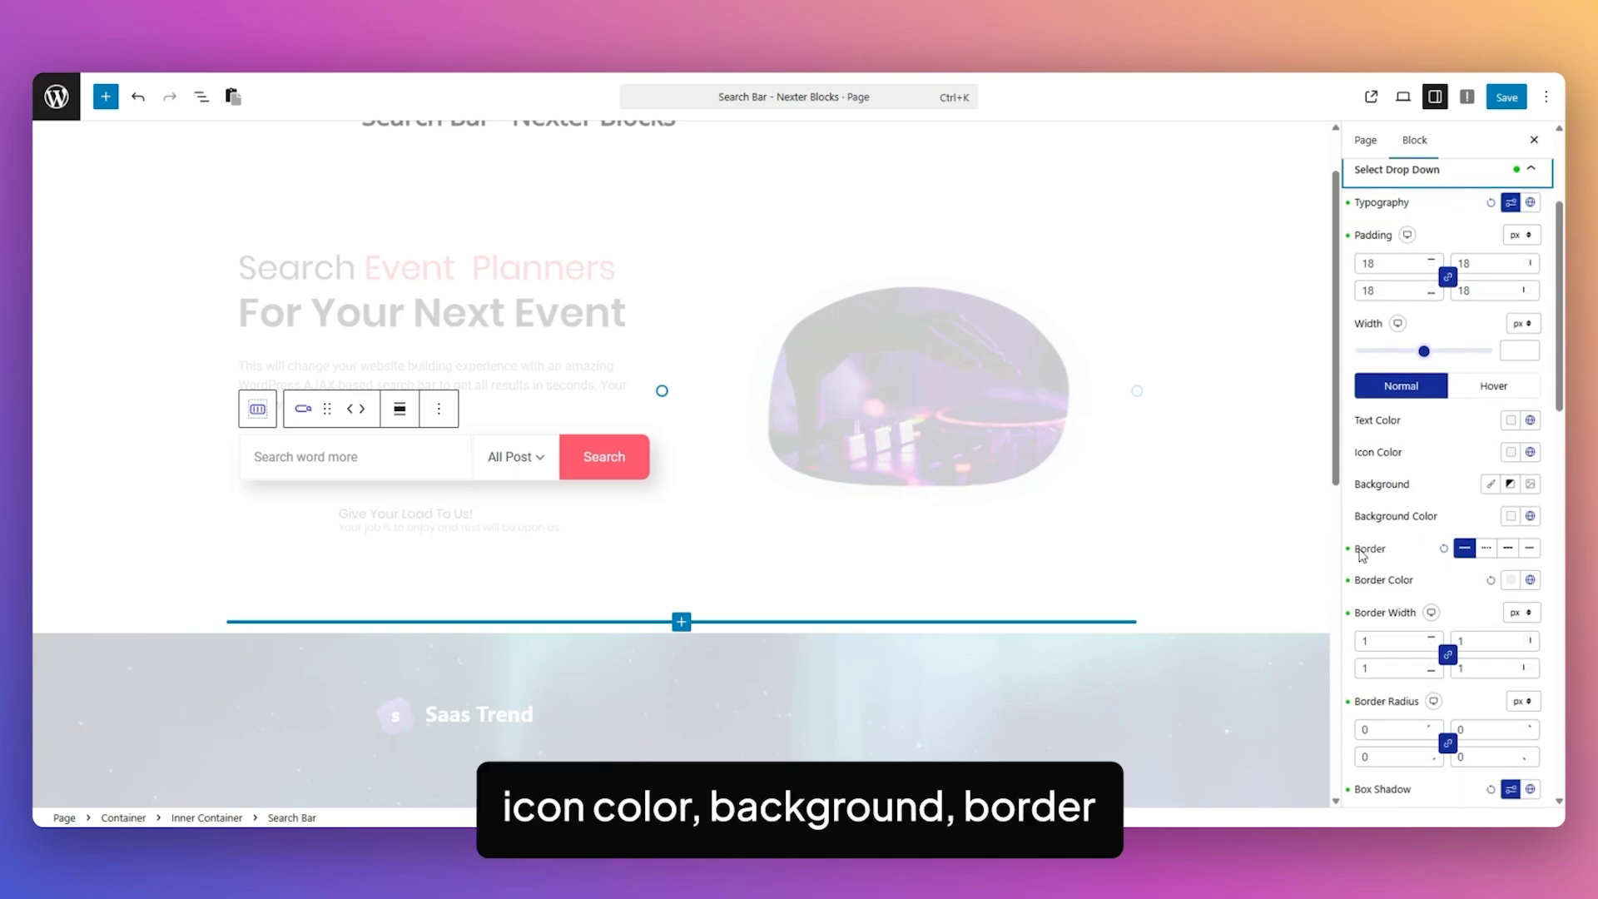
scroll(1417, 631, "down", 2)
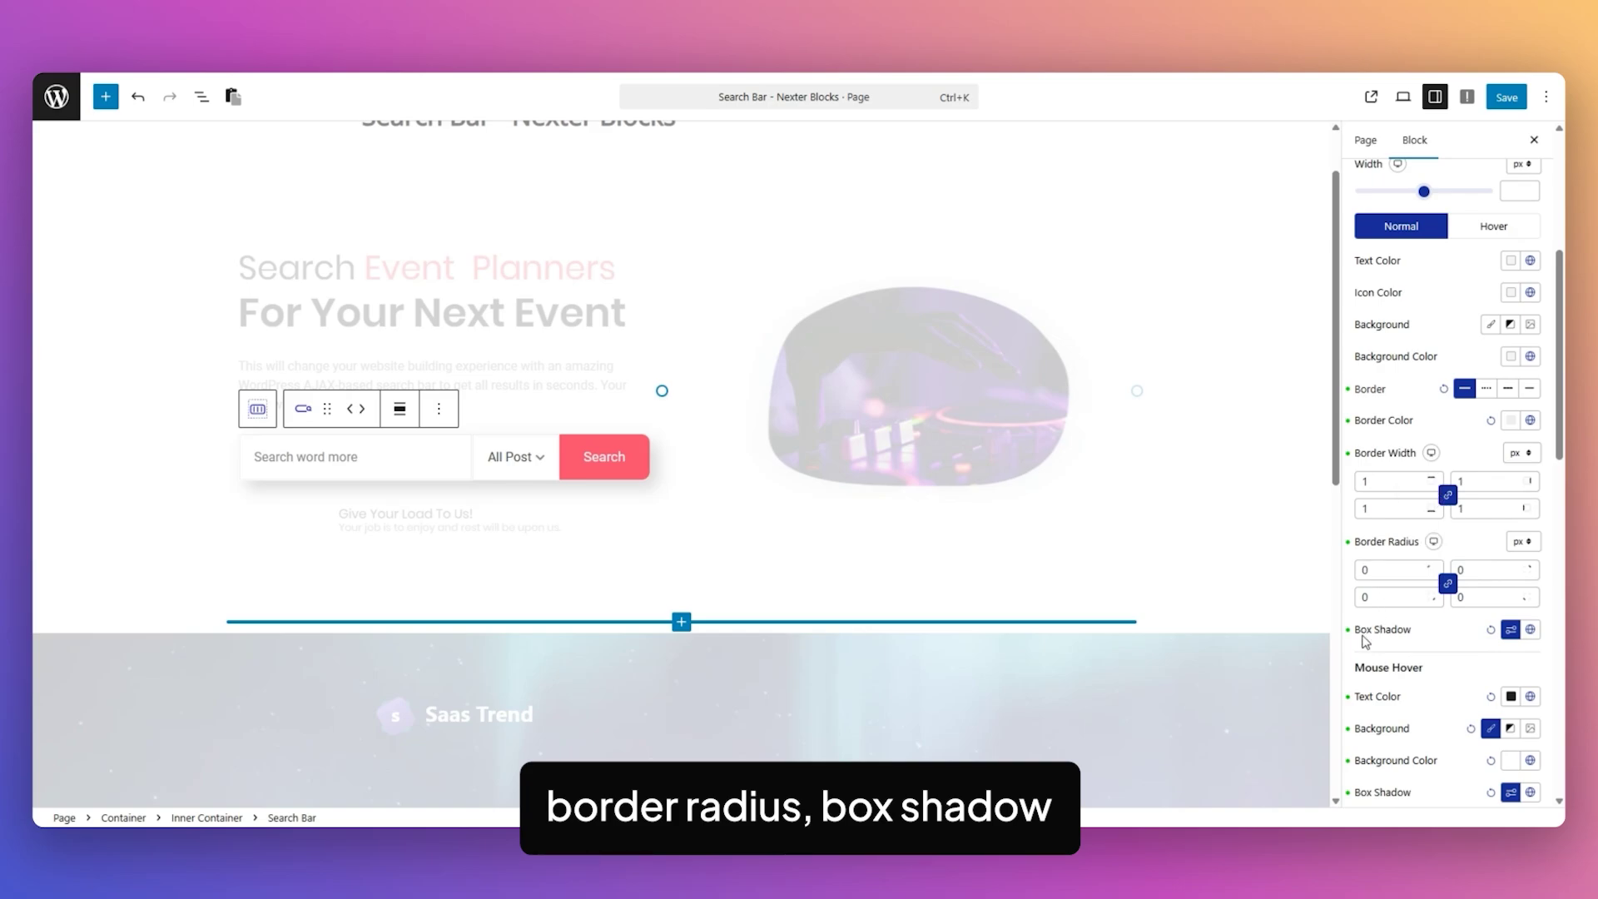
scroll(1431, 608, "up", 3)
left_click(1490, 464)
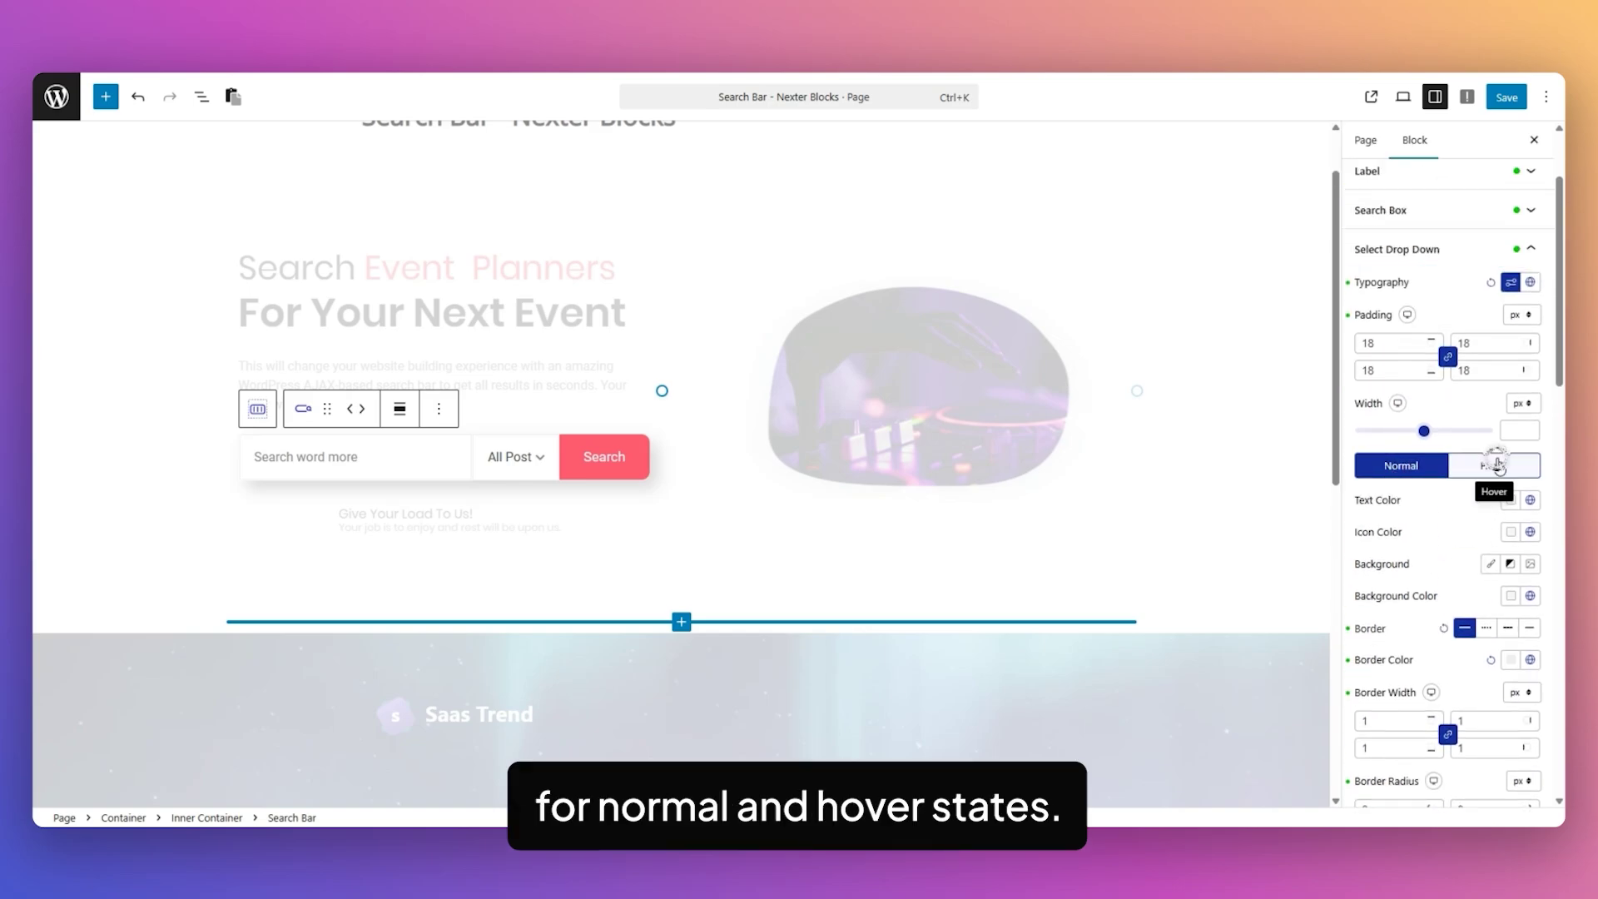
Expand the search bar's All Post list and view the drop-down's Mouse Hover, Scroll Bar, Thumb and Track settings.
scroll(1430, 449, "down", 4)
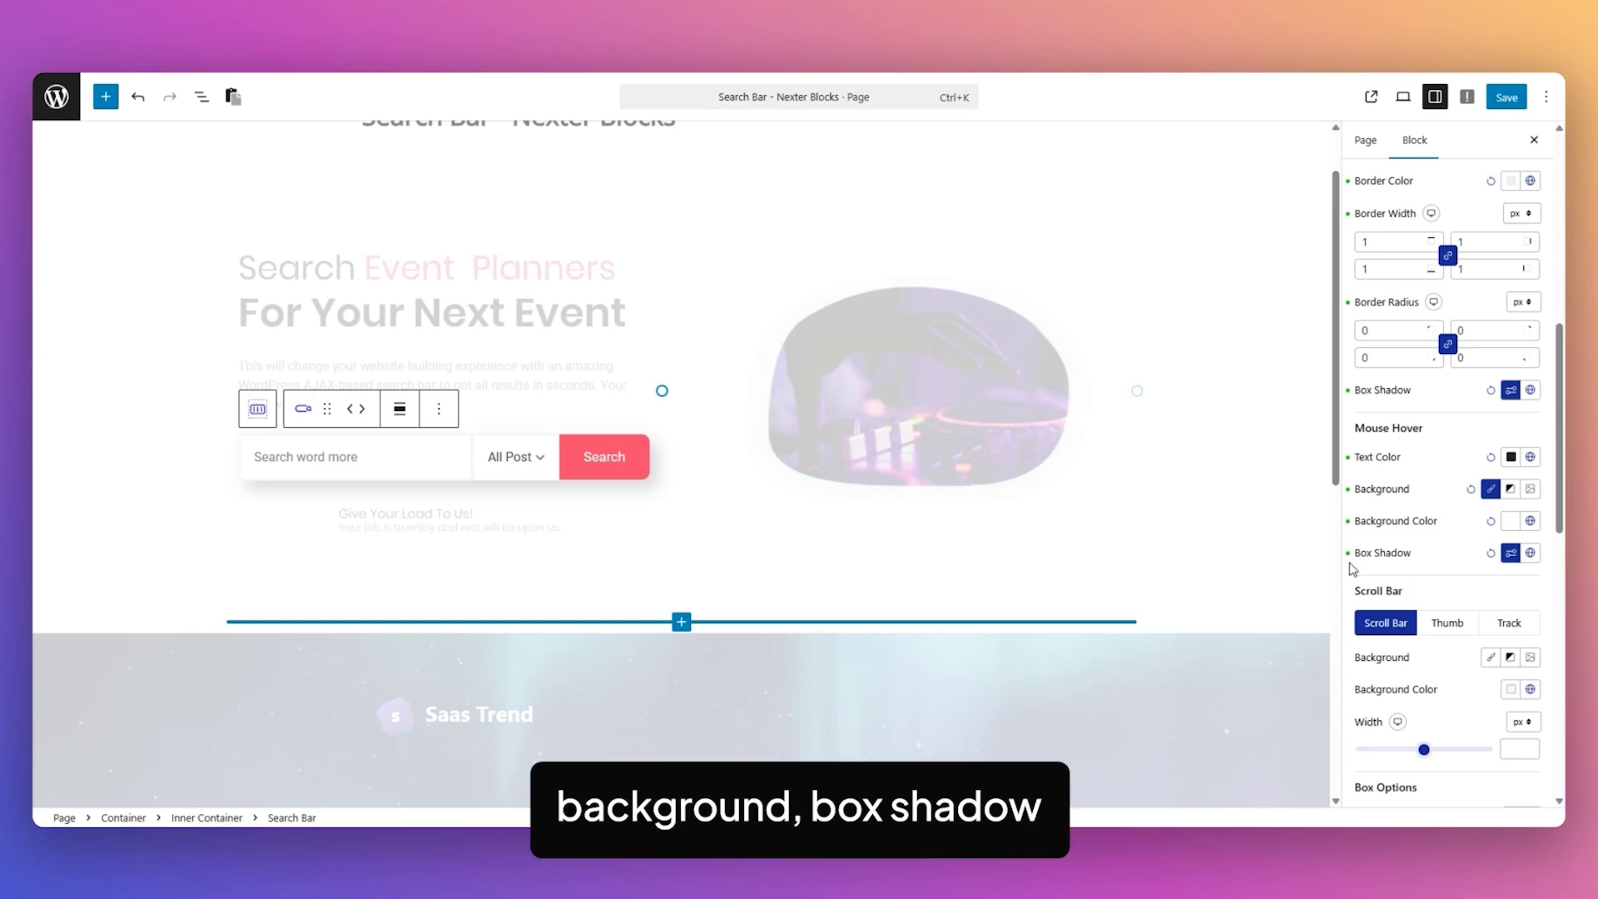
left_click(532, 461)
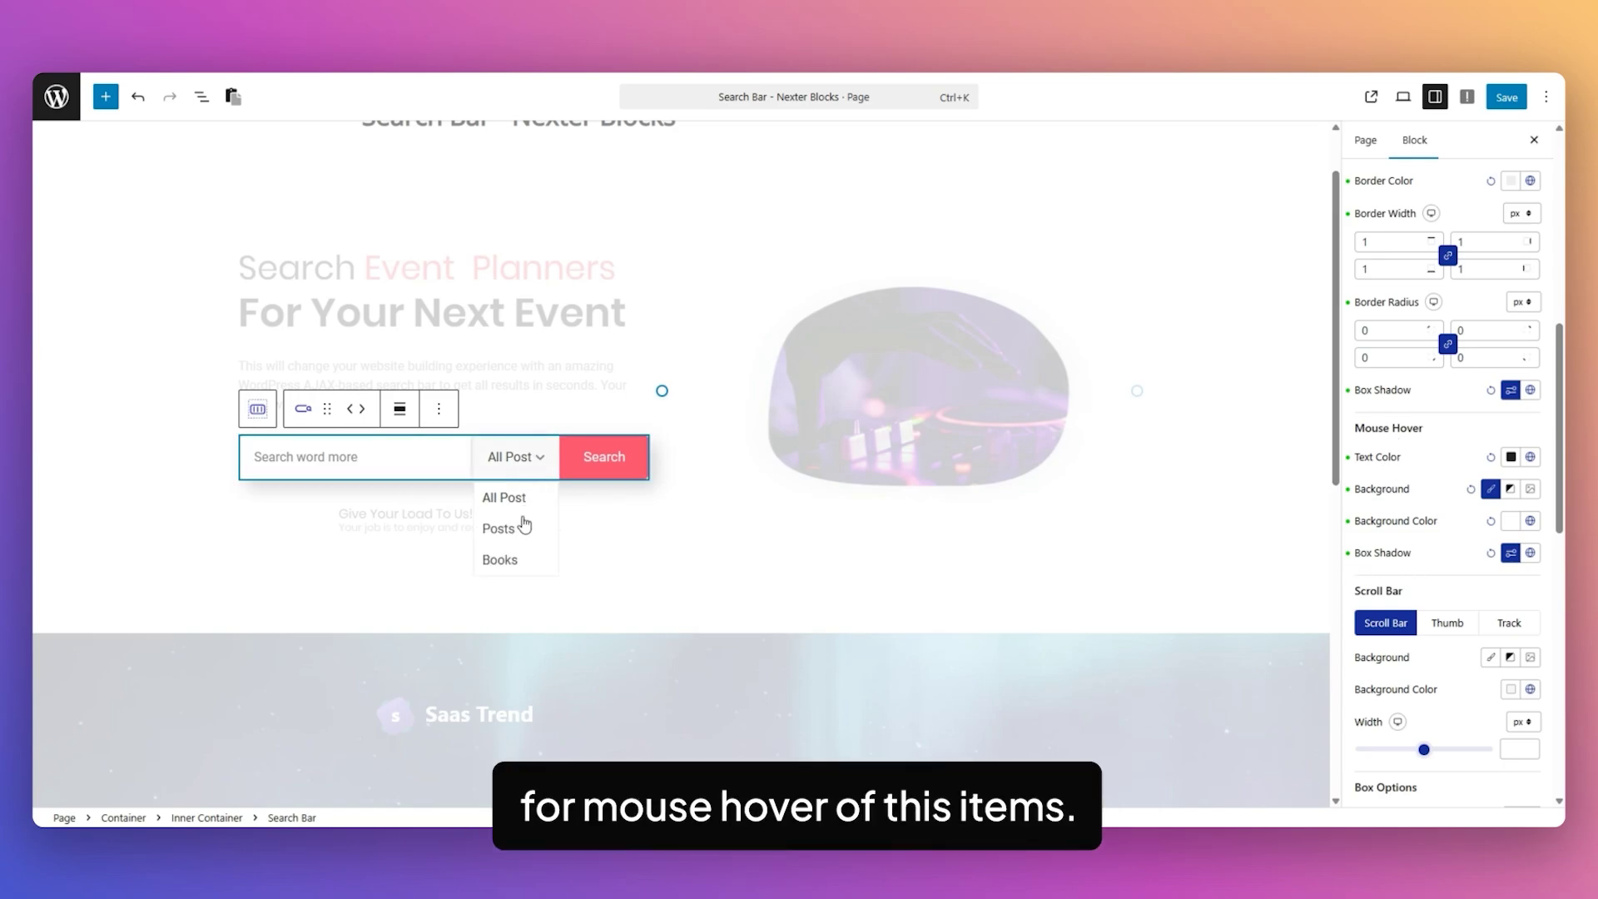
scroll(1400, 409, "down", 5)
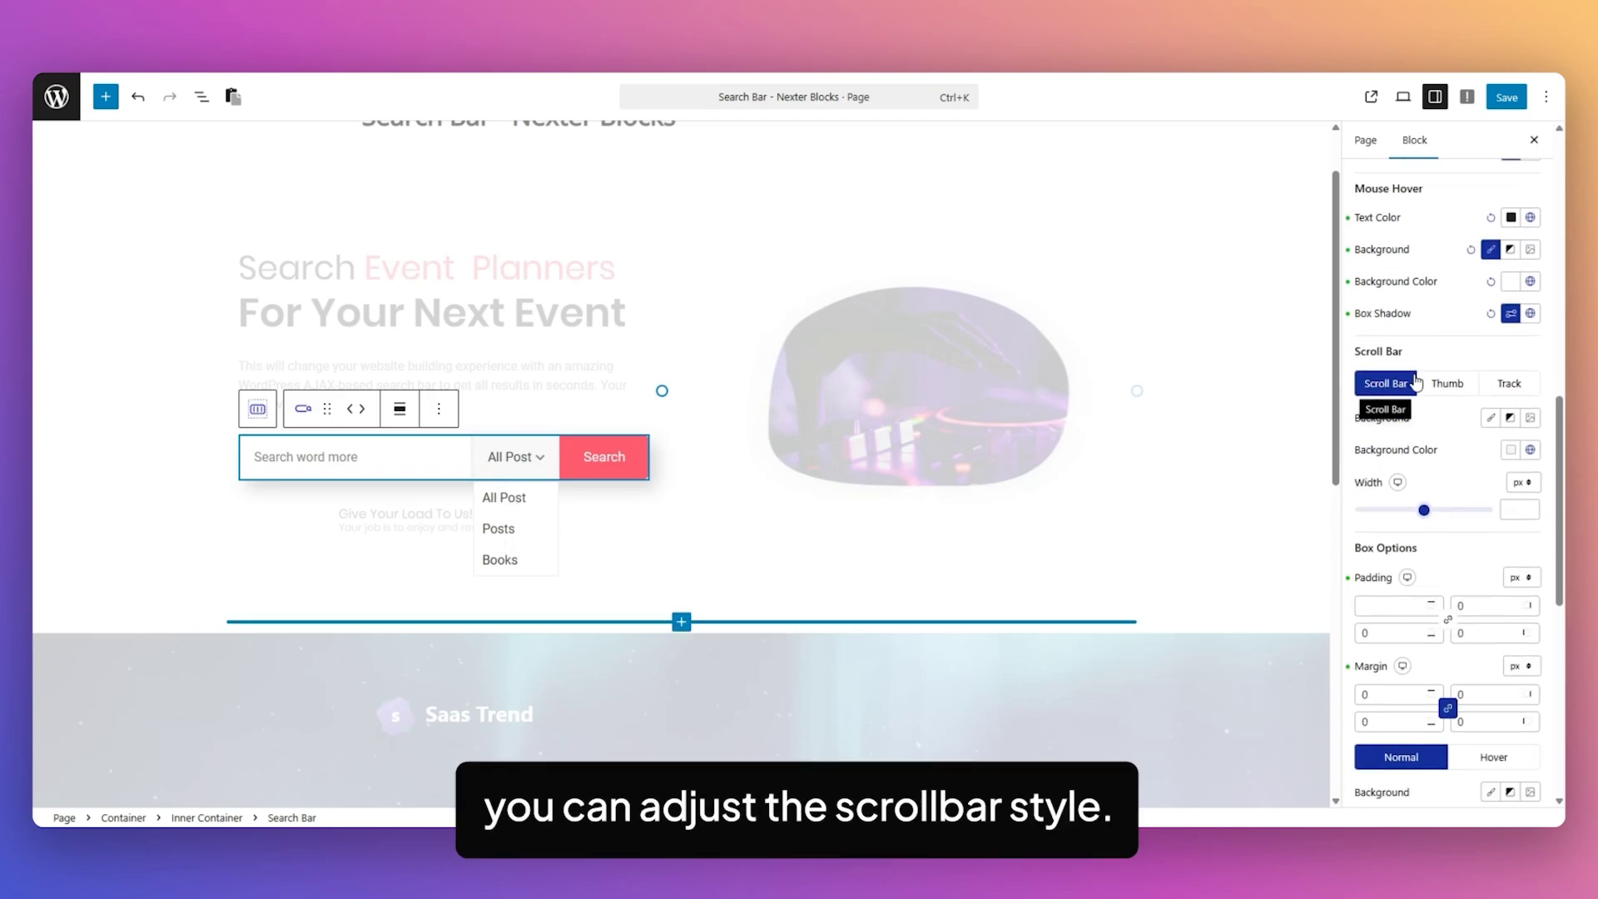
left_click(1454, 388)
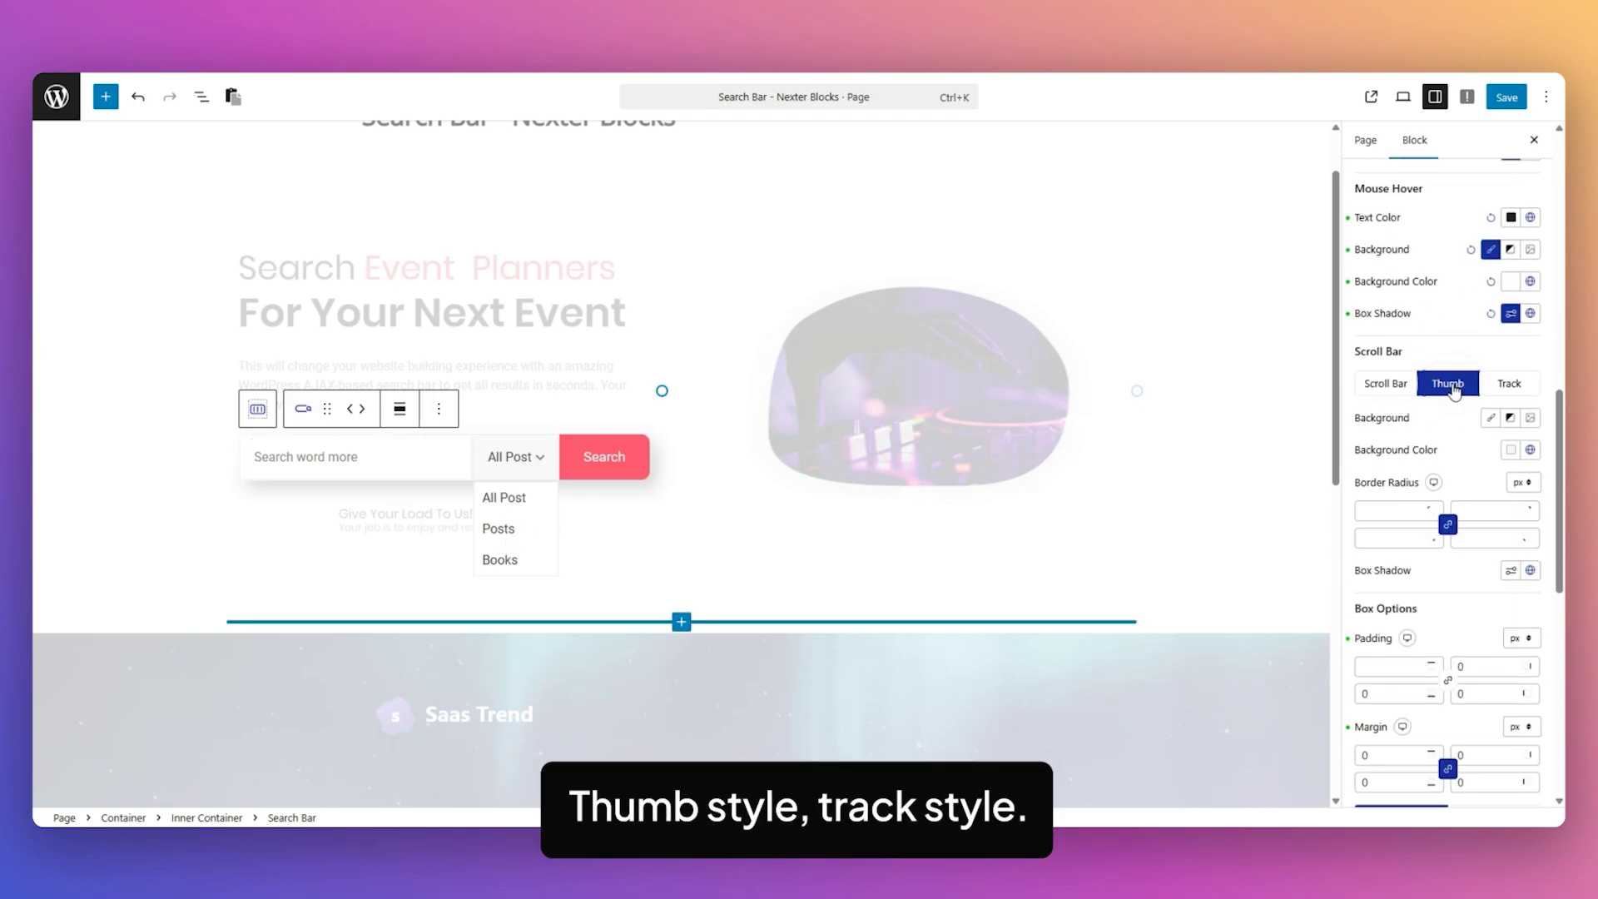
left_click(1508, 383)
left_click(1398, 401)
View the Select Drop Down's Box Options in the Hover state and return to the Normal state.
scroll(1414, 591, "down", 2)
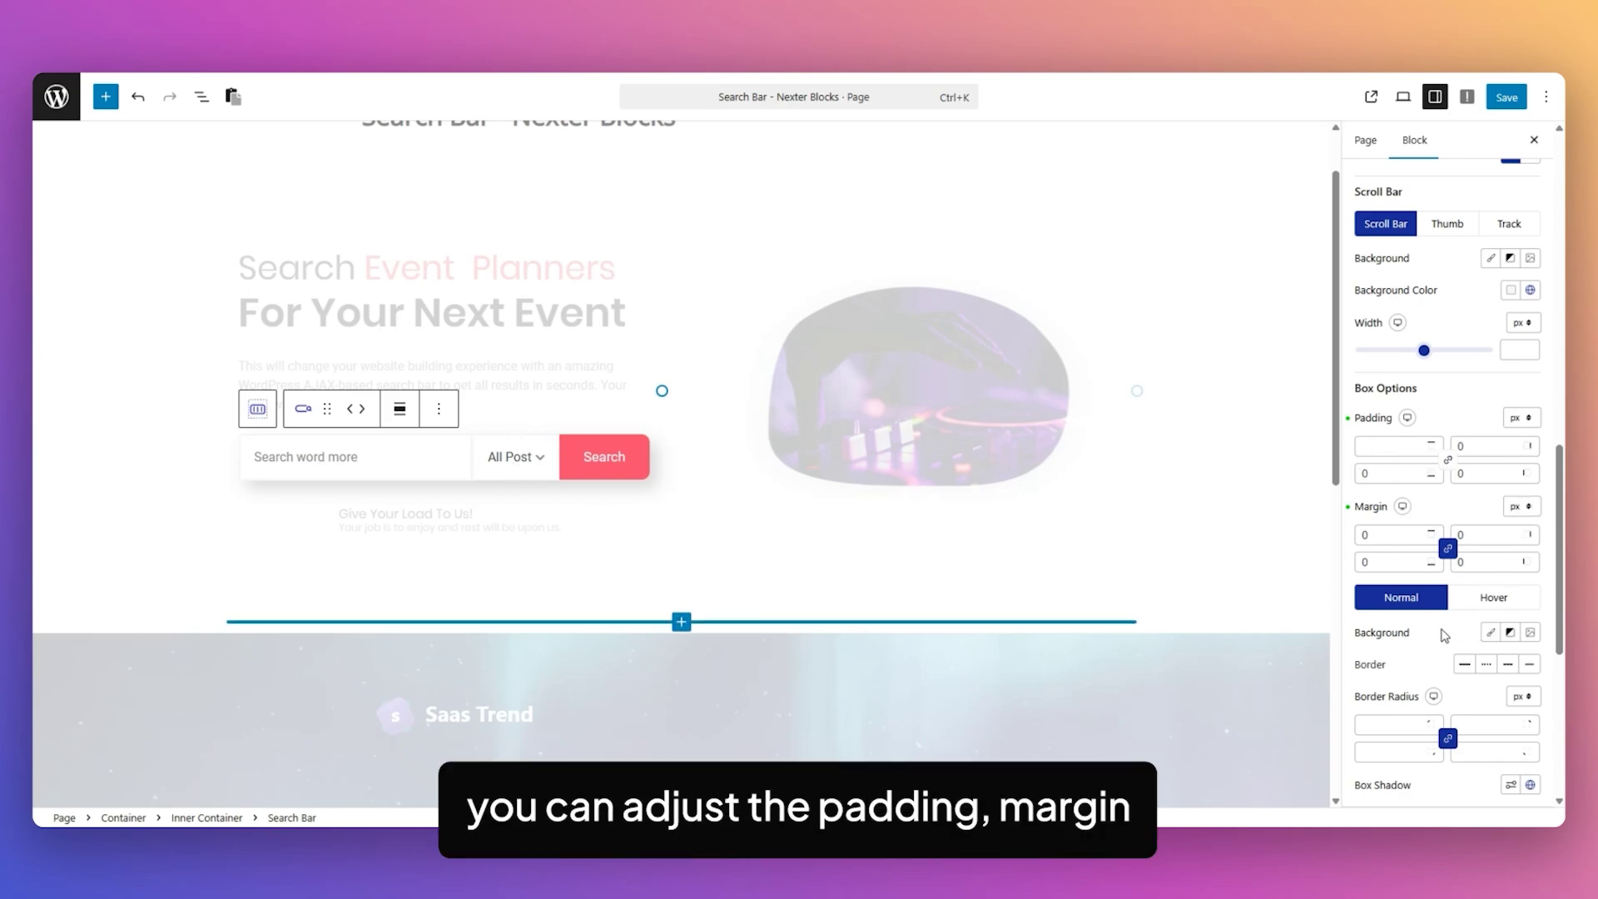
scroll(1444, 635, "down", 2)
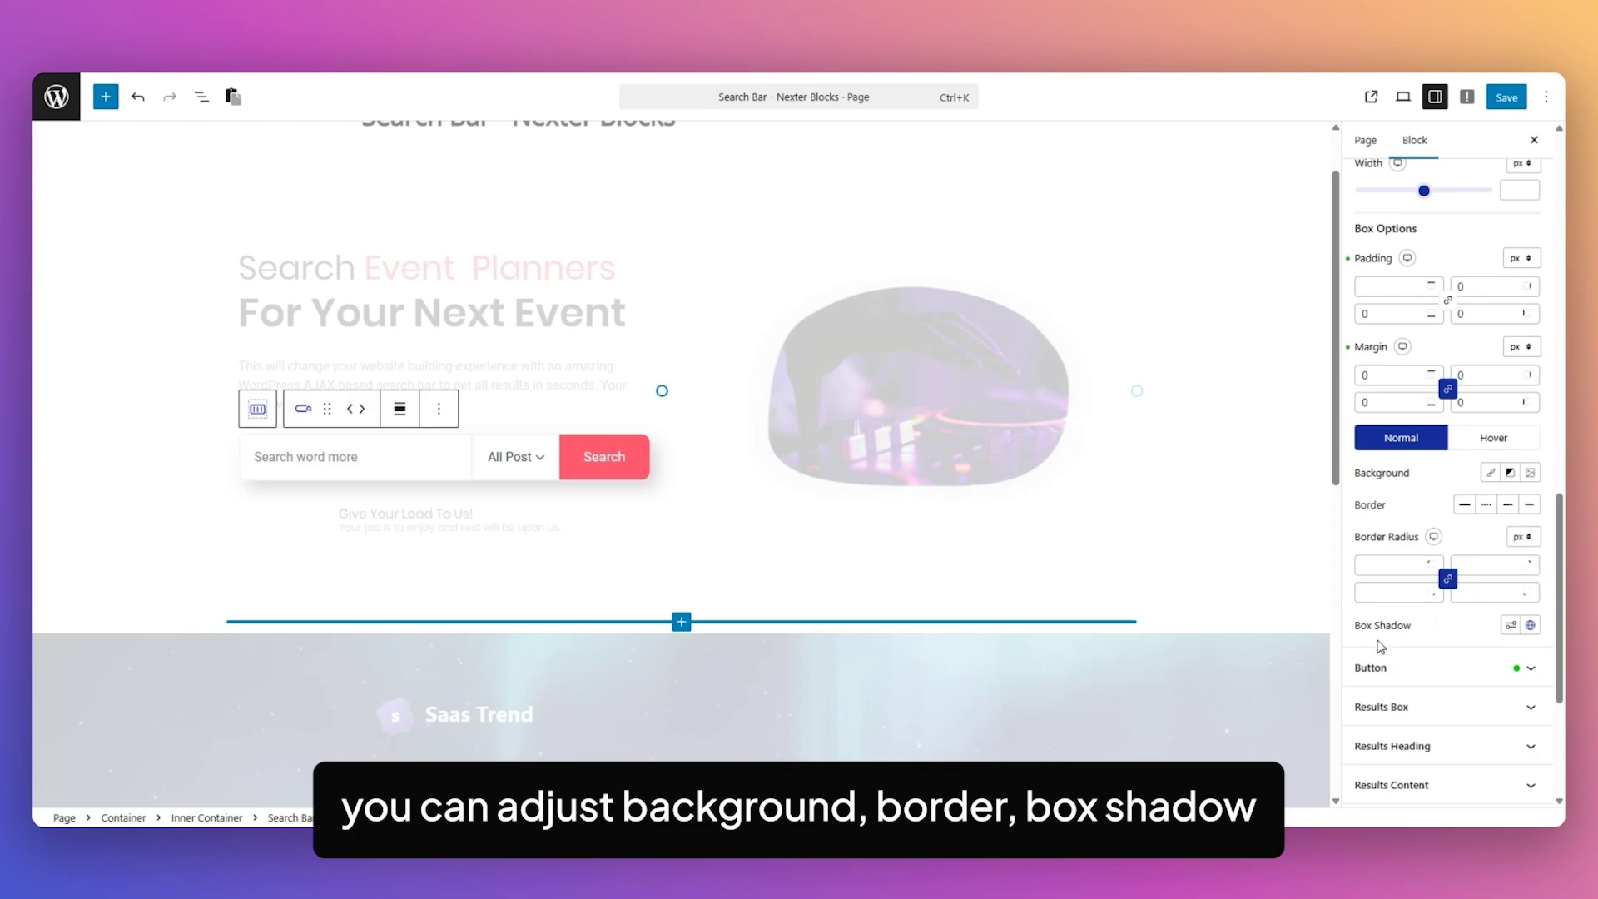
left_click(1497, 435)
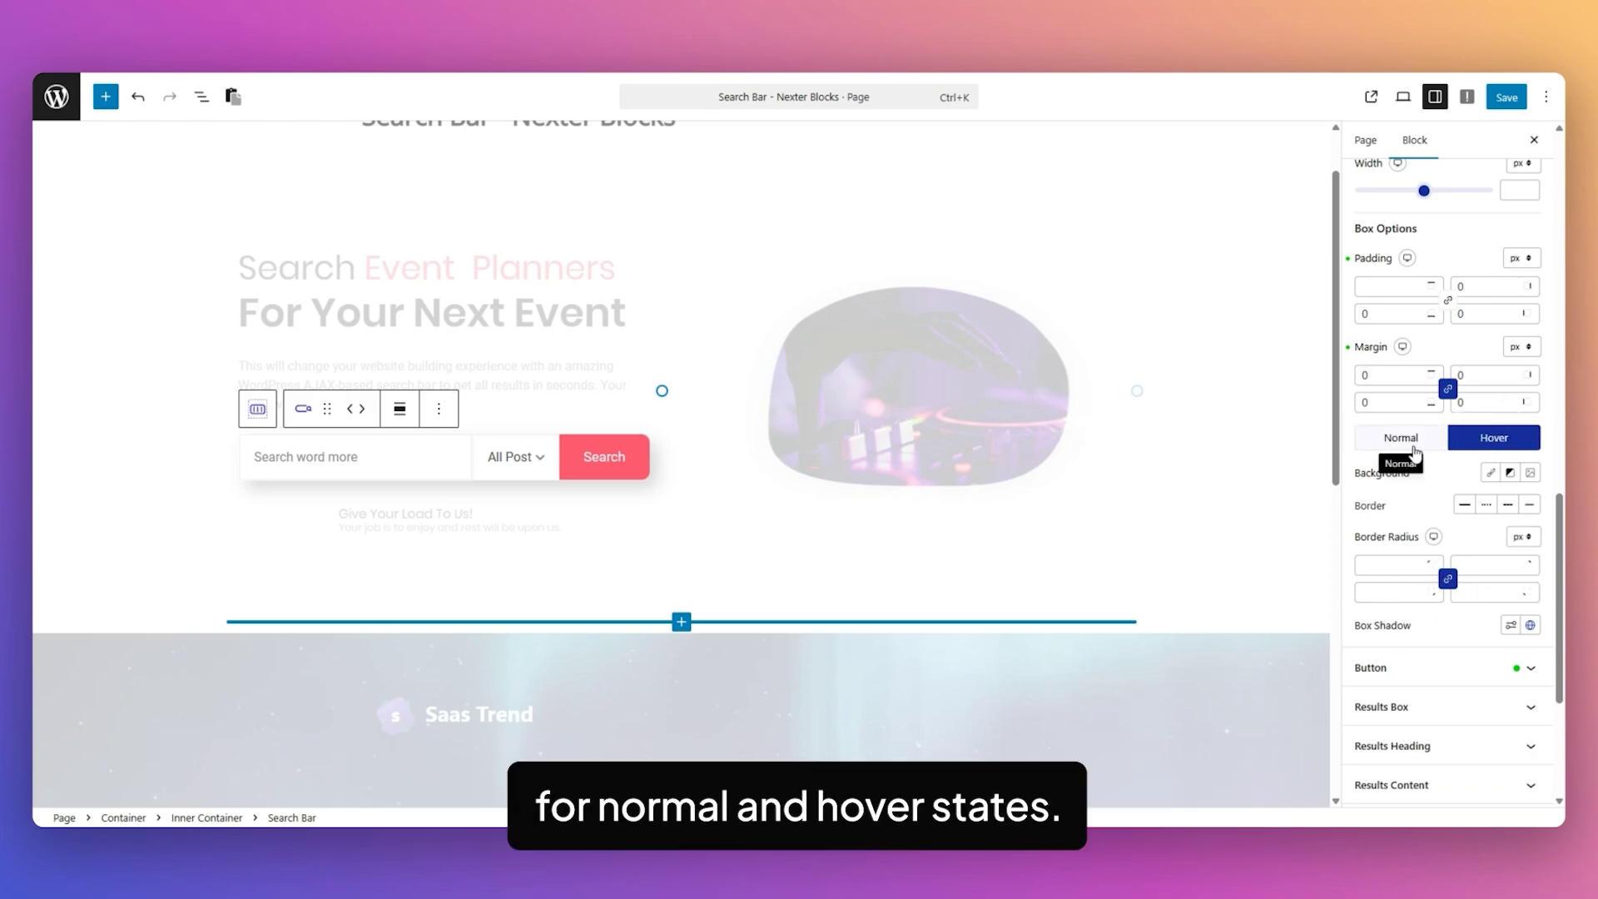
left_click(1410, 438)
Open the Button style settings and view its typography, padding and margin, plus its Hover and Normal states.
left_click(1486, 667)
scroll(1492, 460, "up", 1)
scroll(1492, 460, "up", 3)
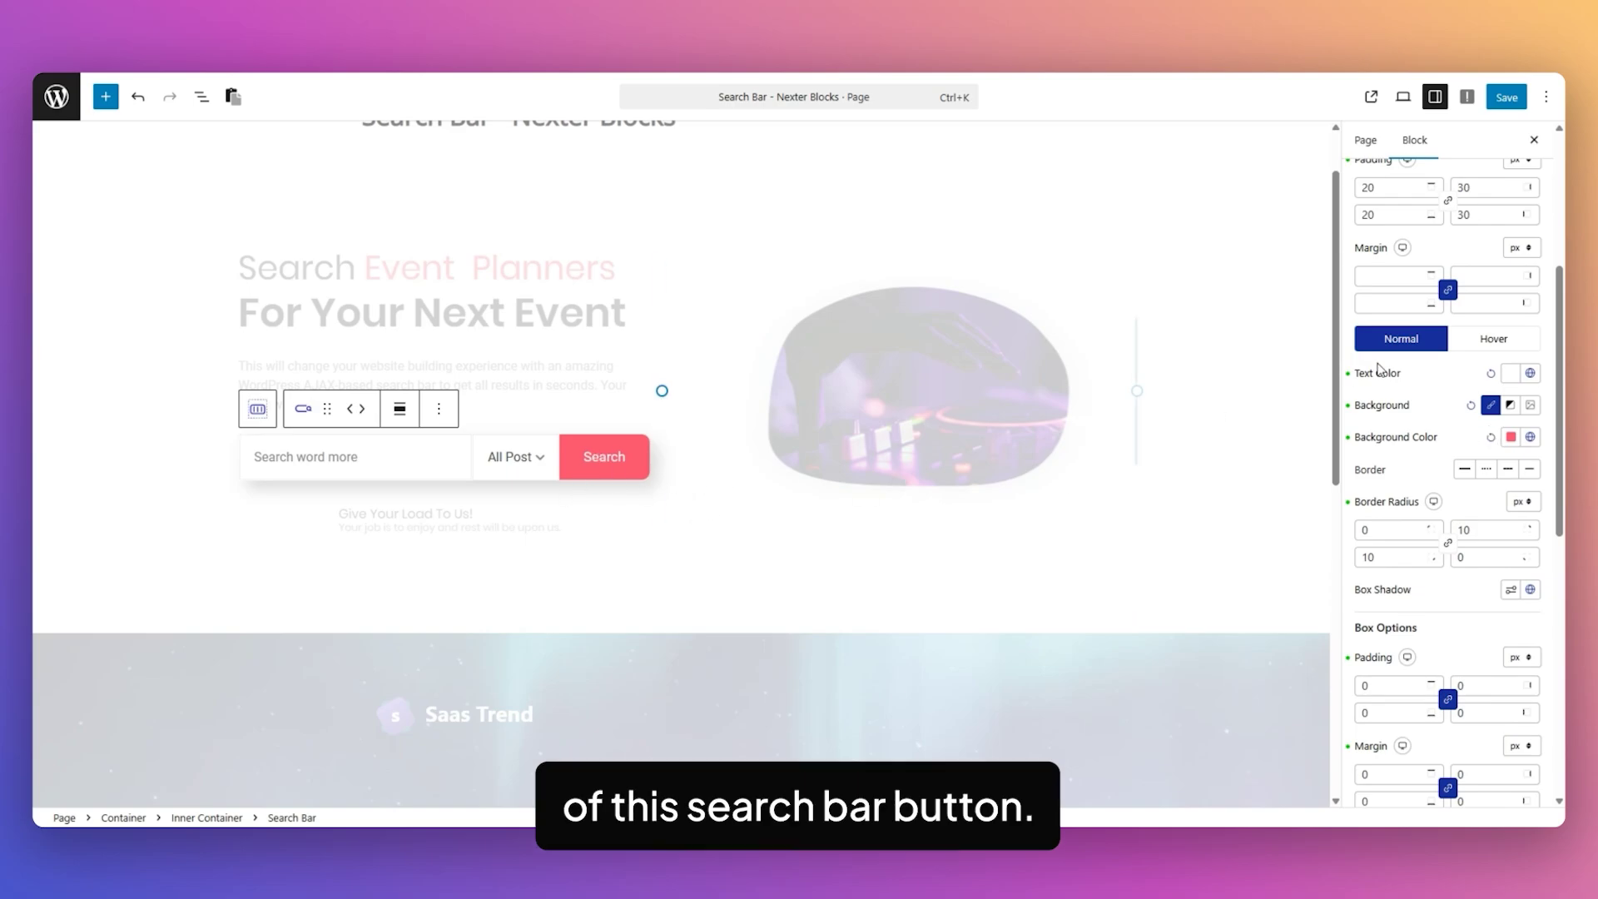
scroll(1377, 383, "up", 3)
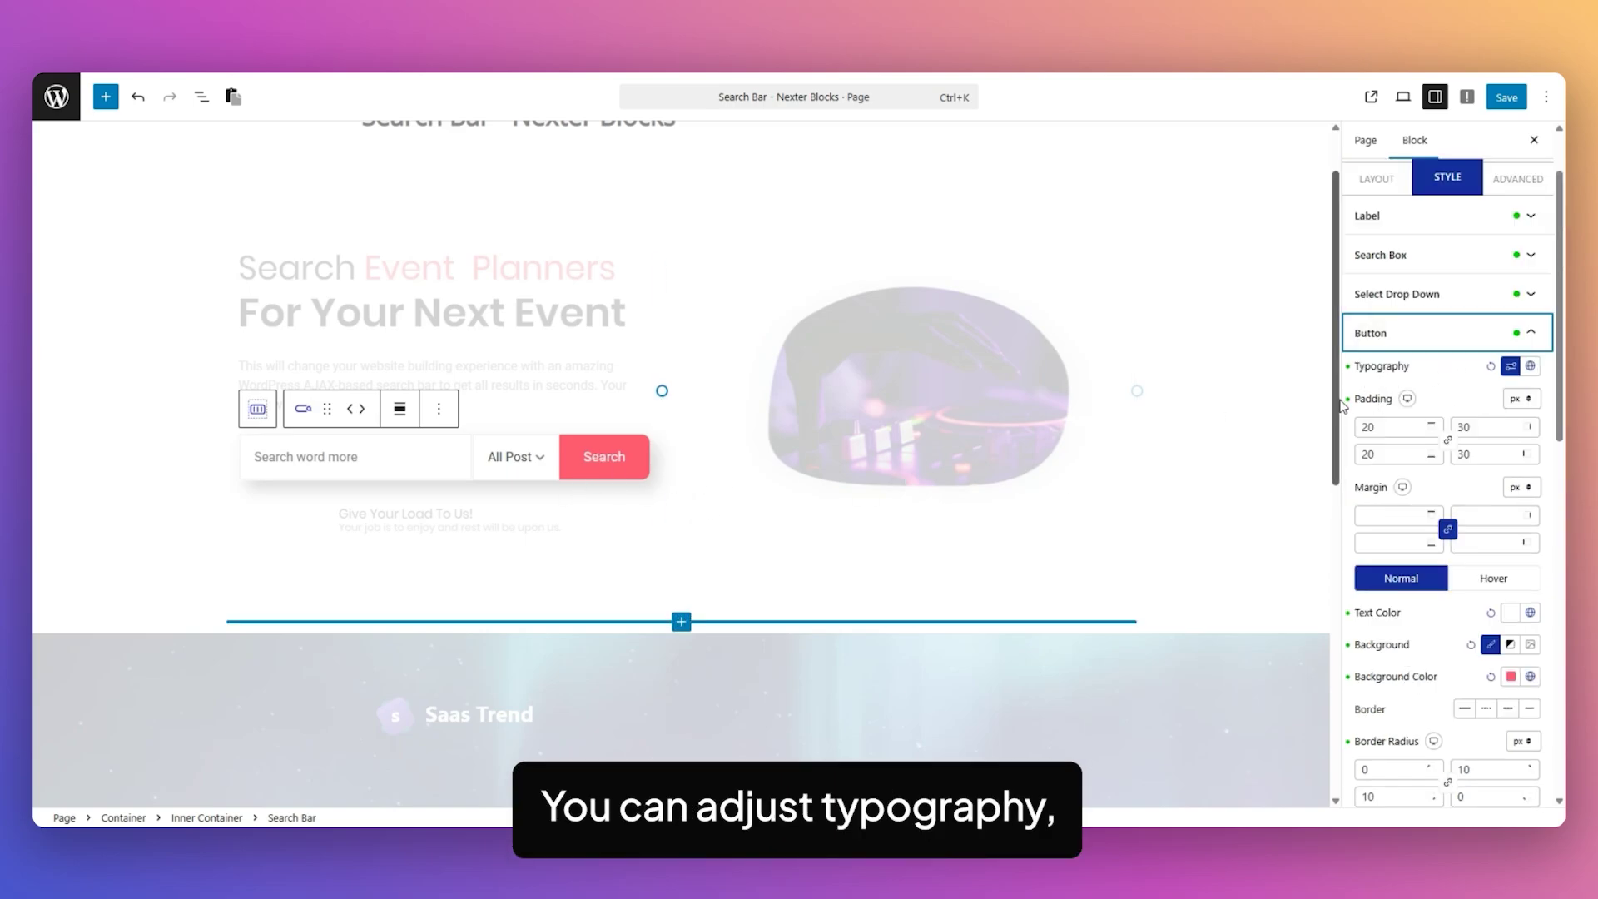
scroll(1473, 495, "down", 3)
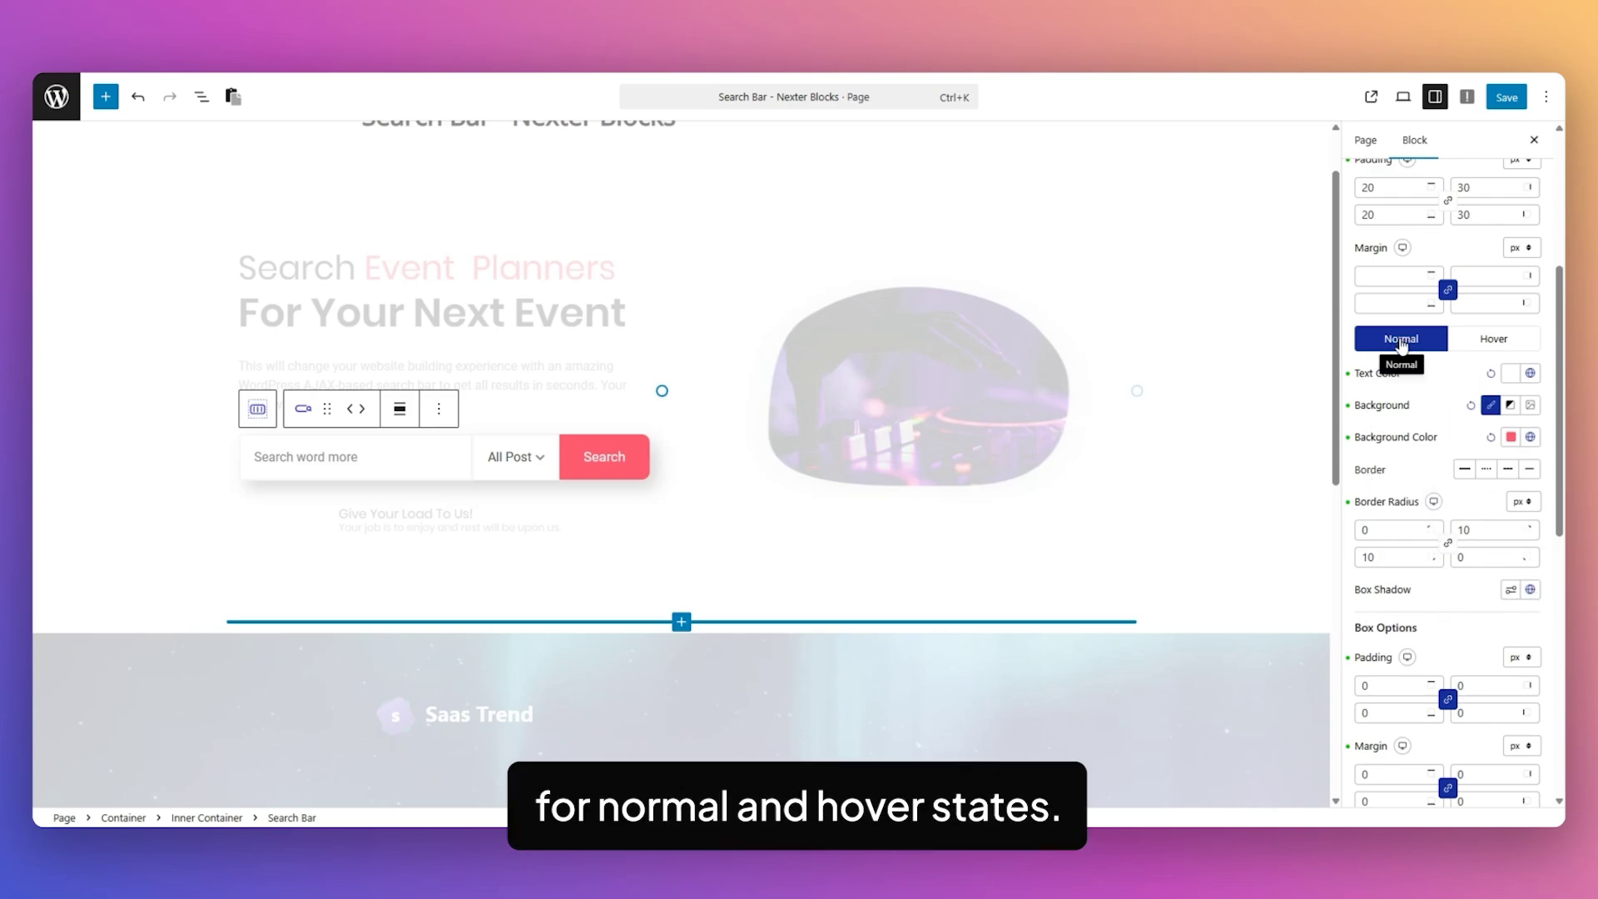
left_click(1486, 337)
left_click(1401, 338)
View the Button's Box Options in the Hover state and return to the Normal state.
scroll(1506, 531, "down", 2)
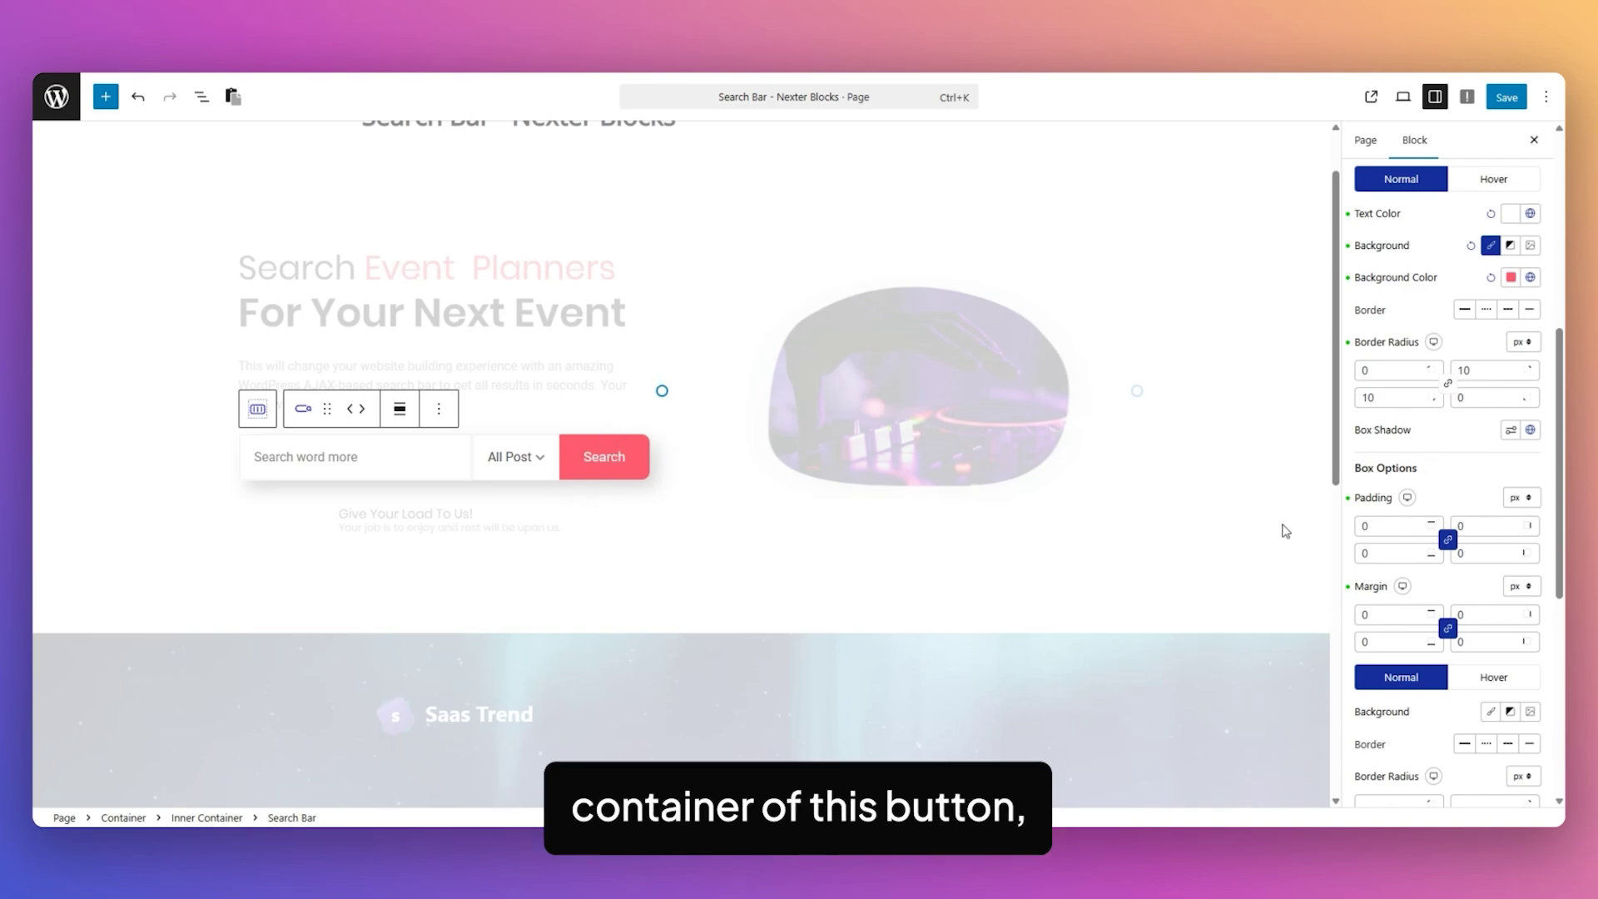
scroll(1484, 517, "down", 2)
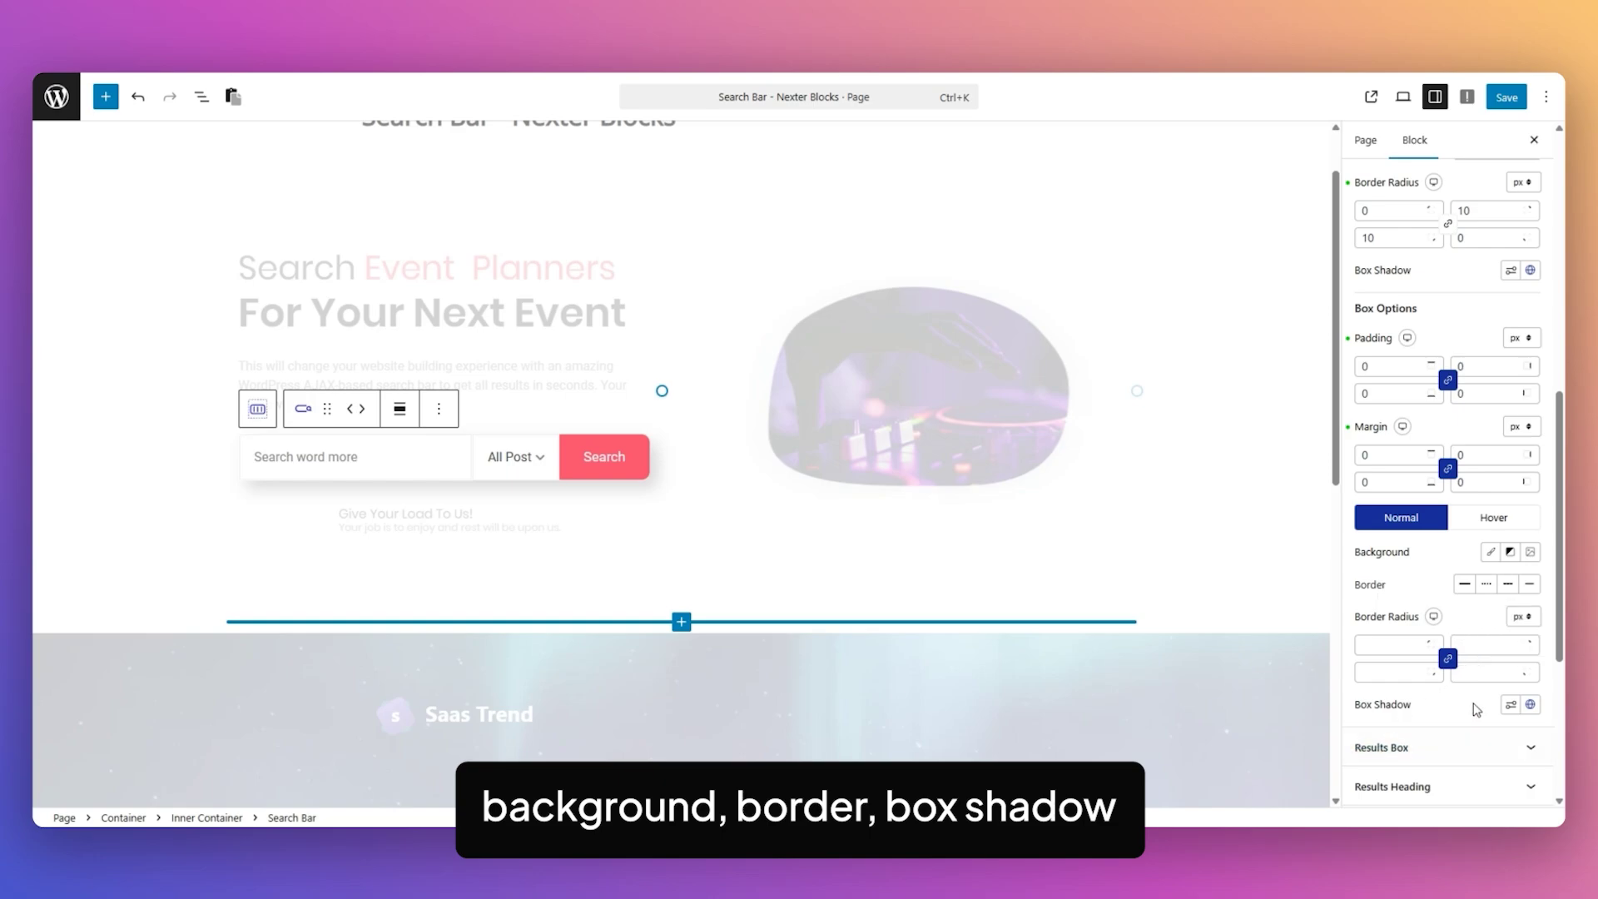
left_click(1515, 519)
left_click(1445, 524)
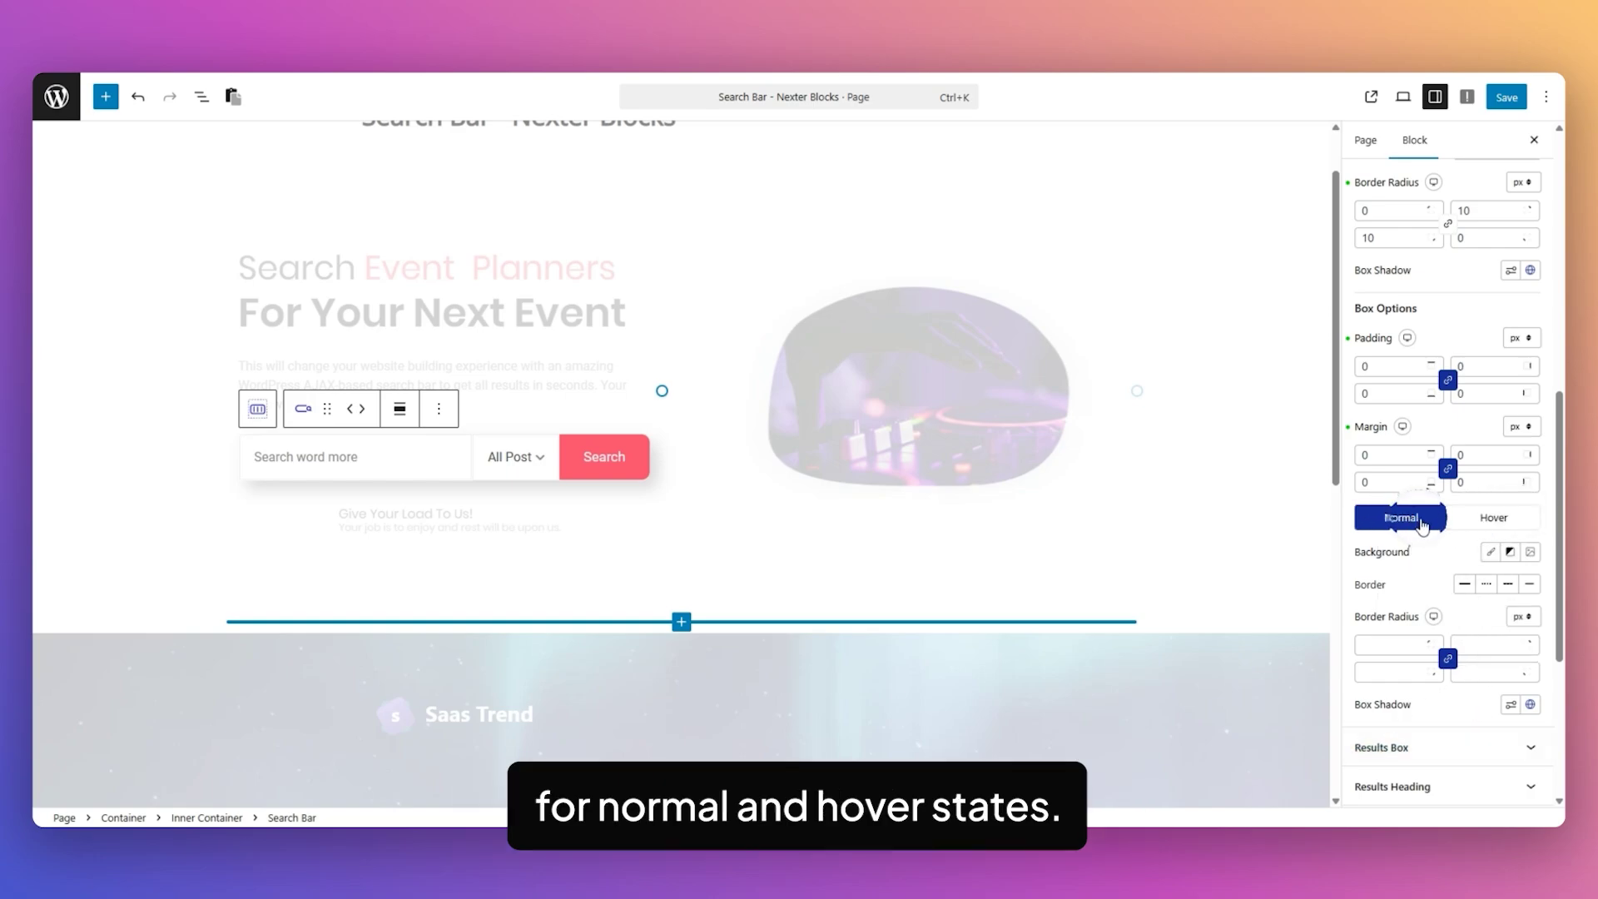
Open the Results Box style settings and view its typography, spacing, width and border options in the Hover and Normal states.
scroll(1437, 583, "down", 2)
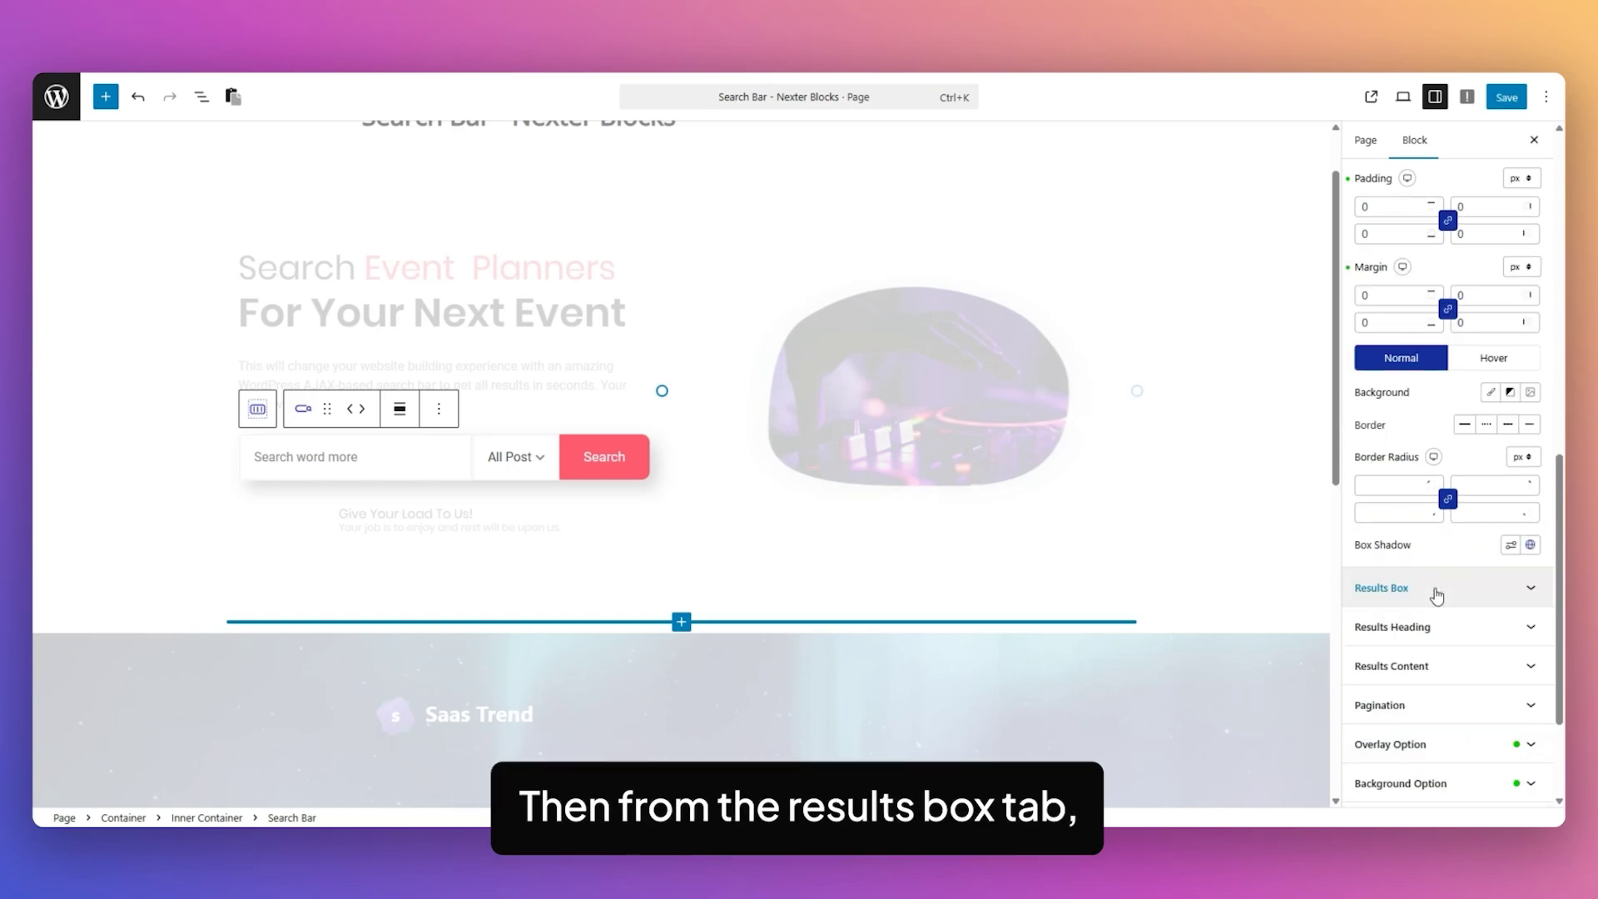
left_click(1437, 591)
scroll(1437, 593, "up", 6)
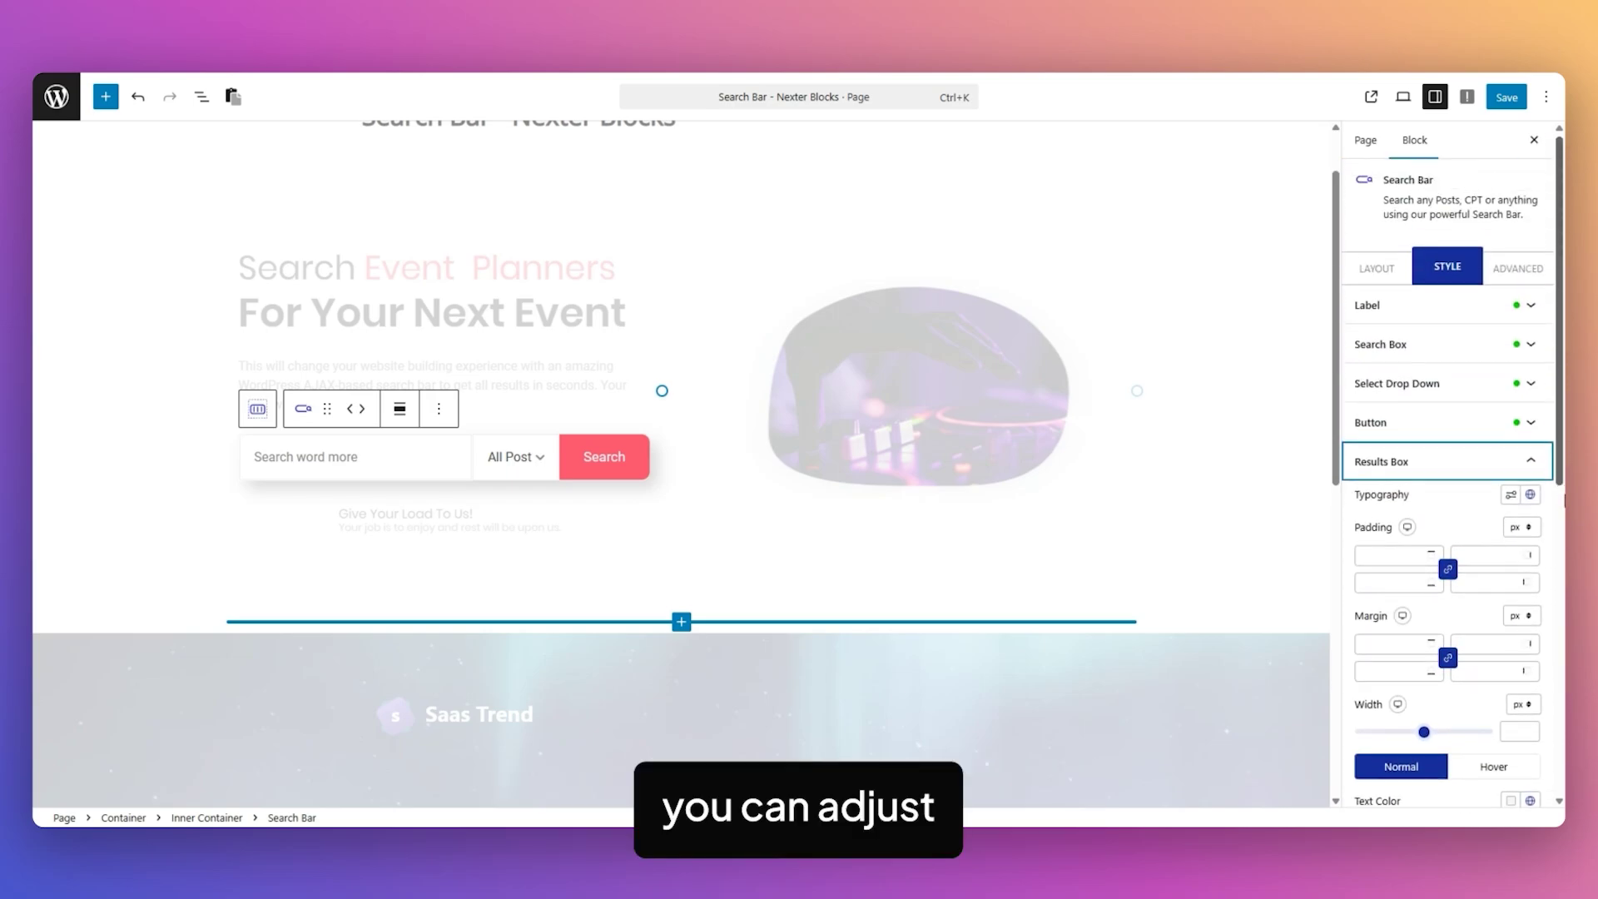
scroll(1563, 501, "down", 3)
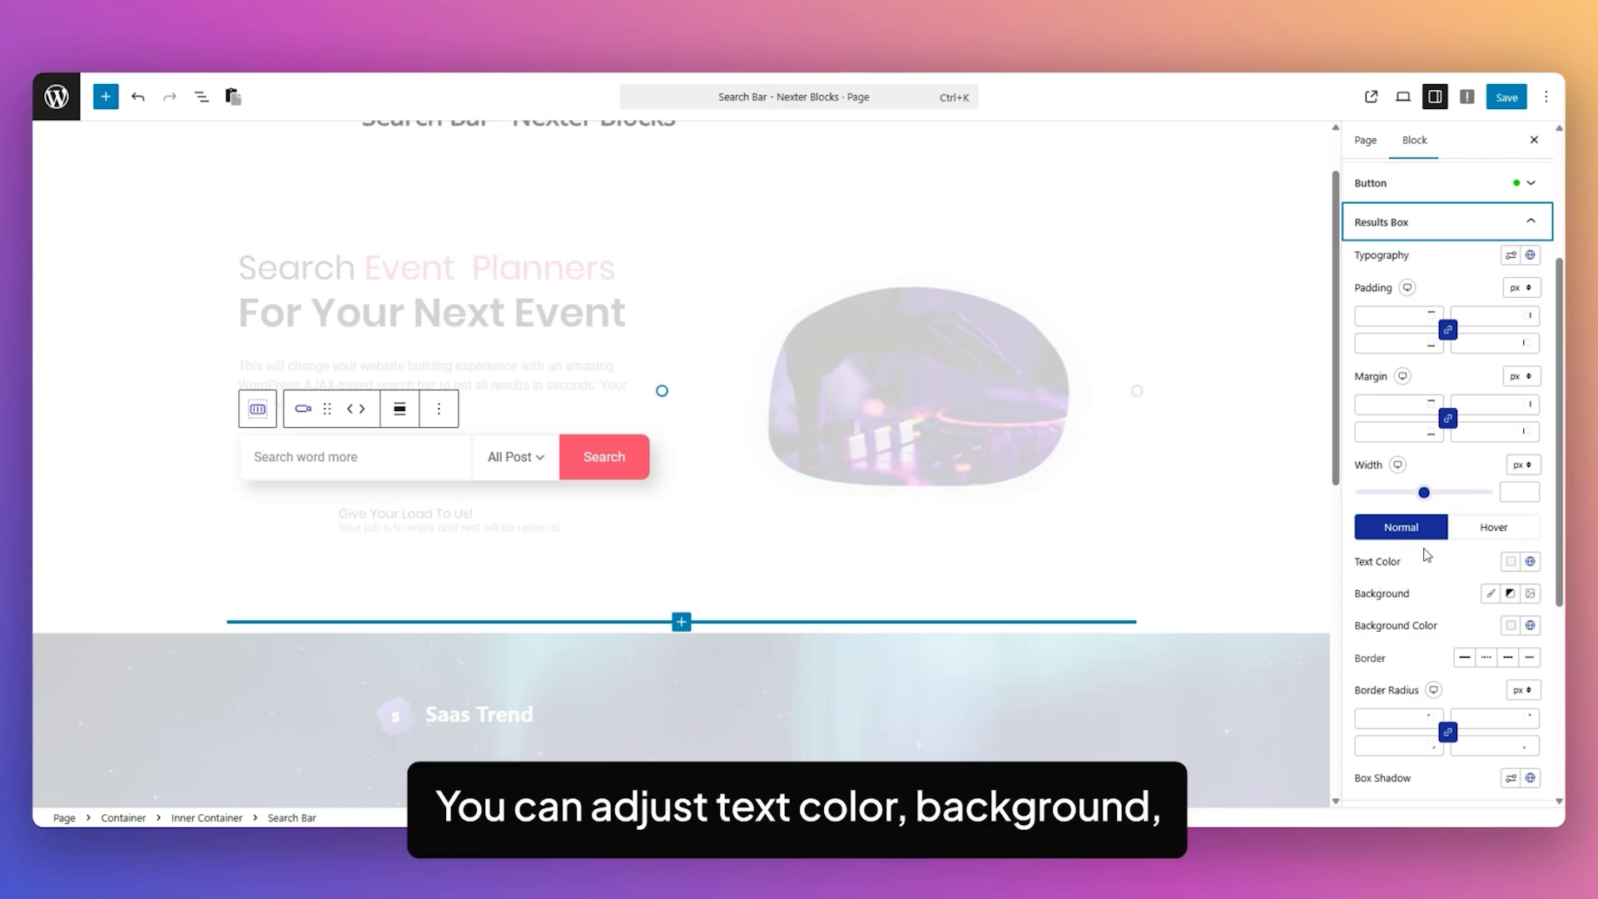
scroll(1426, 577, "down", 2)
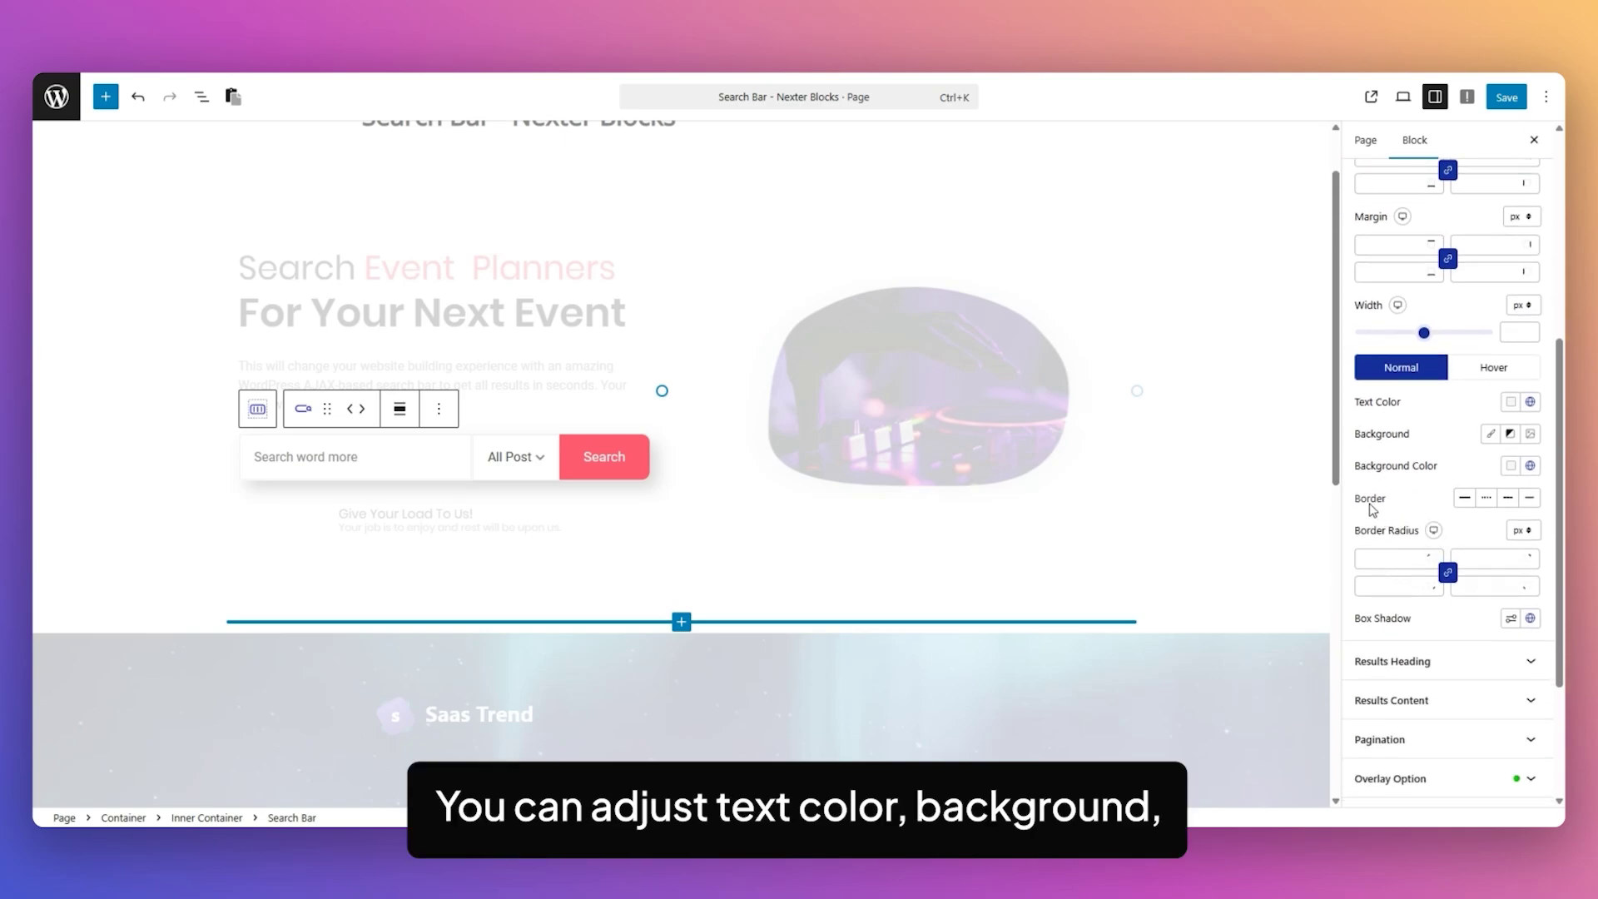
left_click(1502, 367)
left_click(1412, 367)
Open the Results Heading style settings and view its Count Typography, padding and margin, plus the Hover and Normal states.
scroll(1447, 582, "down", 1)
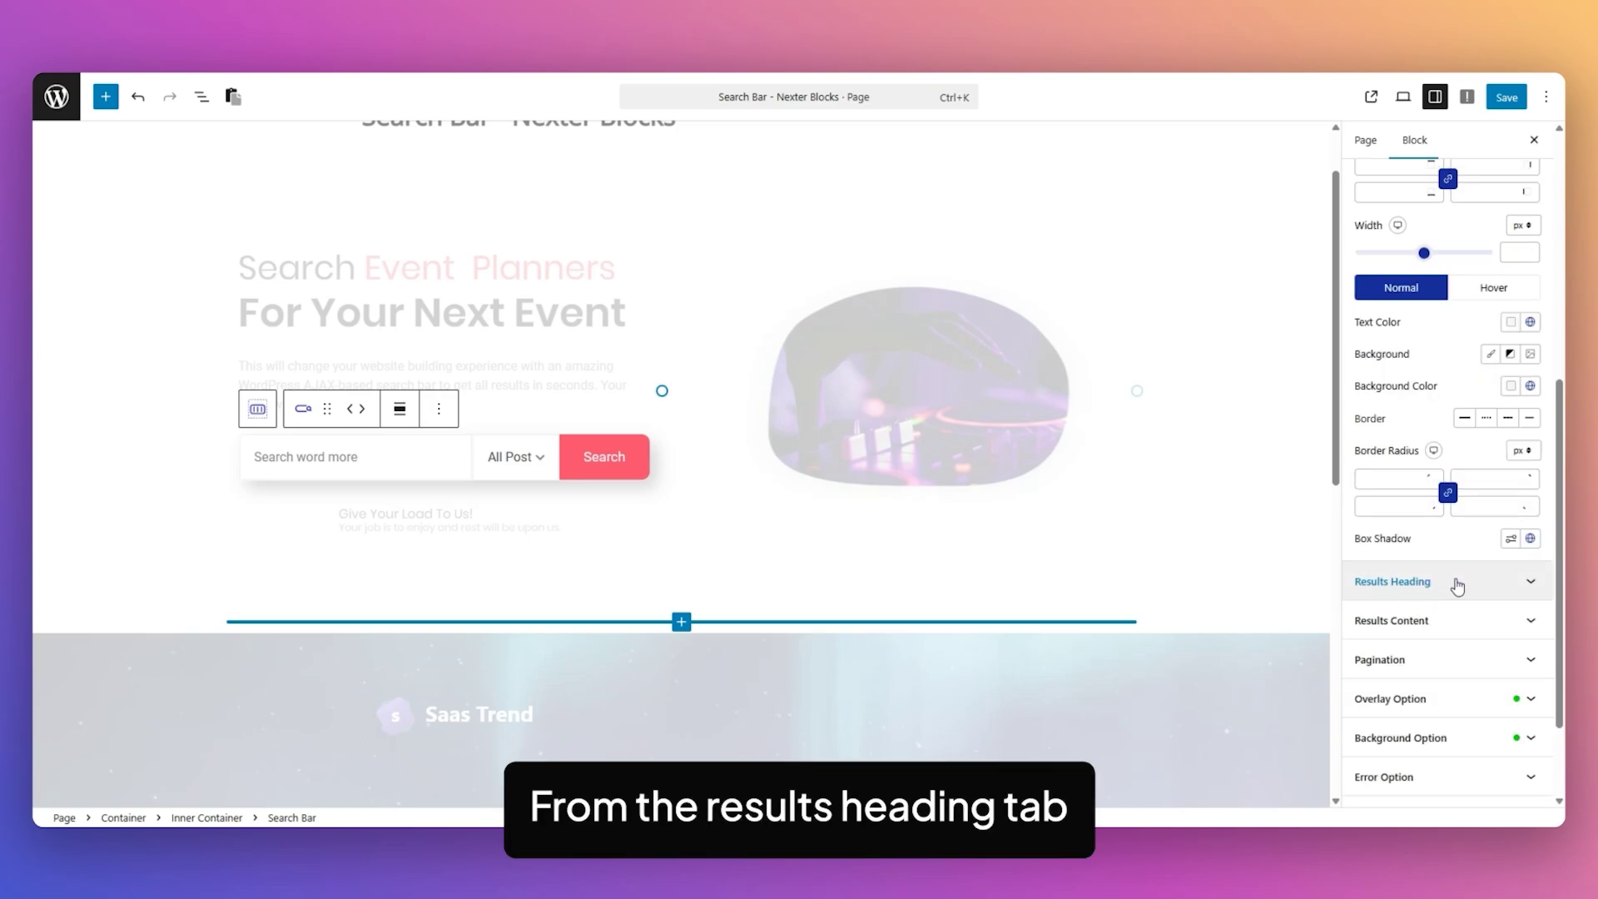
left_click(1457, 582)
scroll(1561, 441, "up", 2)
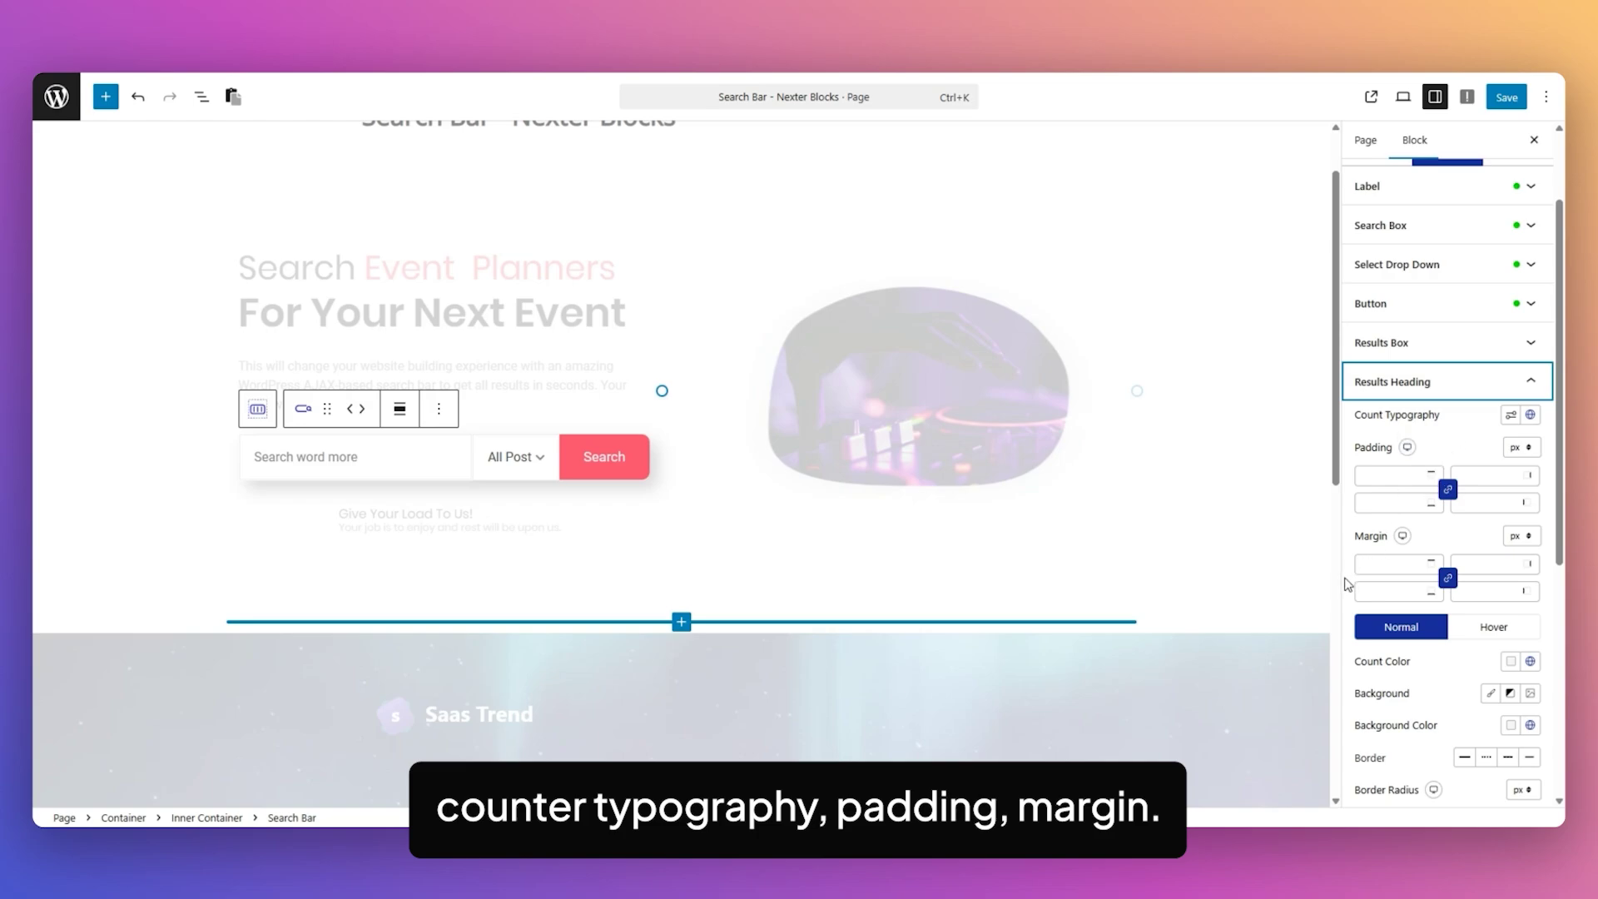
scroll(1436, 522, "down", 1)
scroll(1435, 522, "down", 3)
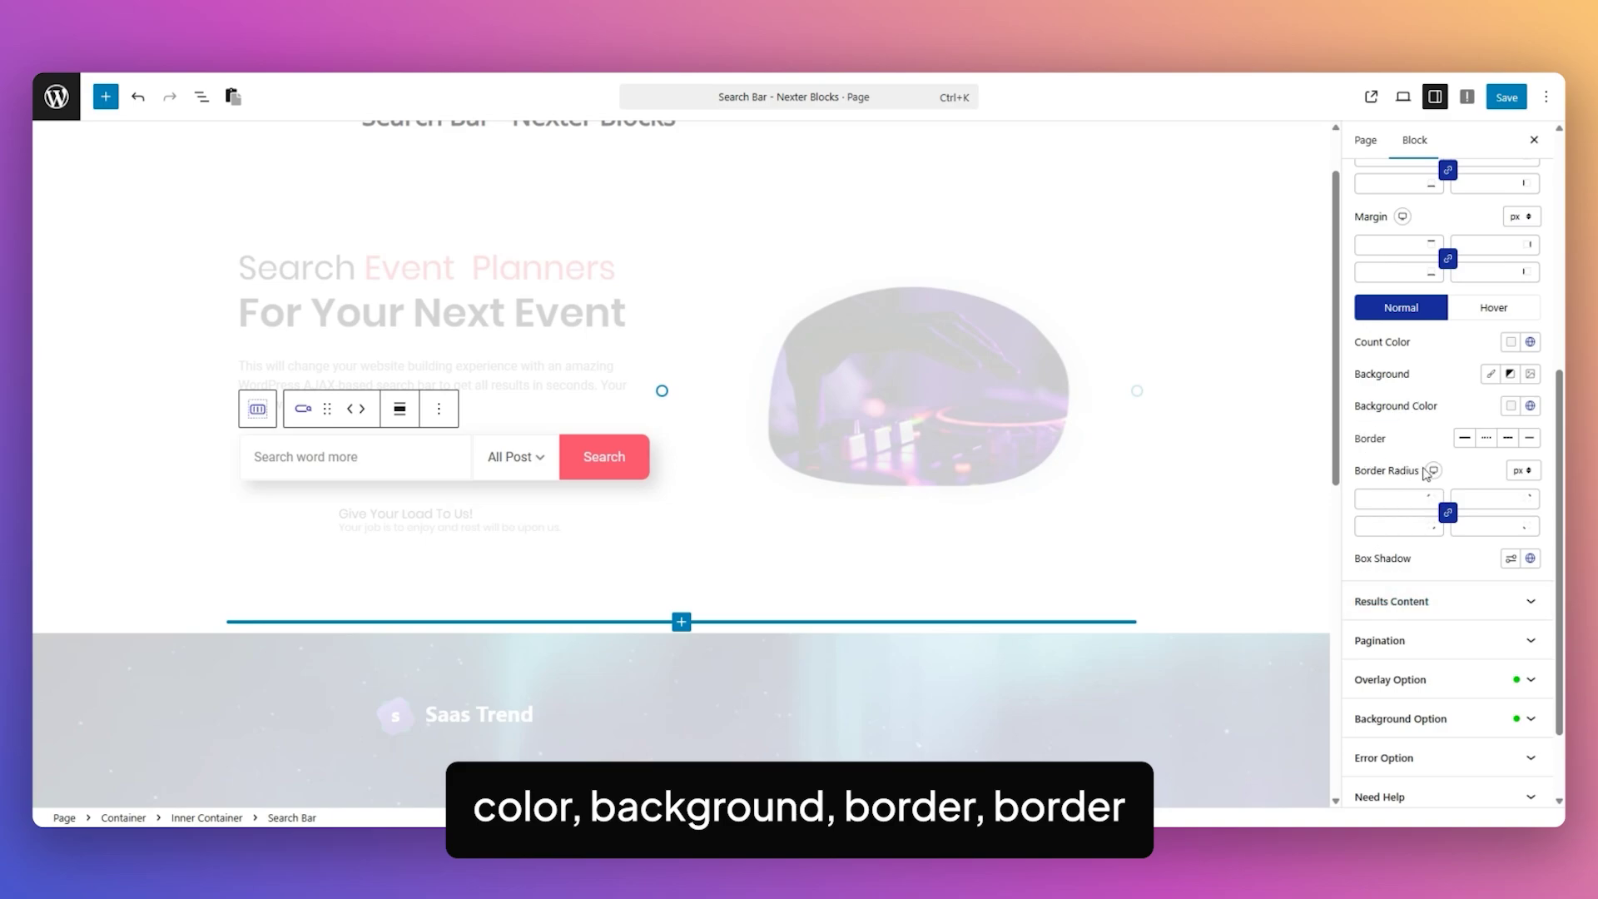
left_click(1489, 312)
left_click(1401, 314)
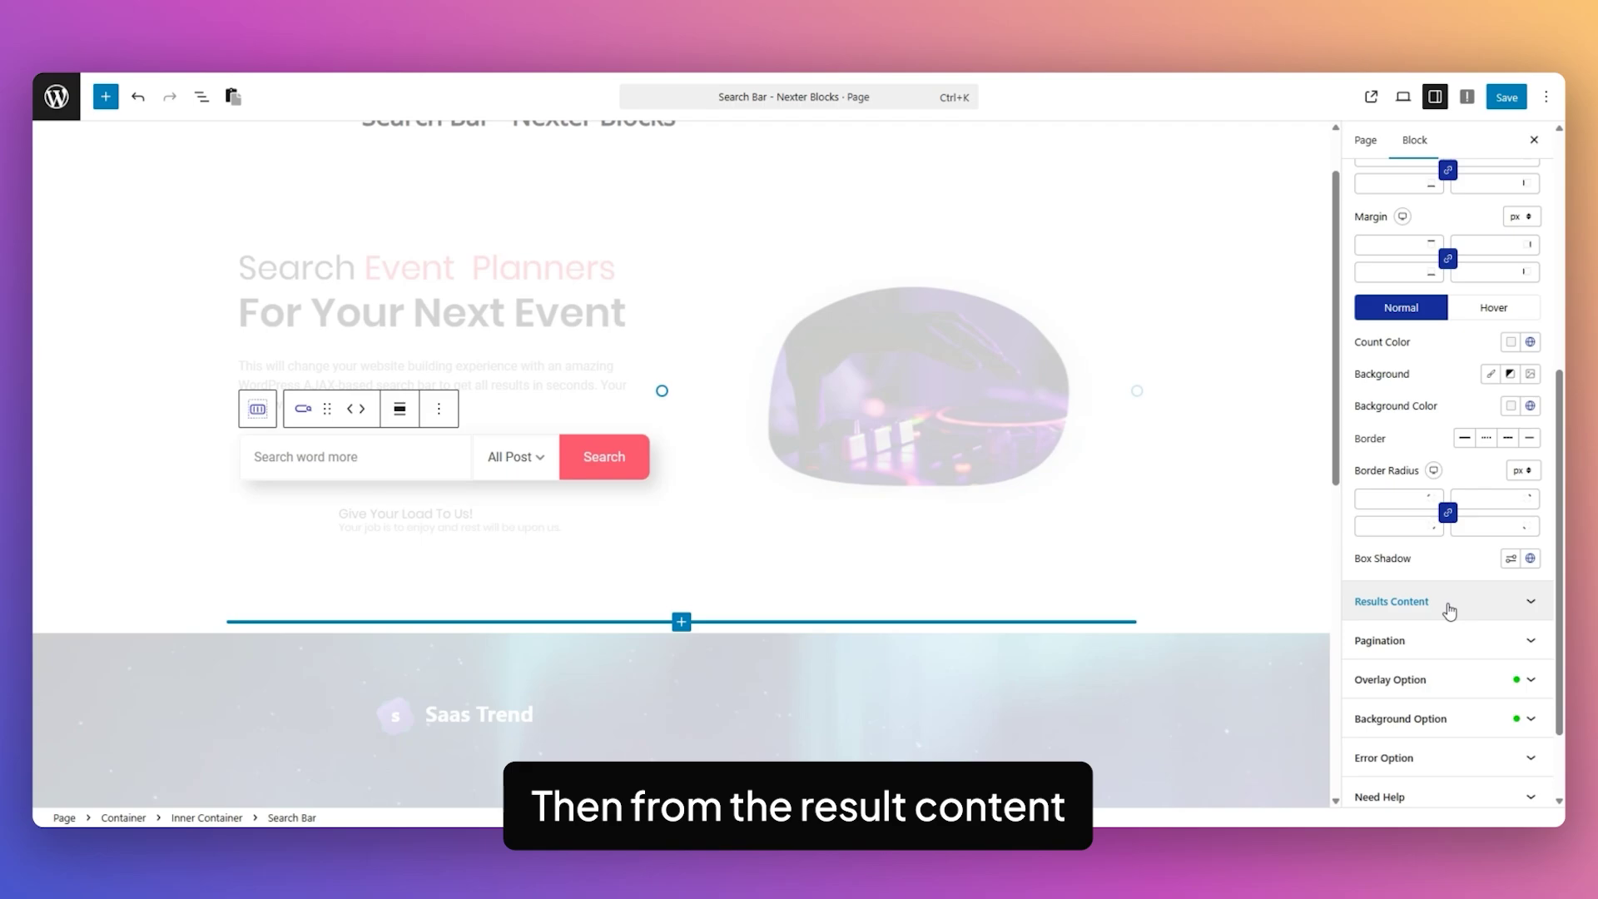
Open the Results Content style settings and enable the Padding Option to show its title, content and Woo price padding fields.
left_click(1448, 611)
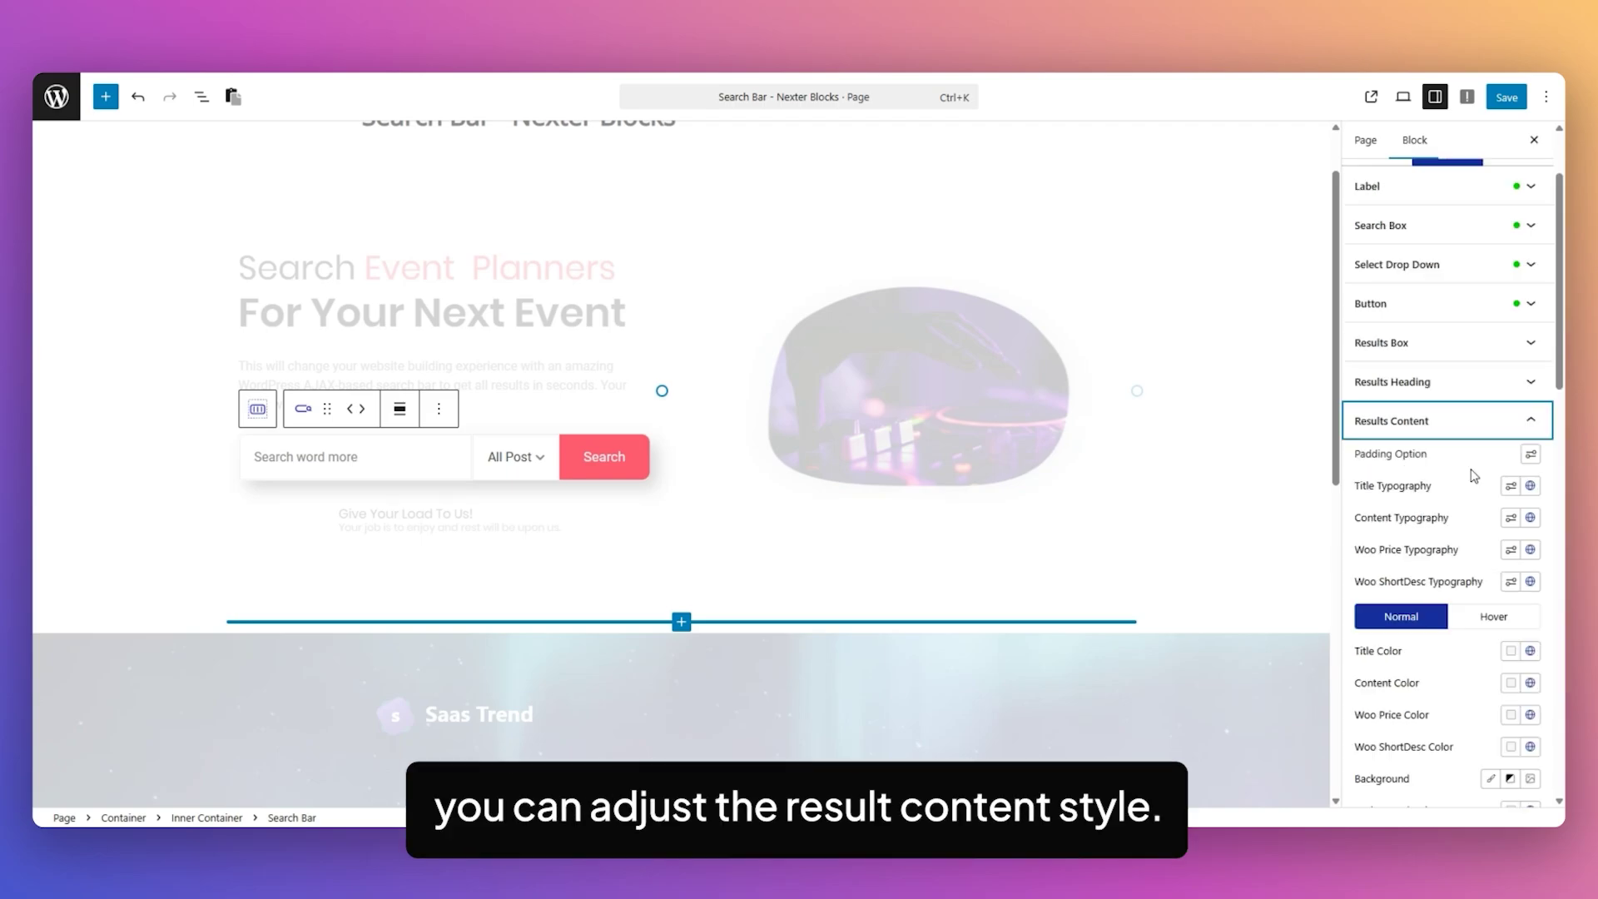
left_click(1532, 455)
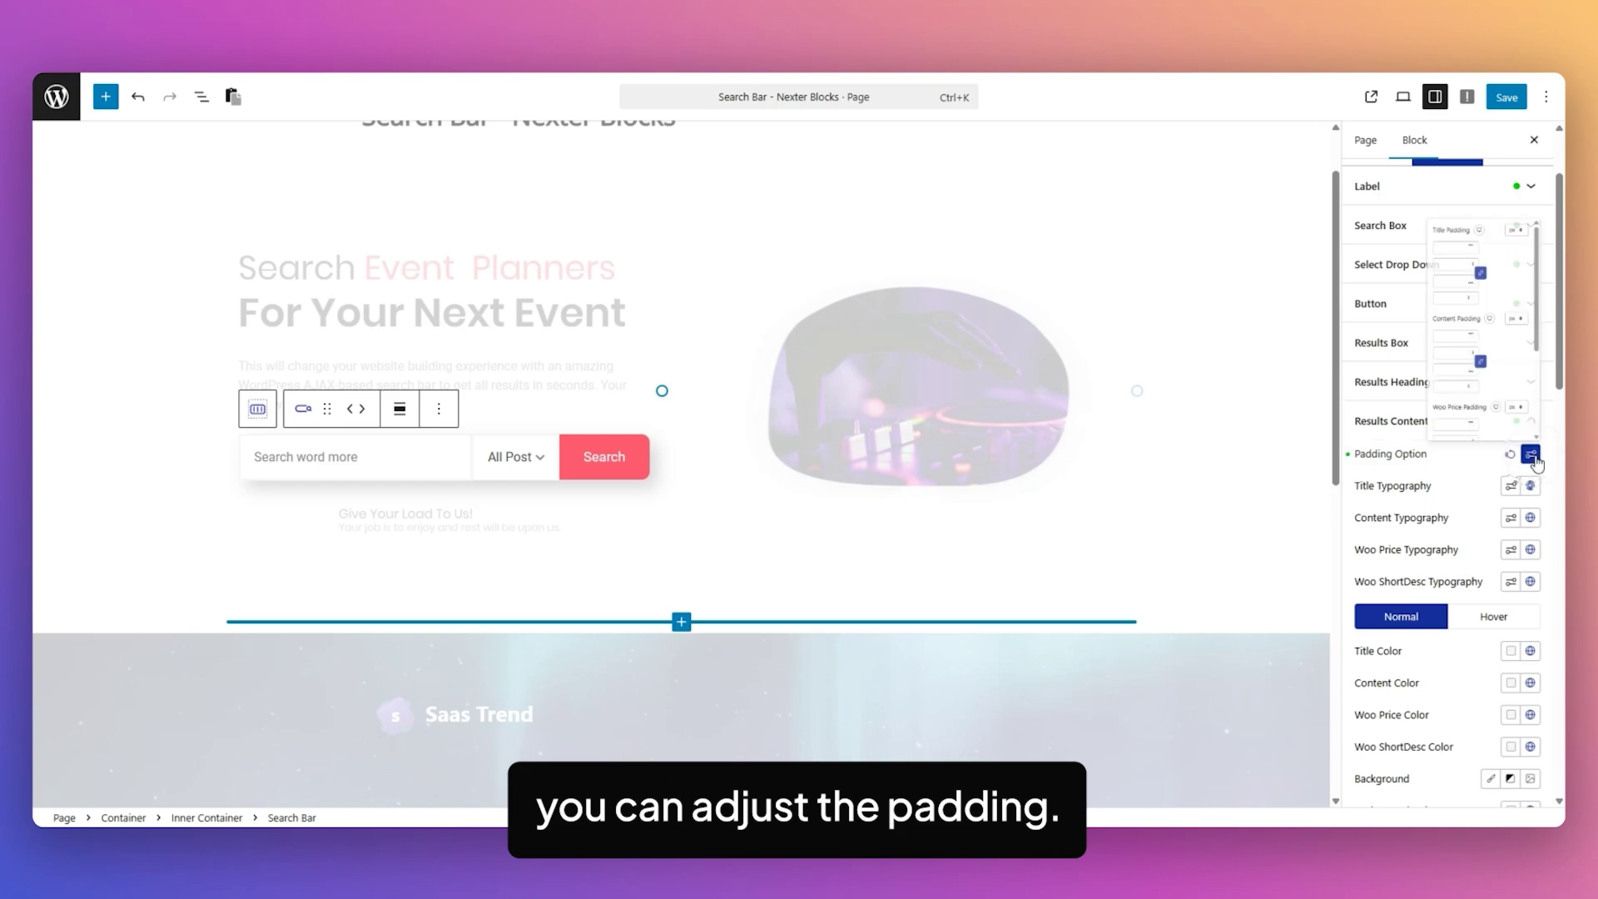
left_click(1531, 454)
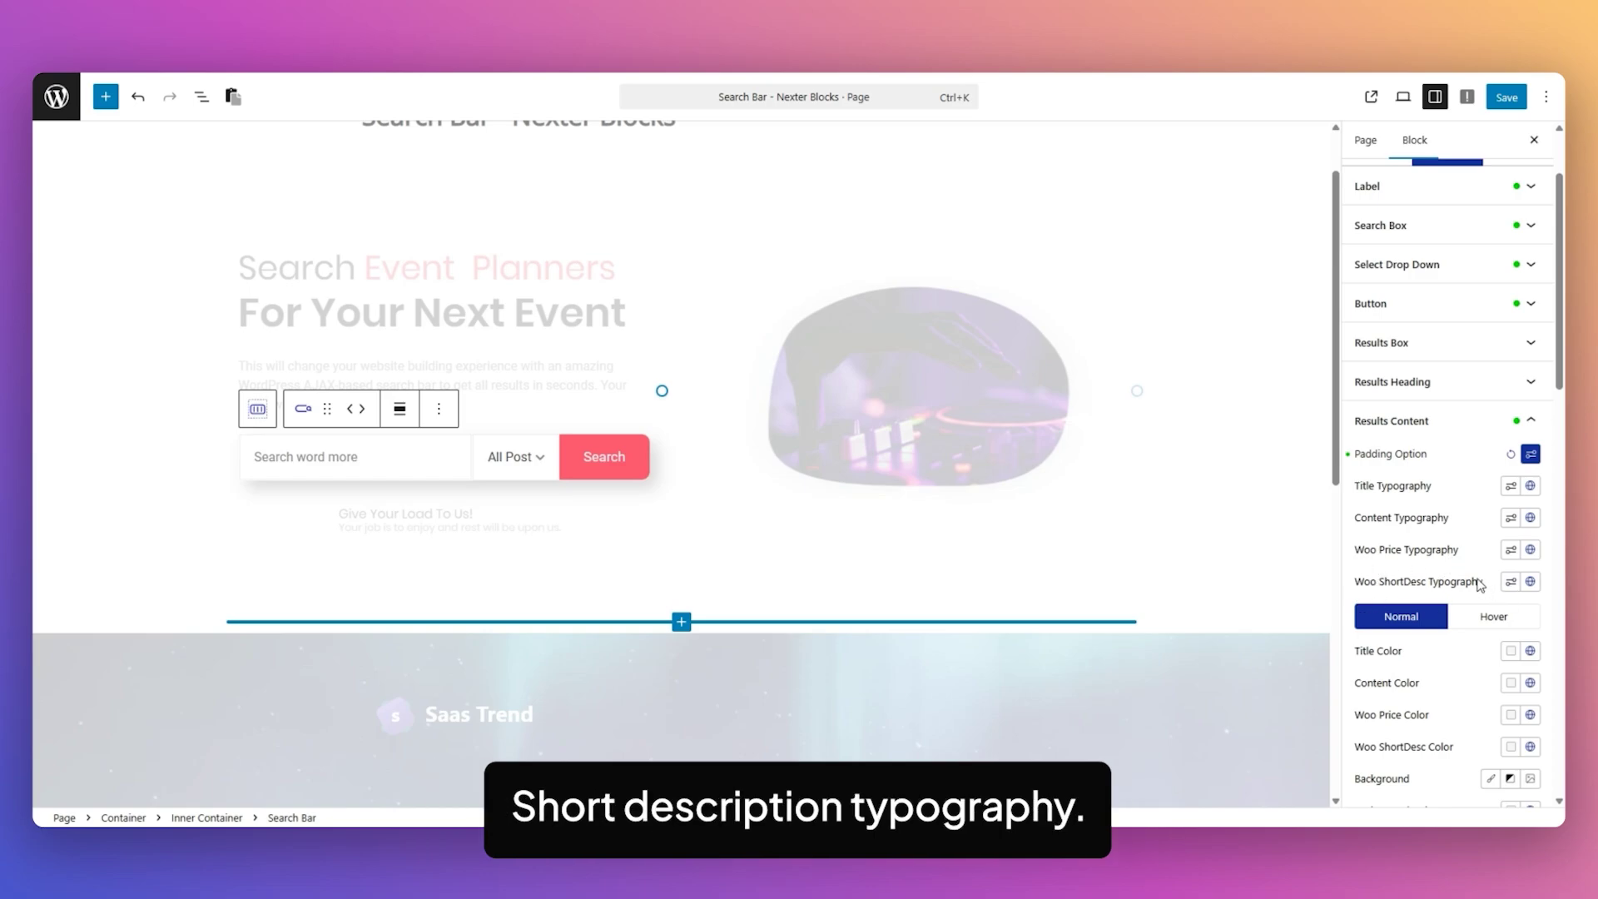
View the Results Content typography, color, background, border and box shadow settings, and switch to the Hover state.
scroll(1473, 524, "down", 3)
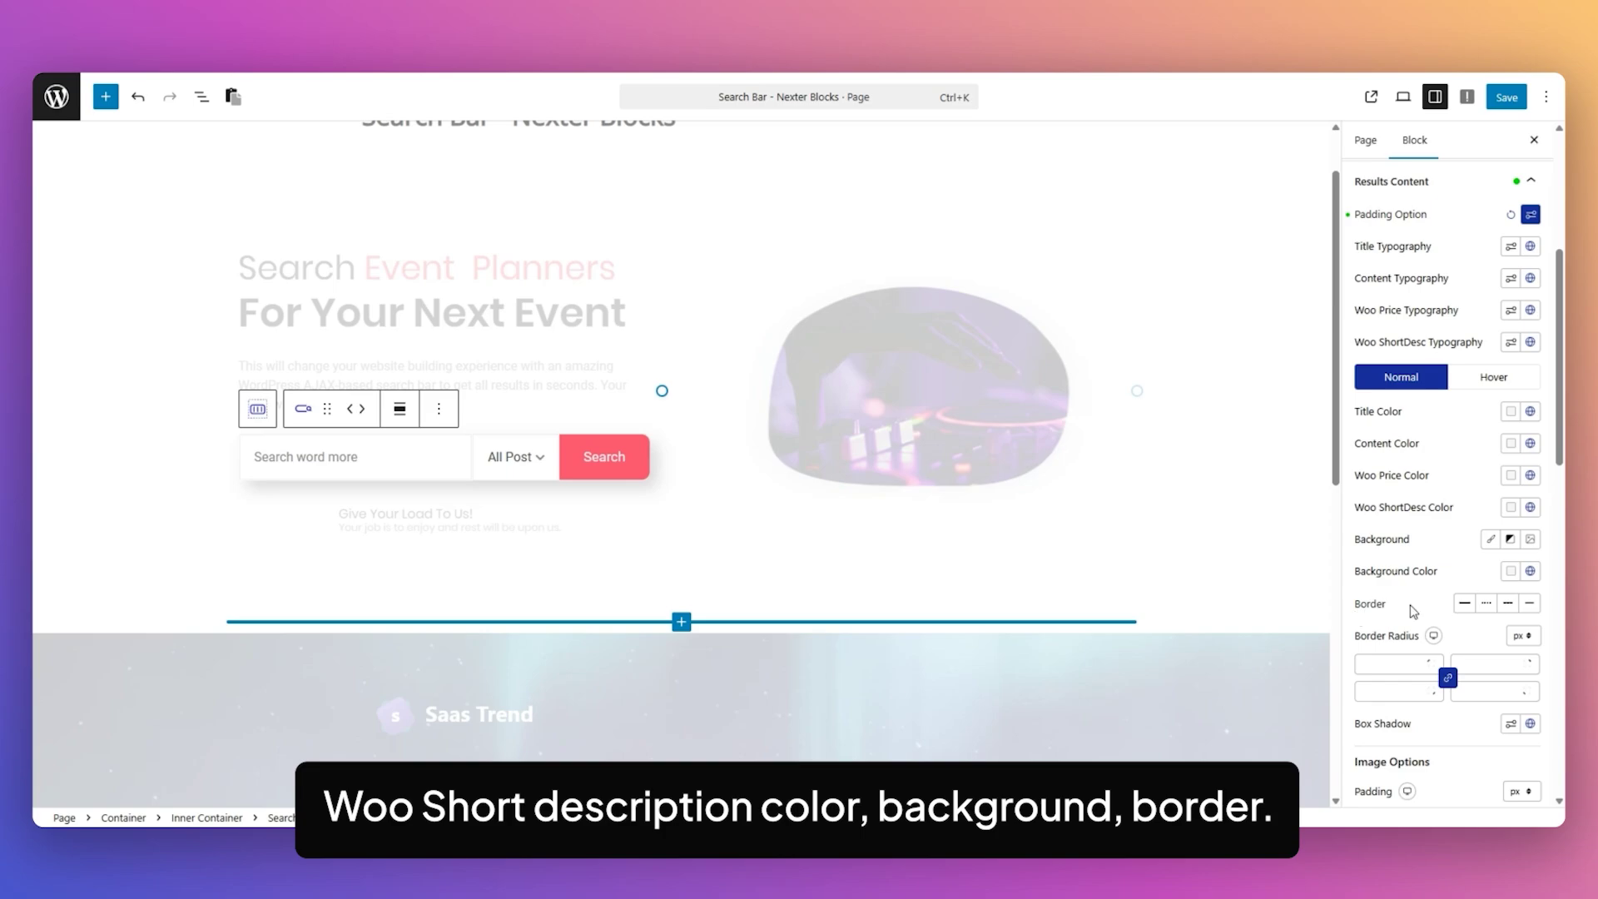
scroll(1413, 614, "down", 2)
scroll(1411, 473, "up", 4)
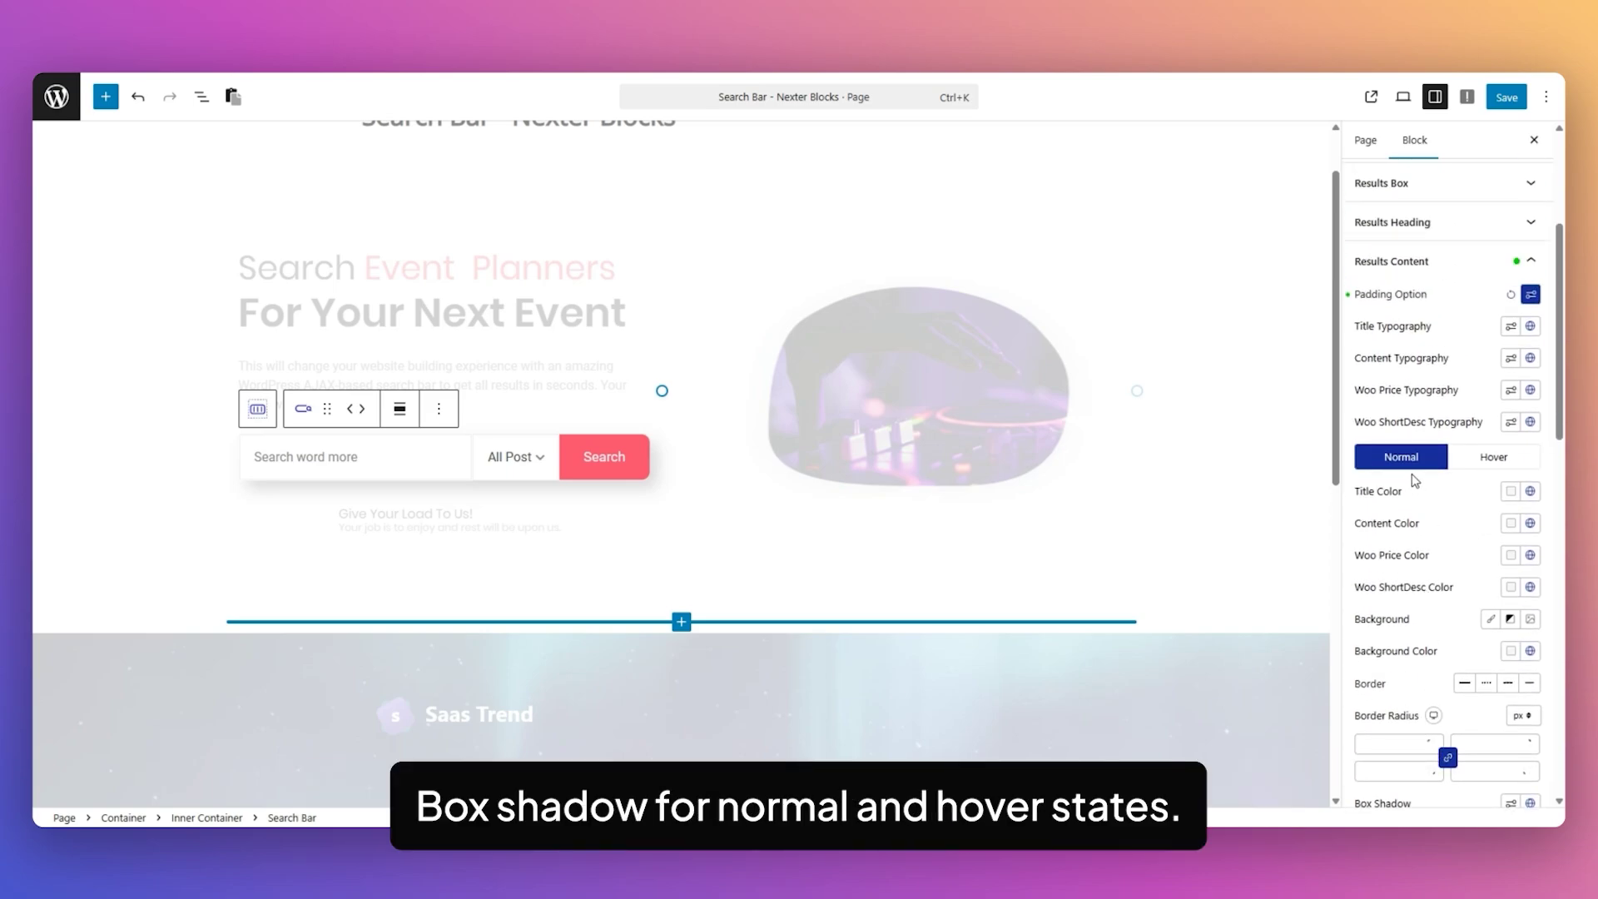
left_click(1475, 460)
View the Image Options and Result Box Options of the Results Content, including padding, image width, margin, border and box shadow.
scroll(1431, 432, "down", 10)
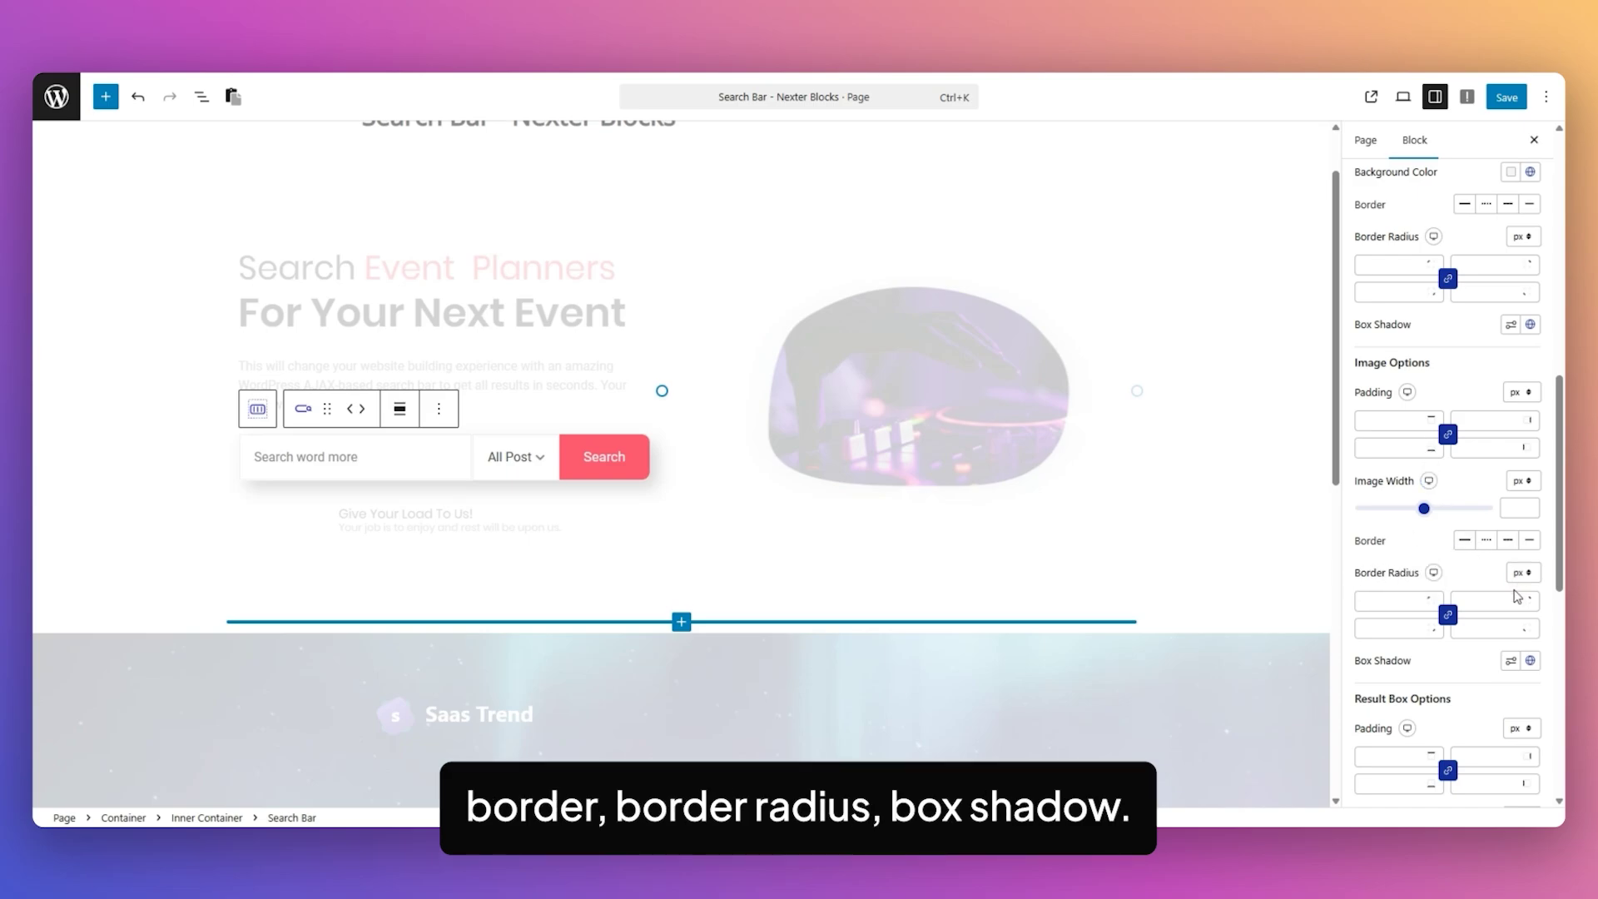
scroll(1469, 471, "down", 3)
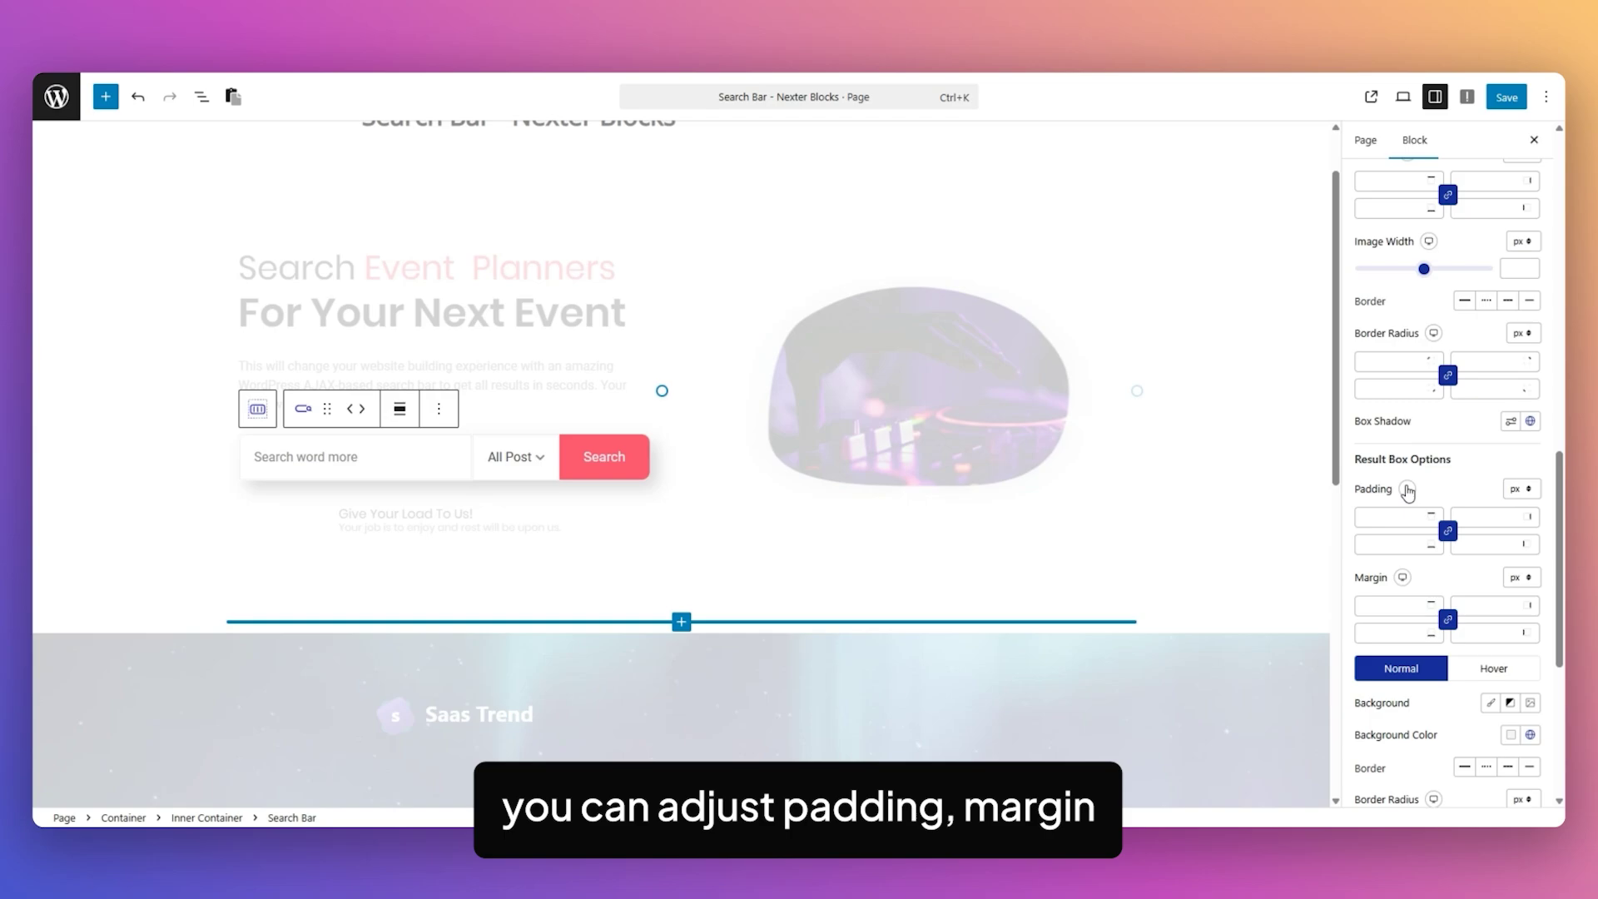
scroll(1492, 573, "down", 3)
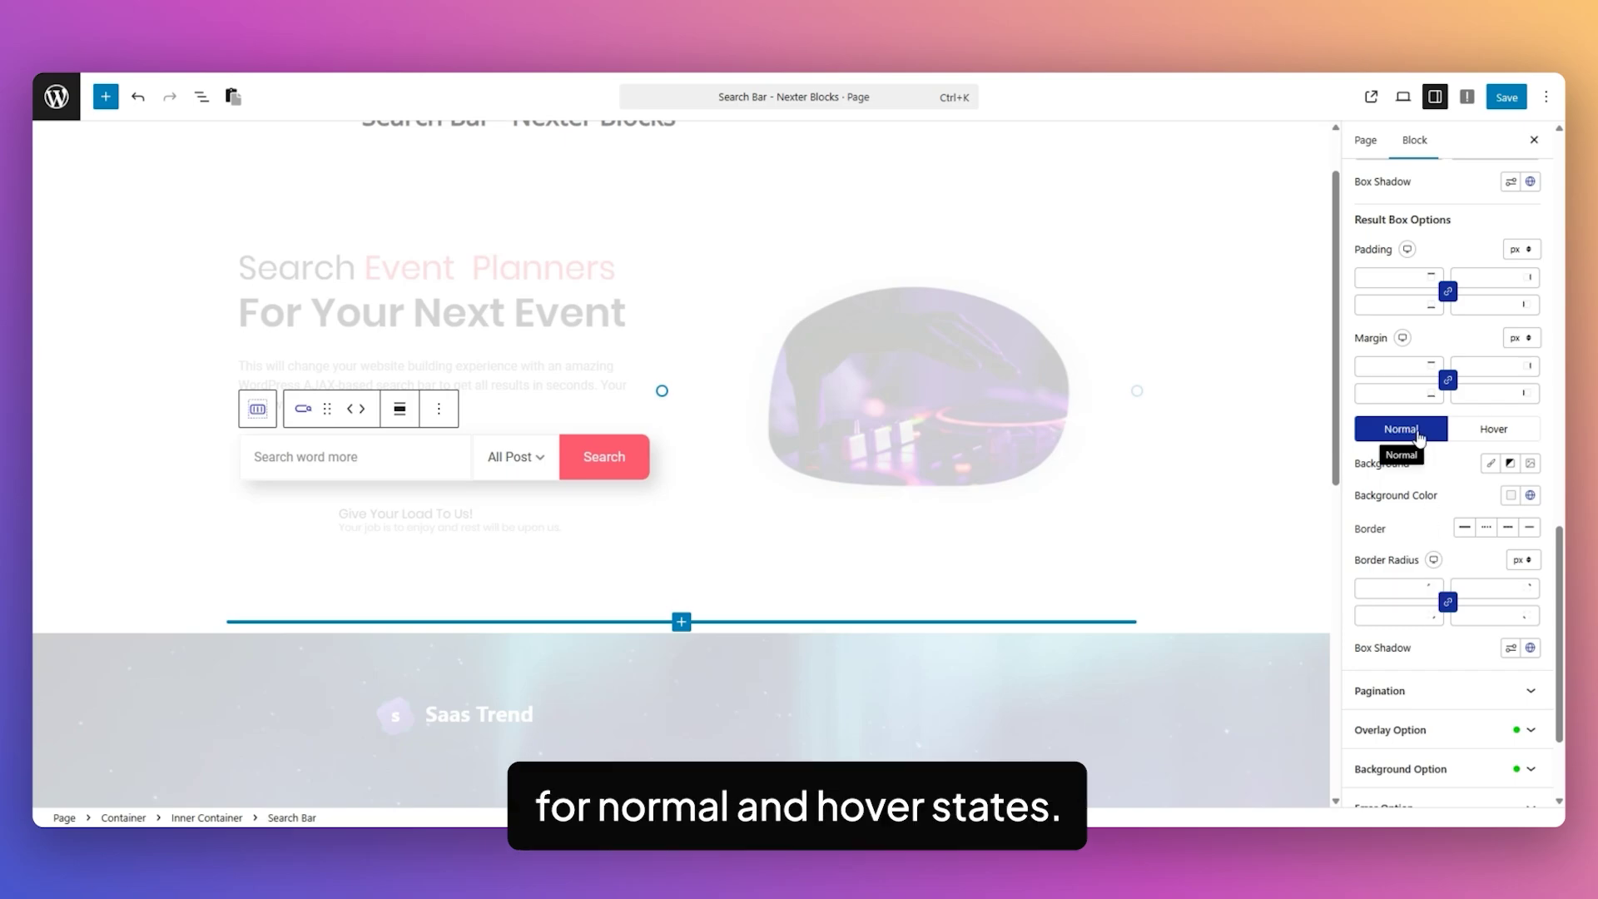
scroll(1433, 542, "down", 2)
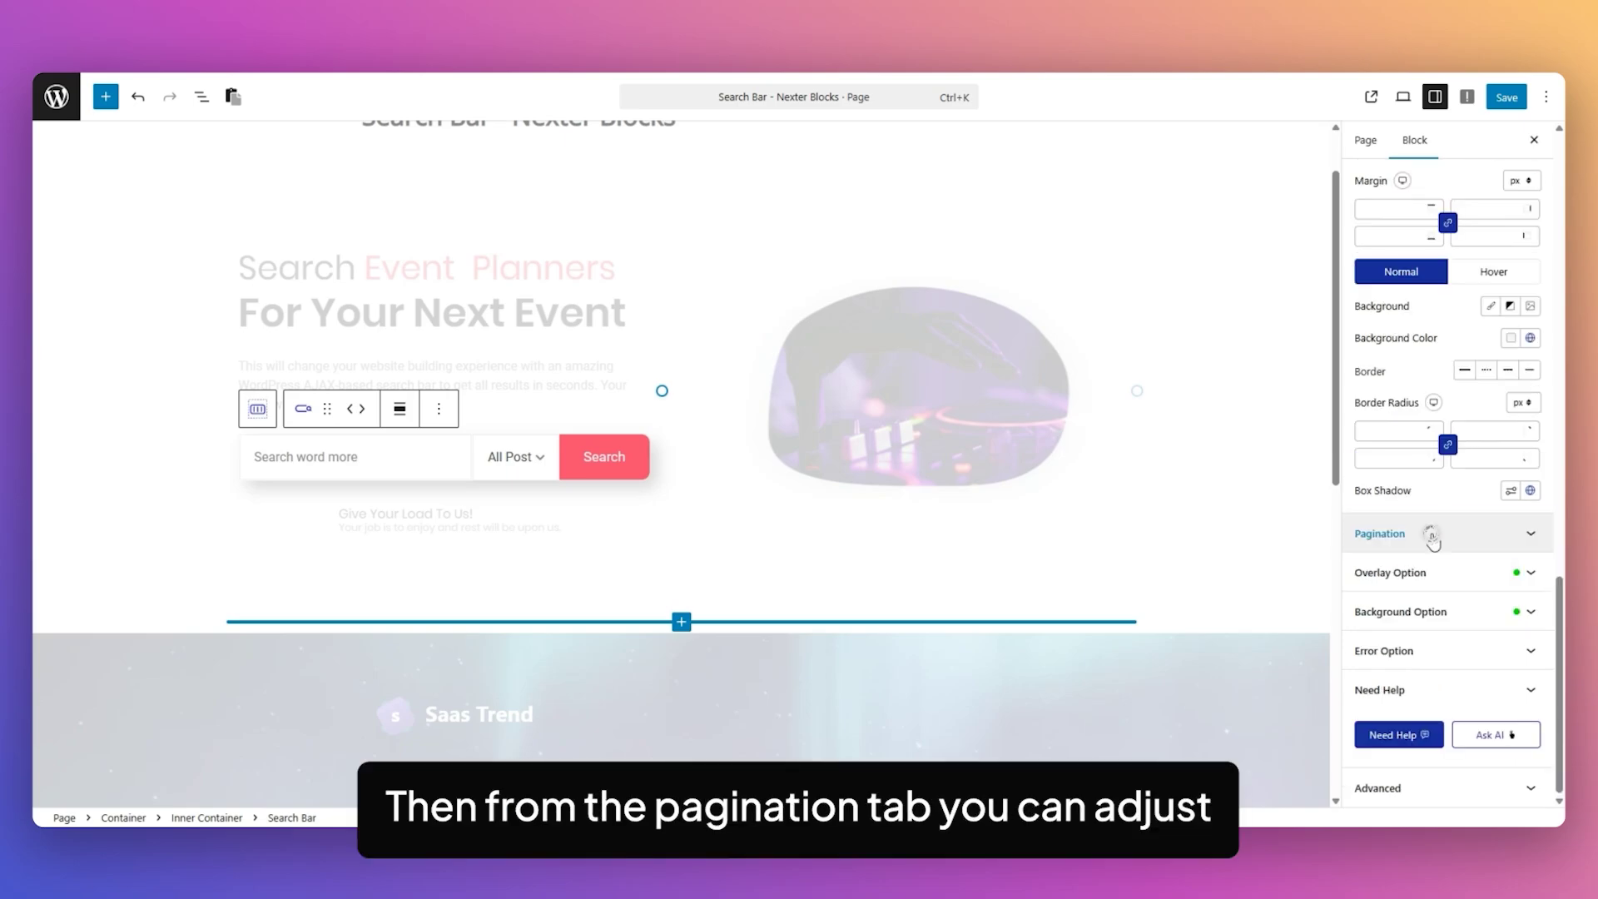
Open the Pagination style settings and view the typography and state options, plus the Next Button and Prev Button options.
left_click(1432, 539)
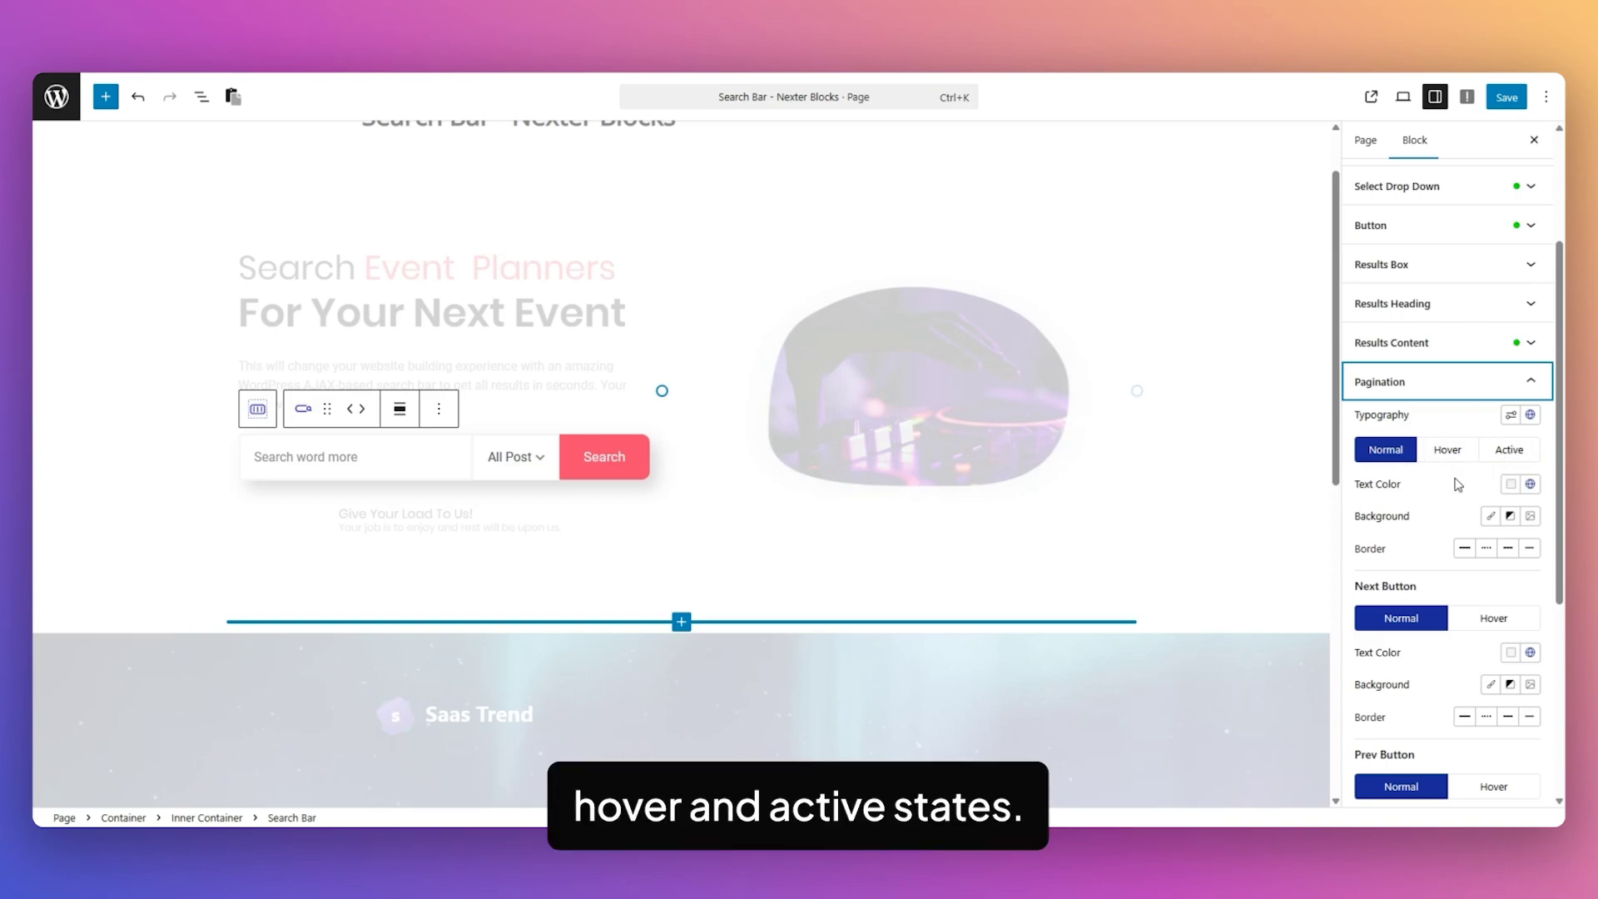
scroll(1460, 481, "down", 1)
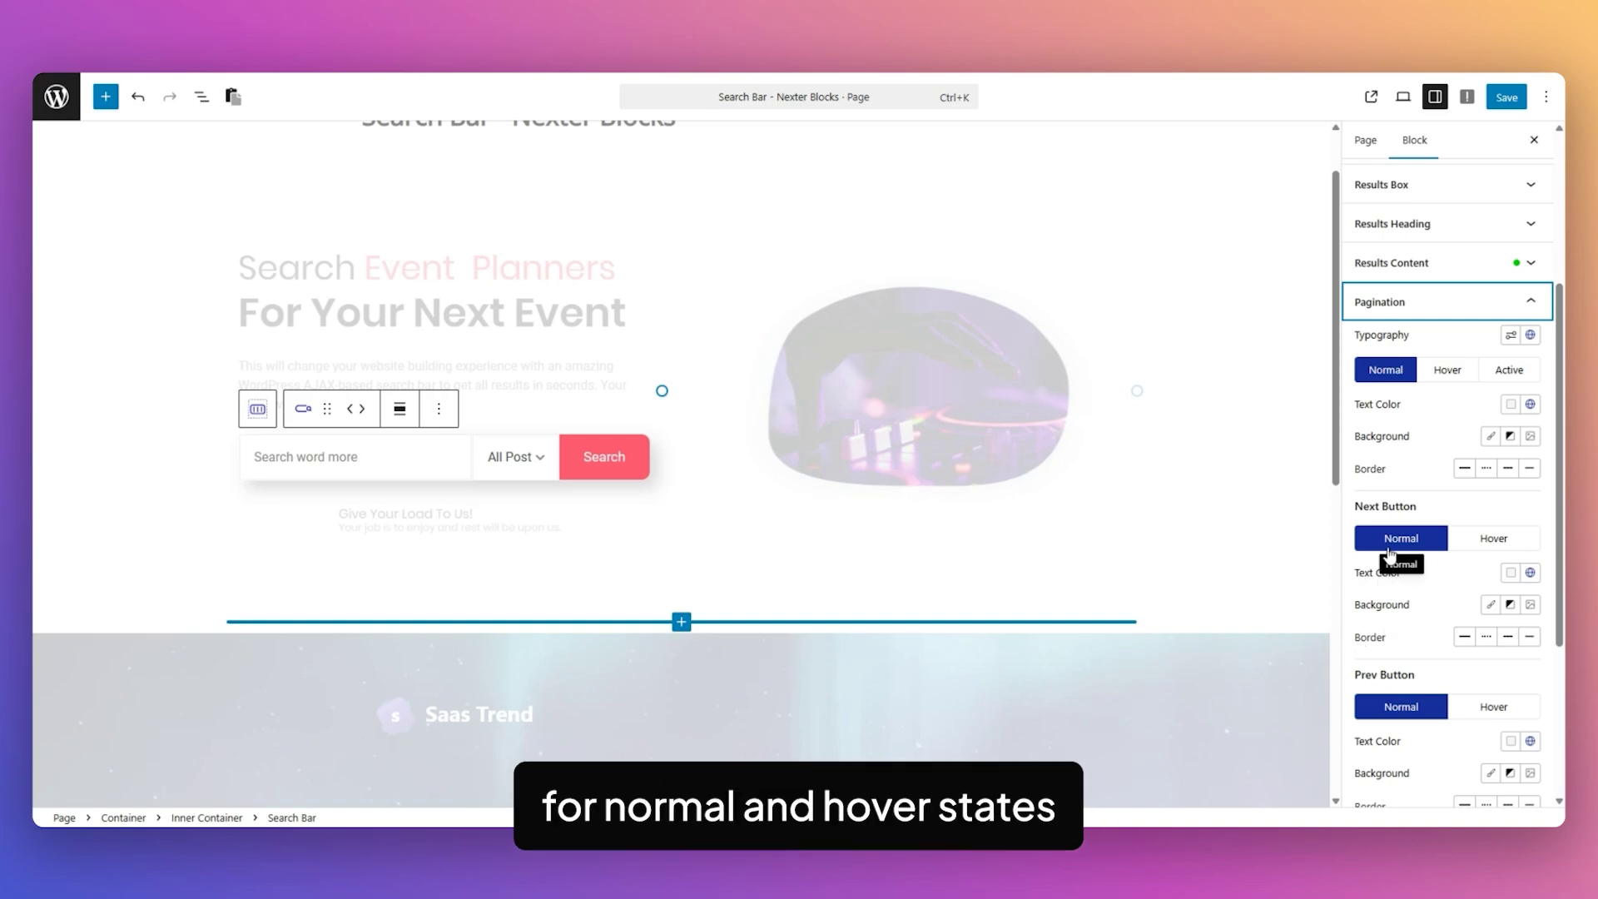
scroll(1488, 542, "down", 2)
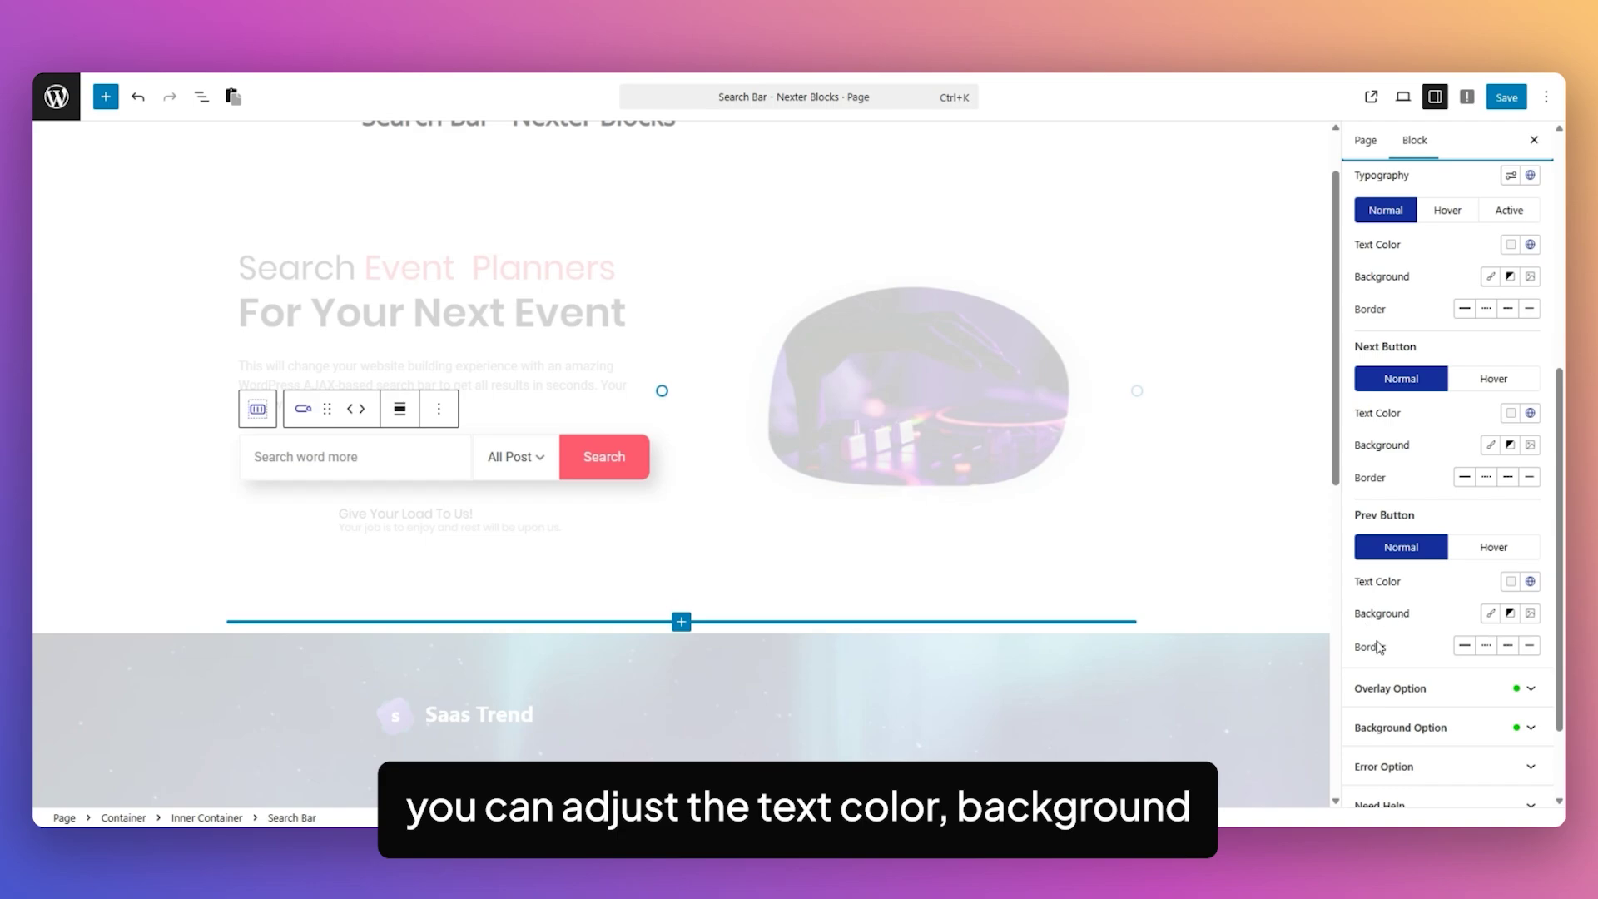
scroll(1498, 556, "down", 1)
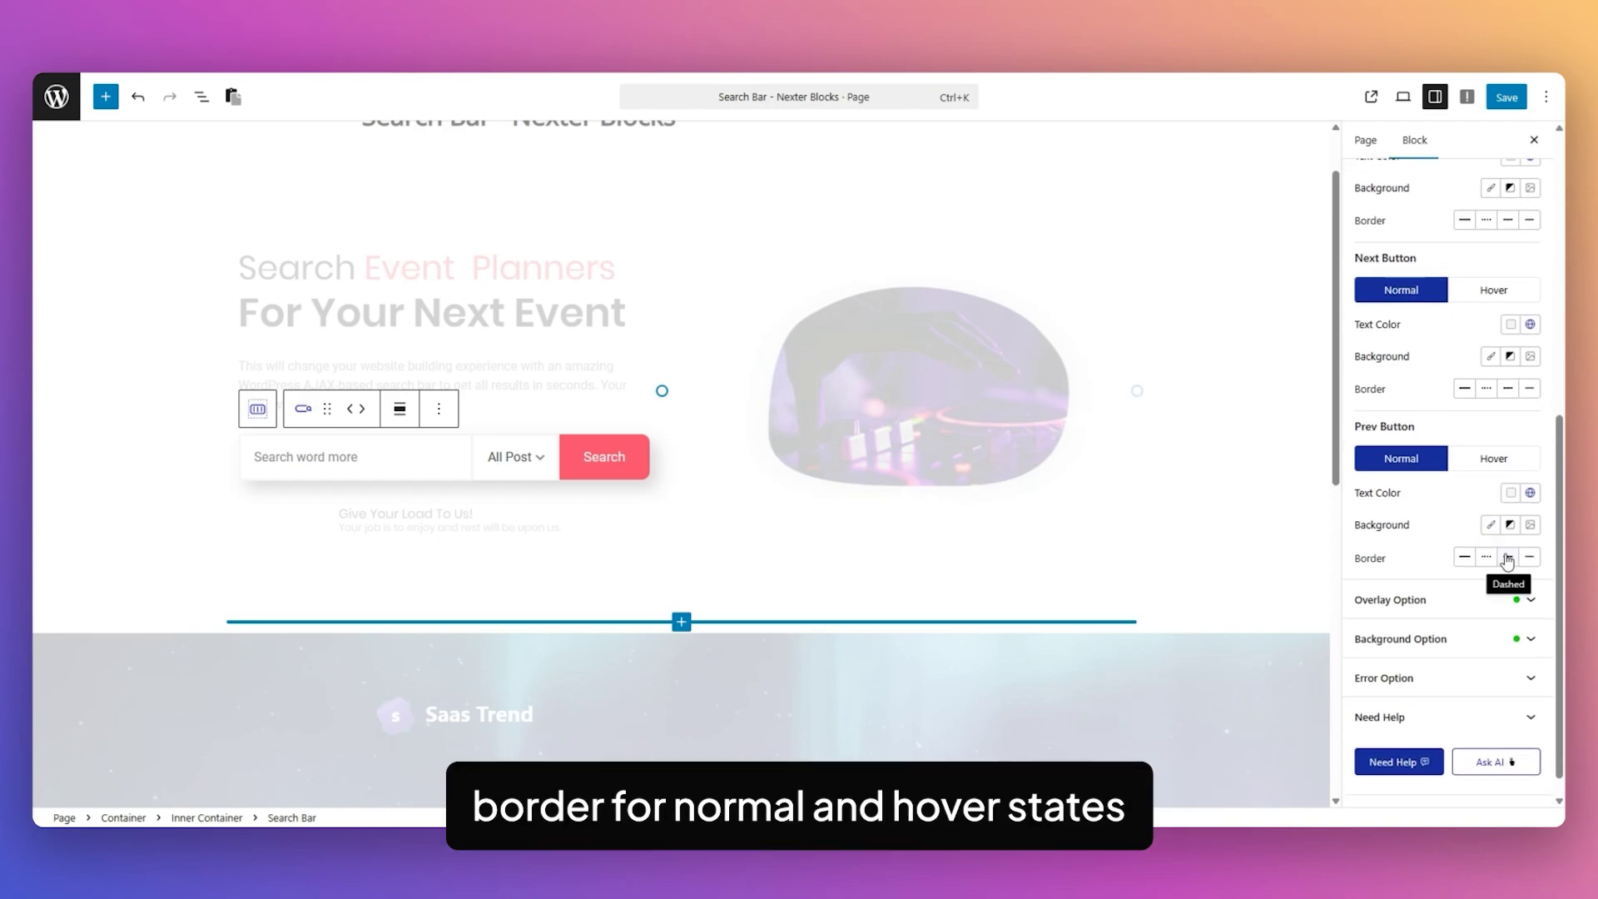
Open the Overlay Option settings, try the gradient and image background types, and return to the solid color type.
left_click(1388, 599)
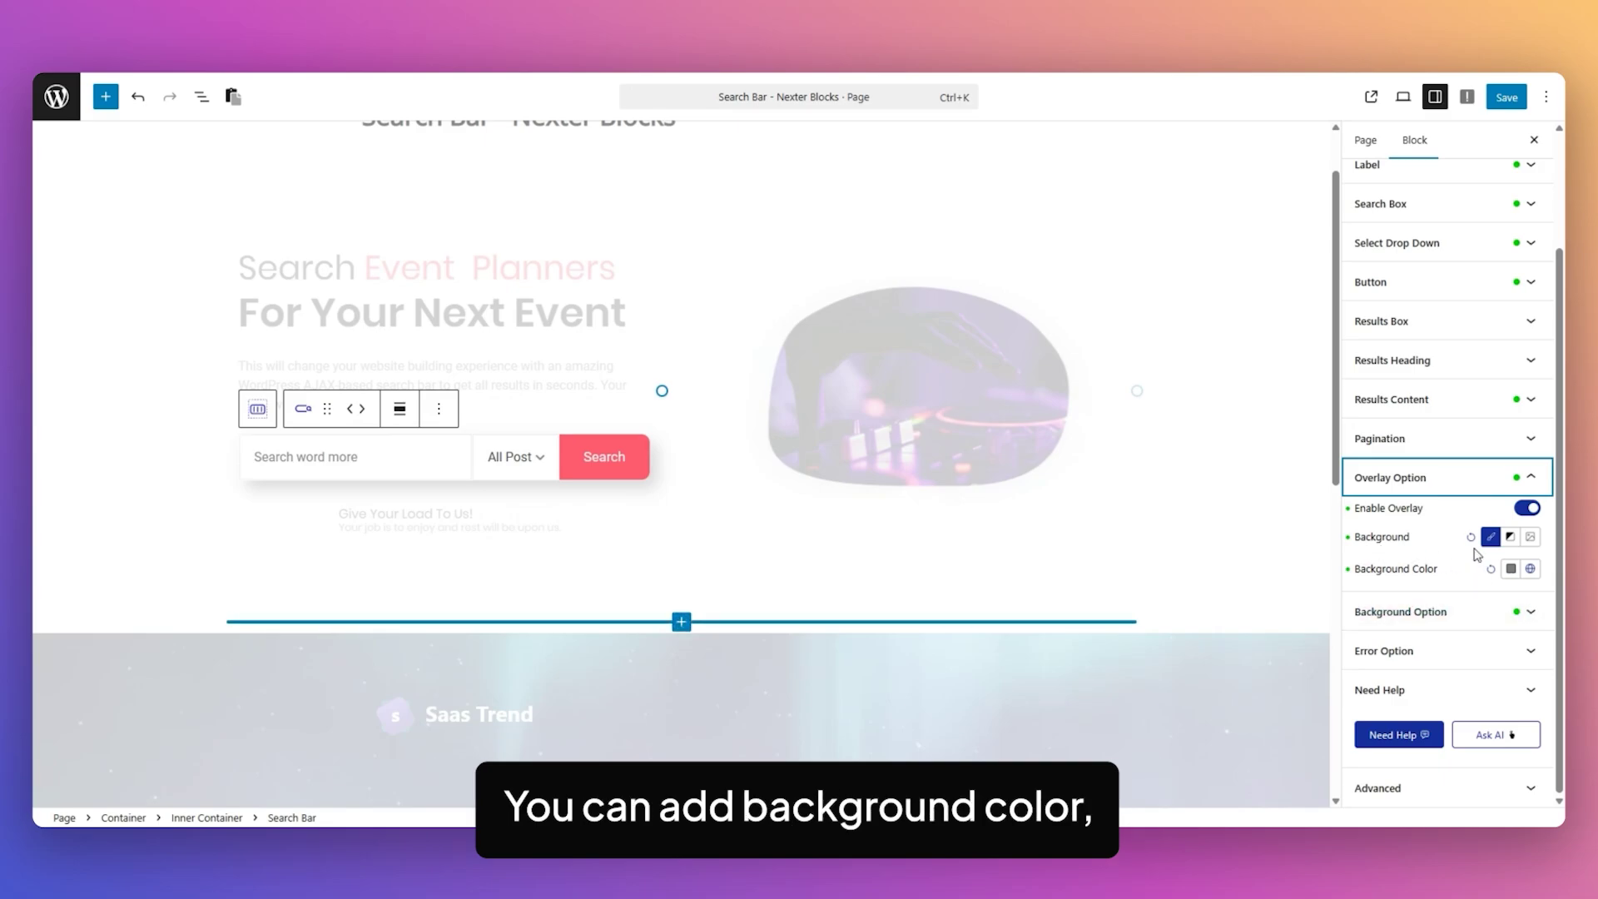
left_click(1514, 540)
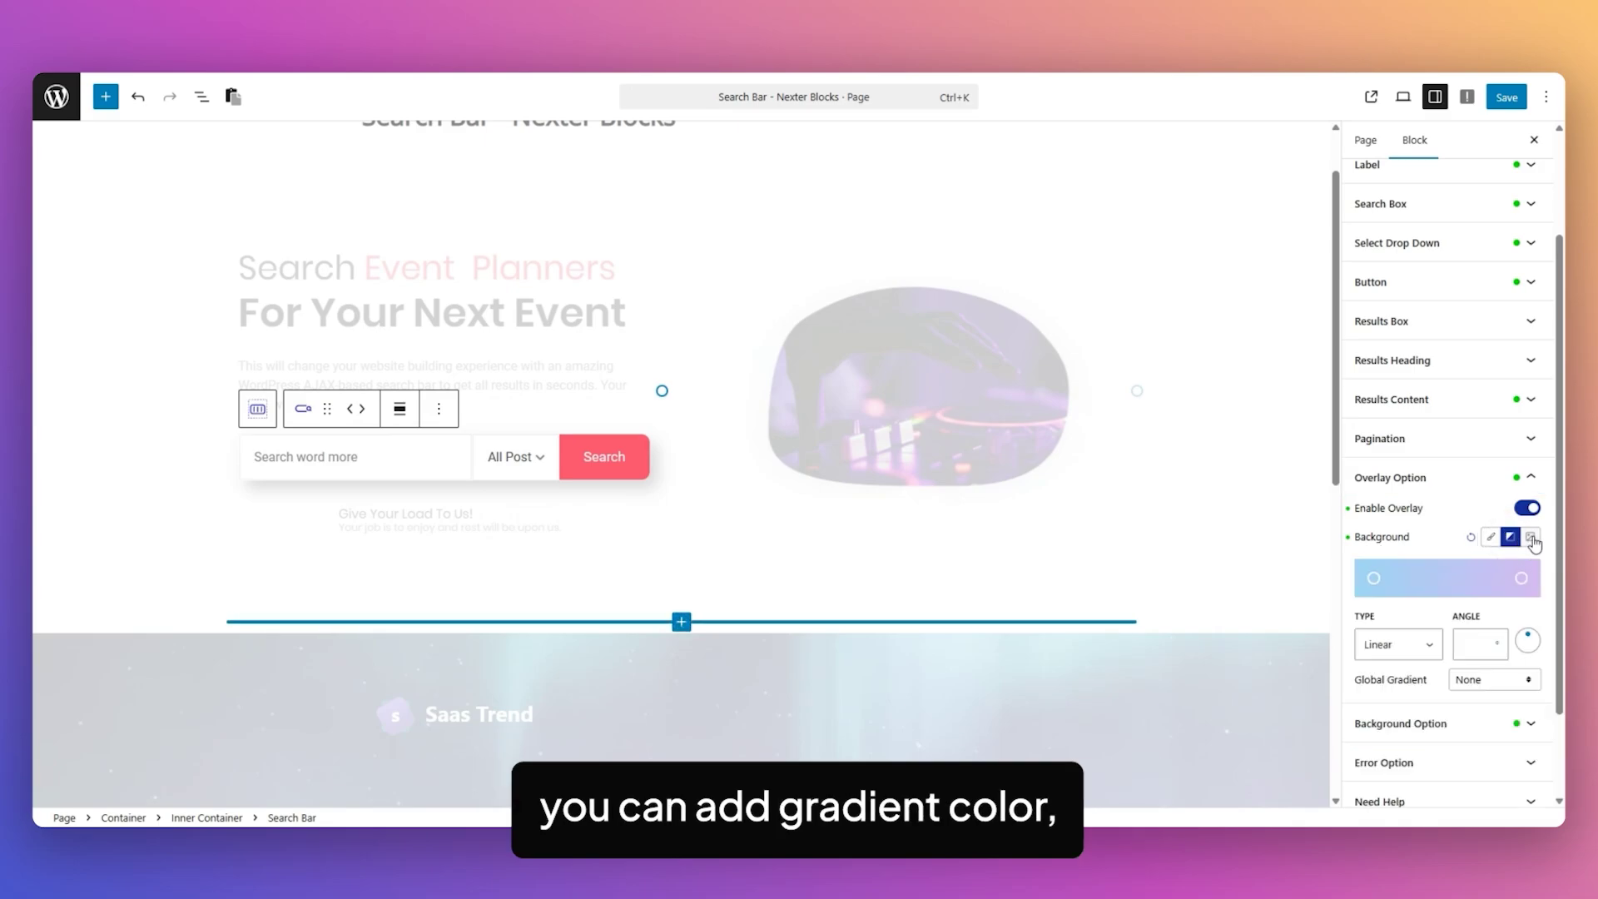
left_click(1531, 539)
left_click(1494, 541)
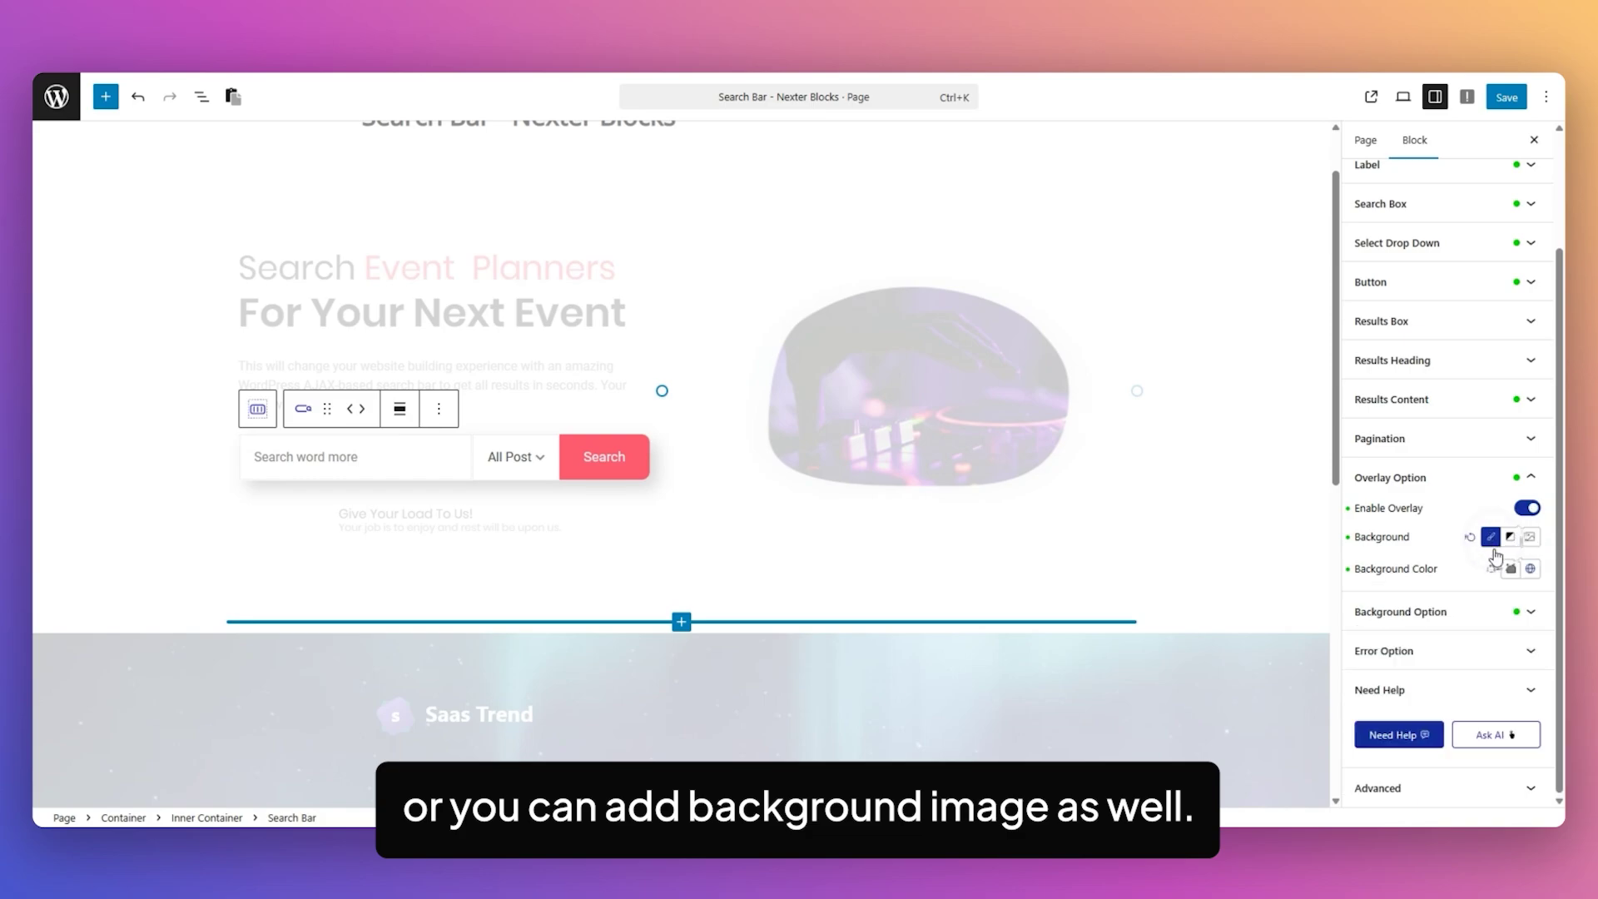
Open the Background Option settings and view its alignment, padding, margin, border and box shadow options, including the Hover state.
left_click(1477, 610)
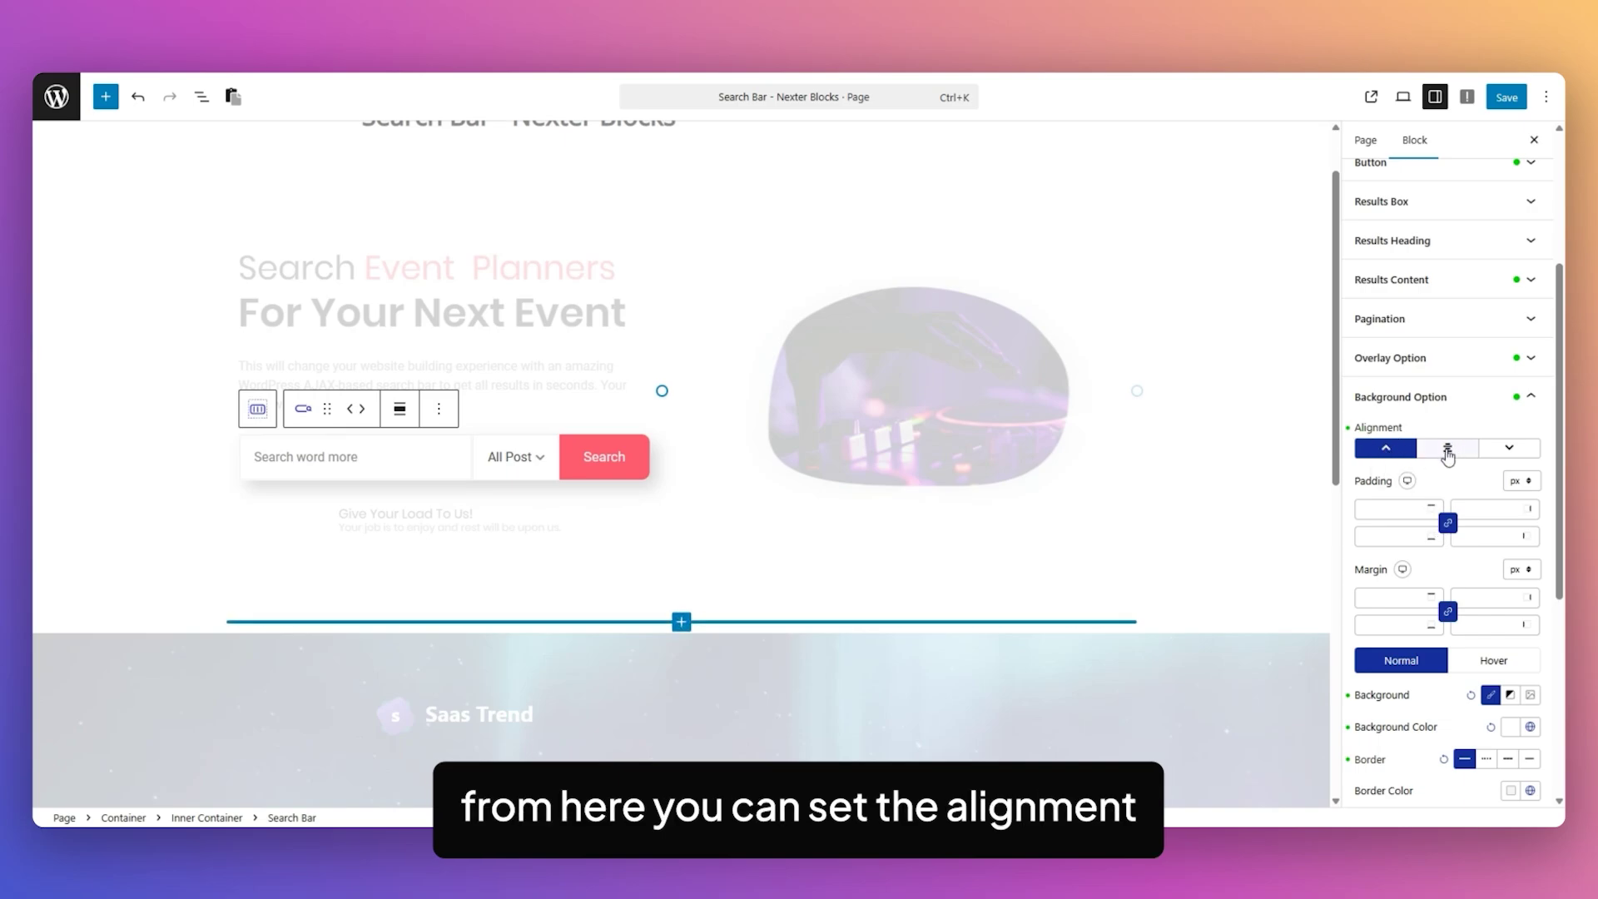
scroll(1415, 500, "down", 3)
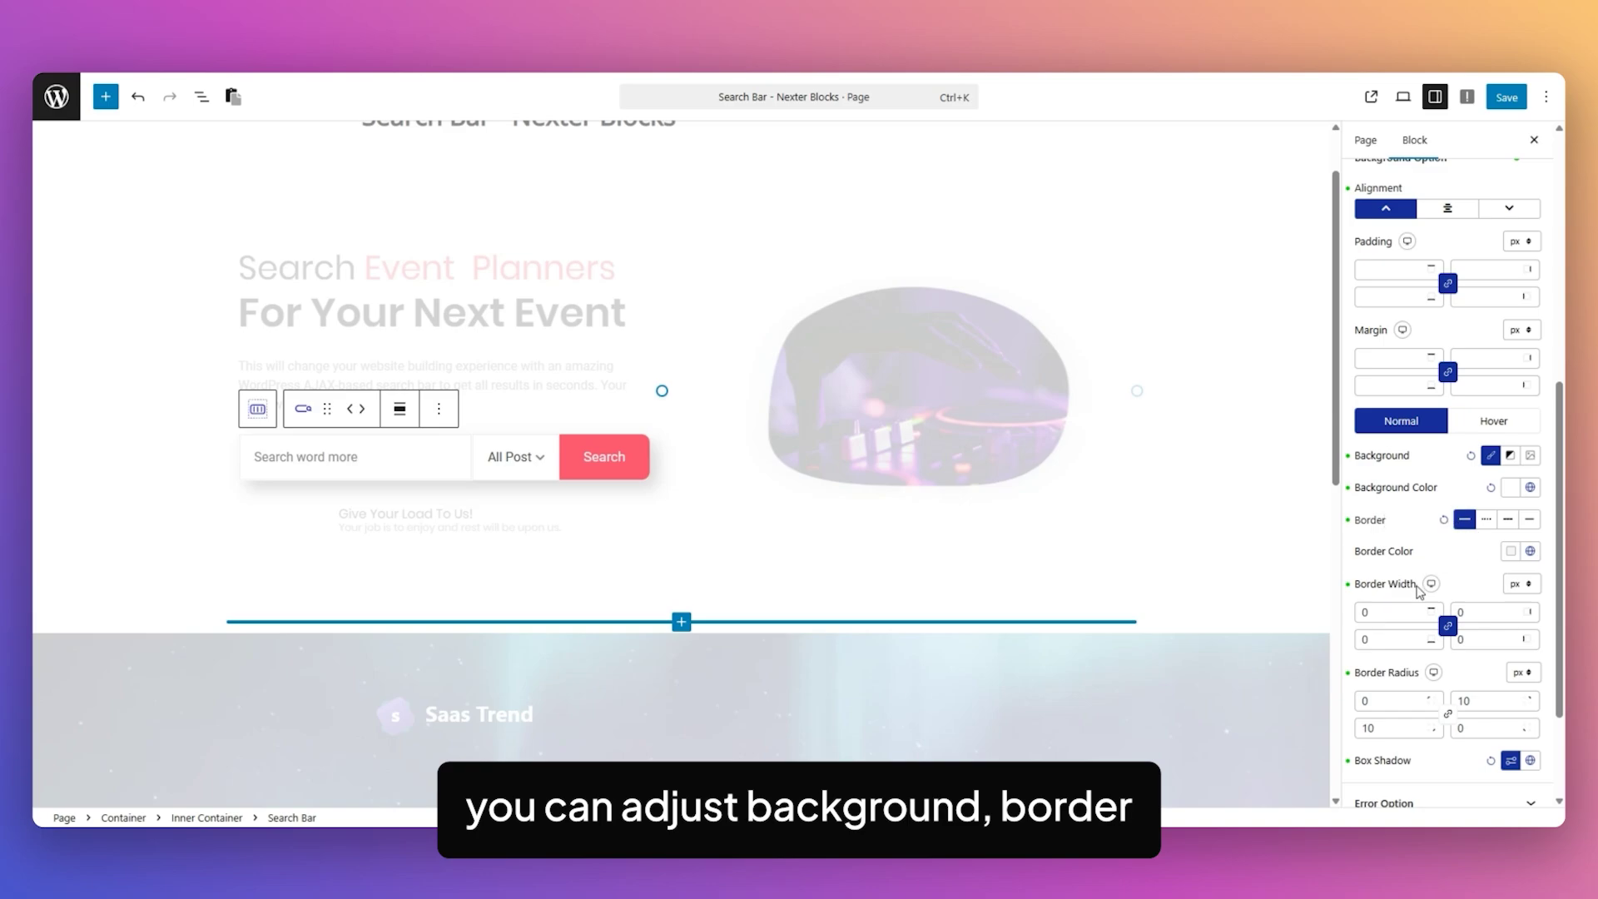
scroll(1448, 657, "down", 2)
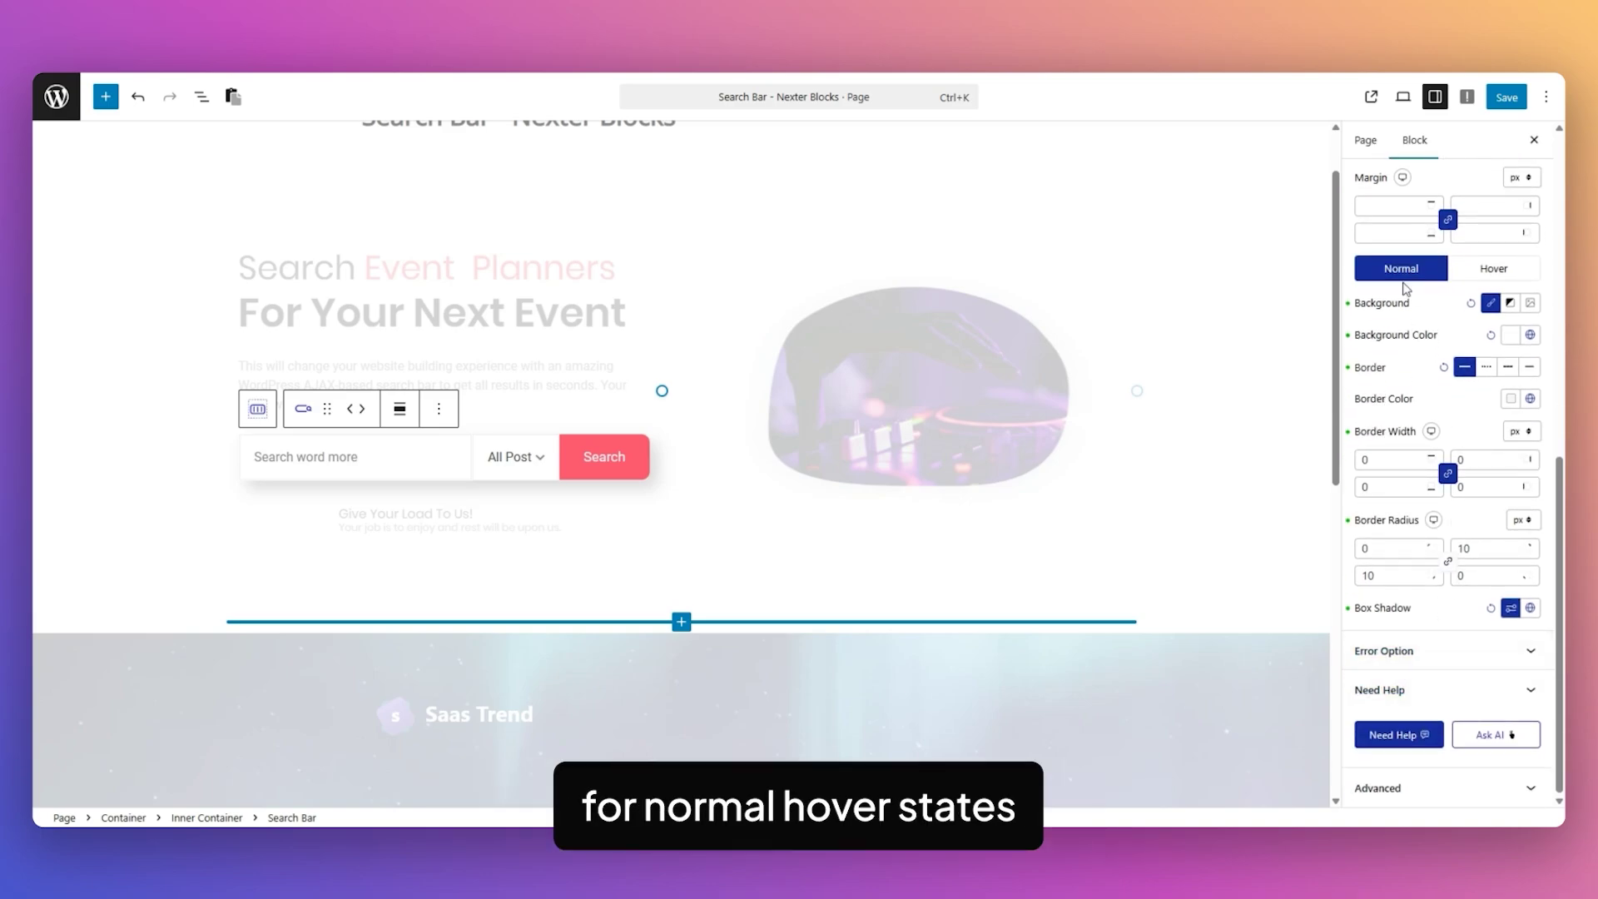
left_click(1500, 270)
Open the Error Option style settings, view the Normal and Hover states, and open the Advanced section.
left_click(1385, 651)
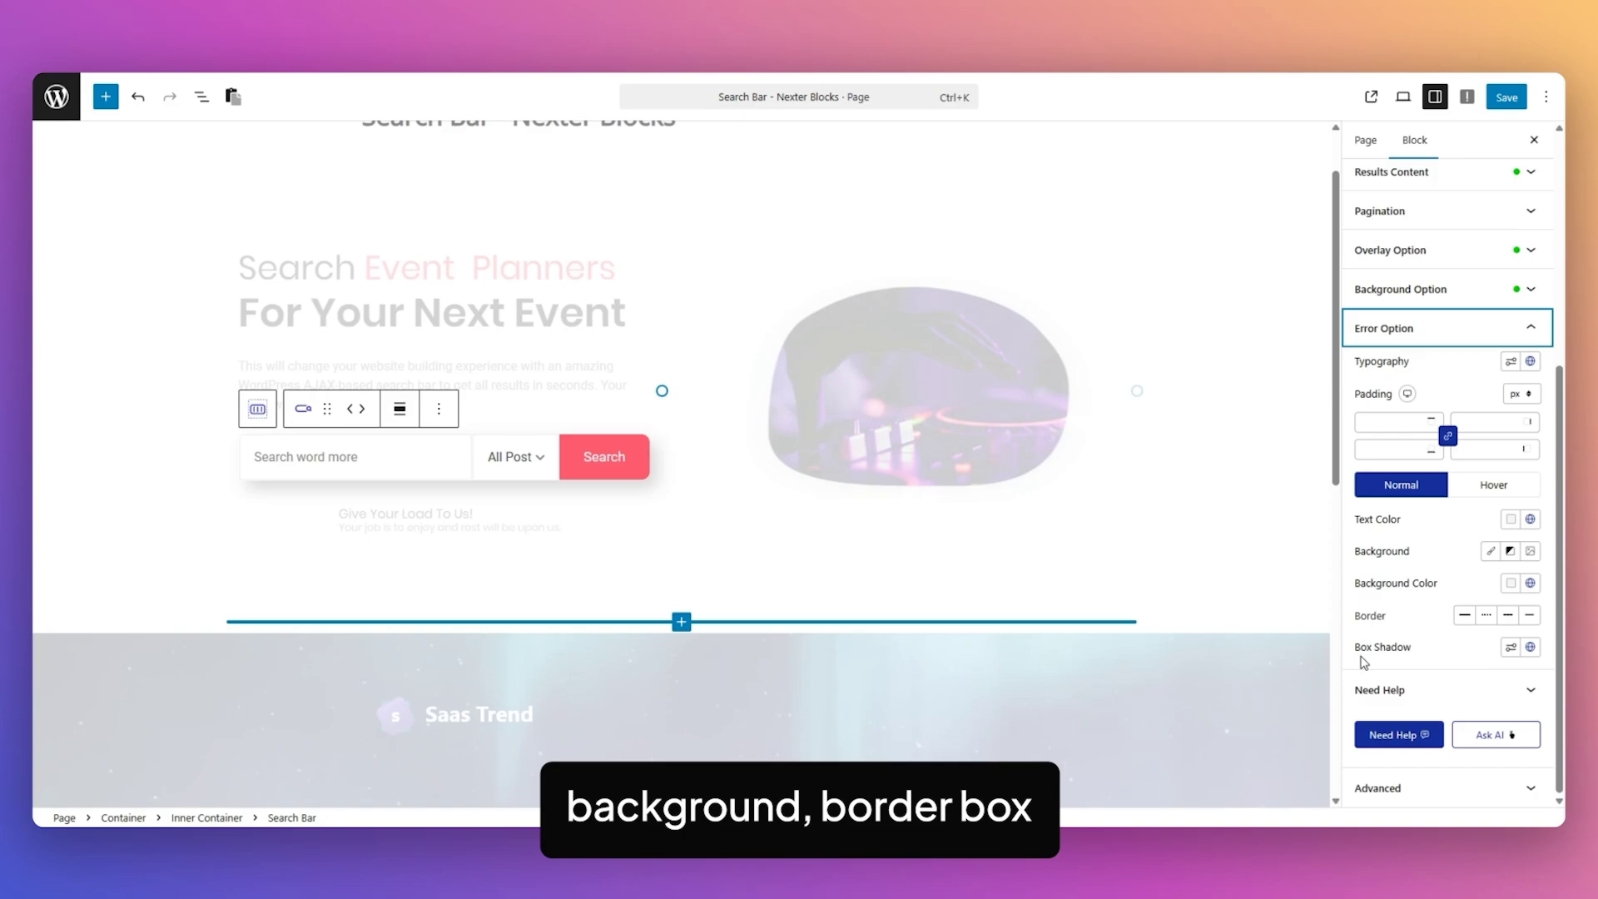
left_click(1495, 488)
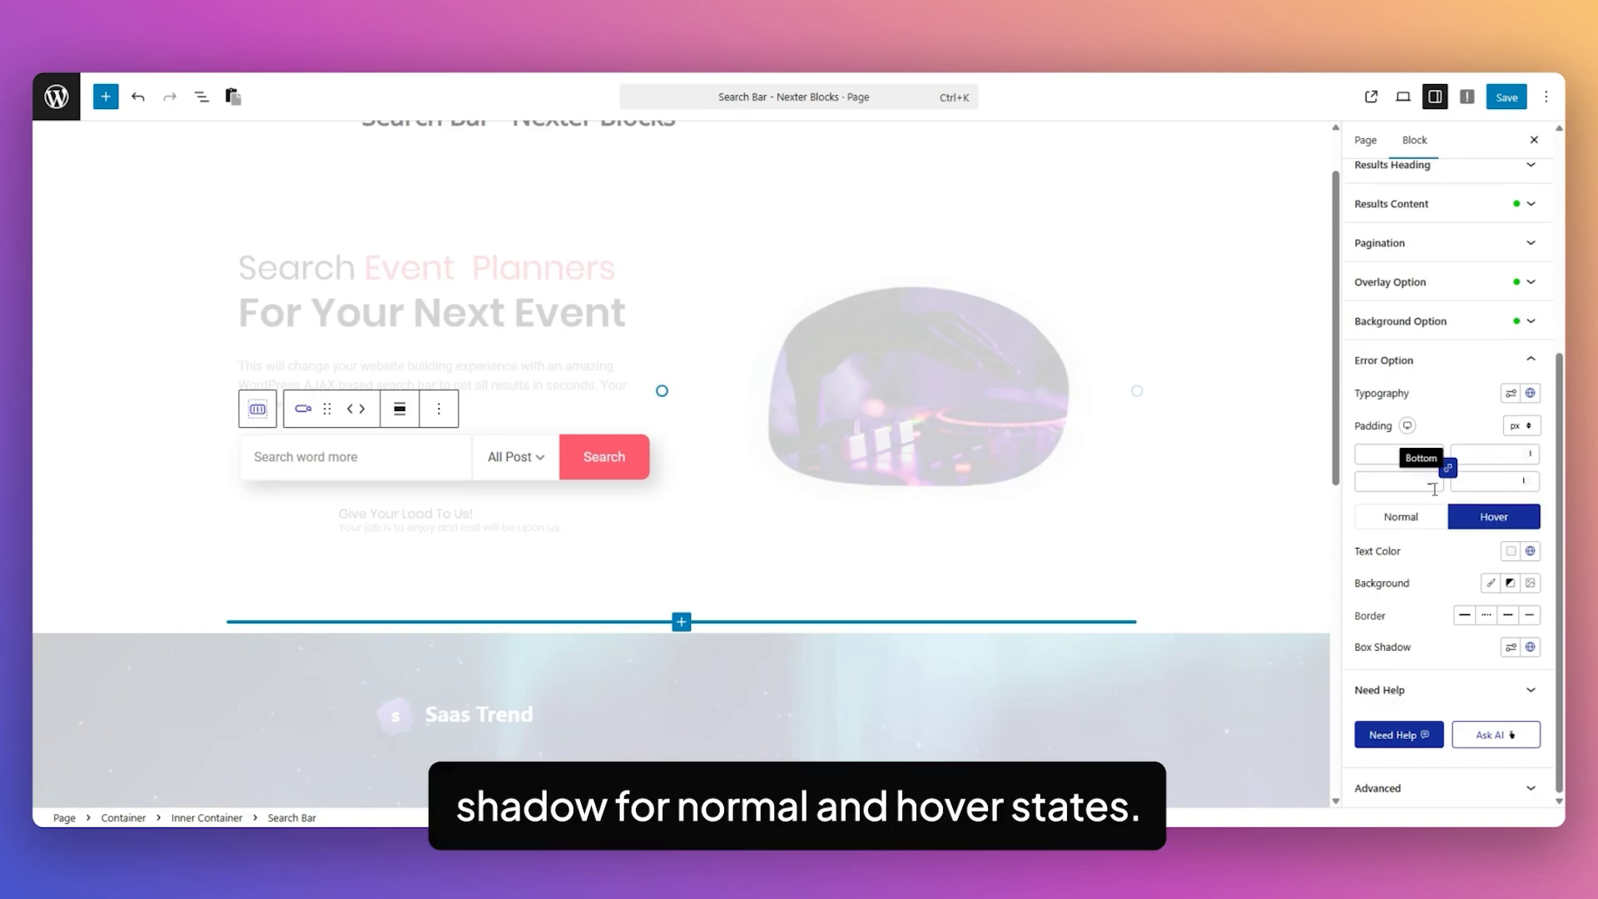
left_click(1378, 787)
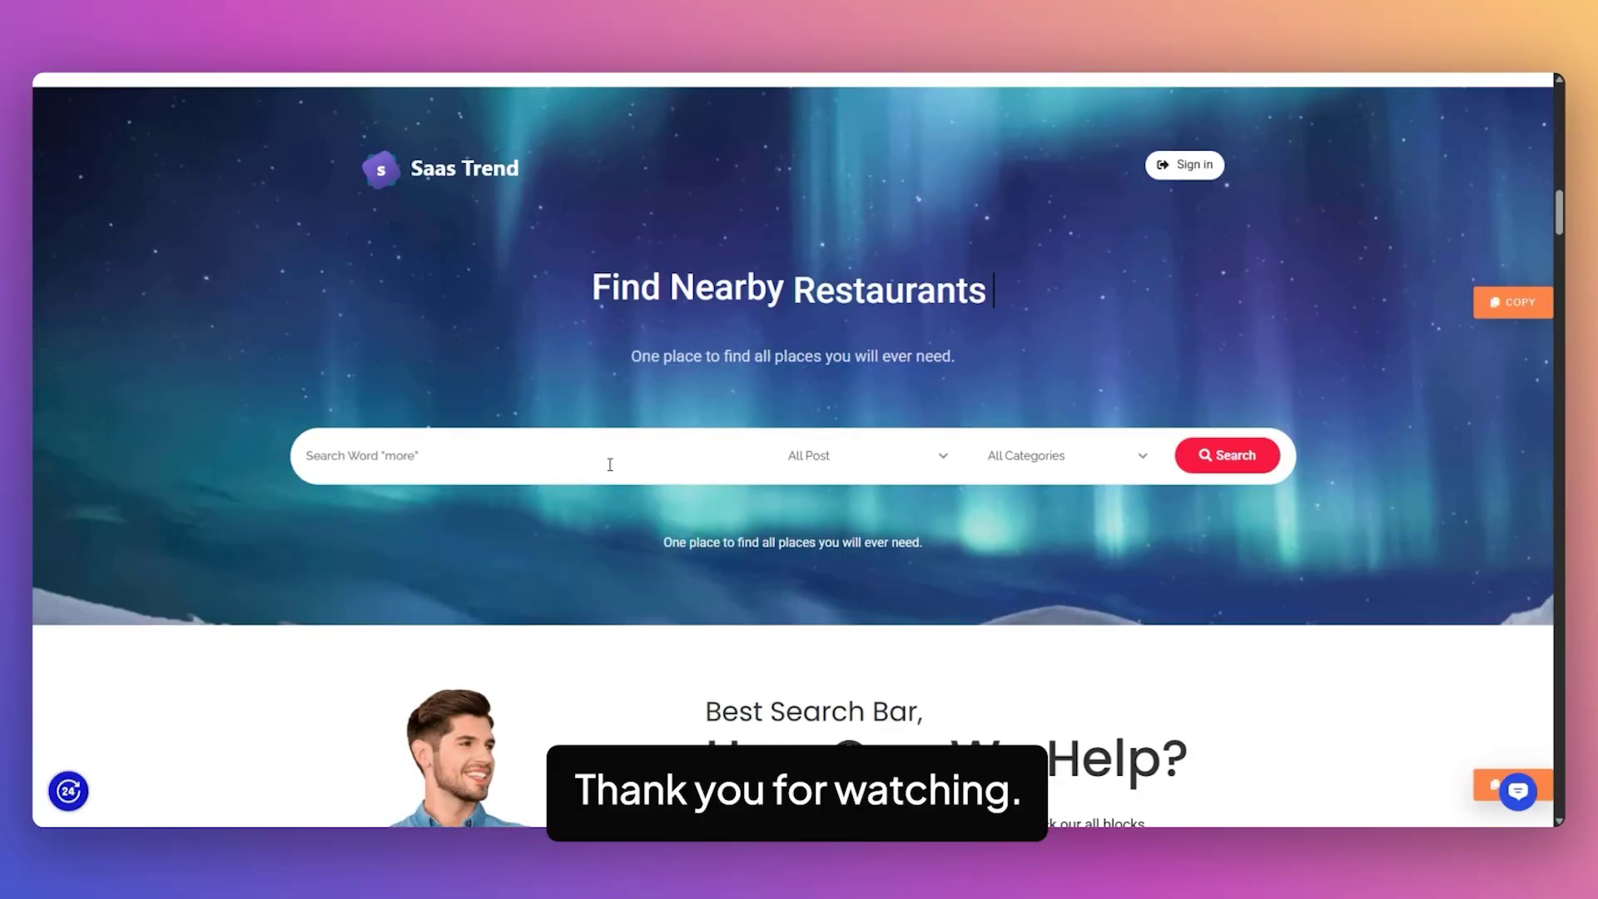
On the Search Bar demo page, view the post type and category dropdowns and the other search bar designs.
left_click(866, 456)
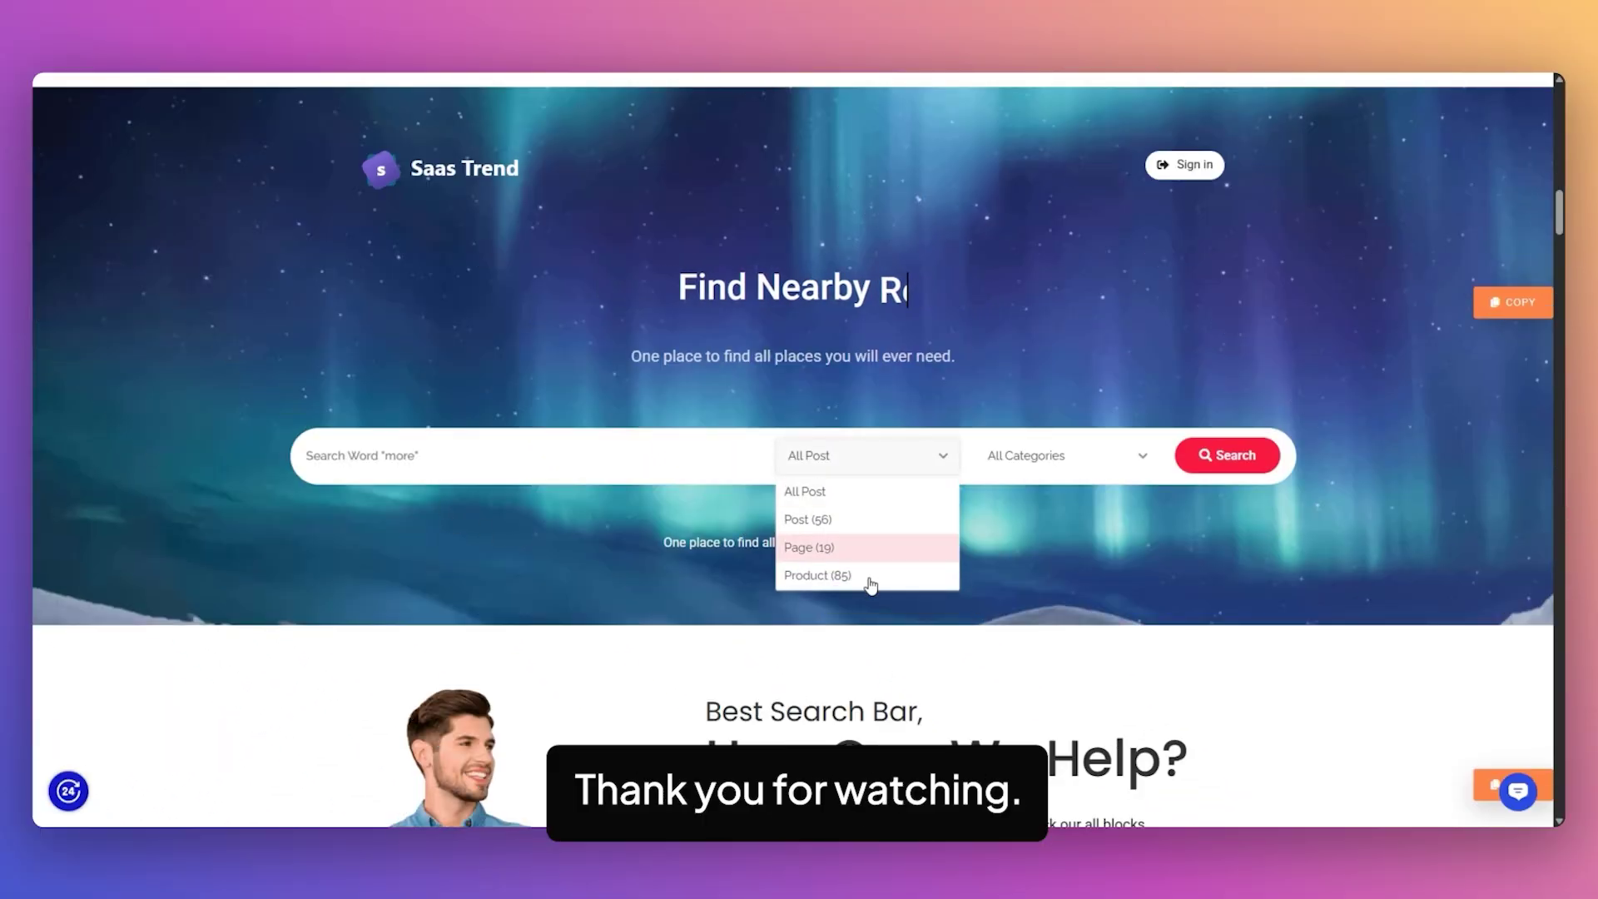
left_click(1100, 456)
scroll(987, 552, "down", 5)
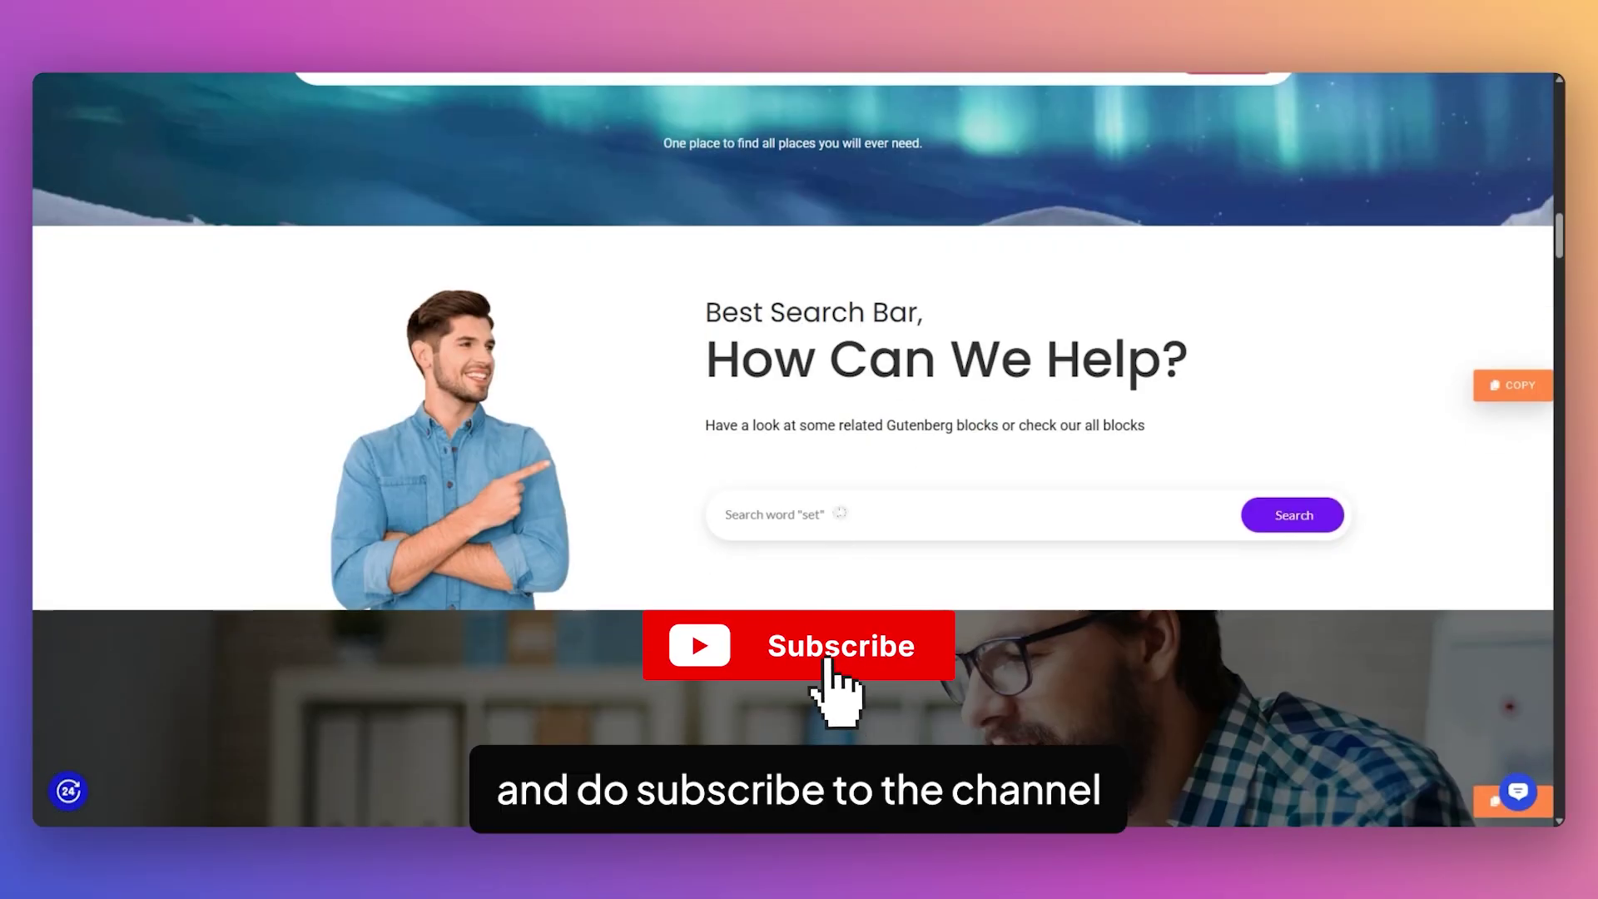
scroll(840, 513, "down", 5)
scroll(782, 589, "down", 5)
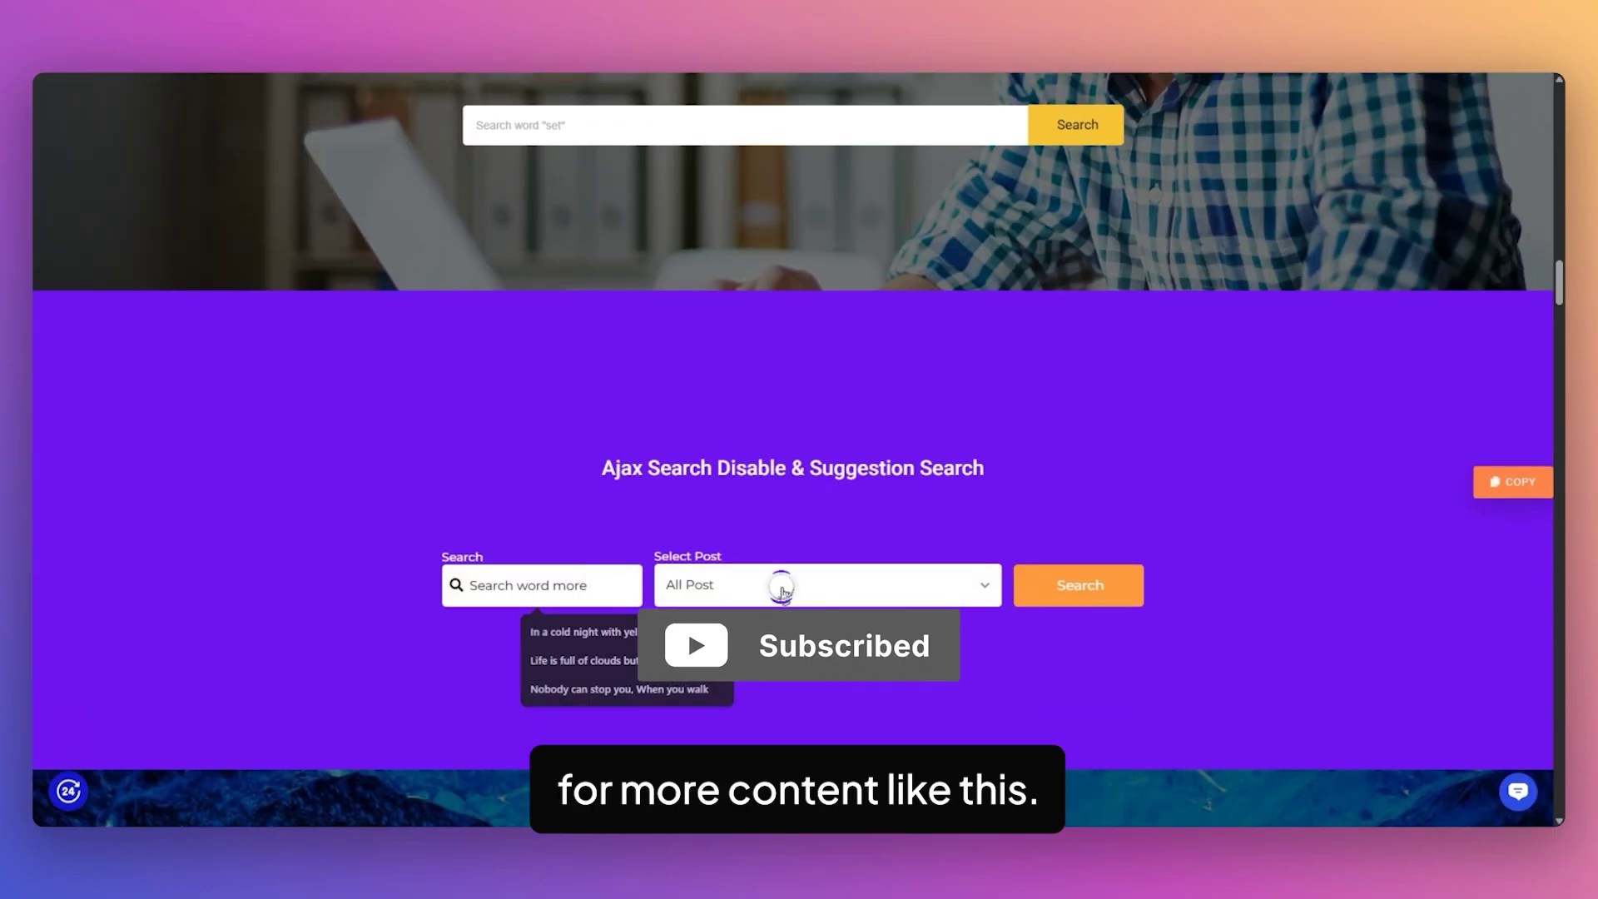
left_click(782, 589)
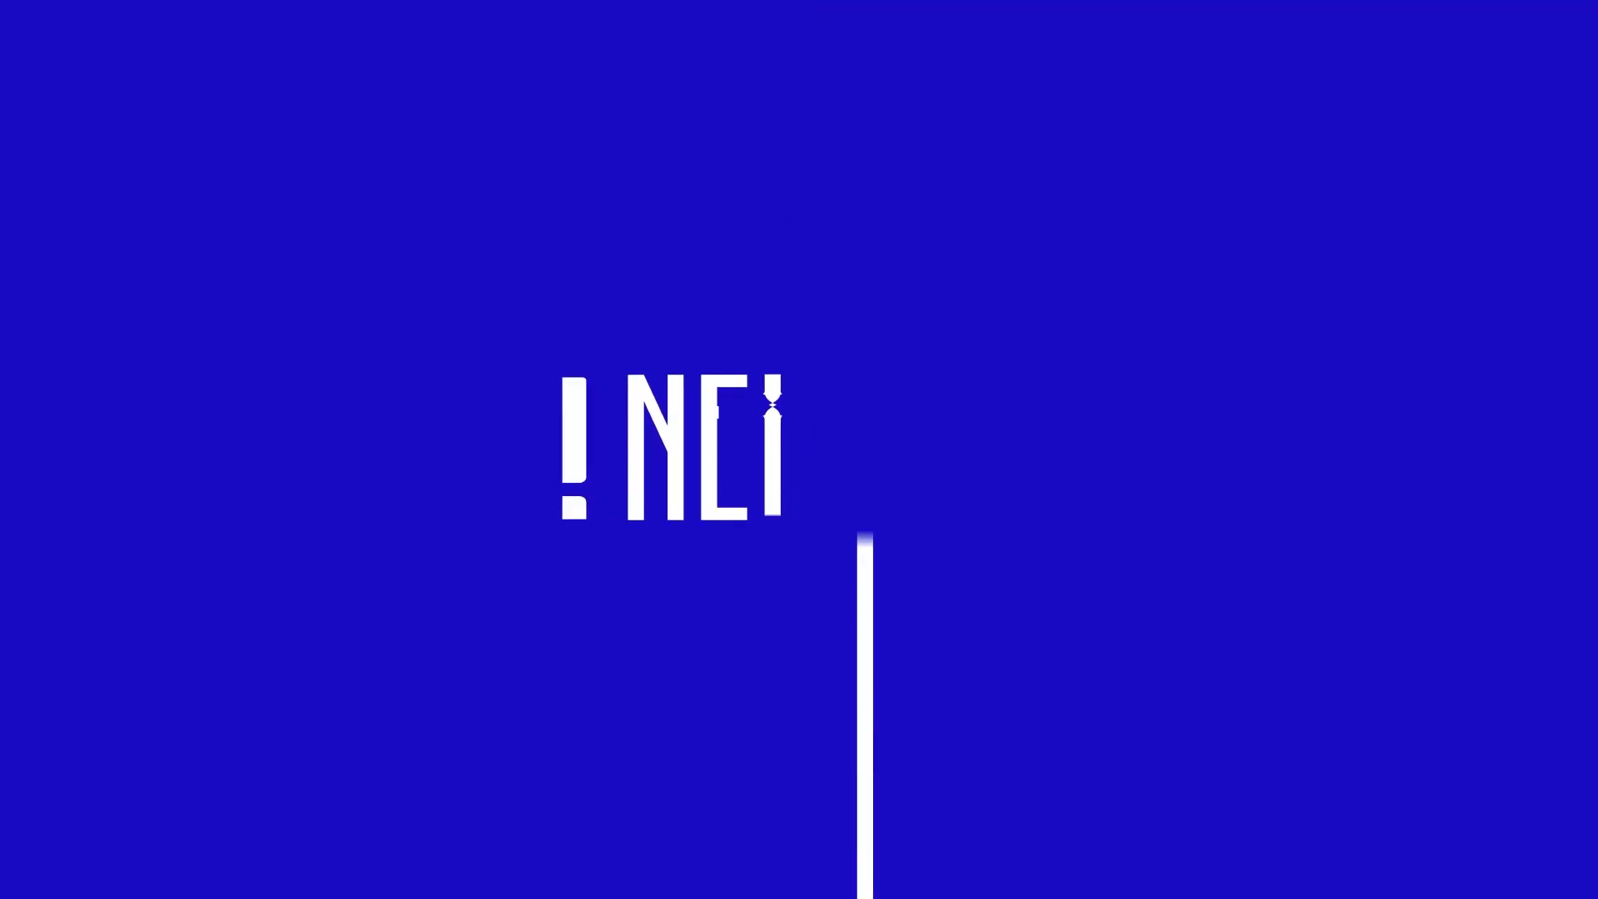